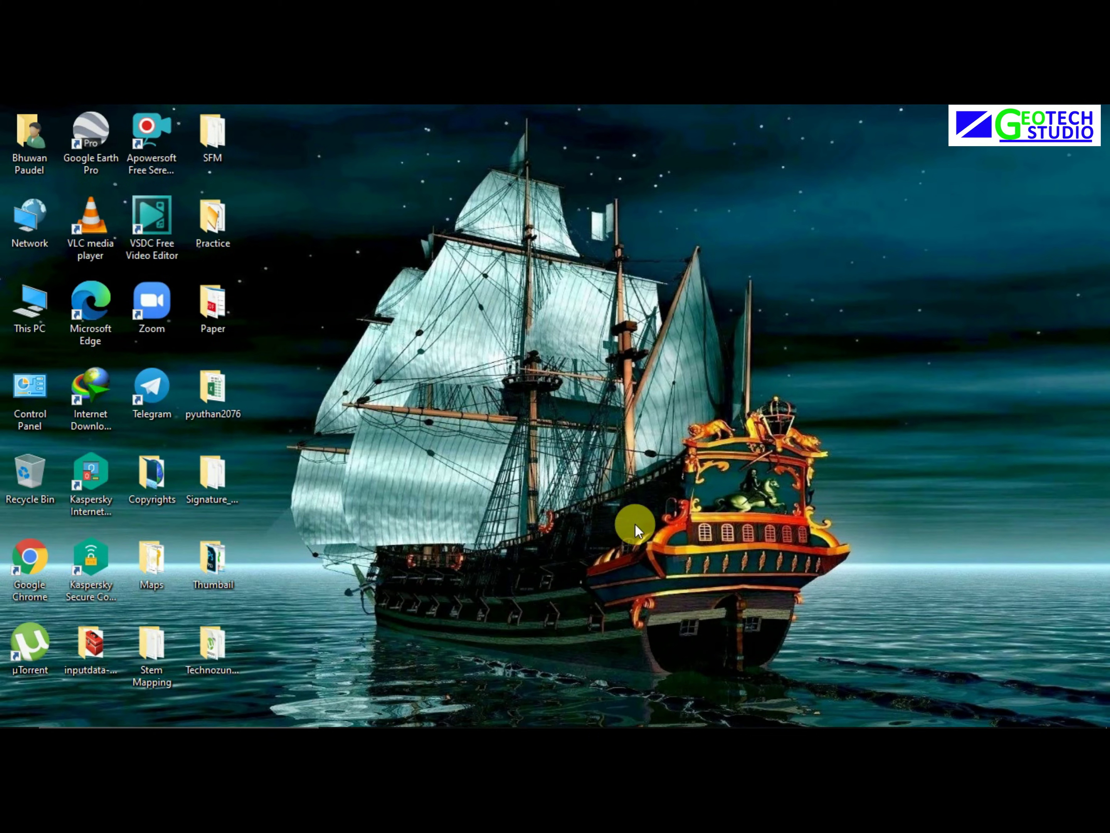
# Switch to Microsoft Edge and read the Landsat 8 band table, with wavelengths and resolutions, in the Landsat 8 Bands and Band Combinations PDF
pyautogui.moveTo(615, 721)
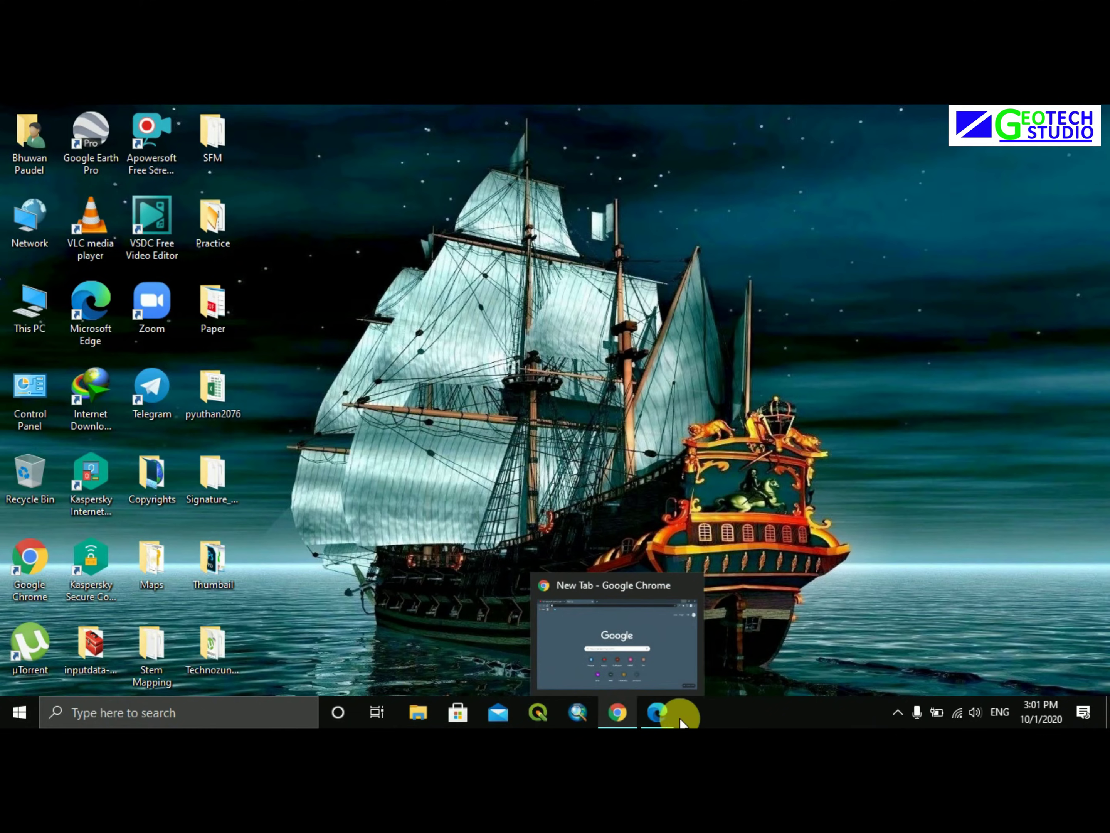
pyautogui.click(647, 710)
pyautogui.click(101, 117)
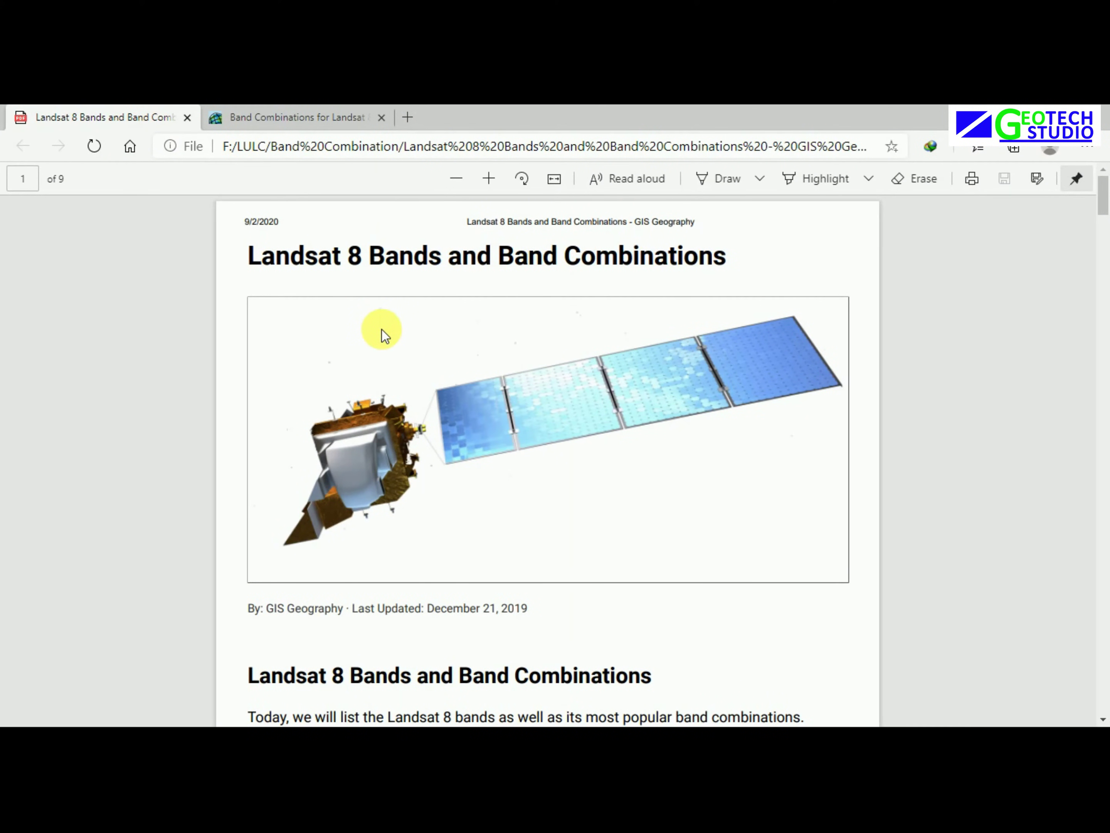
pyautogui.scroll(-5, 393, 415)
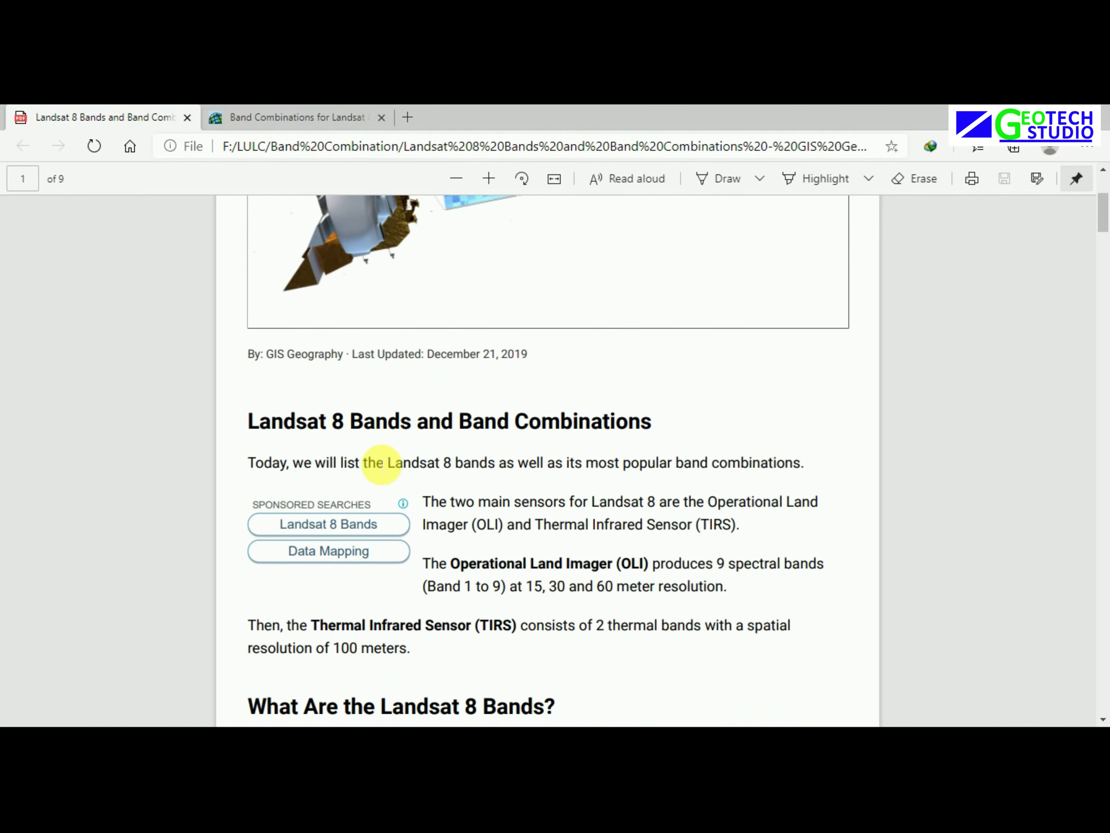
pyautogui.moveTo(250, 427)
pyautogui.mouseDown()
pyautogui.moveTo(731, 437)
pyautogui.moveTo(663, 419)
pyautogui.moveTo(257, 423)
pyautogui.mouseUp()
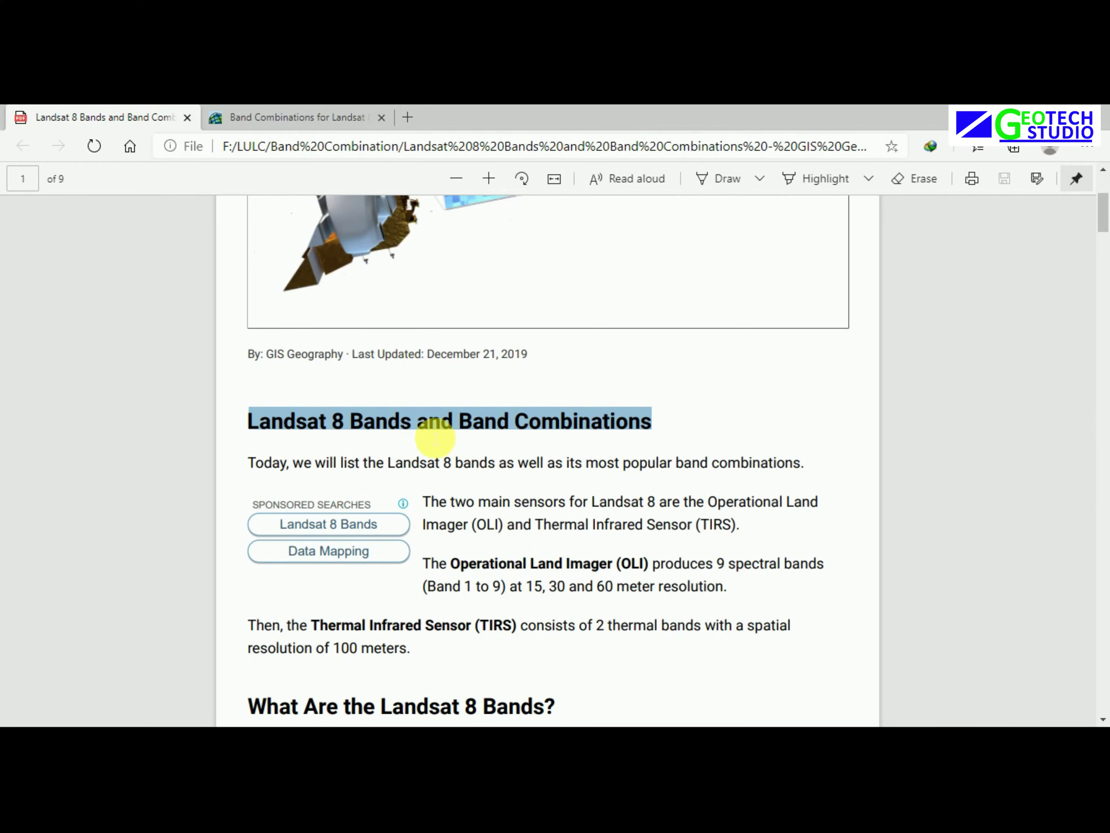
pyautogui.scroll(-8, 670, 426)
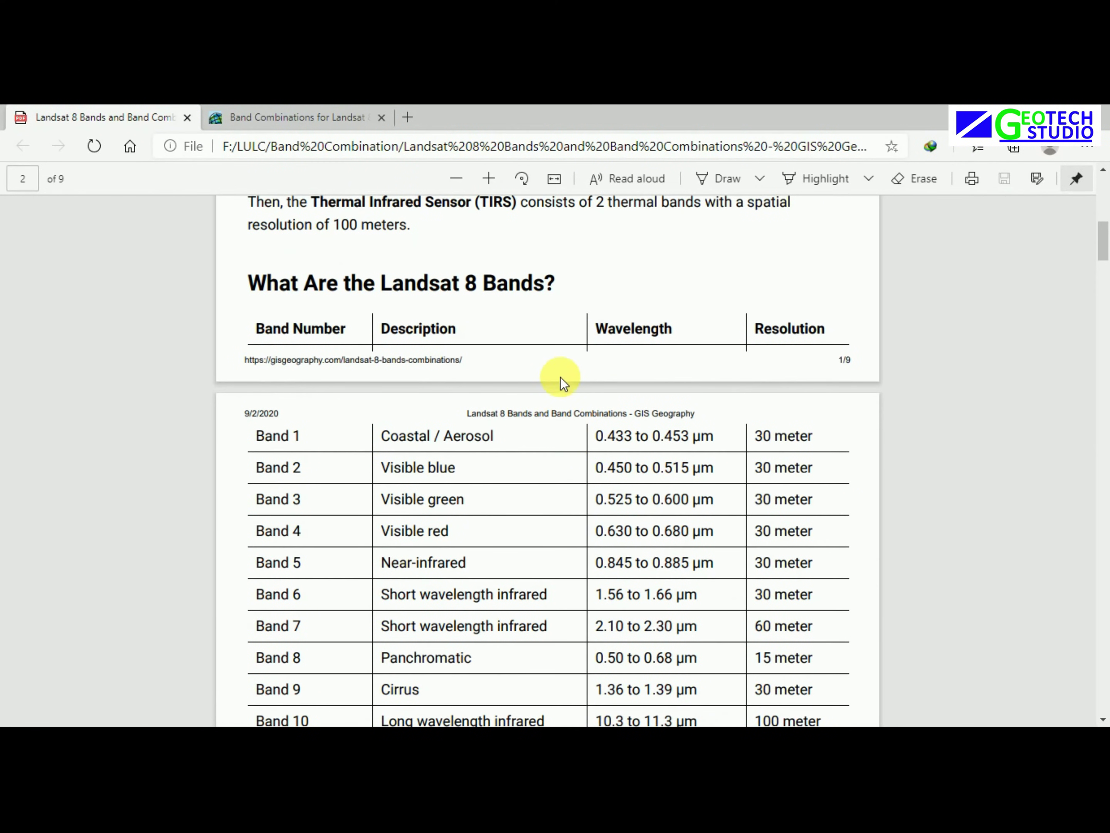
pyautogui.scroll(-2, 409, 438)
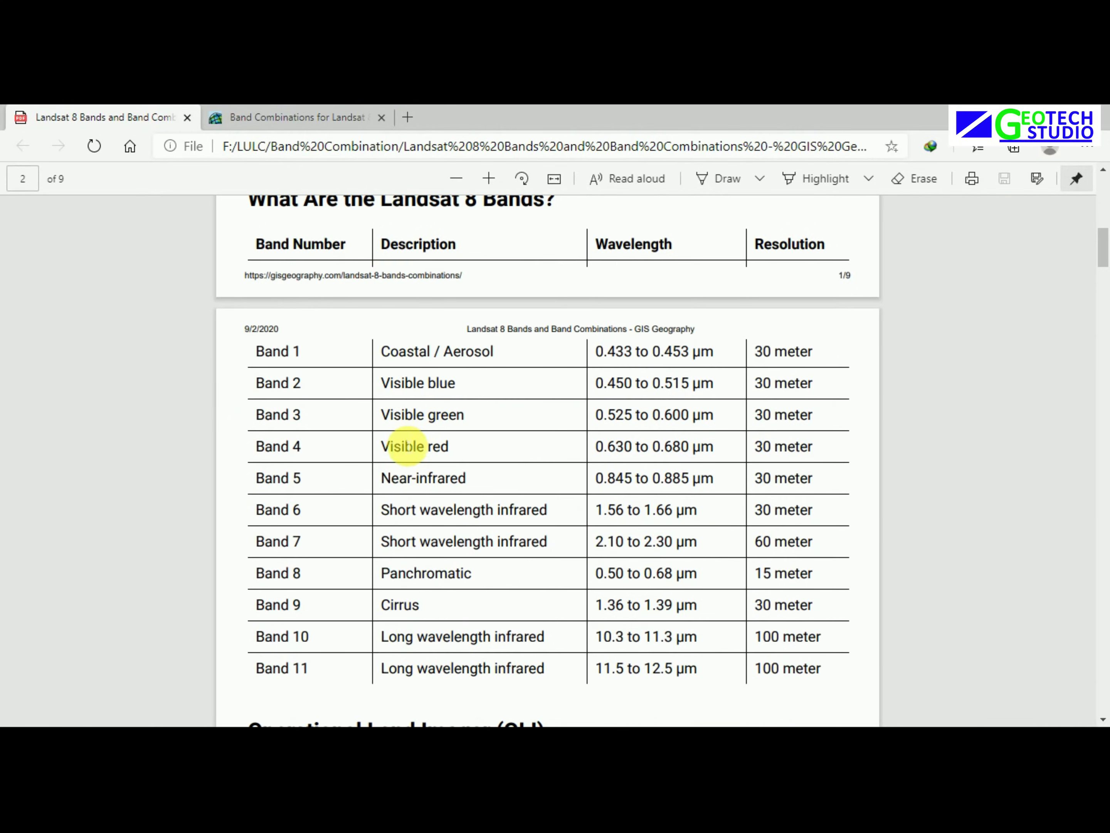
pyautogui.scroll(2, 406, 444)
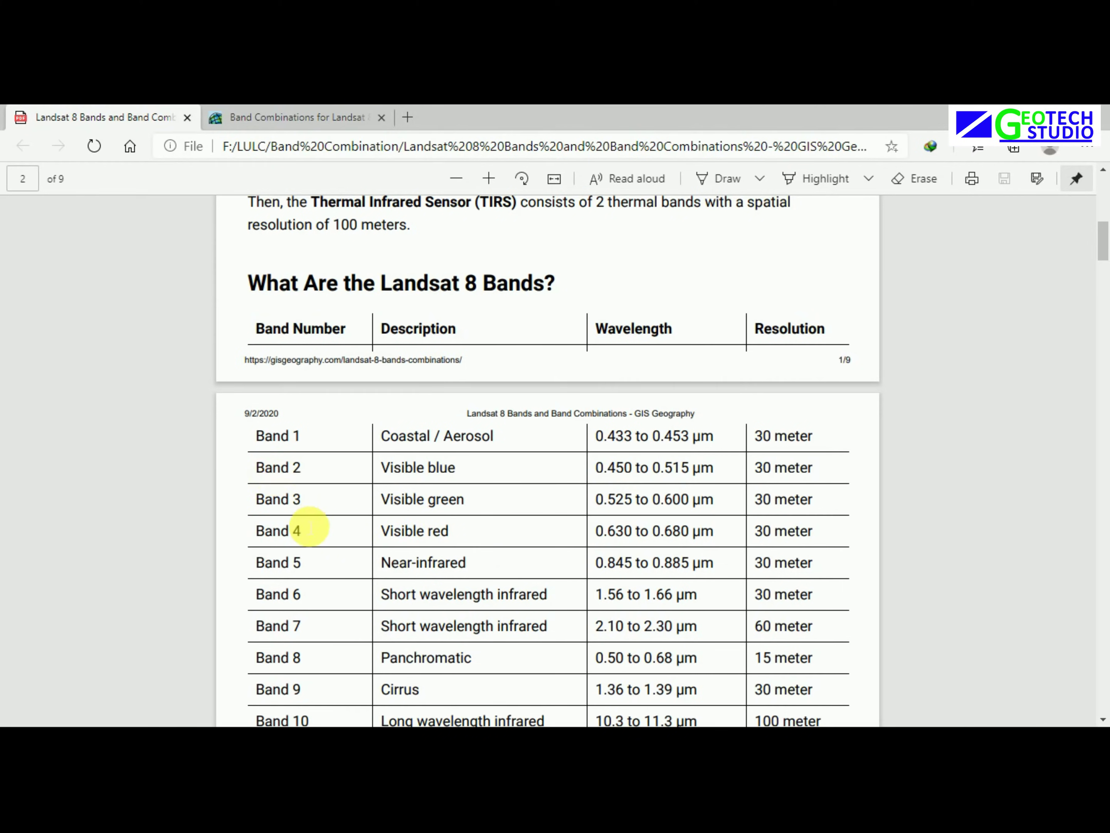
pyautogui.scroll(-2, 781, 554)
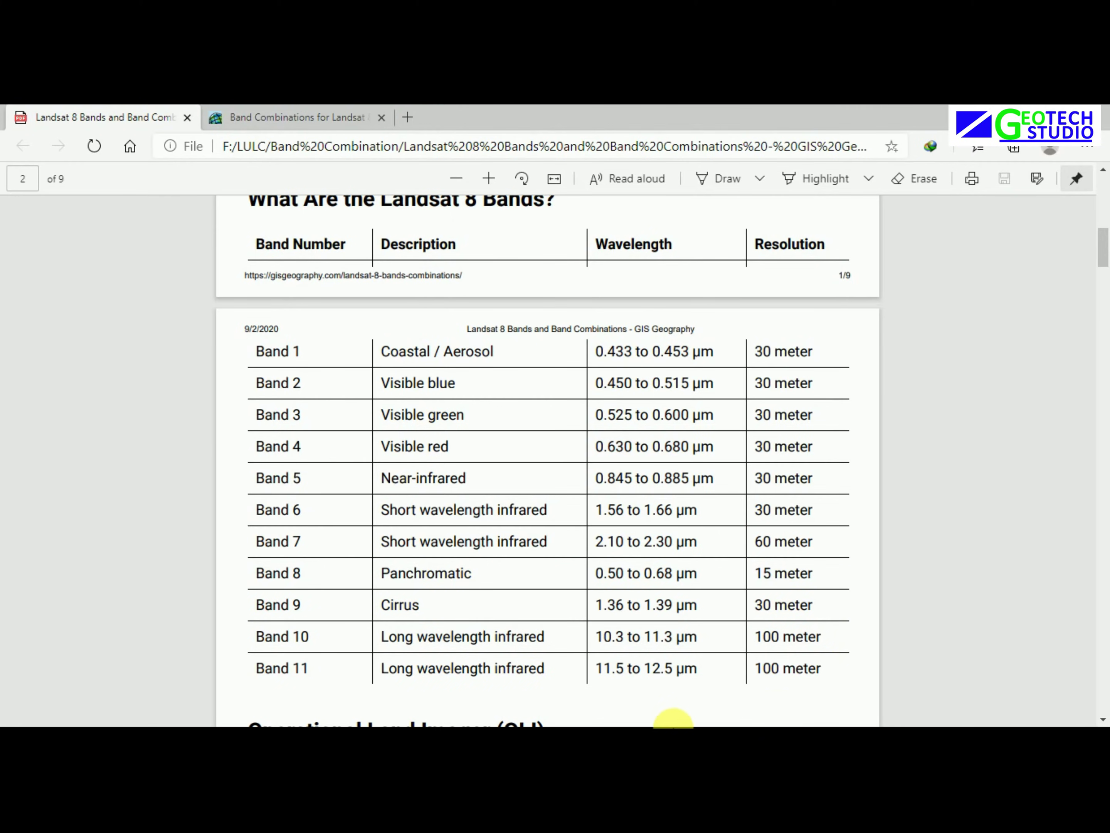
pyautogui.scroll(-2, 554, 615)
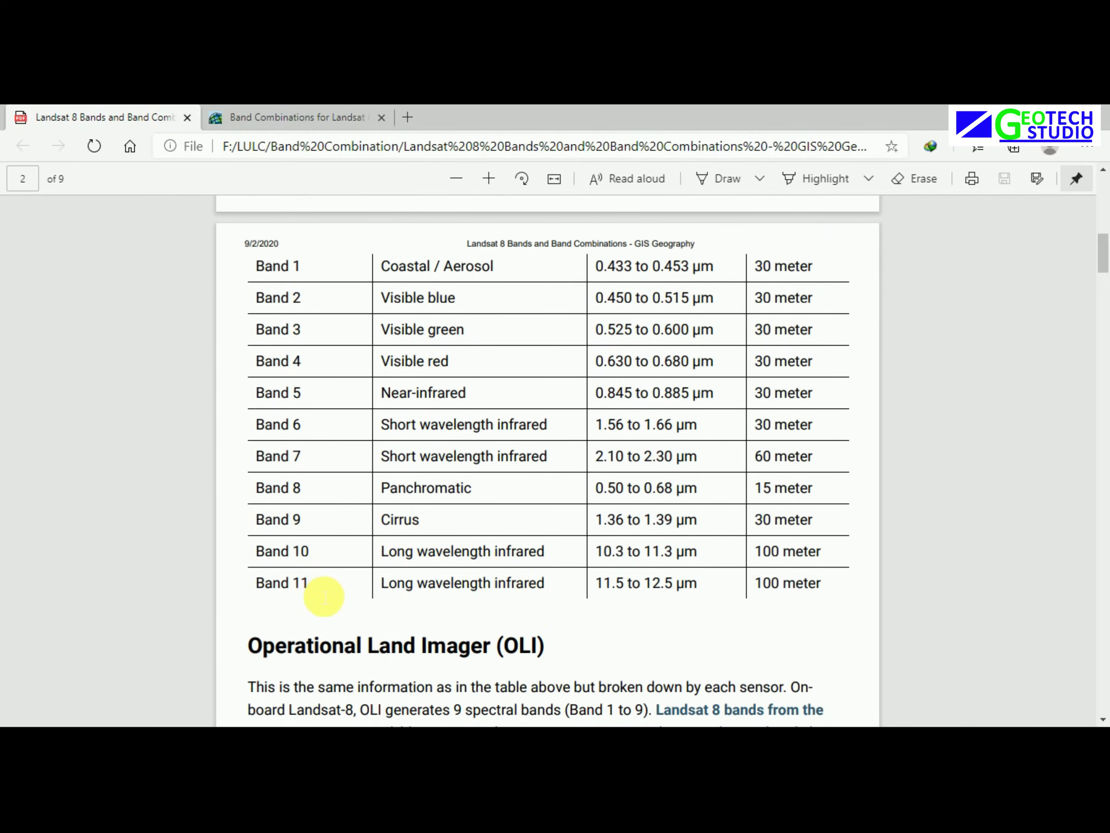
pyautogui.scroll(-3, 354, 540)
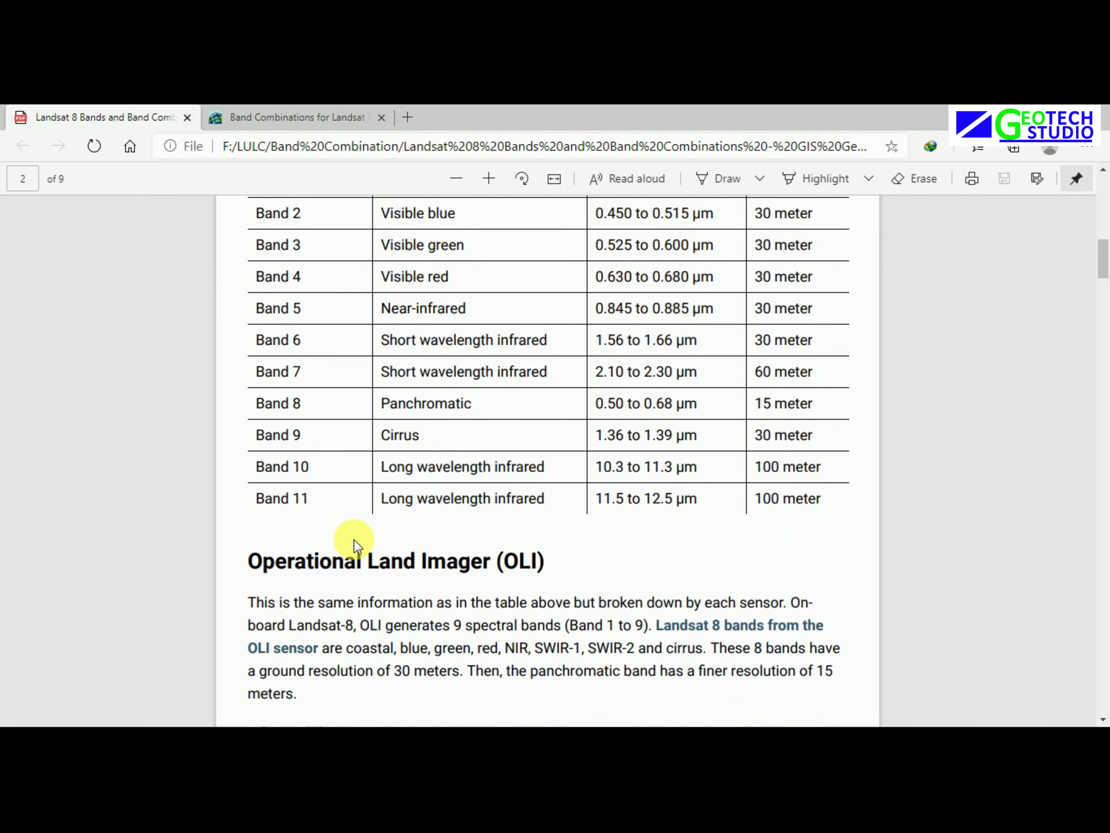
pyautogui.scroll(-12, 330, 528)
pyautogui.scroll(7, 272, 383)
# Skim Esri's Band Combinations for Landsat 8 article, including its comparison table of Landsat 7 and Landsat 8 bands
pyautogui.click(272, 117)
pyautogui.scroll(-5, 454, 402)
pyautogui.scroll(7, 454, 401)
pyautogui.scroll(-10, 455, 401)
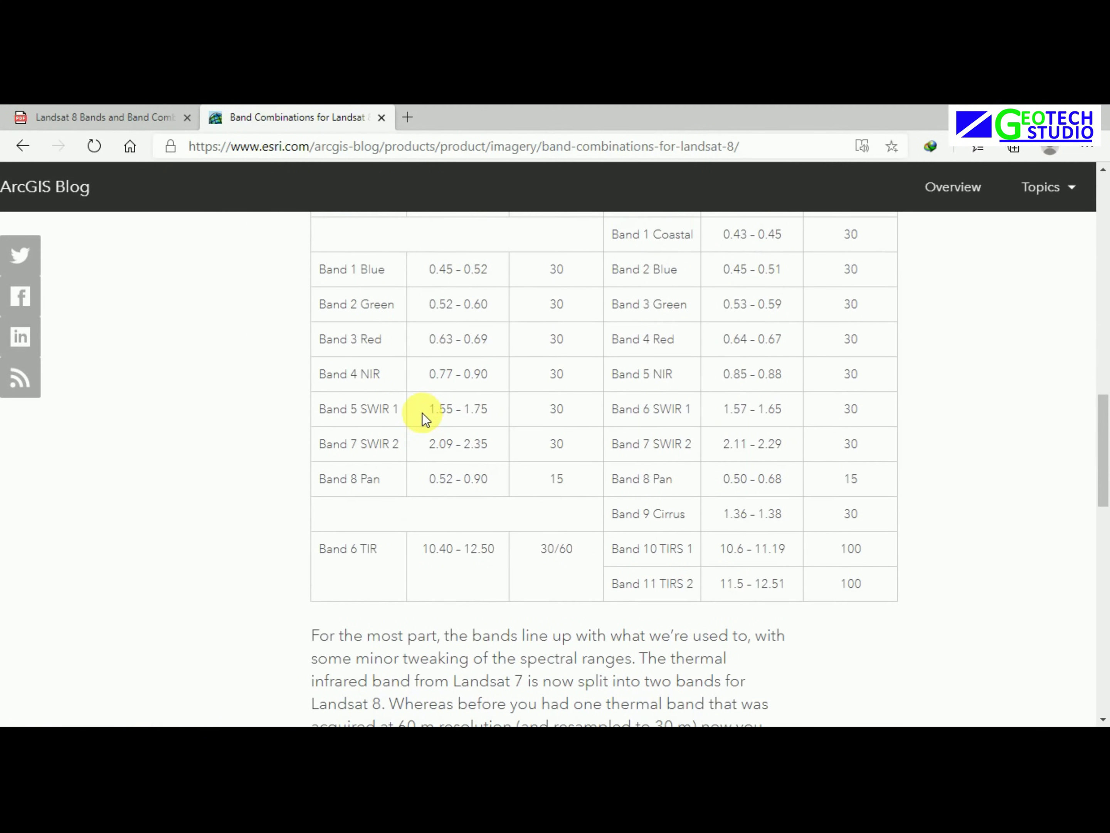
pyautogui.scroll(2, 420, 411)
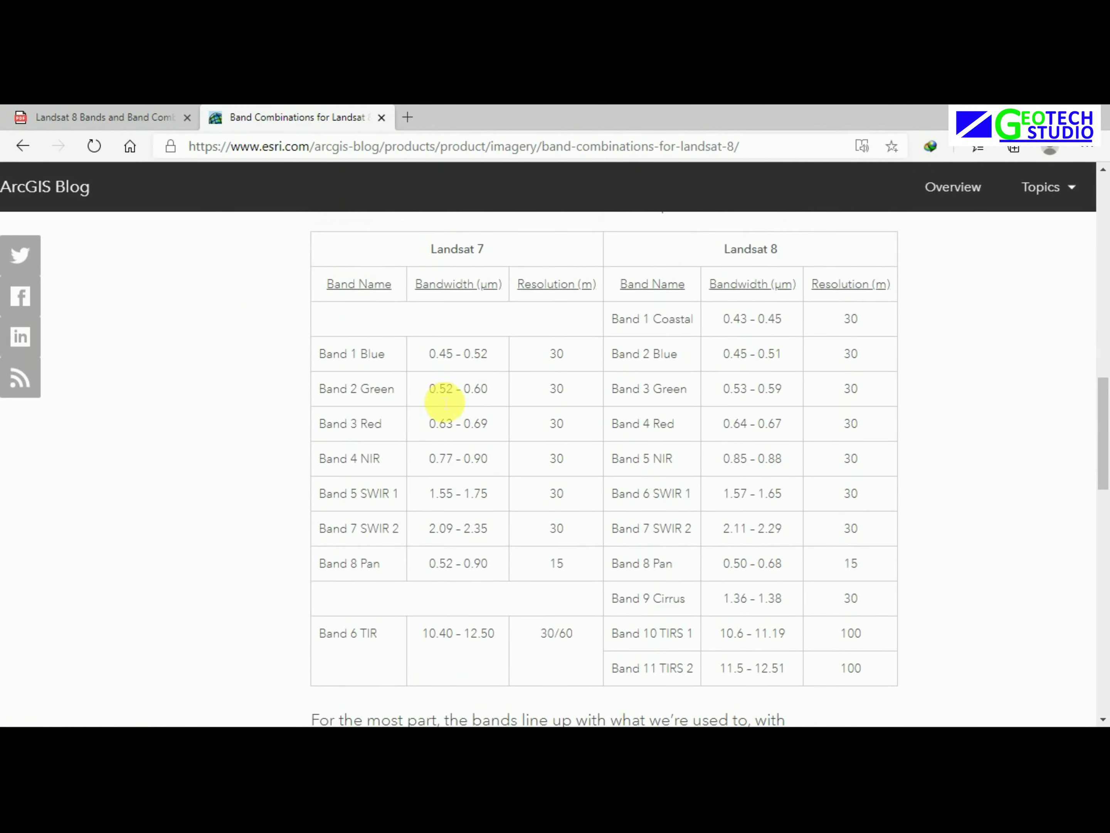
pyautogui.scroll(-5, 442, 399)
pyautogui.scroll(-12, 444, 402)
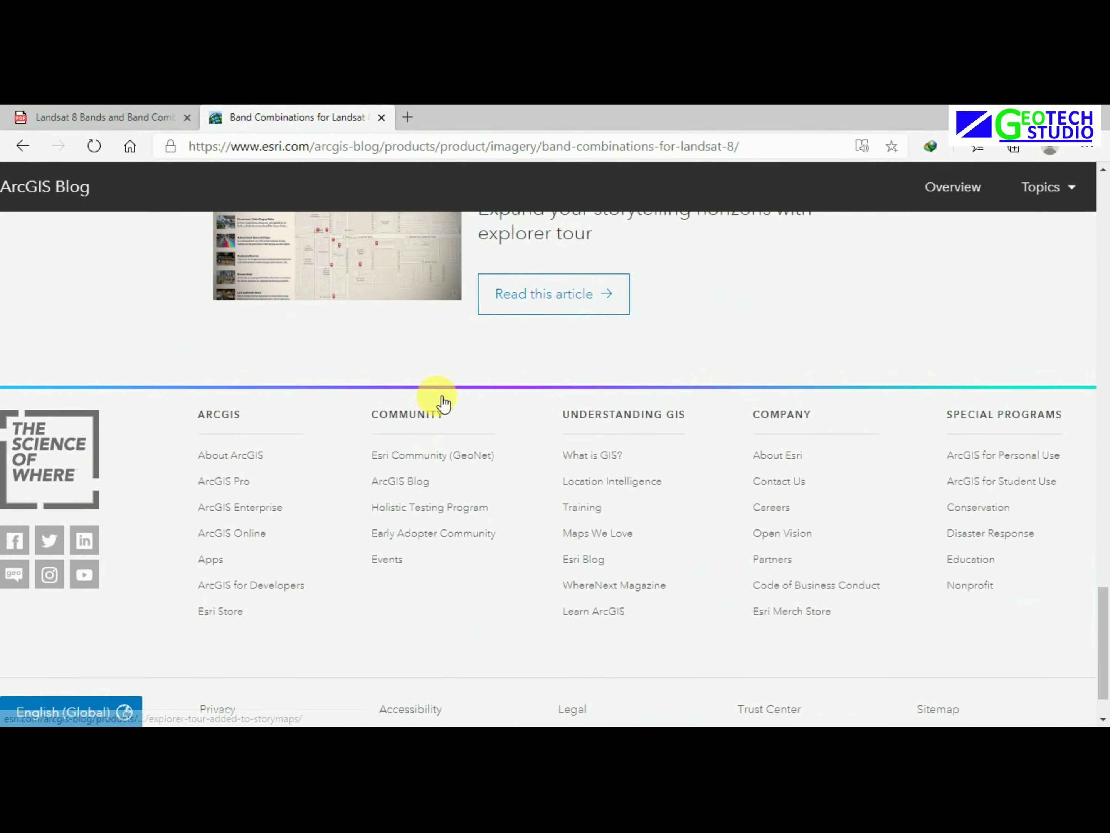
pyautogui.scroll(20, 436, 399)
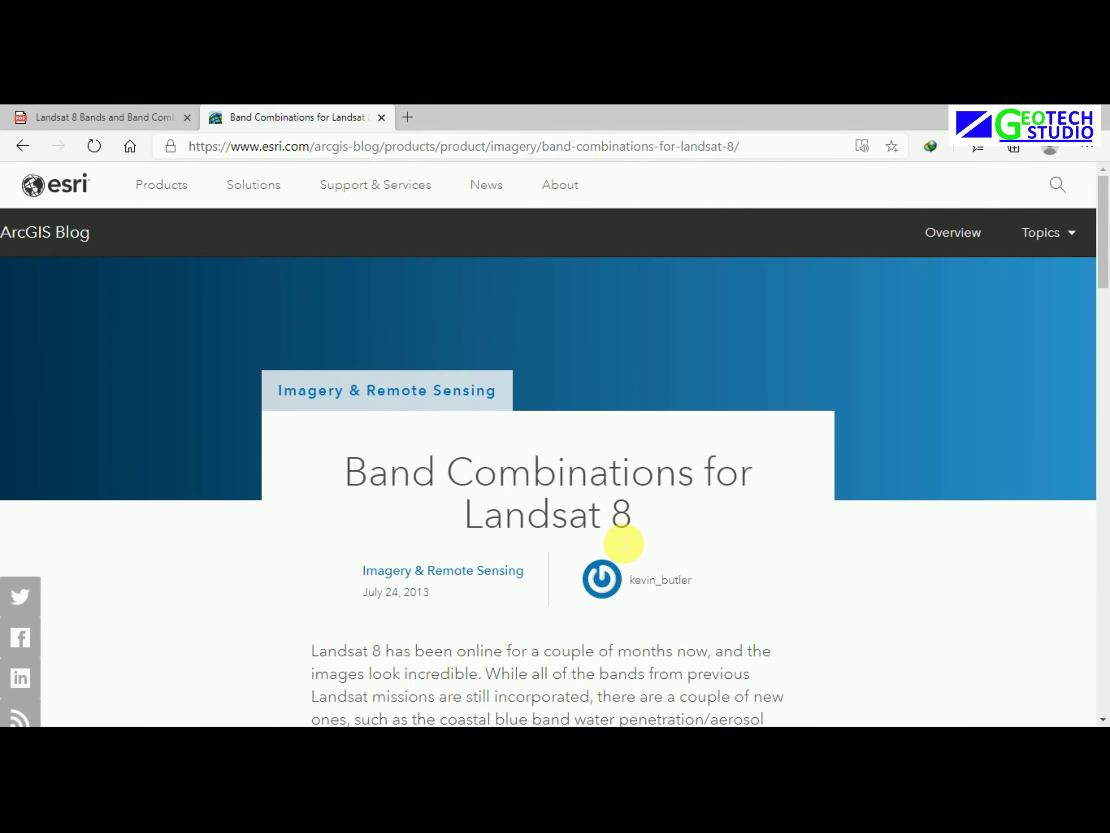
# Go back and forth between the two Landsat 8 references and review the PDF's introduction to the OLI and TIRS sensors
pyautogui.click(104, 114)
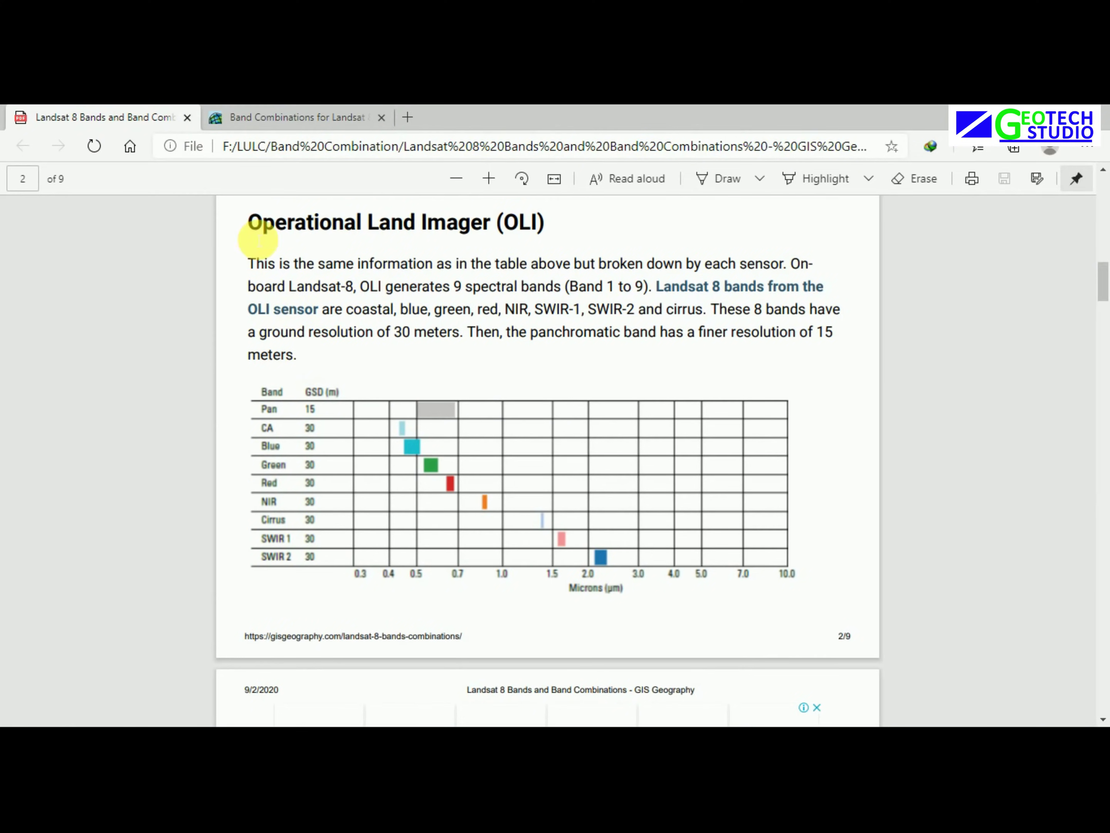
pyautogui.click(257, 111)
pyautogui.click(97, 109)
pyautogui.click(261, 110)
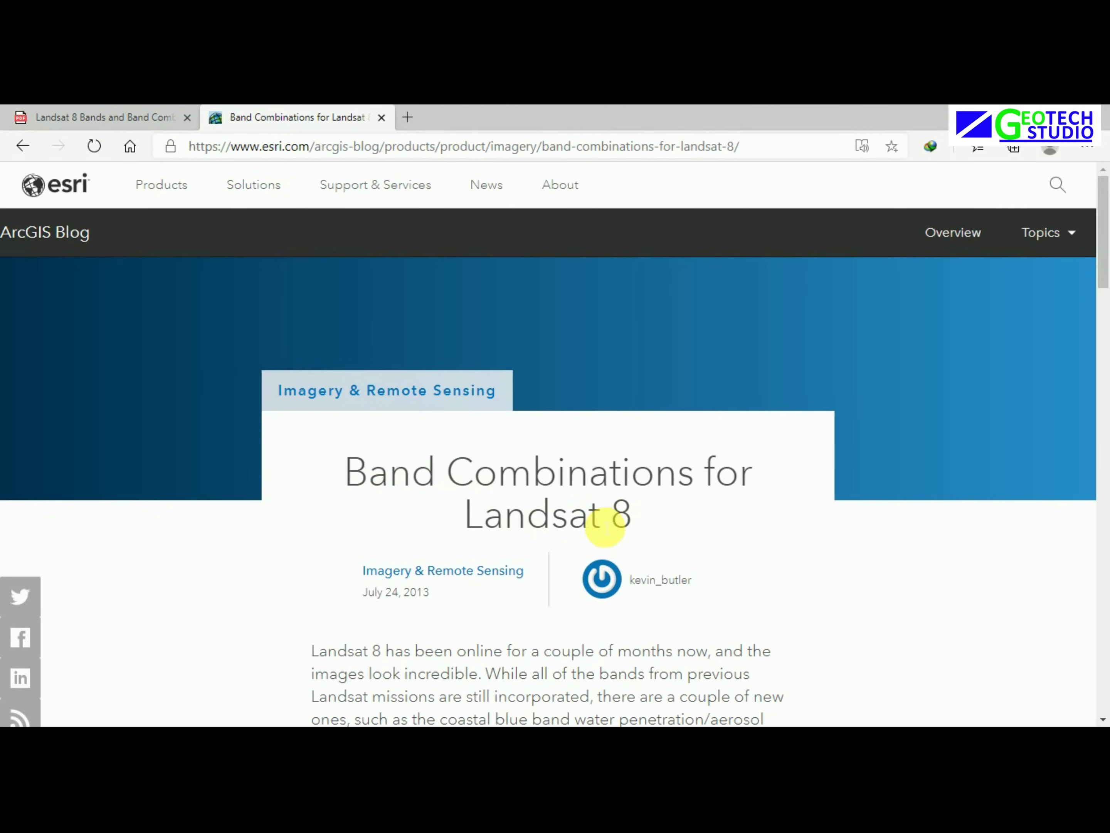
pyautogui.click(104, 106)
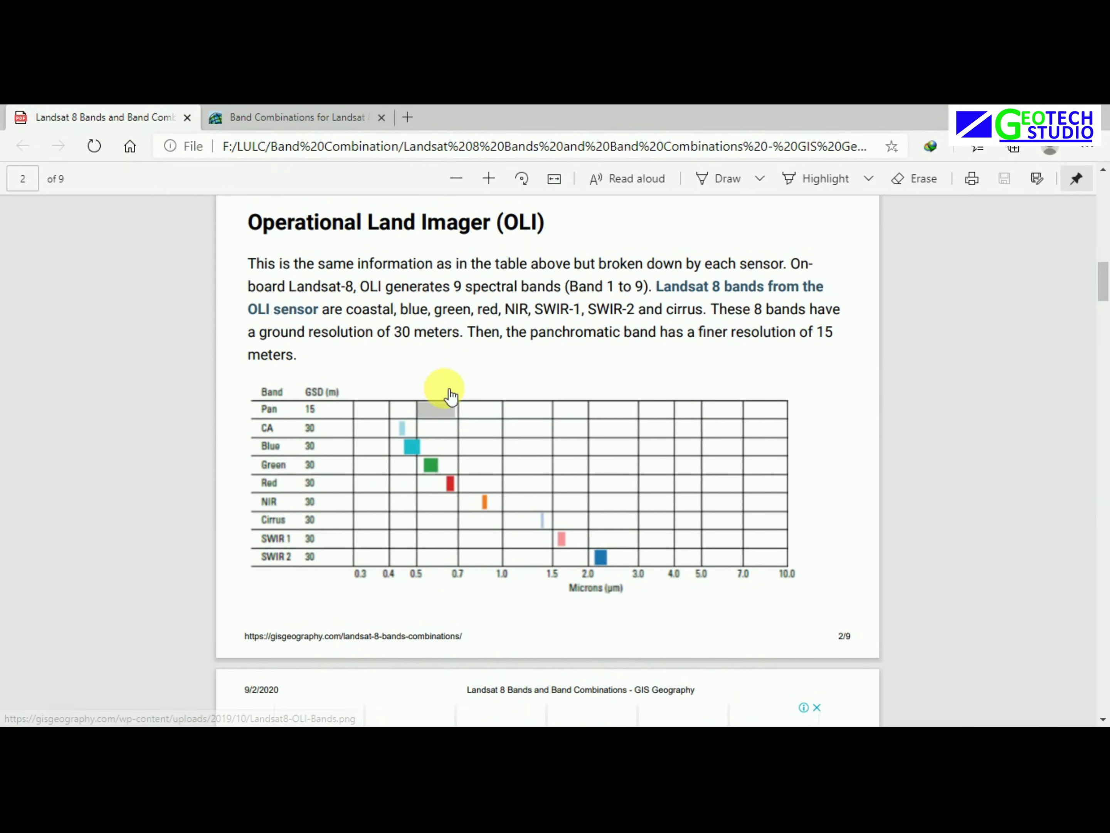
pyautogui.scroll(15, 453, 374)
pyautogui.scroll(2, 406, 406)
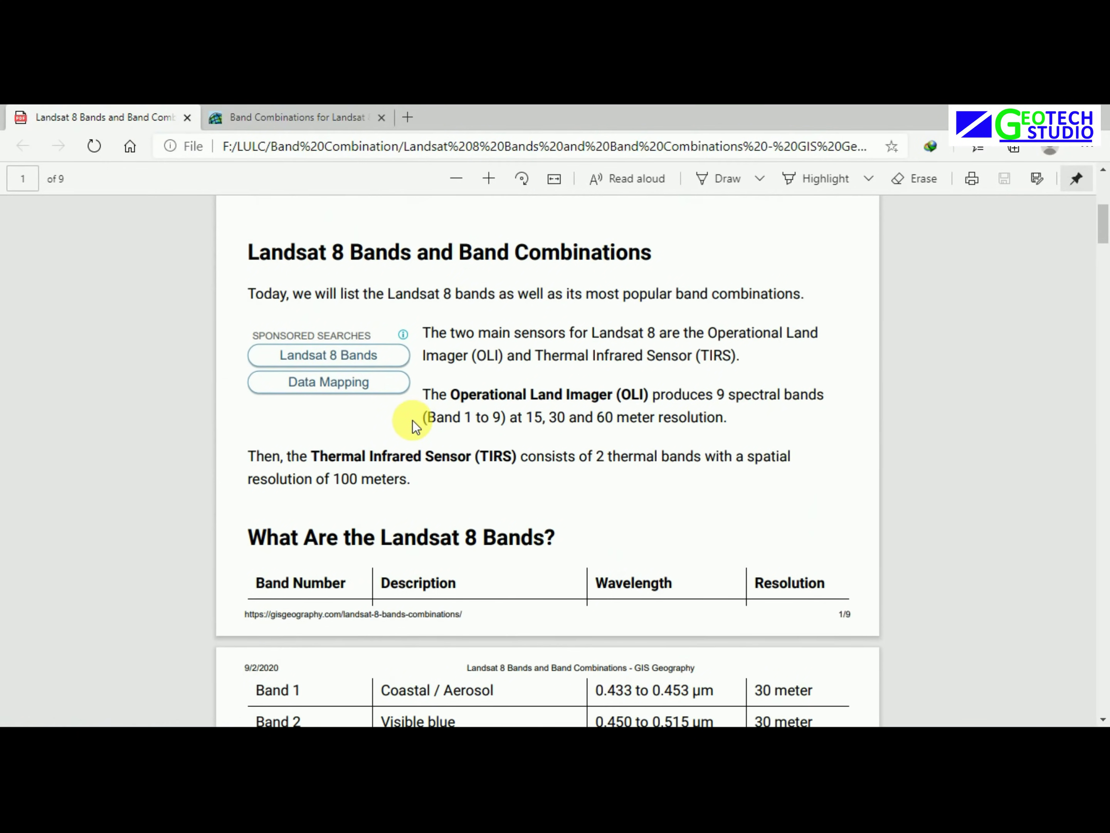
pyautogui.scroll(5, 453, 434)
pyautogui.scroll(-10, 461, 449)
# Examine the PDF's Thermal Infrared Sensor and Operational Land Imager sections with their band charts
pyautogui.click(285, 110)
pyautogui.click(69, 109)
pyautogui.scroll(-15, 438, 483)
pyautogui.scroll(-15, 506, 454)
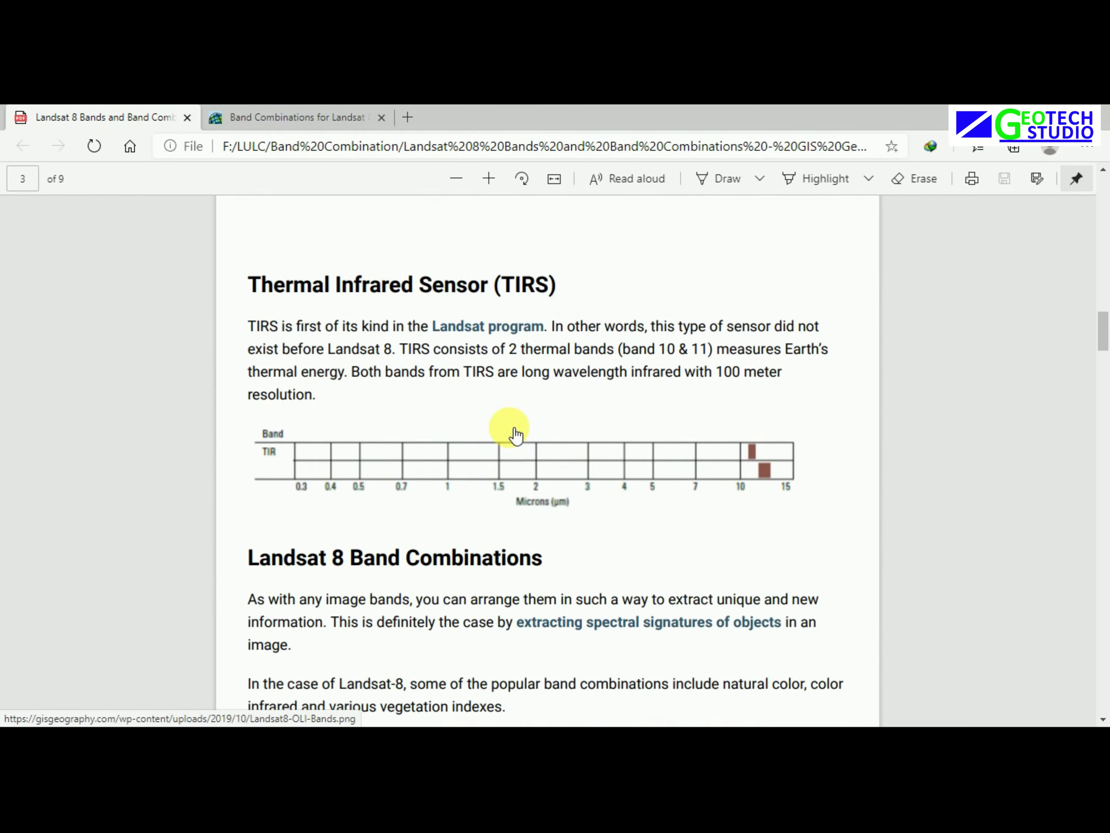
pyautogui.scroll(5, 483, 403)
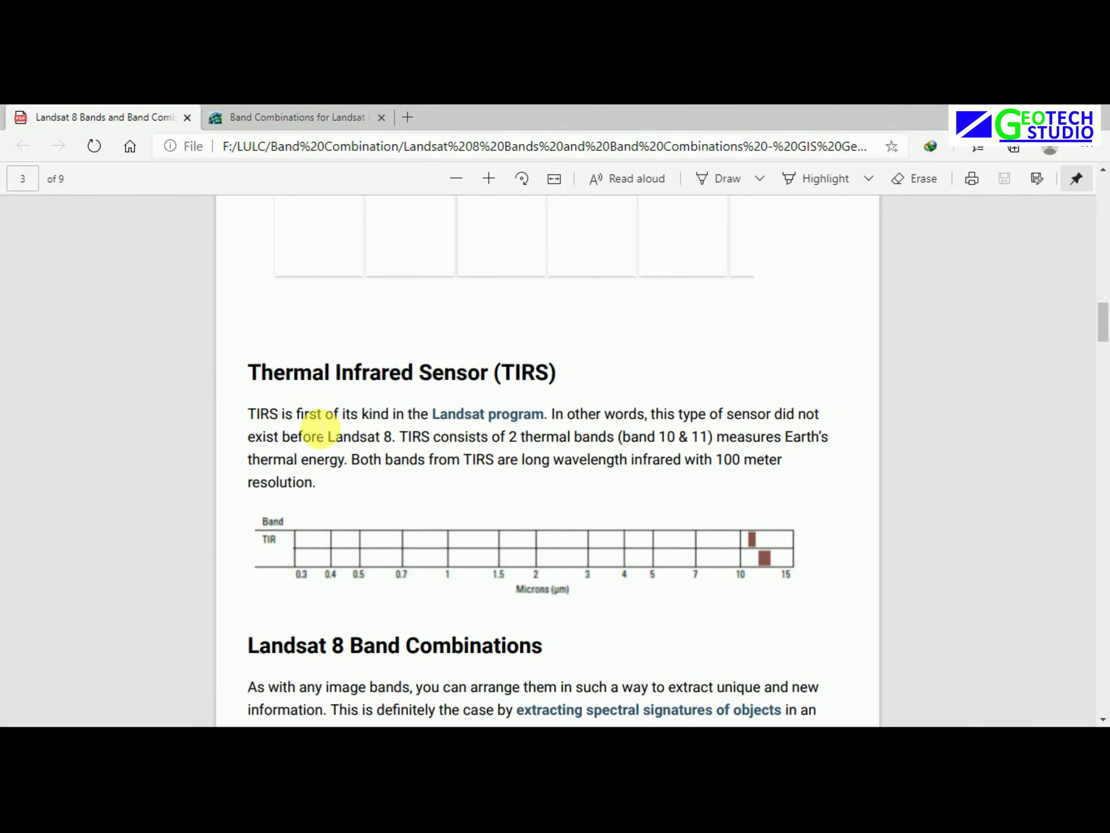
pyautogui.scroll(10, 632, 426)
pyautogui.scroll(10, 619, 459)
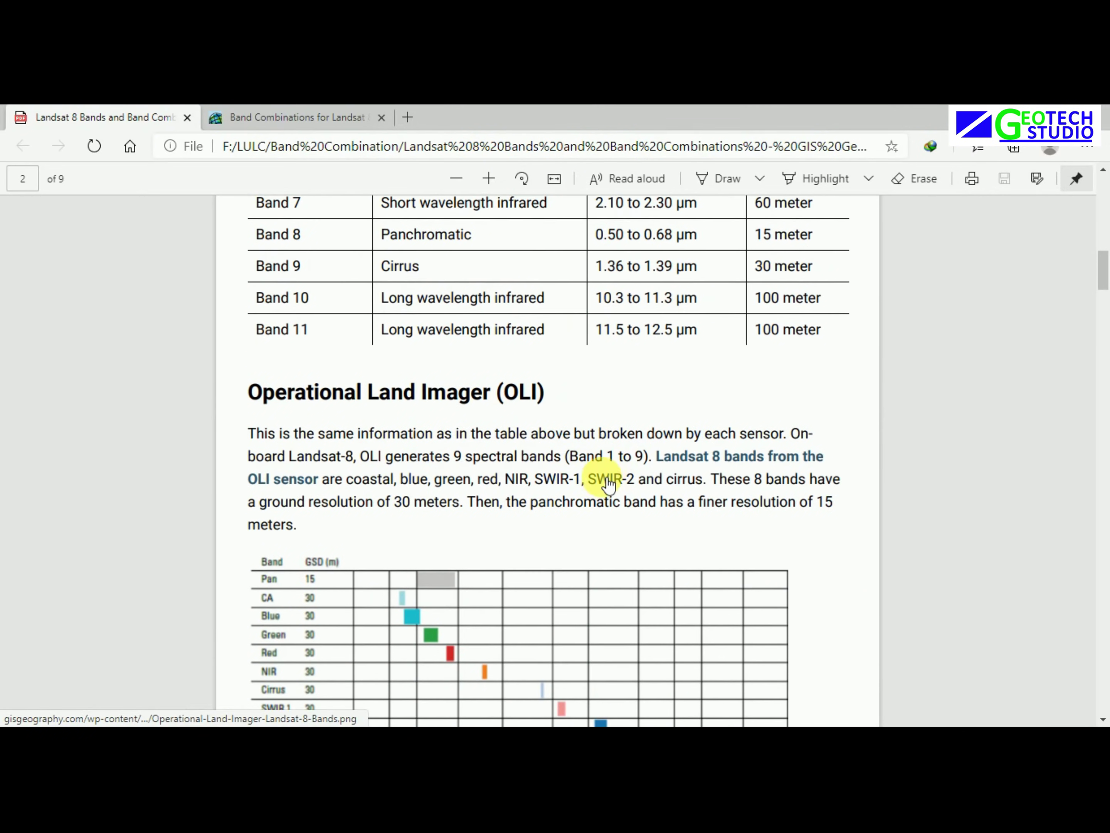
pyautogui.scroll(10, 652, 510)
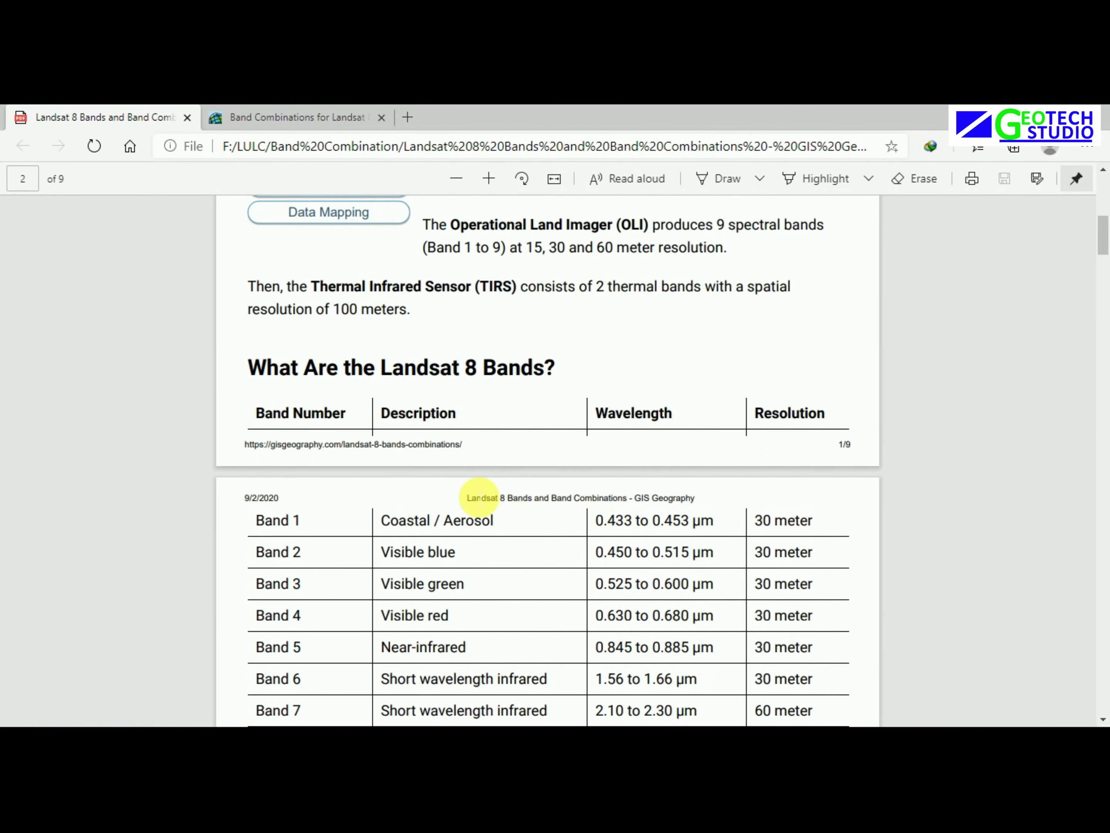
# Study the table of common Landsat 8 RGB band combinations in the Esri article
pyautogui.click(316, 117)
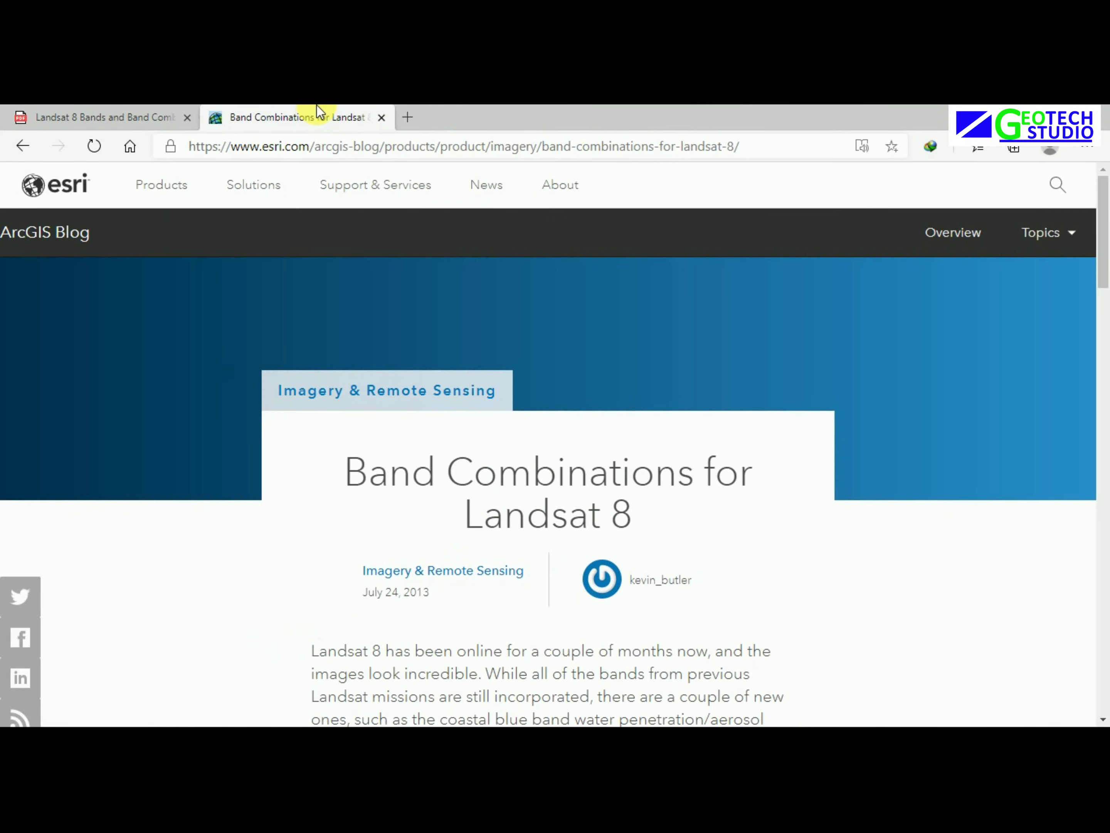
pyautogui.scroll(-1, 501, 517)
pyautogui.scroll(-10, 503, 511)
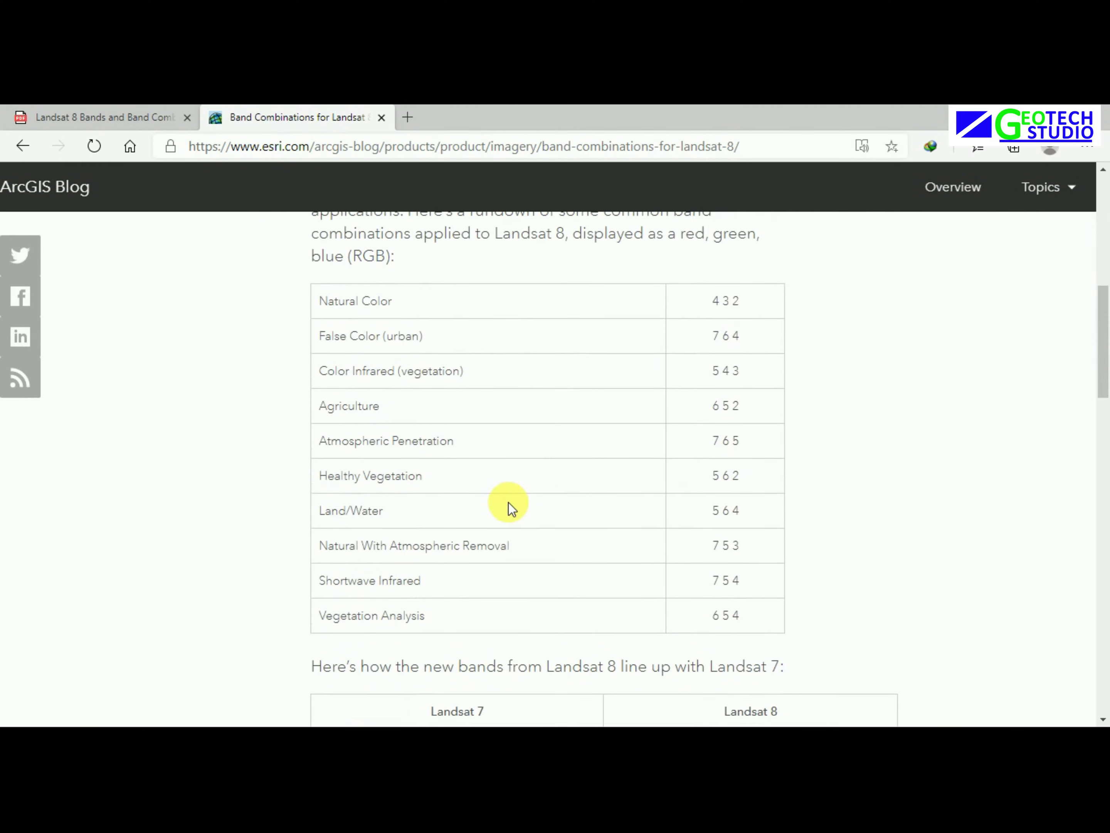
pyautogui.scroll(7, 514, 512)
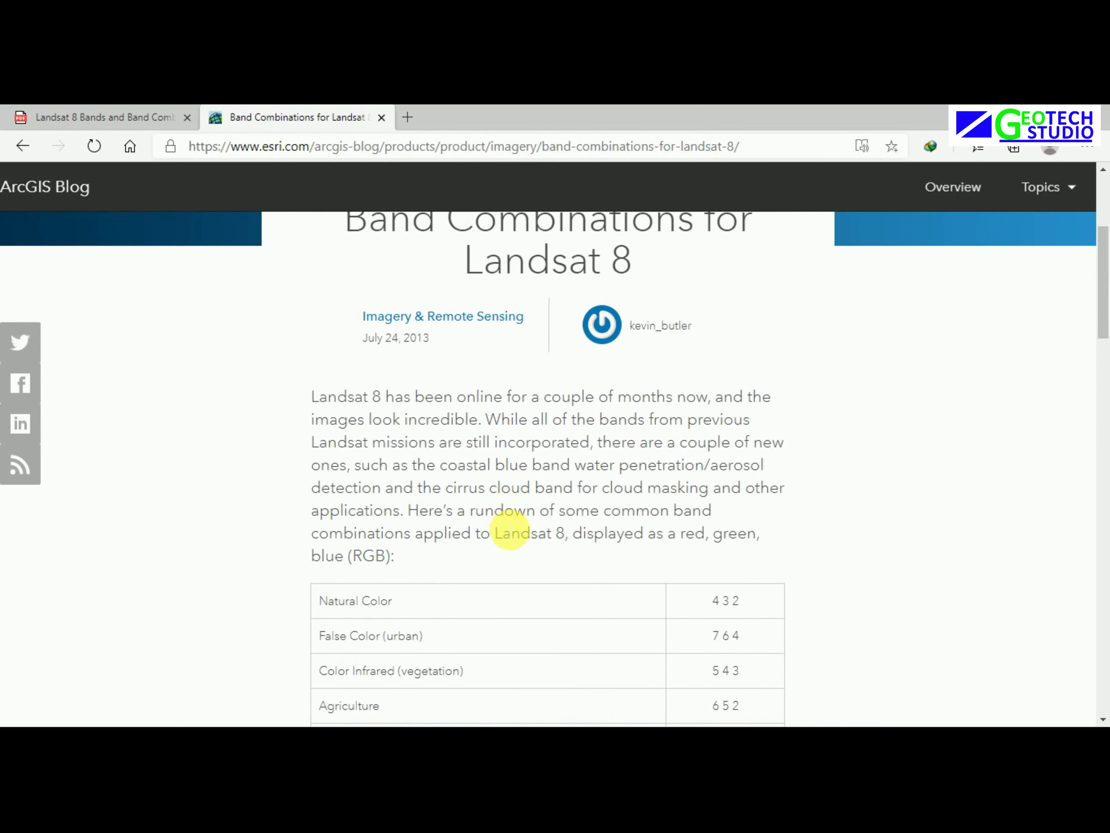
pyautogui.scroll(-5, 503, 533)
pyautogui.scroll(-5, 504, 532)
pyautogui.scroll(3, 582, 439)
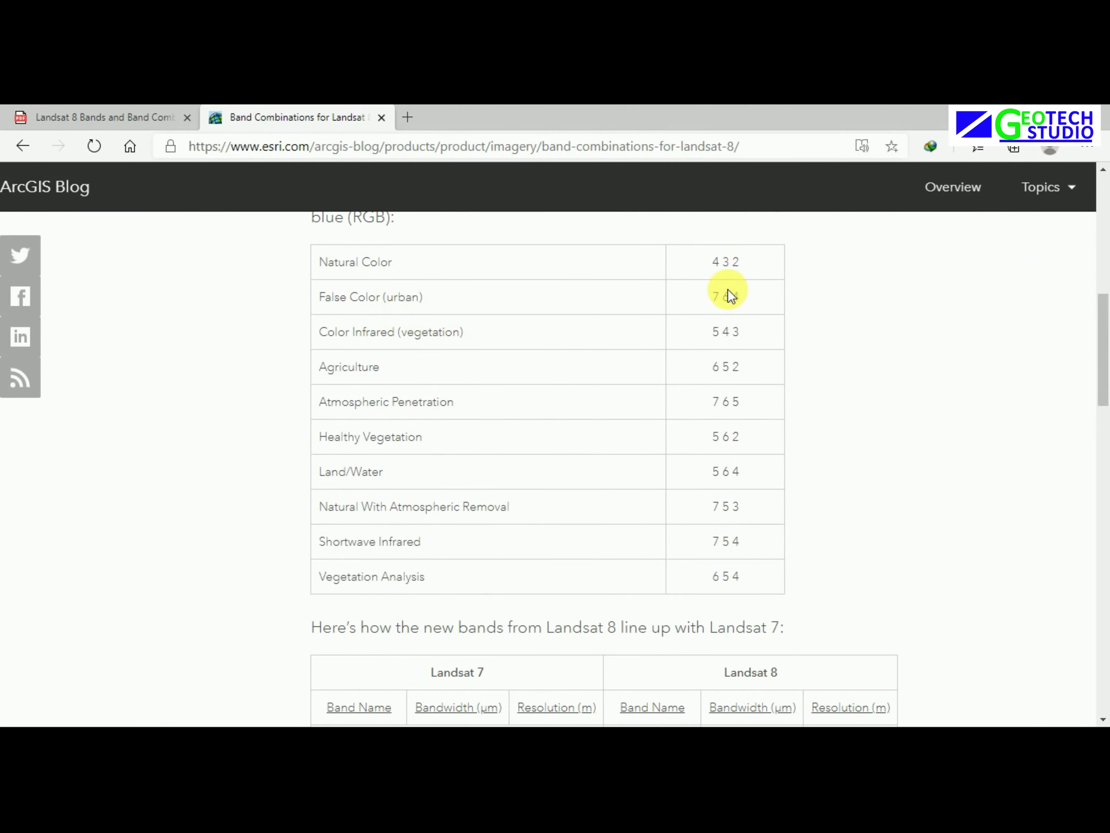
pyautogui.scroll(2, 689, 274)
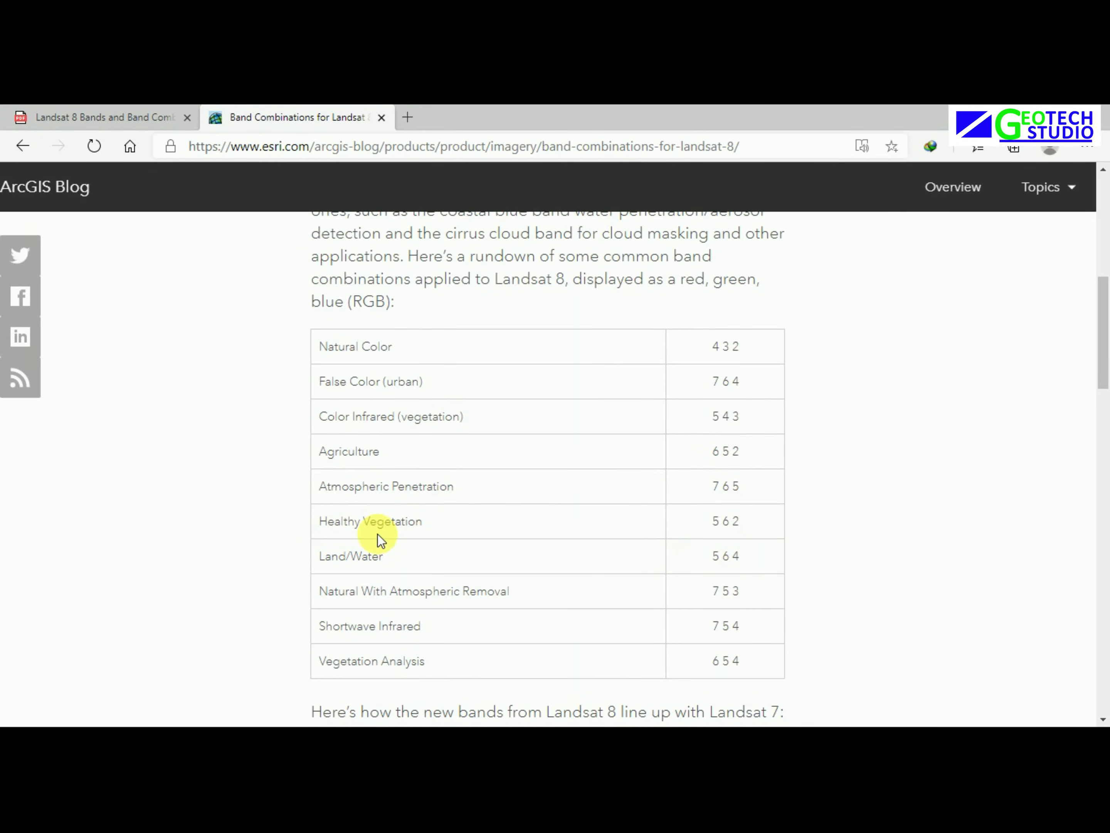
pyautogui.scroll(-8, 690, 590)
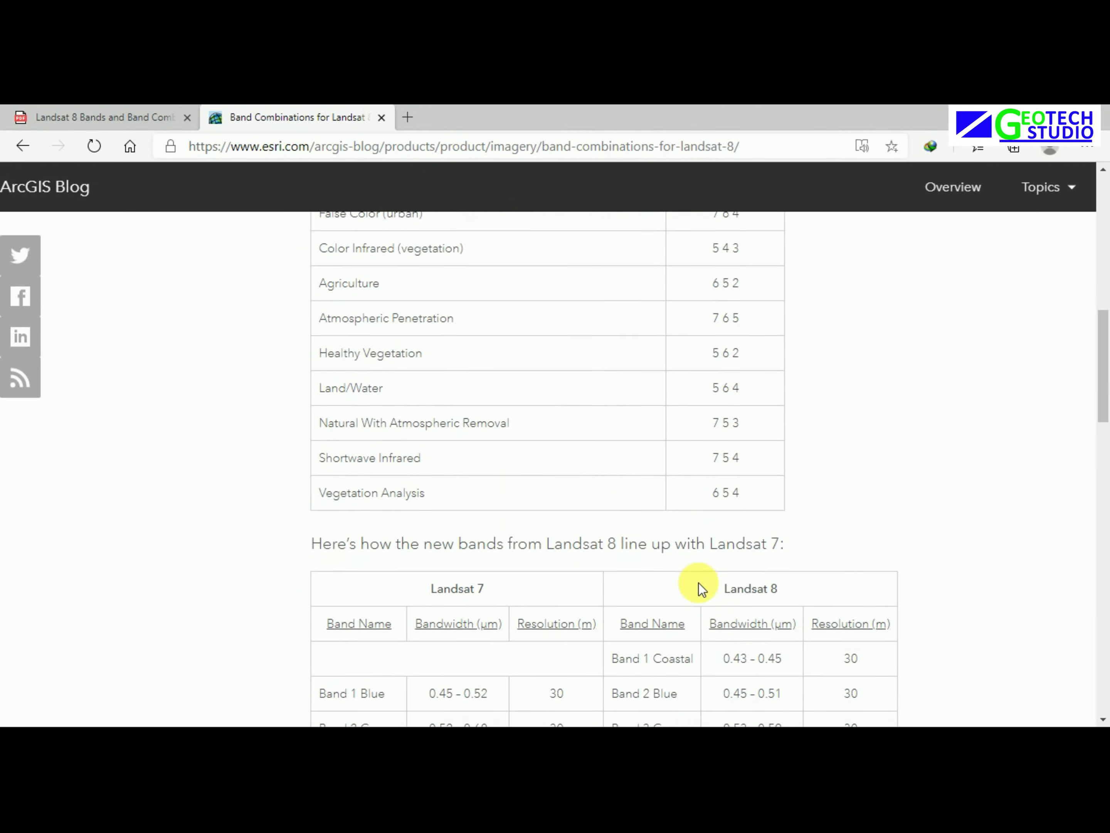
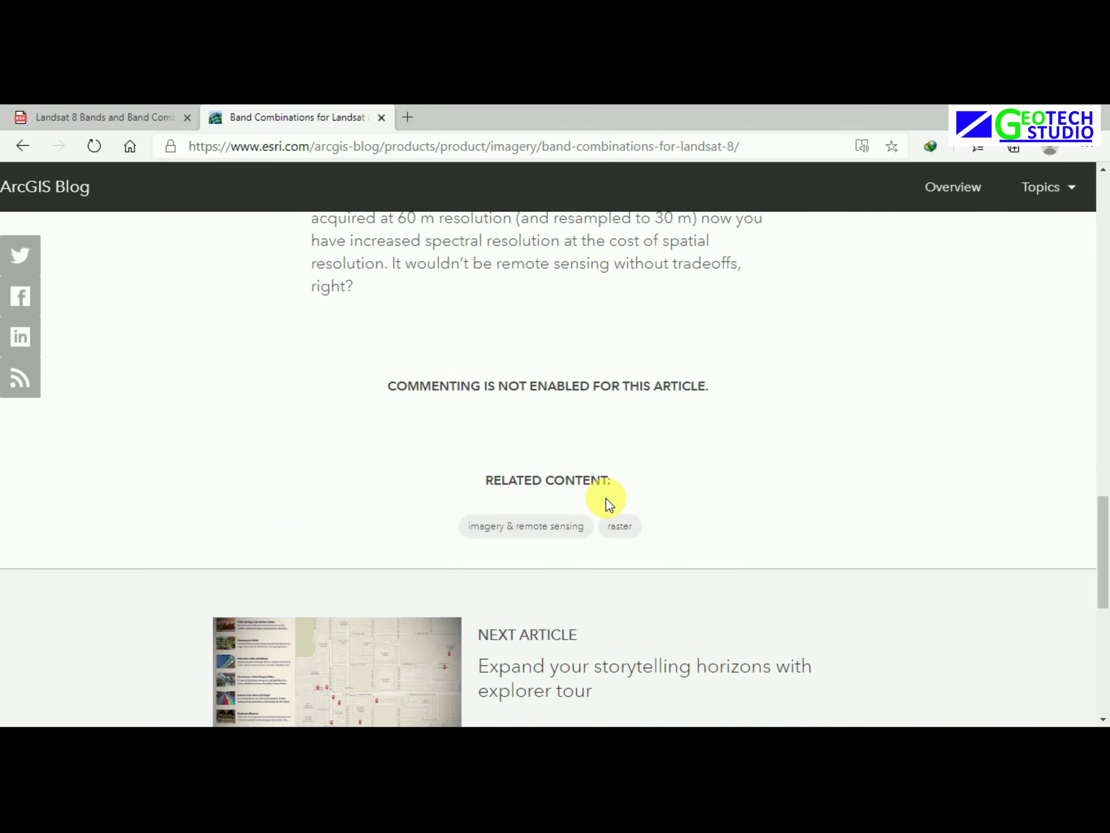
pyautogui.scroll(8, 601, 503)
pyautogui.scroll(8, 550, 432)
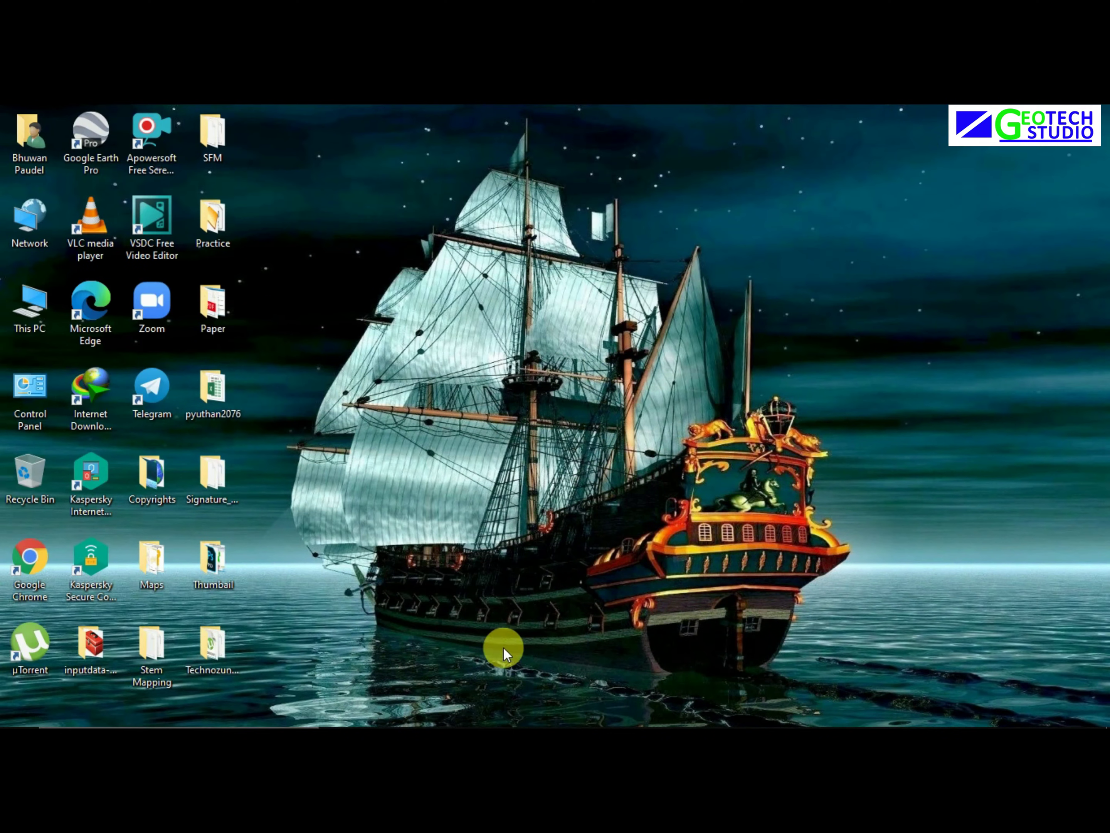
# Switch to QGIS, create a new empty project from the EPSG:4326 - WGS 84 template, and close the Processing Toolbox
pyautogui.moveTo(486, 718)
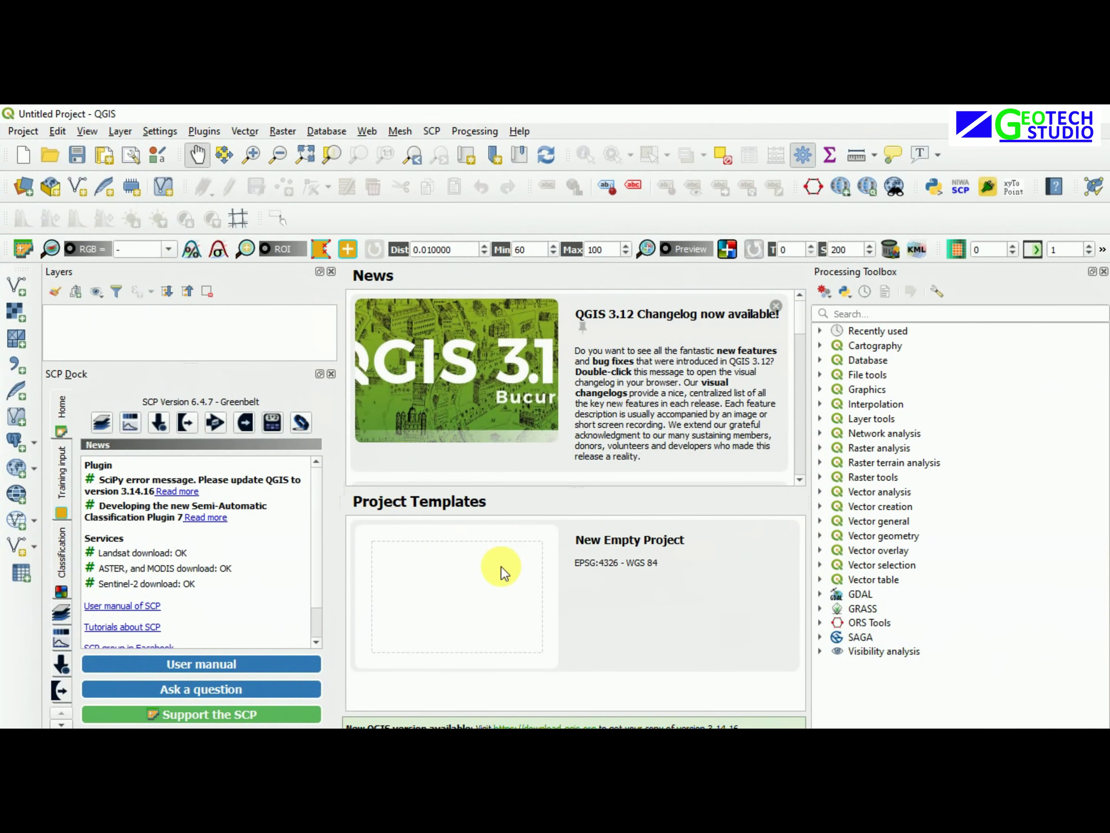
pyautogui.click(441, 591)
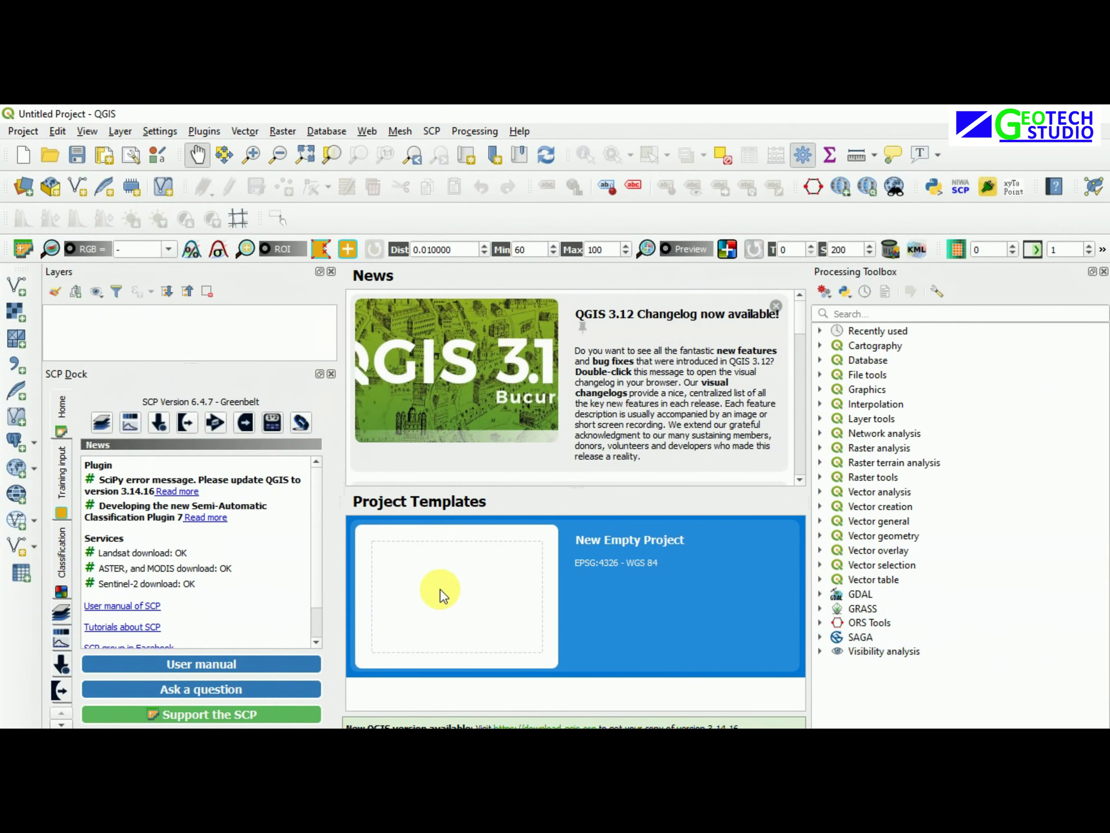
pyautogui.doubleClick(441, 590)
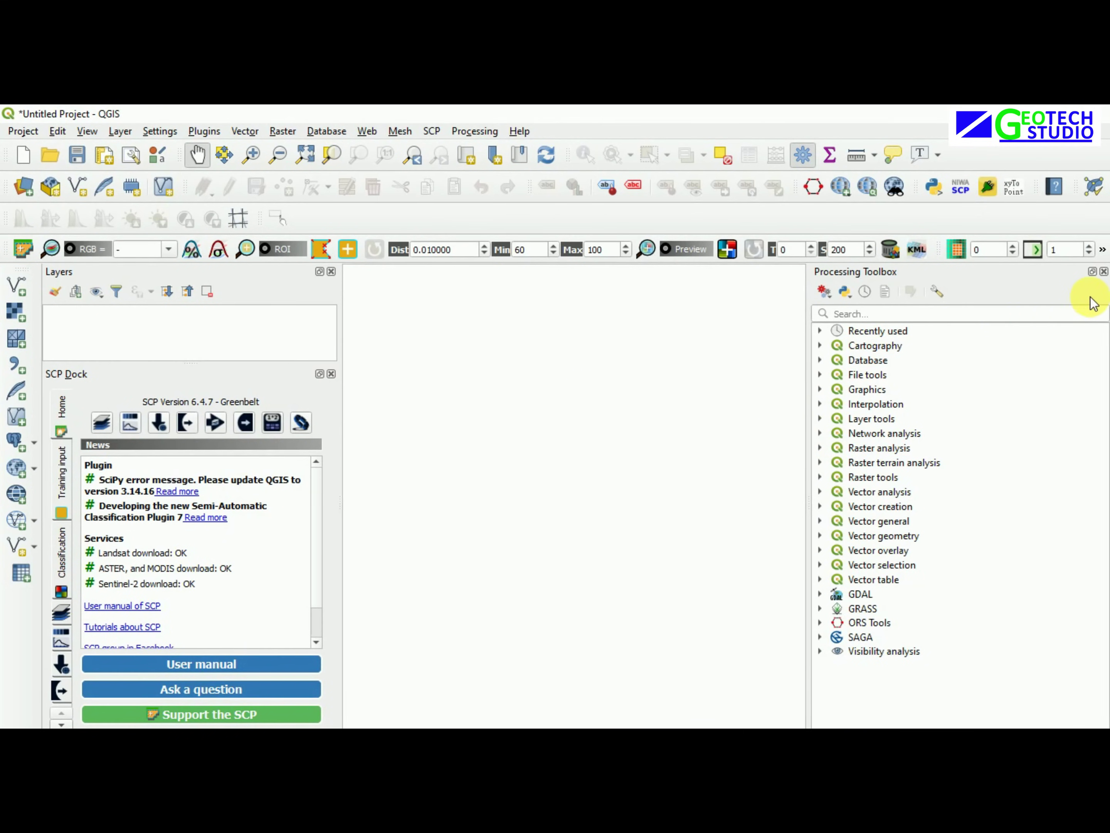
pyautogui.click(1103, 272)
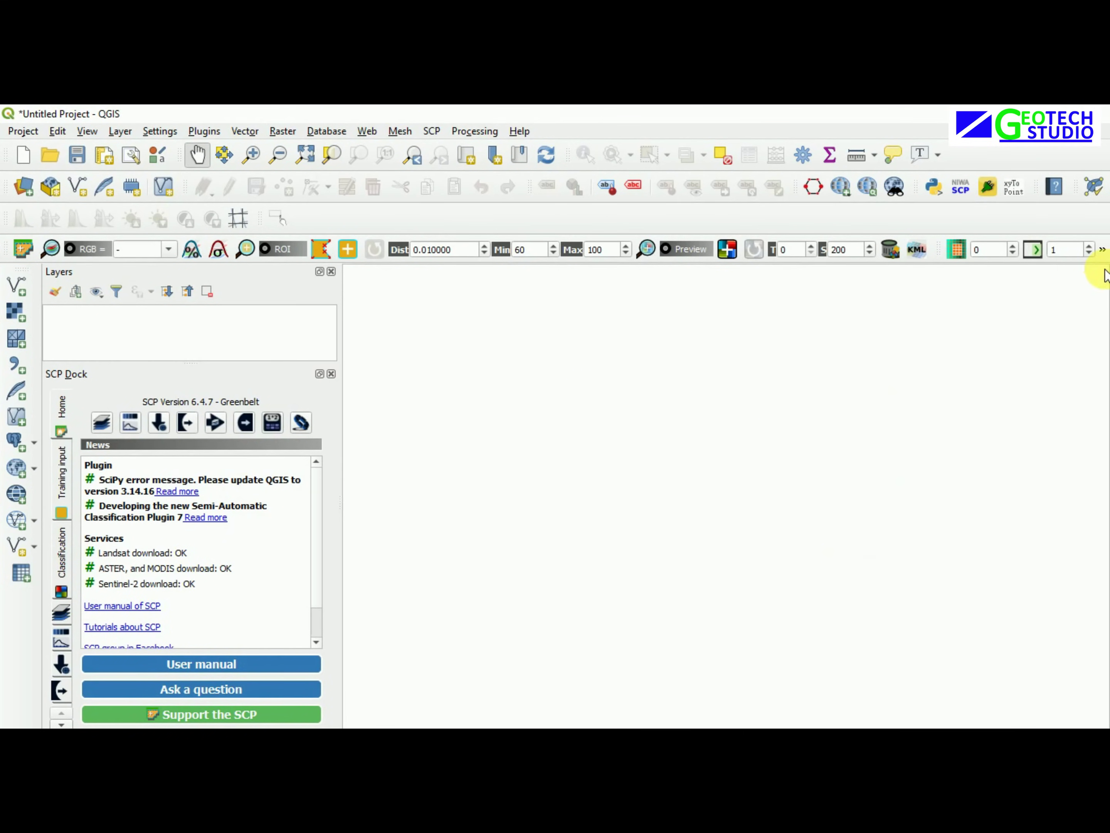
pyautogui.click(473, 132)
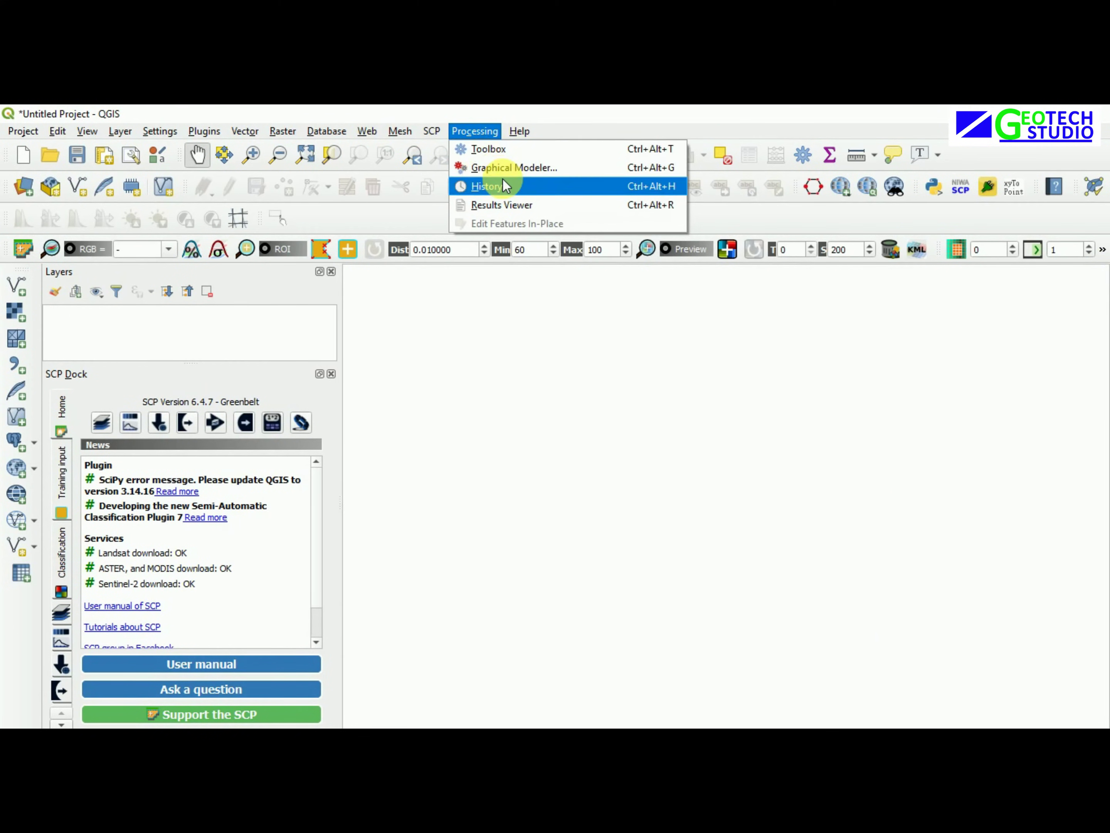
pyautogui.click(516, 127)
pyautogui.click(516, 129)
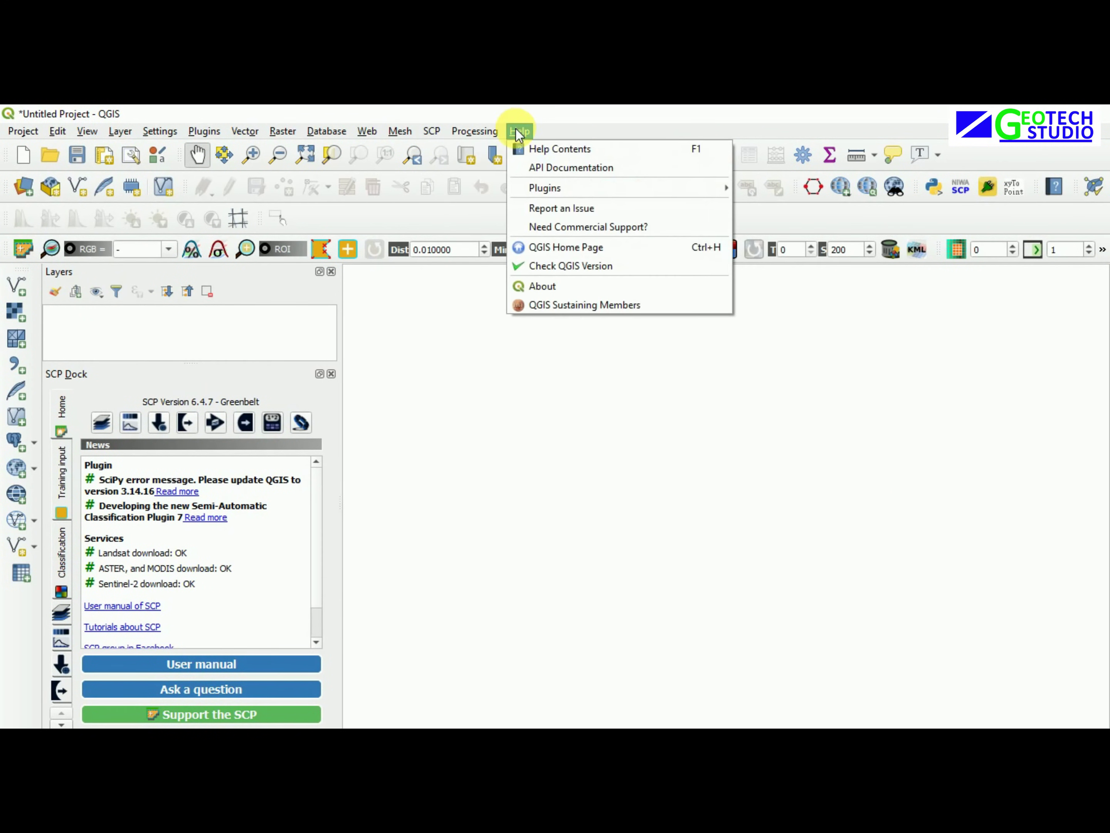
pyautogui.click(713, 109)
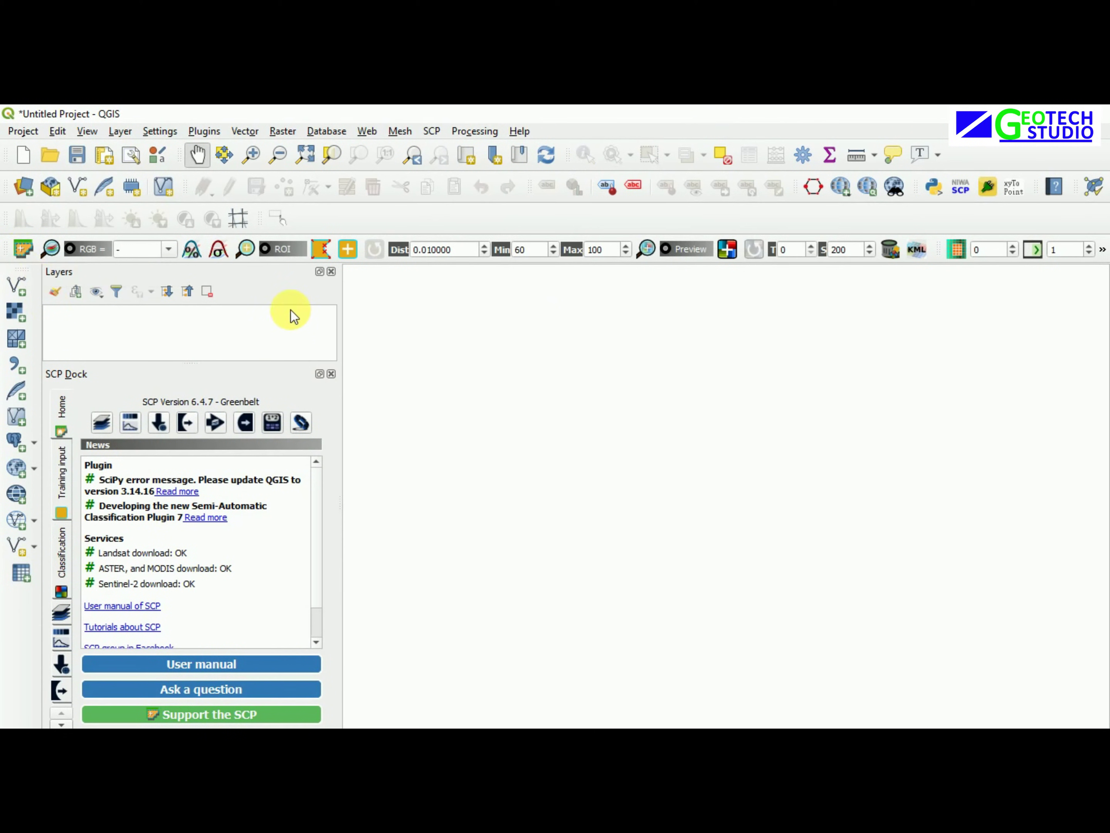
# Hide the SCP Dock panel, restore it from the list of available panels, and hide it again
pyautogui.click(332, 375)
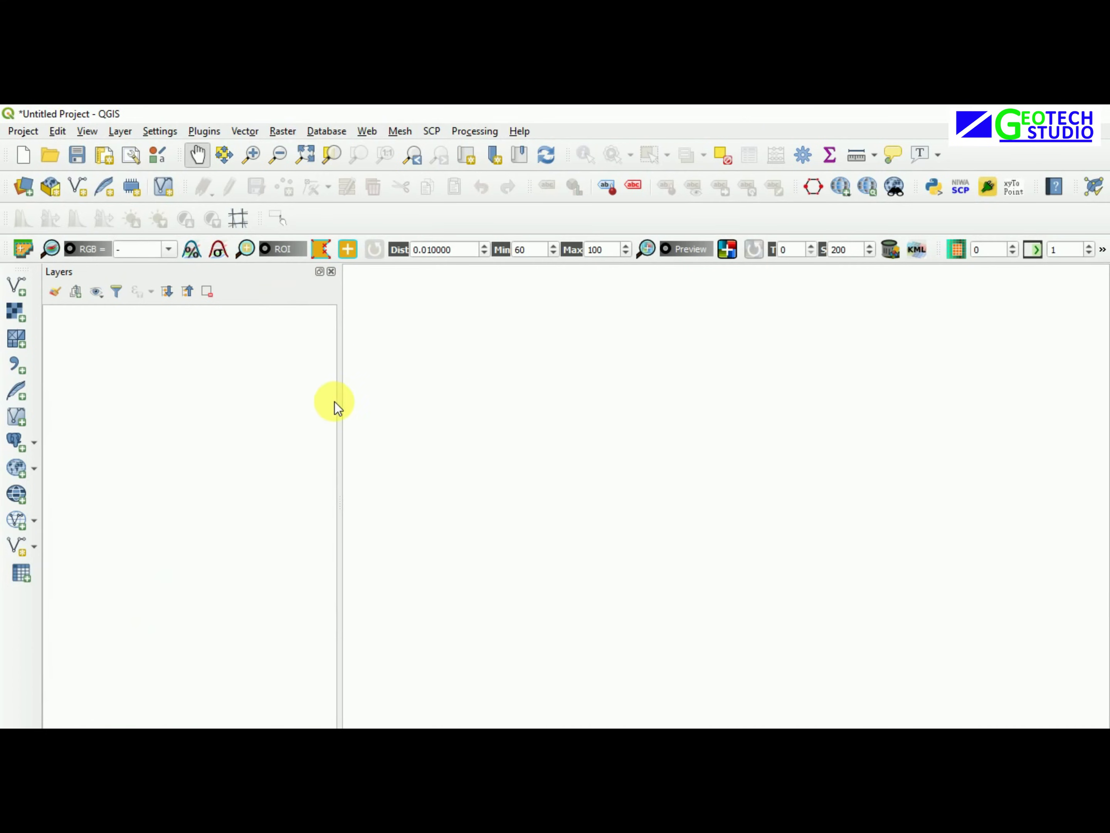
pyautogui.rightClick(464, 222)
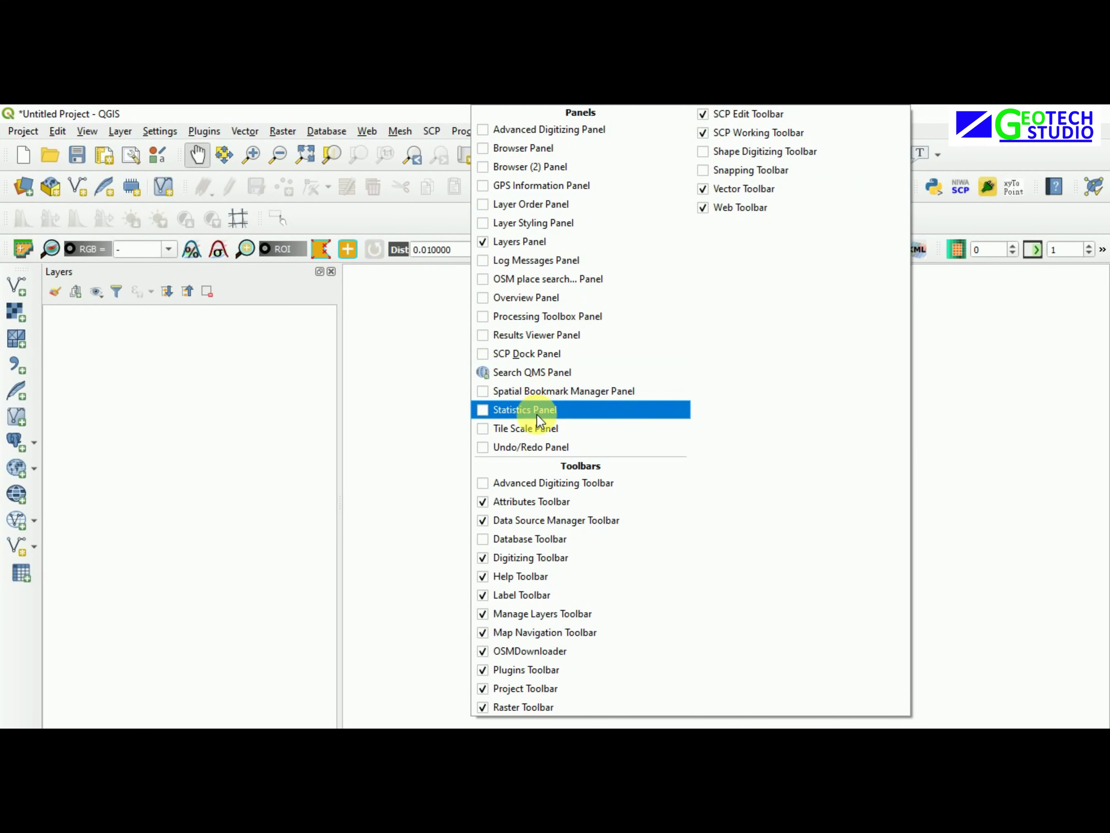
pyautogui.click(486, 355)
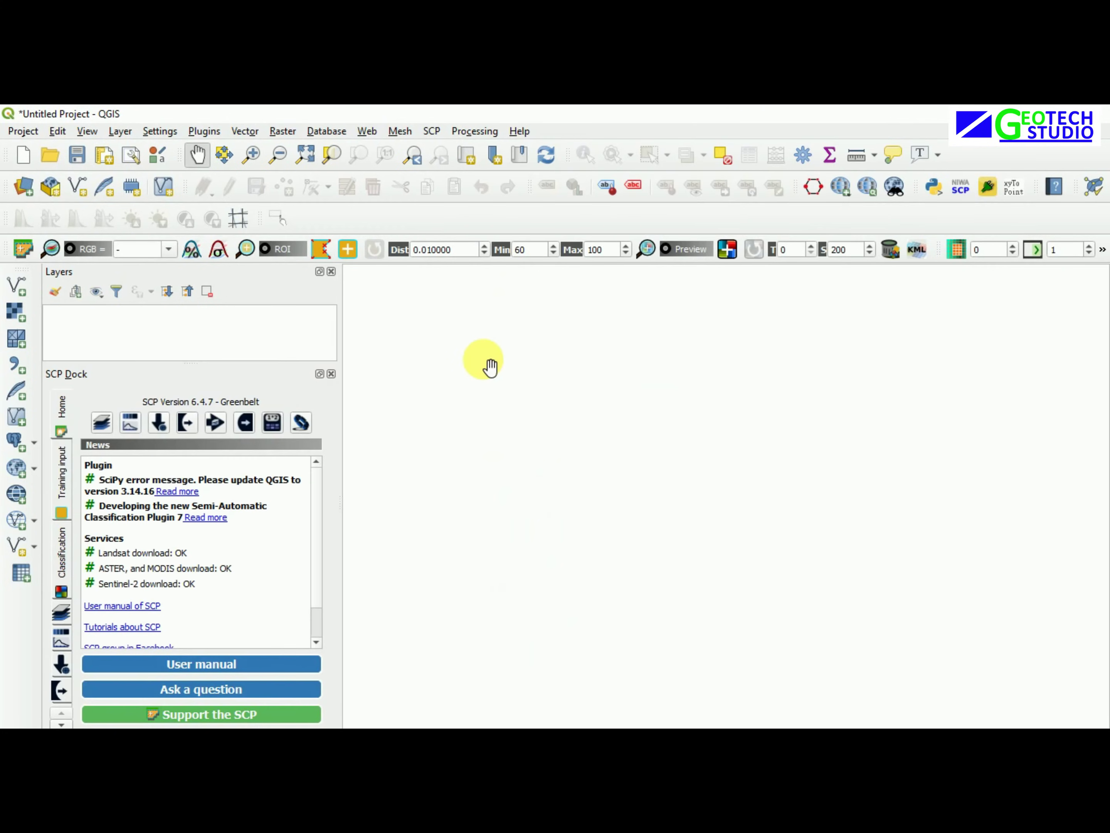
pyautogui.click(330, 374)
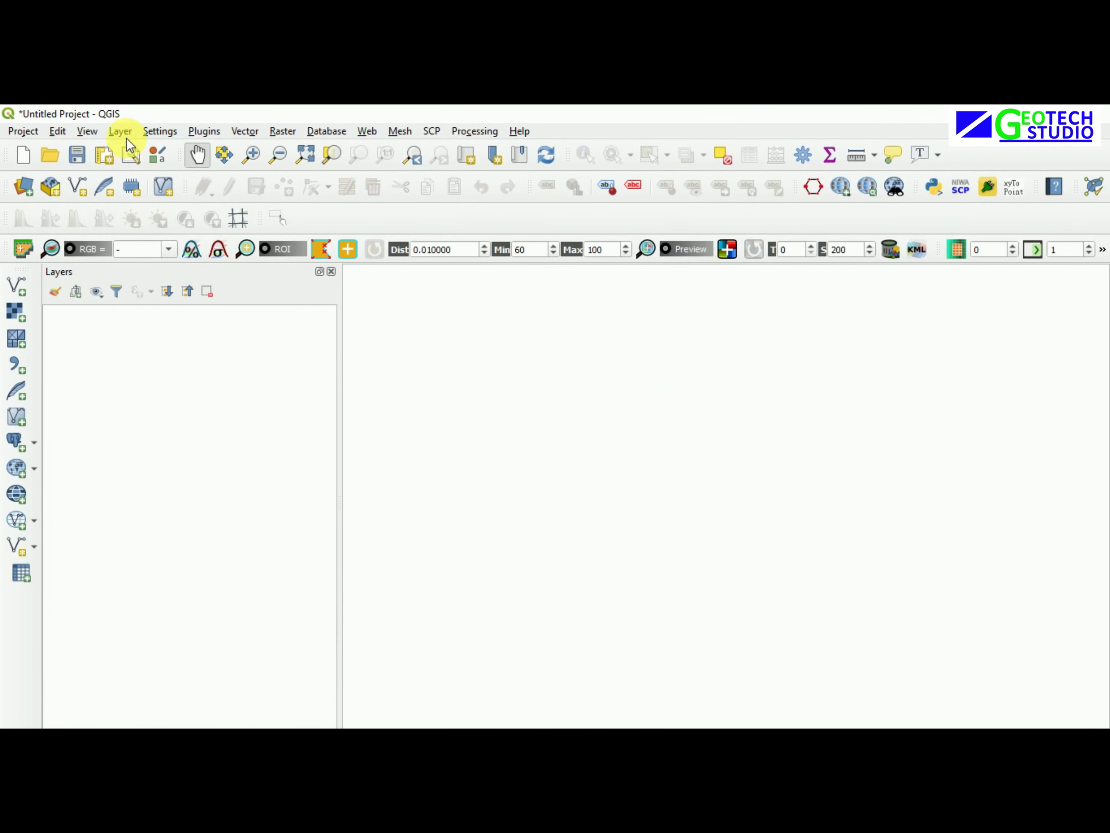
# Open the plugin manager and search all plugins for SCP
pyautogui.click(203, 128)
pyautogui.moveTo(274, 228)
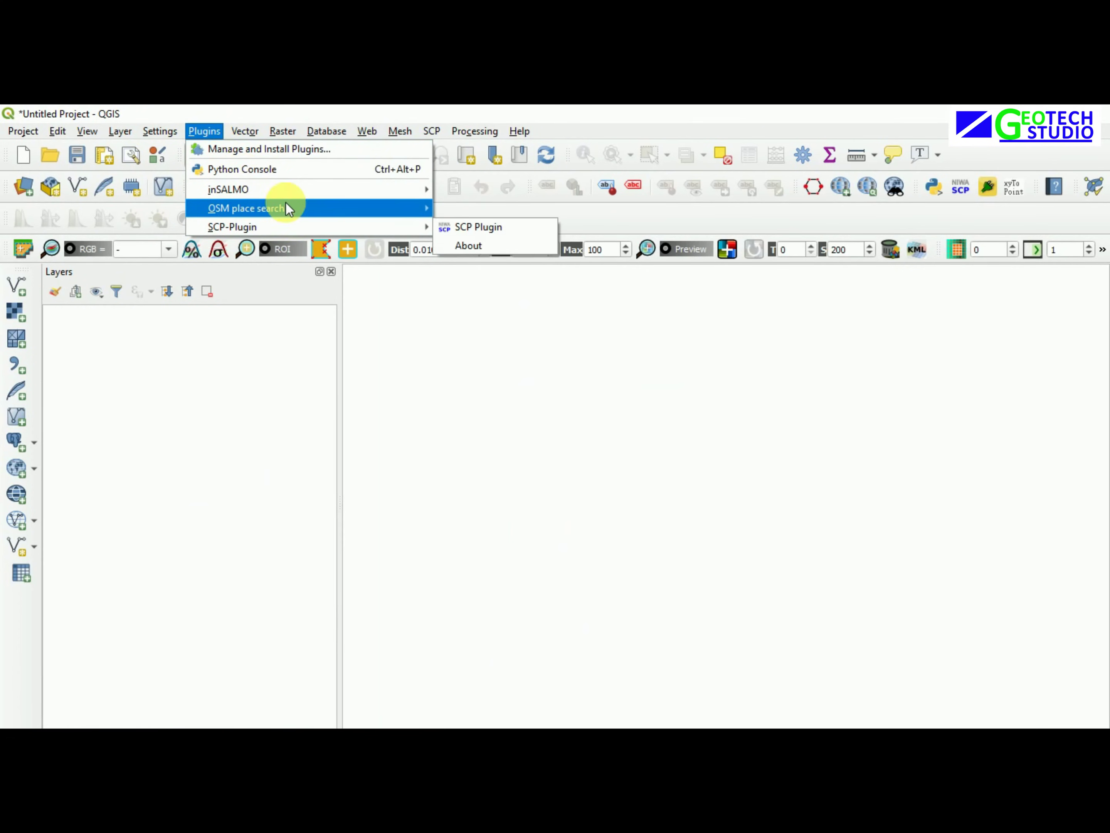
pyautogui.click(219, 139)
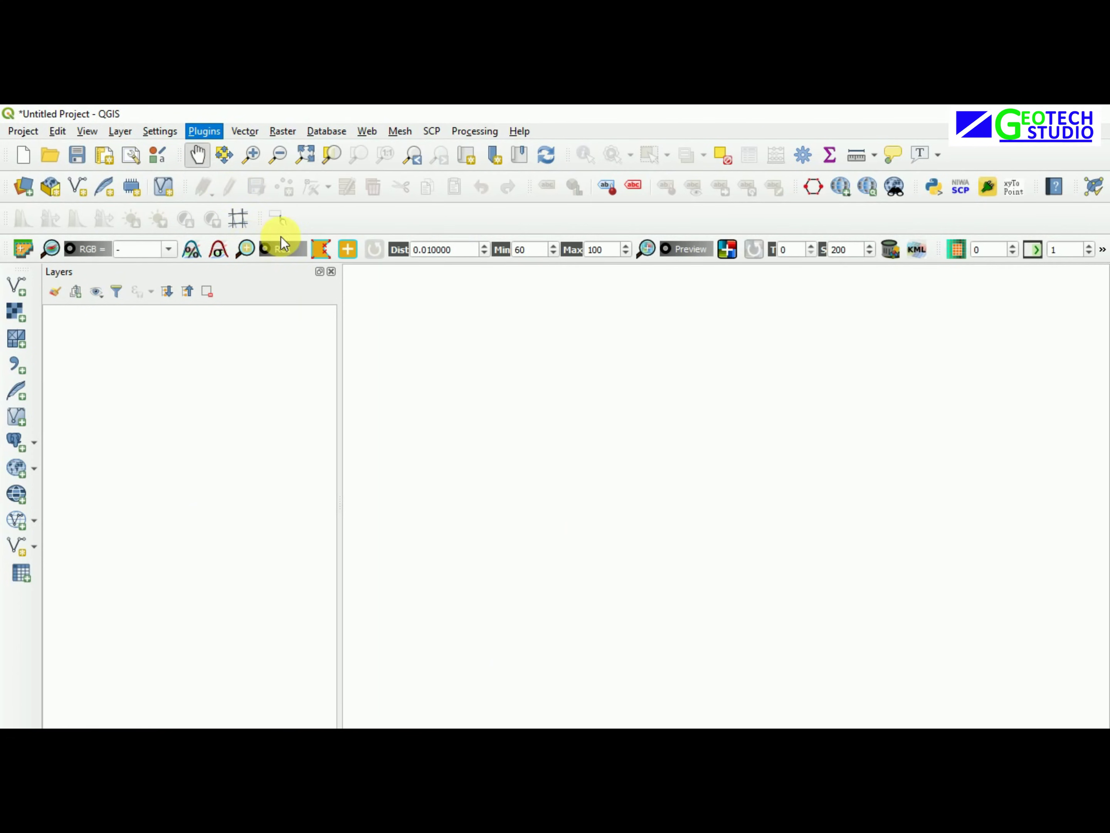
pyautogui.click(204, 131)
pyautogui.click(241, 147)
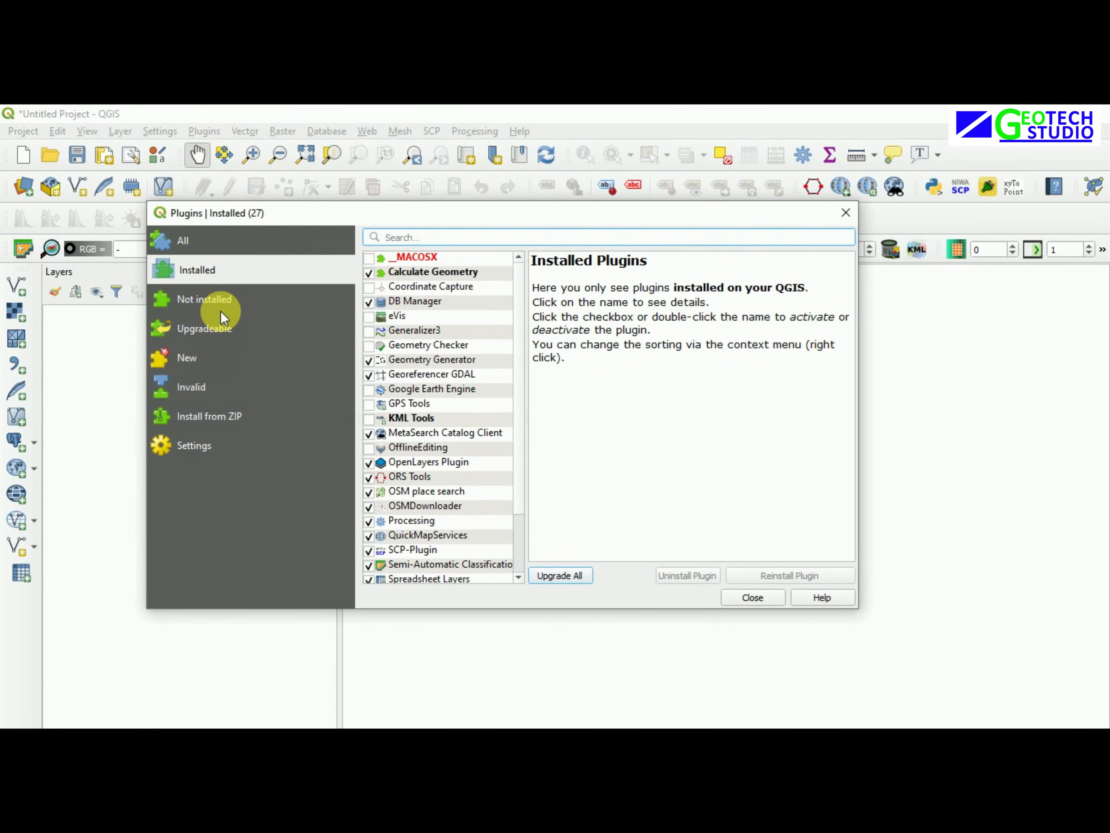
pyautogui.click(203, 244)
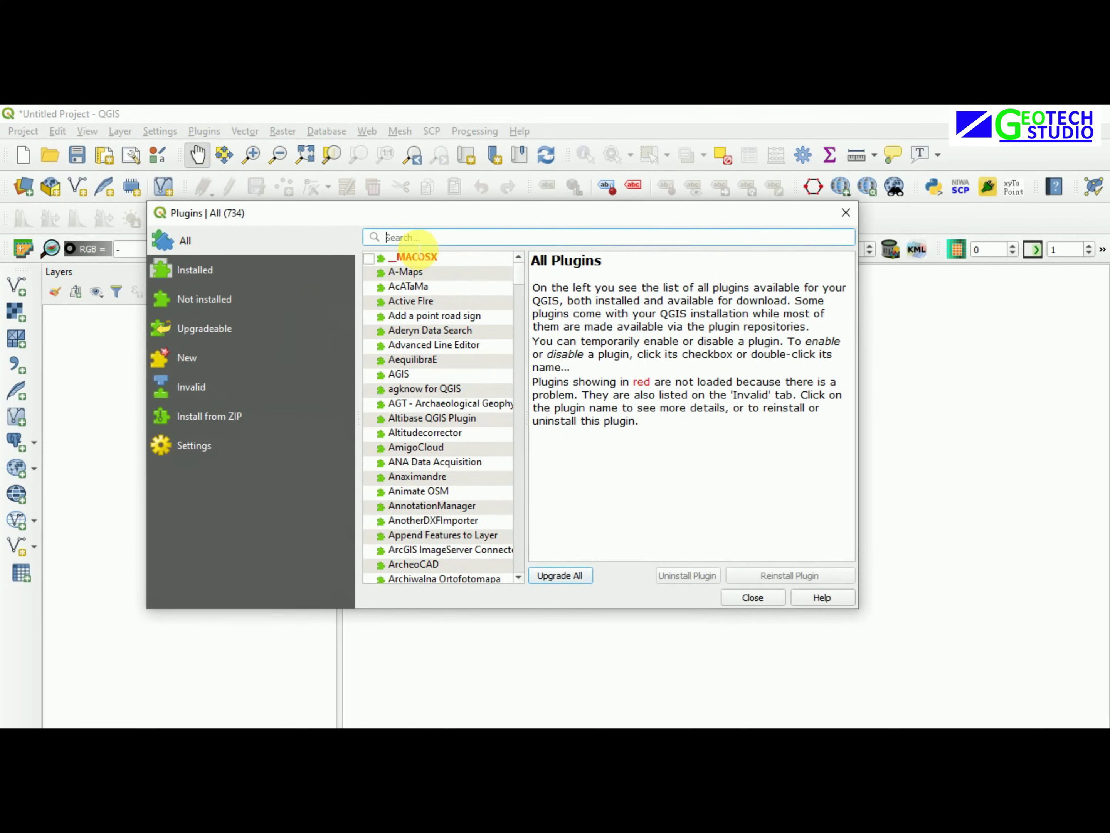
pyautogui.click(203, 294)
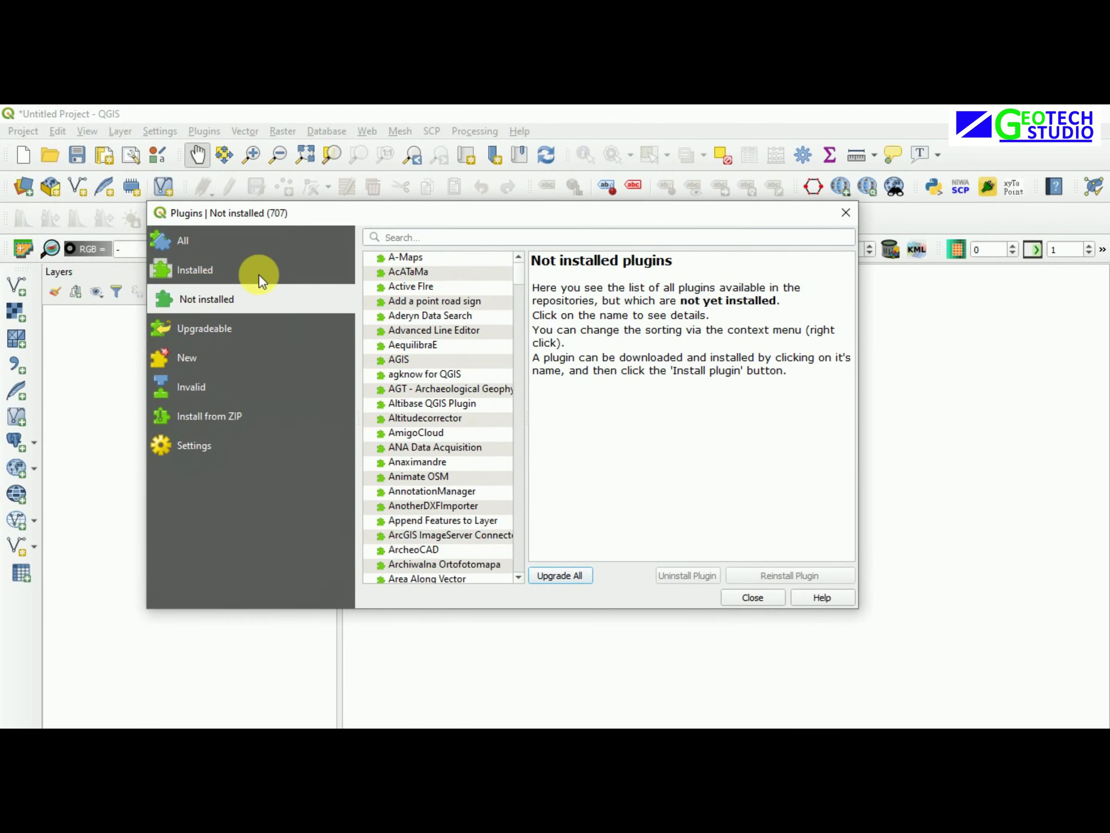
pyautogui.click(202, 242)
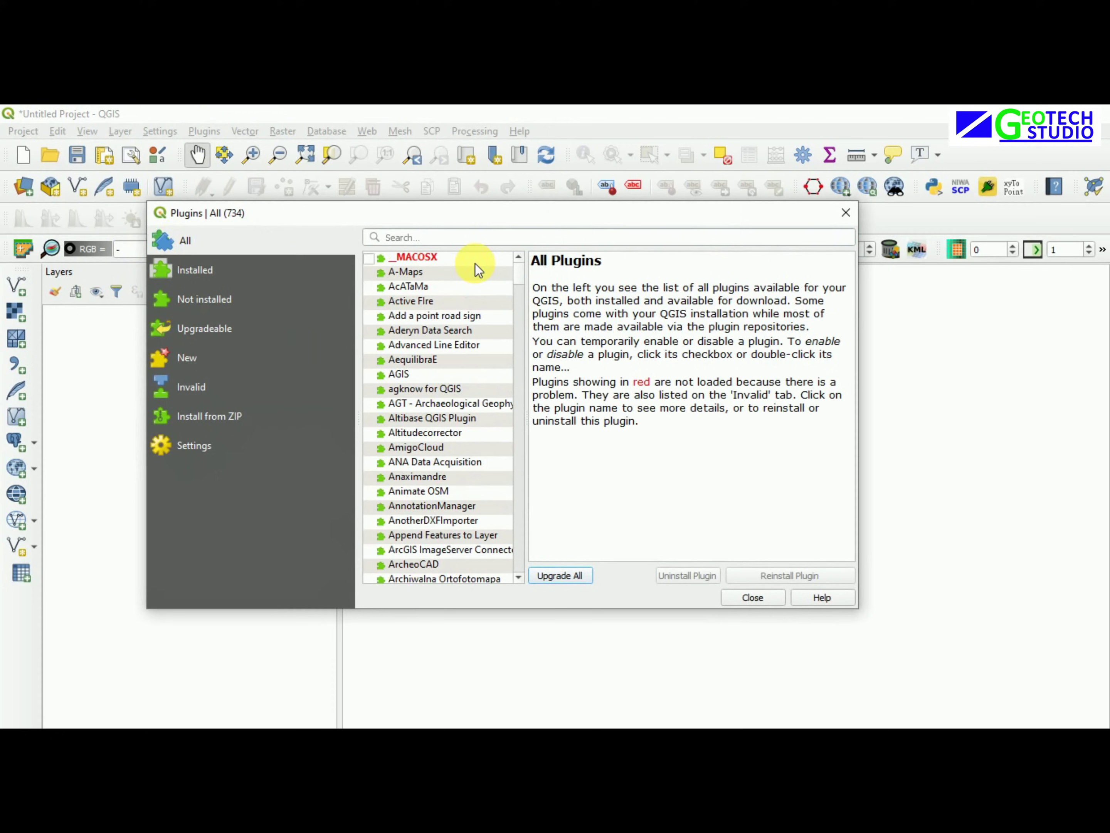
pyautogui.click(469, 239)
pyautogui.write('s')
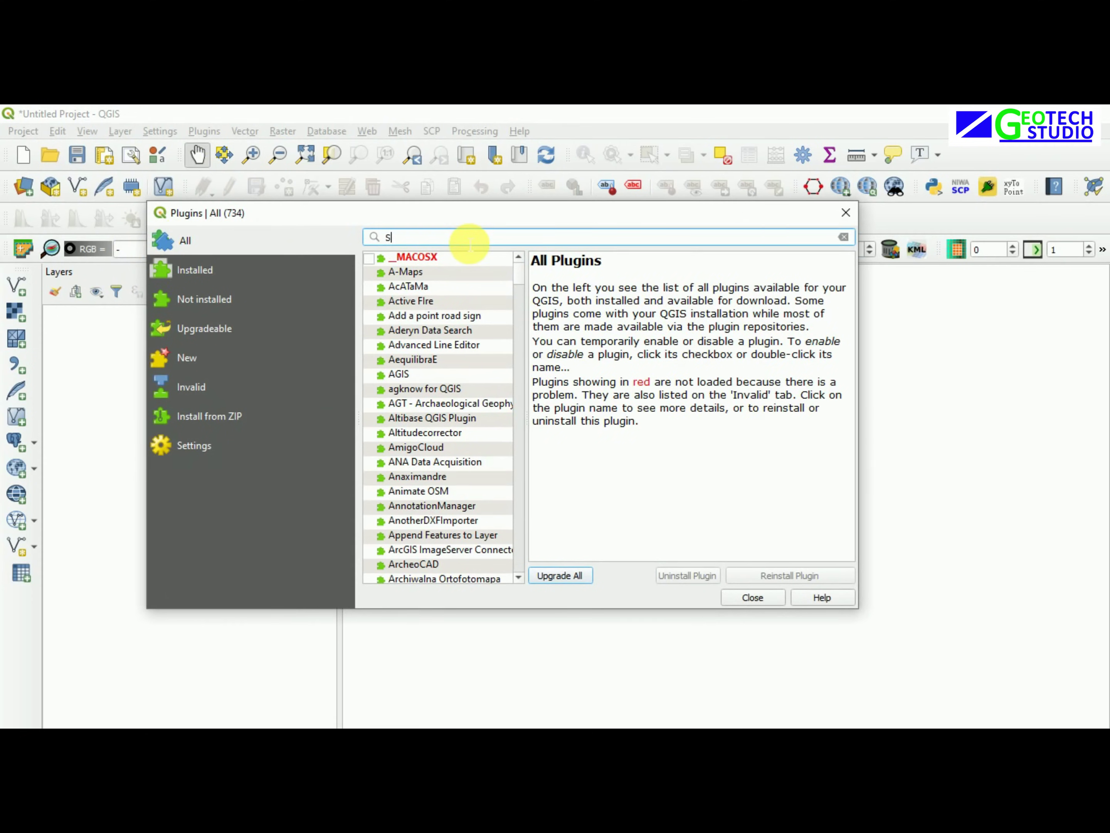
pyautogui.write('cP')
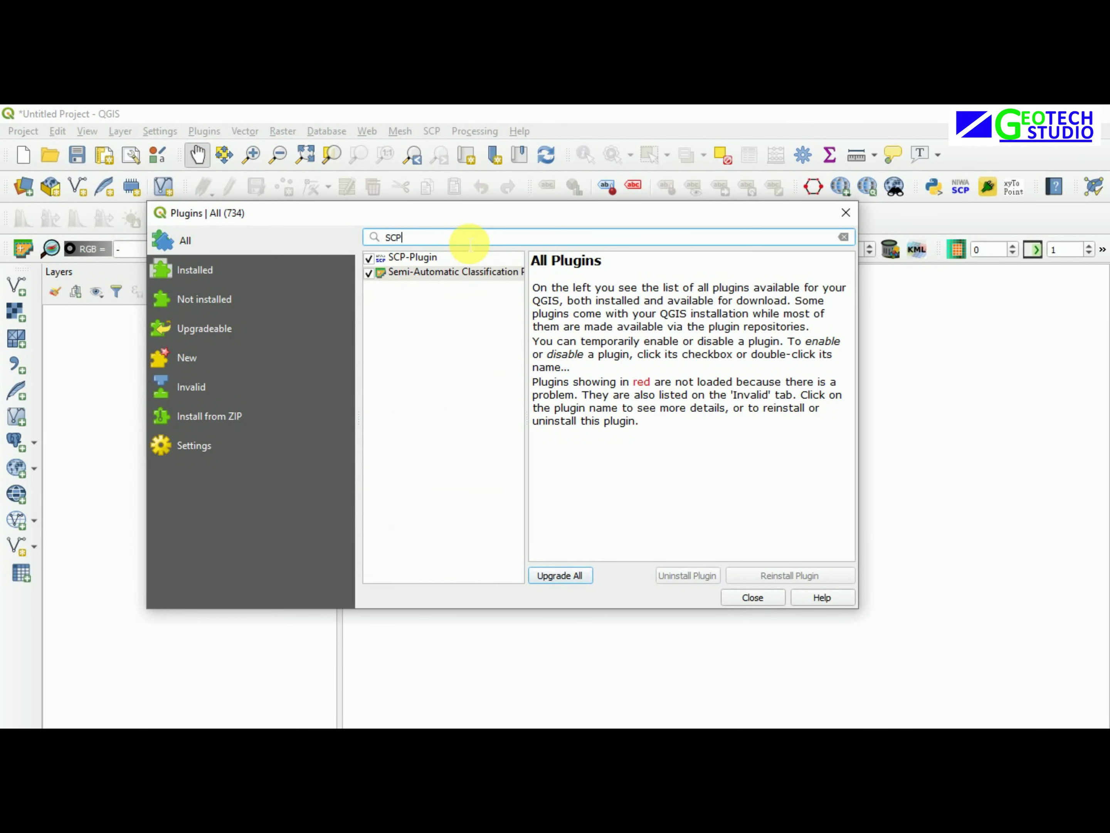
# Disable and re-enable the Semi-Automatic Classification Plugin, and close both the plugin manager and the SCP Dock
pyautogui.click(407, 274)
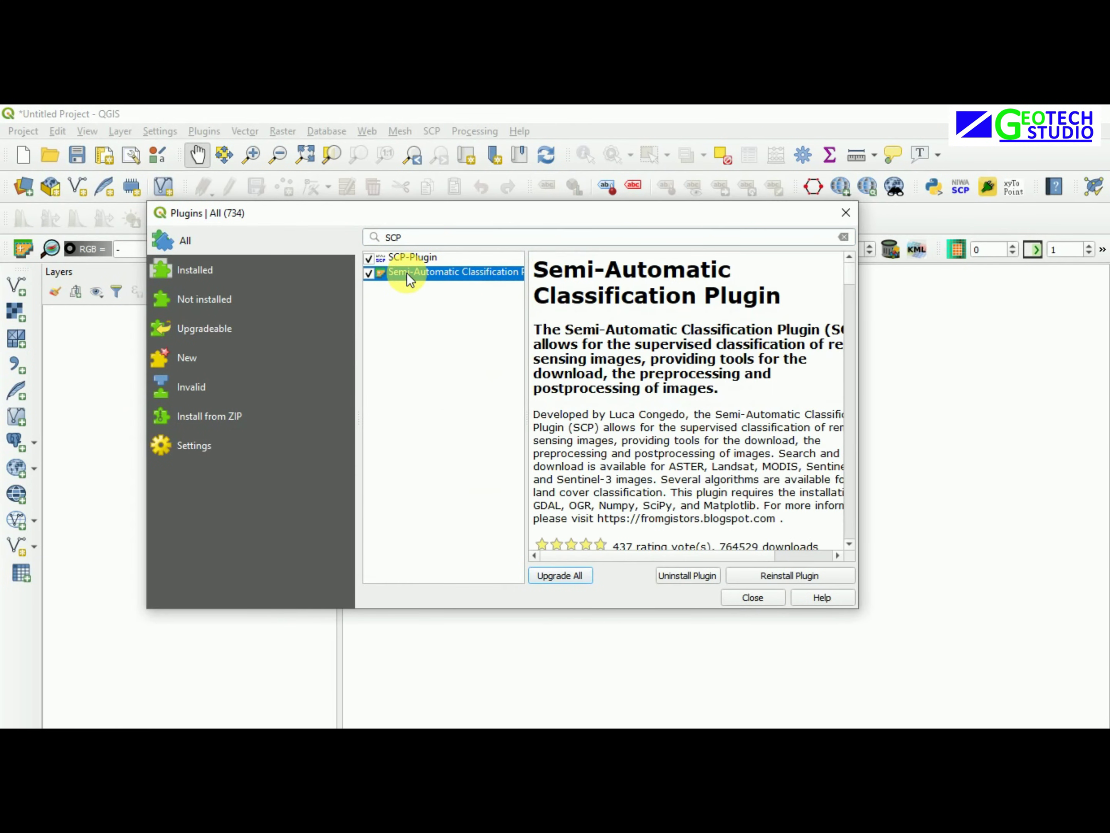
pyautogui.click(369, 273)
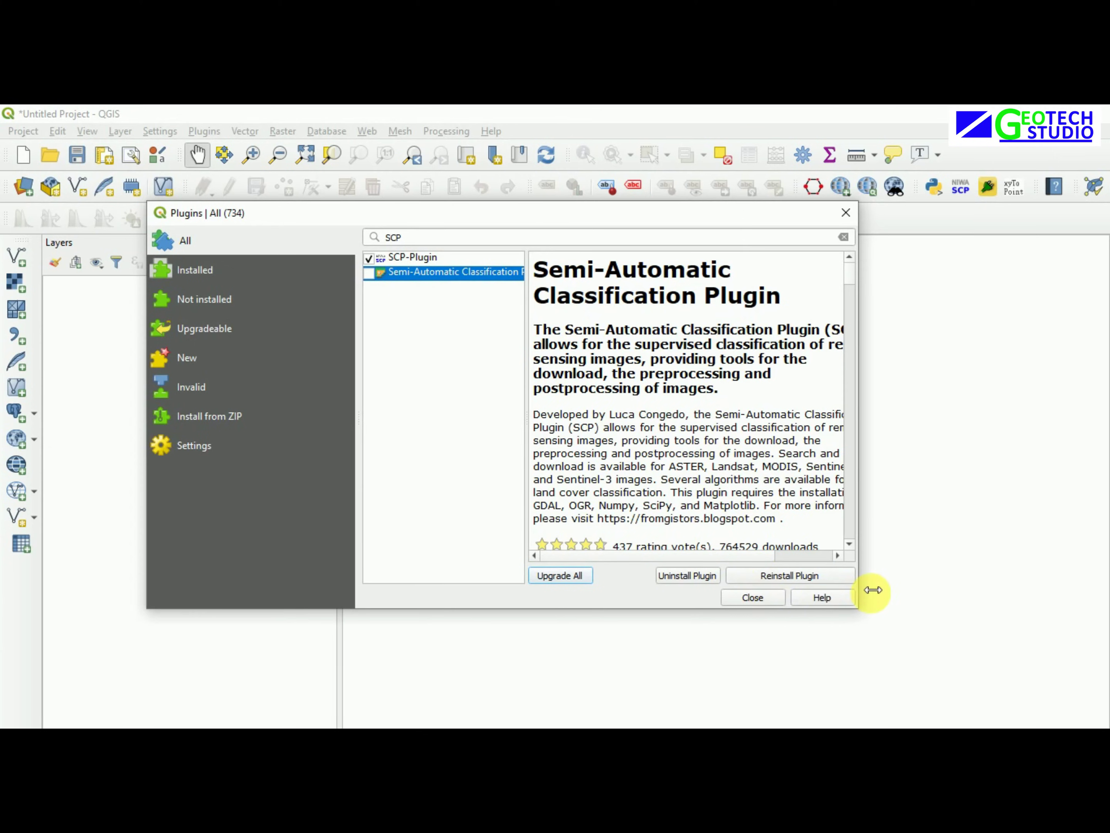
pyautogui.click(369, 273)
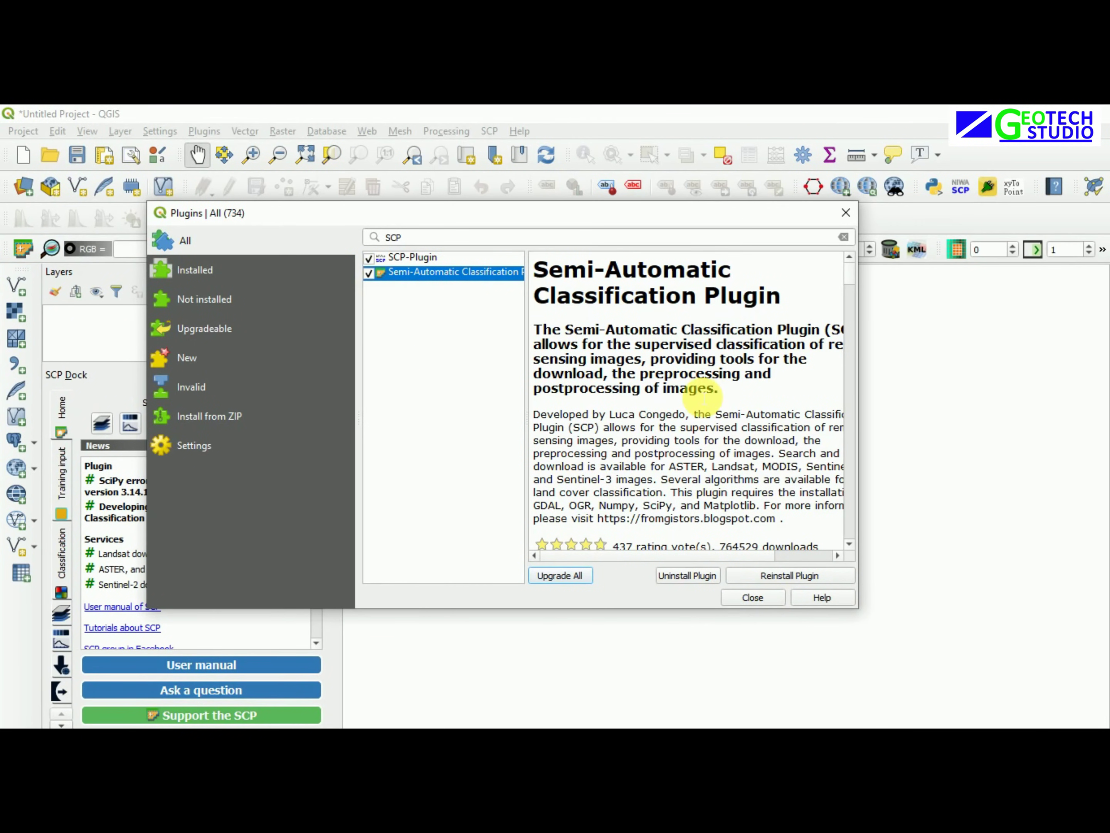
pyautogui.click(752, 597)
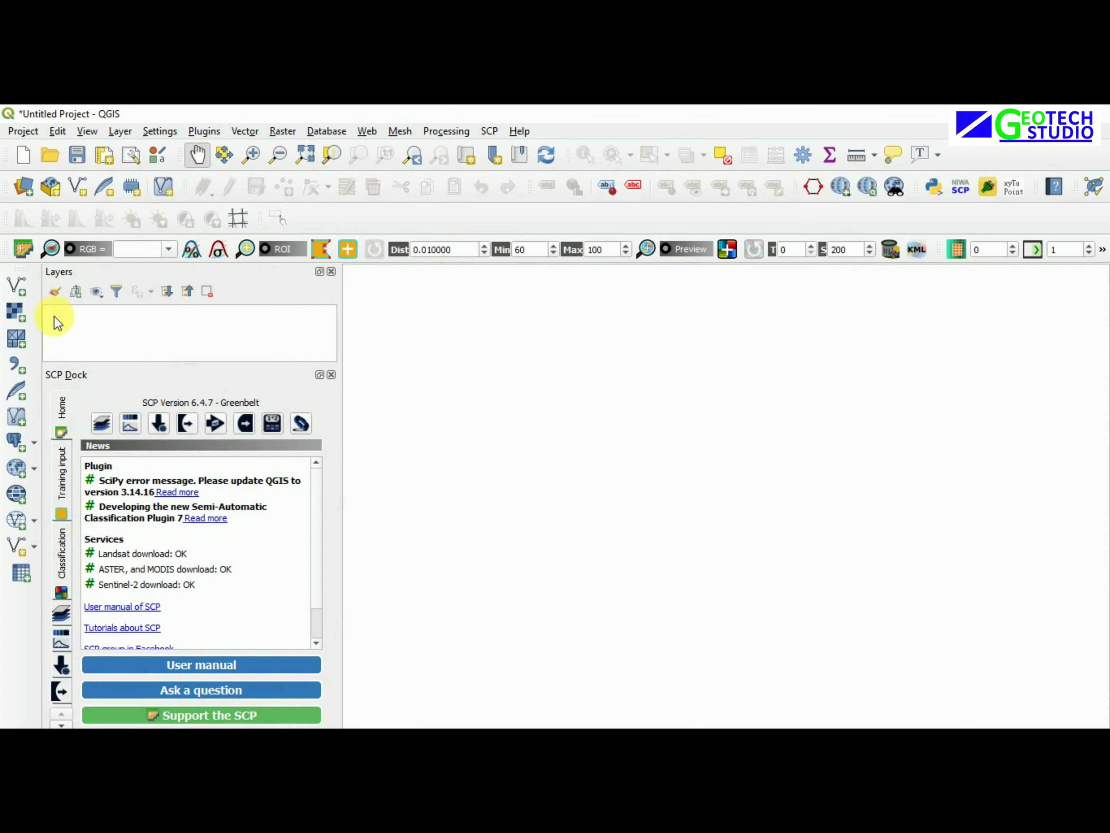
pyautogui.click(331, 374)
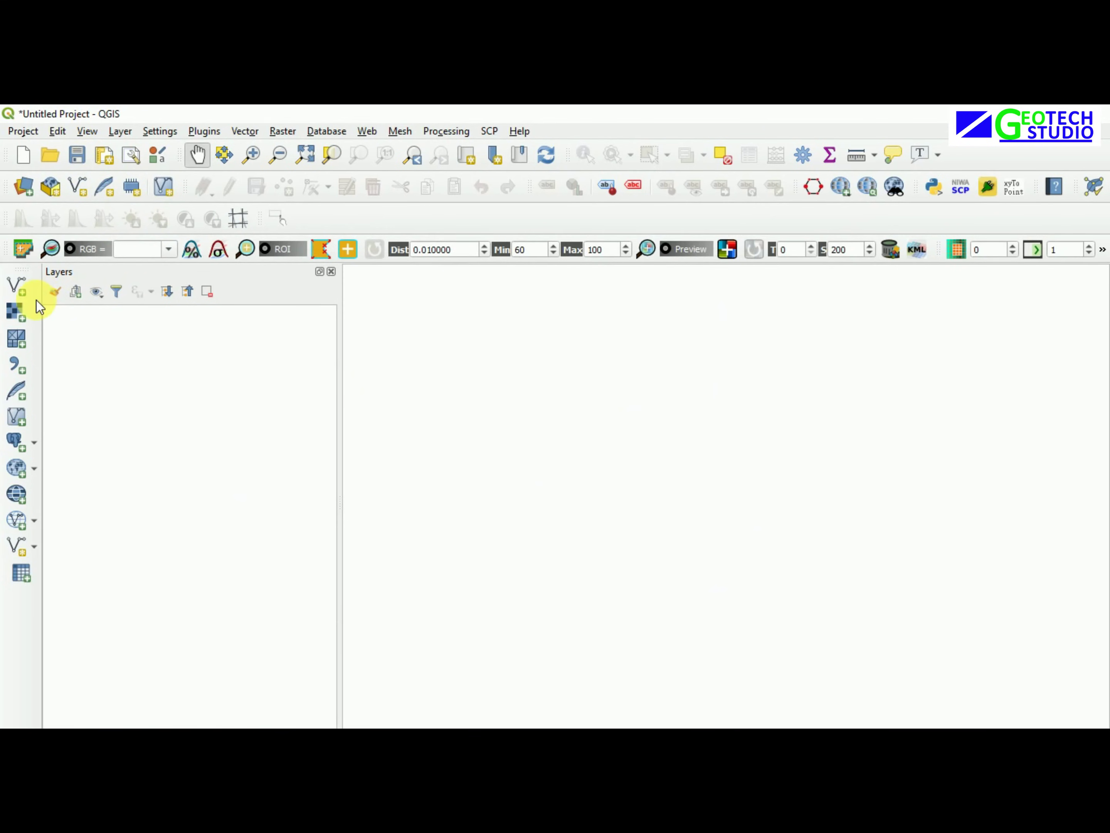
# Start adding a raster layer from file and browse to the LC08_L1TP_142041_20180515 scene folder in F:\LULC\Landsat 8\p3
pyautogui.click(126, 131)
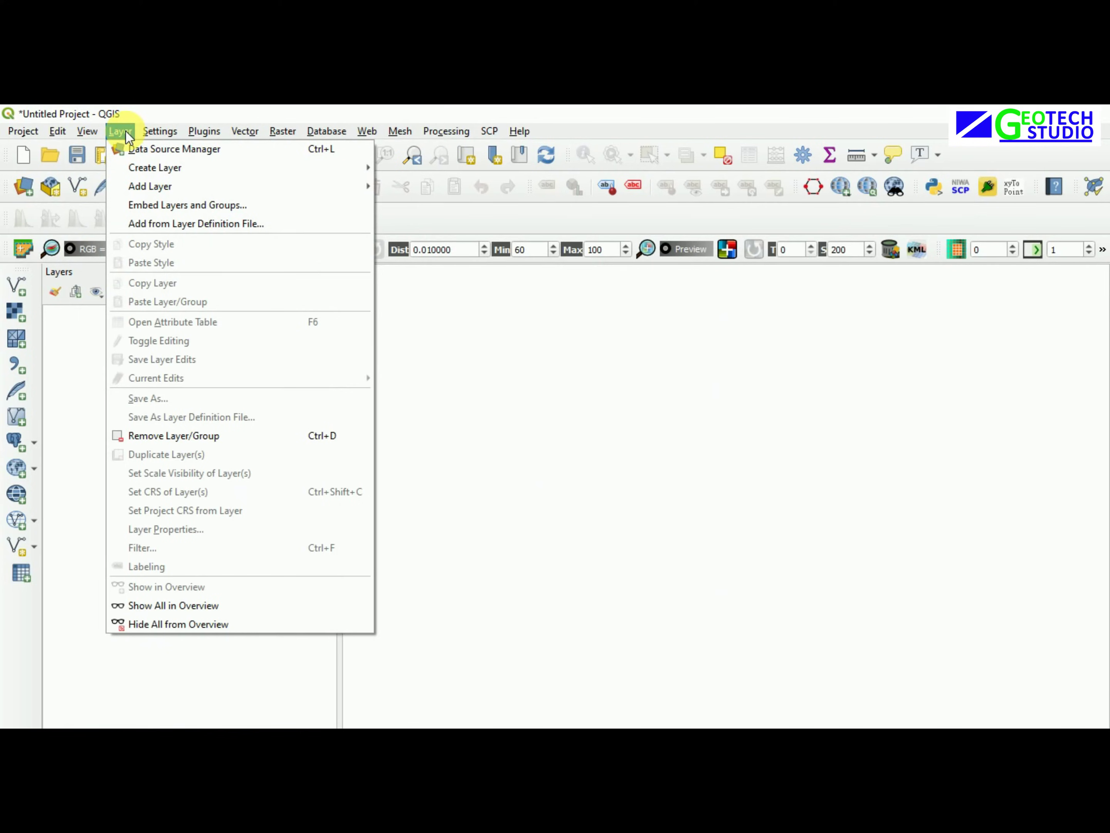
pyautogui.moveTo(236, 183)
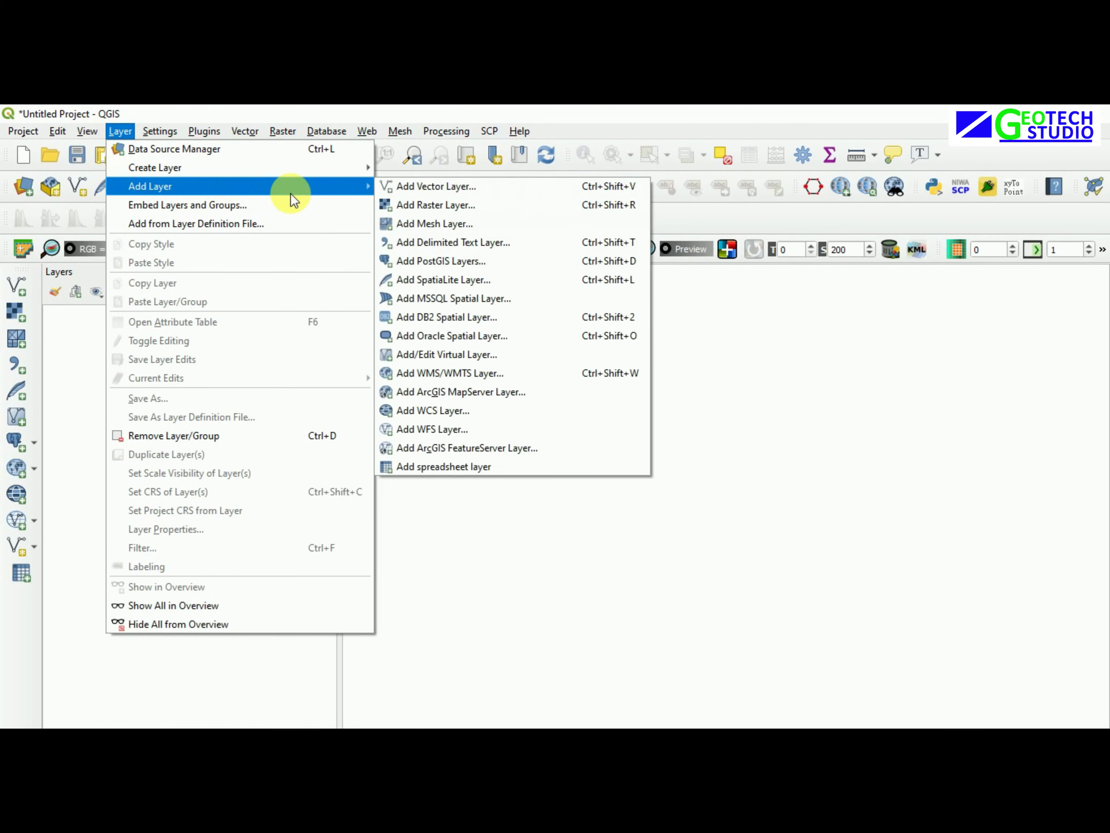
pyautogui.click(413, 203)
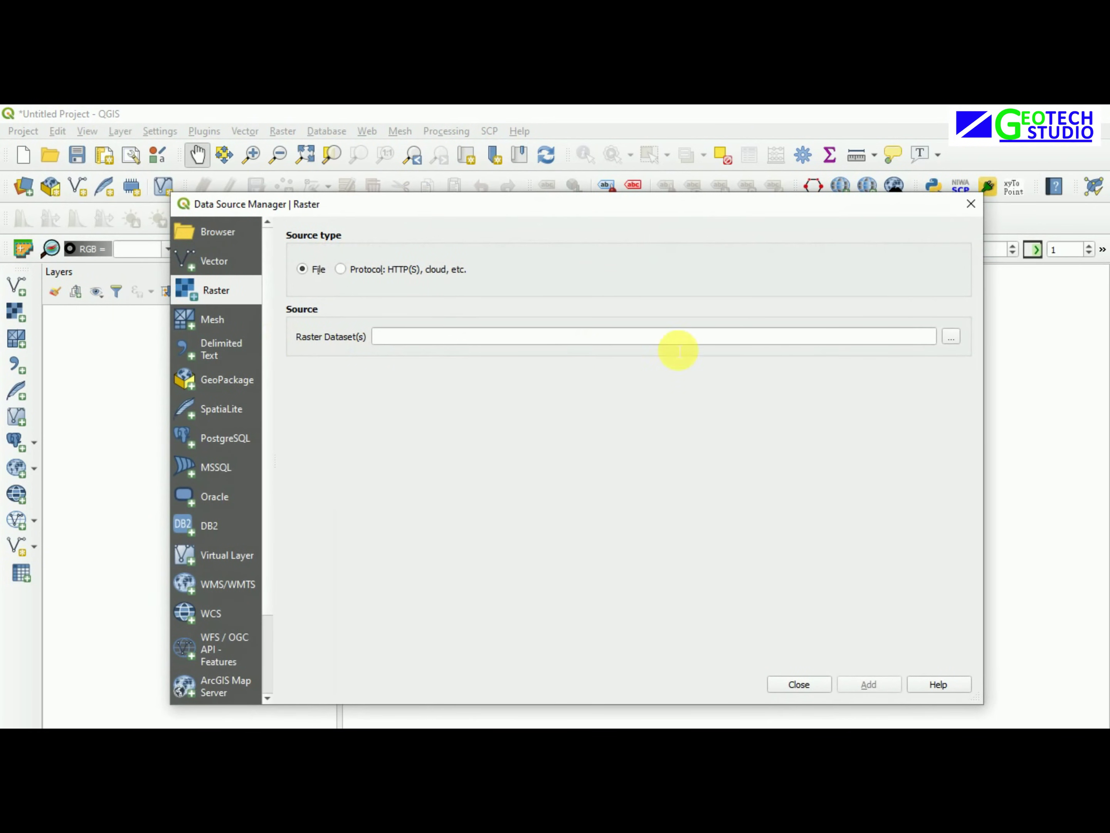
pyautogui.click(951, 338)
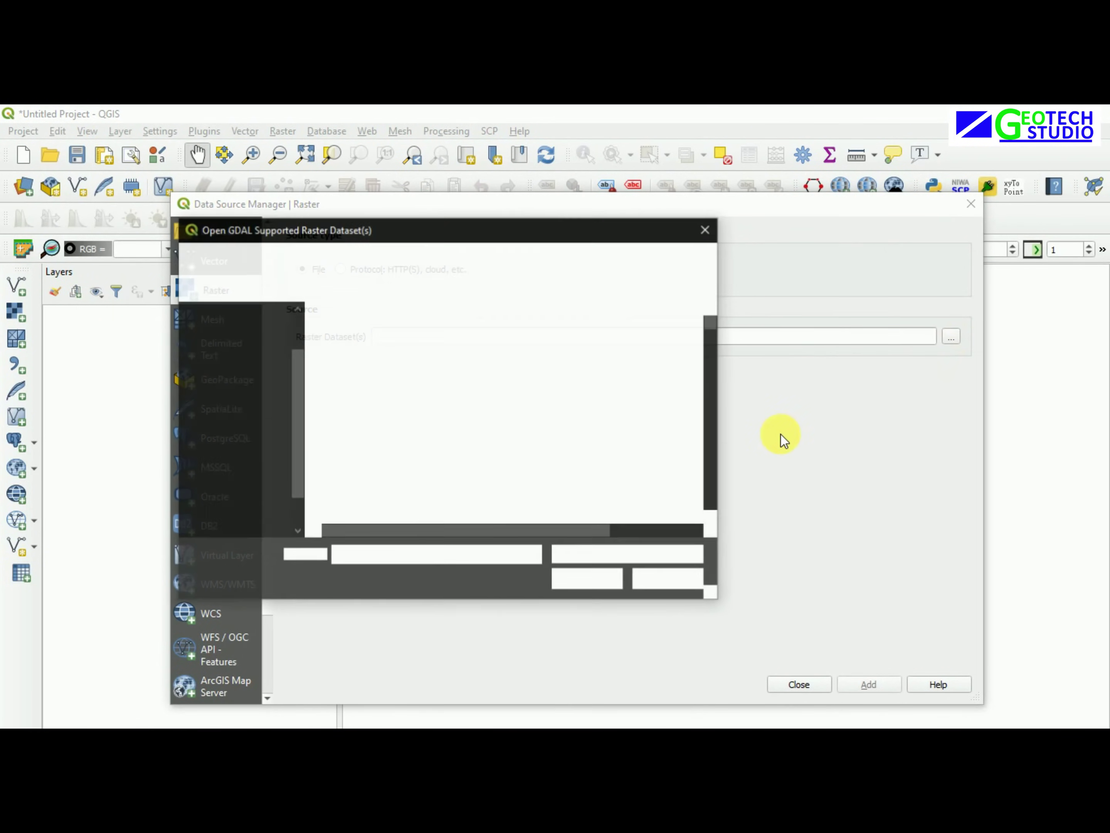
pyautogui.scroll(-2, 273, 431)
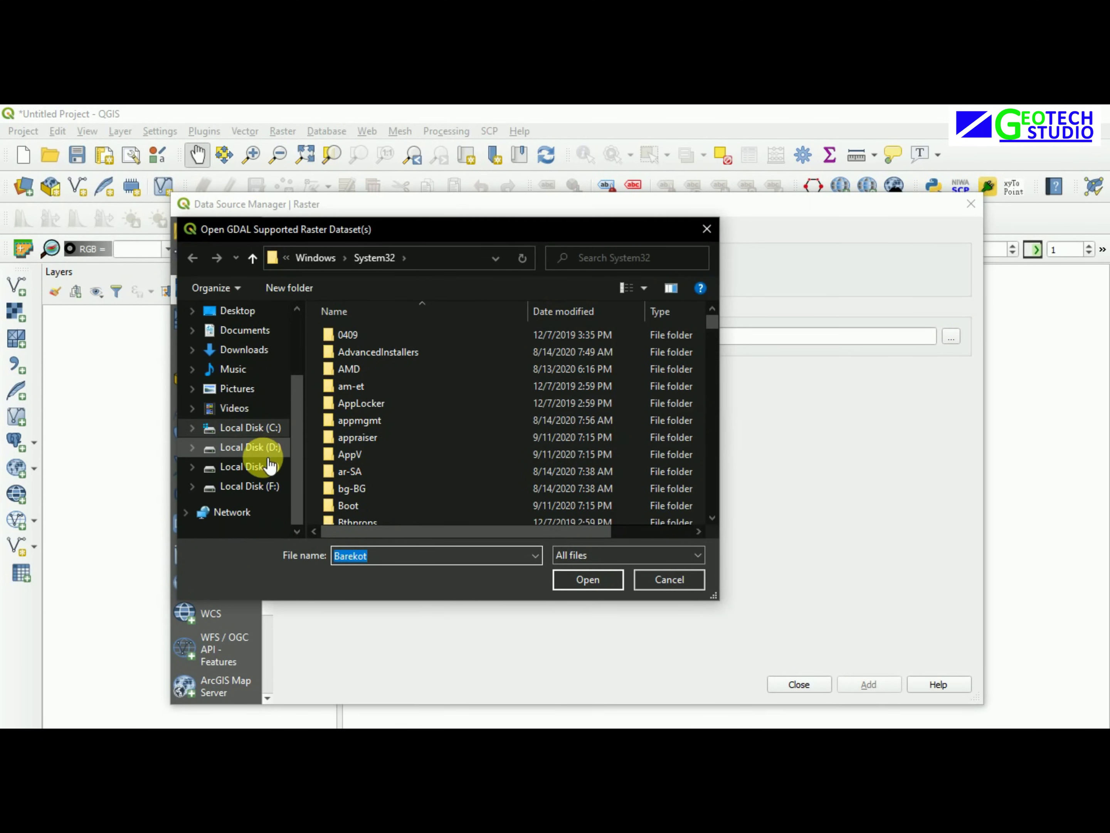
pyautogui.click(271, 486)
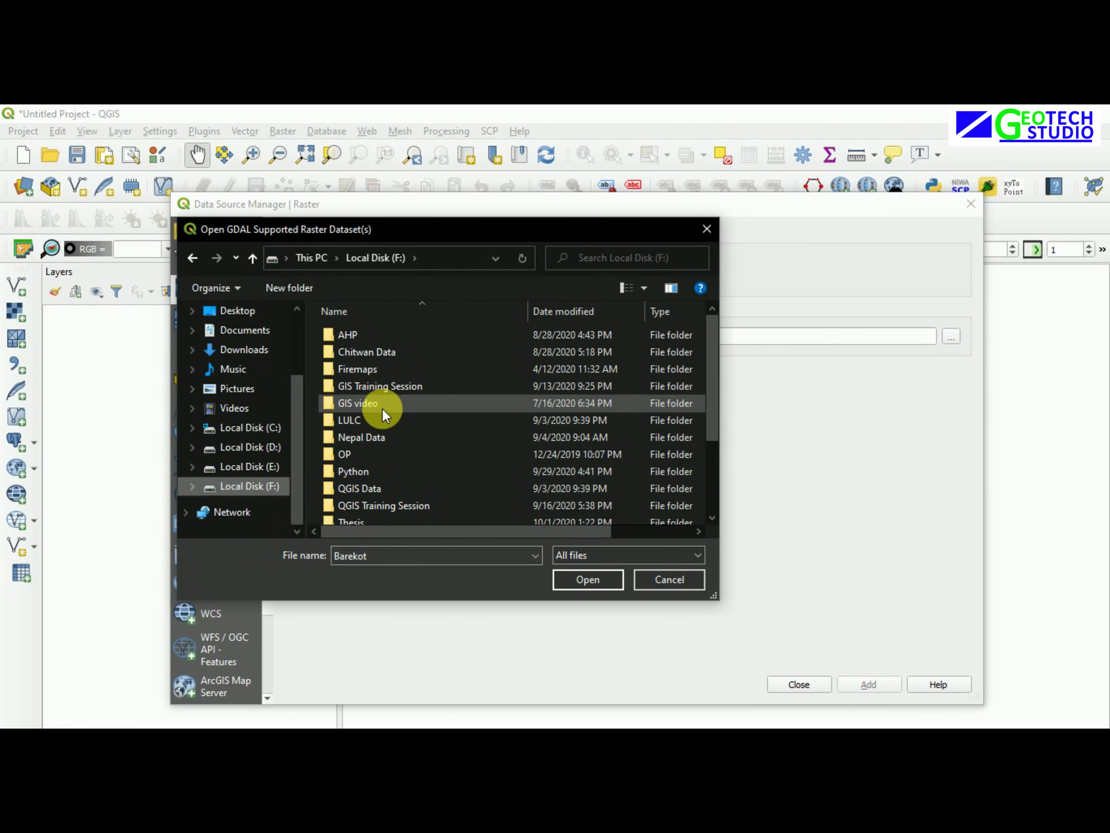
pyautogui.doubleClick(382, 423)
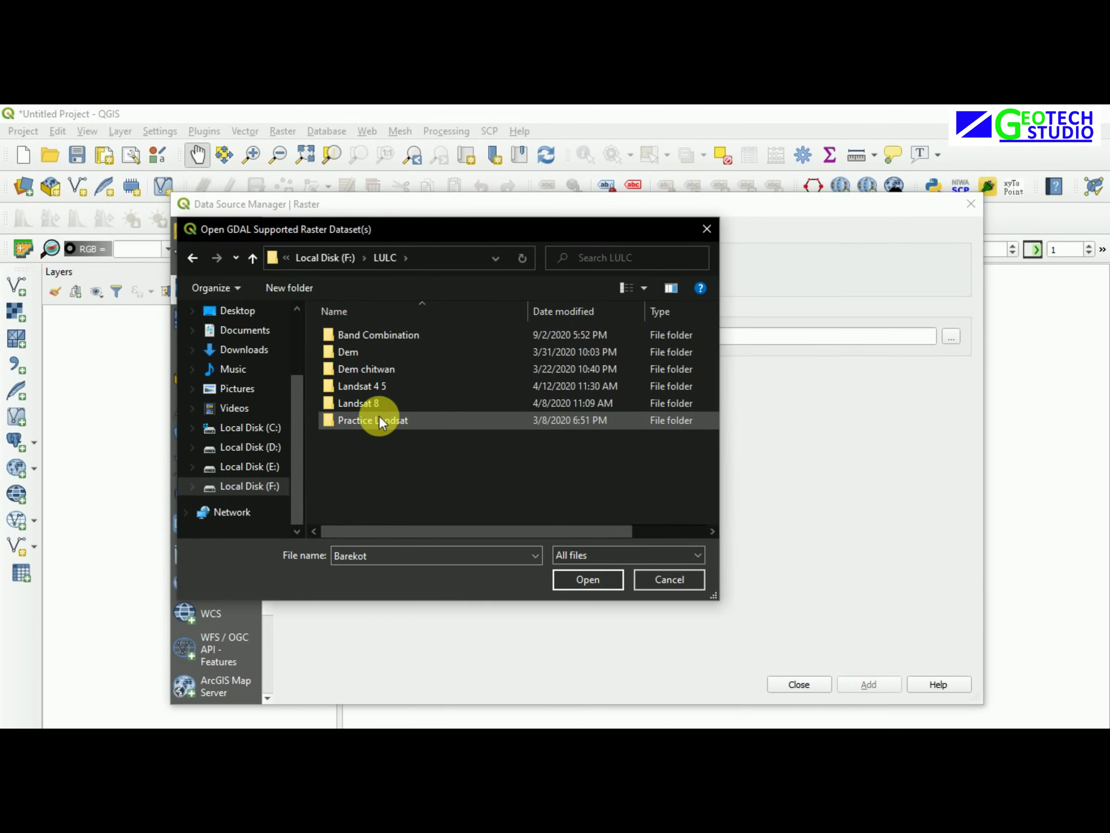
pyautogui.click(379, 410)
pyautogui.doubleClick(380, 406)
pyautogui.doubleClick(366, 387)
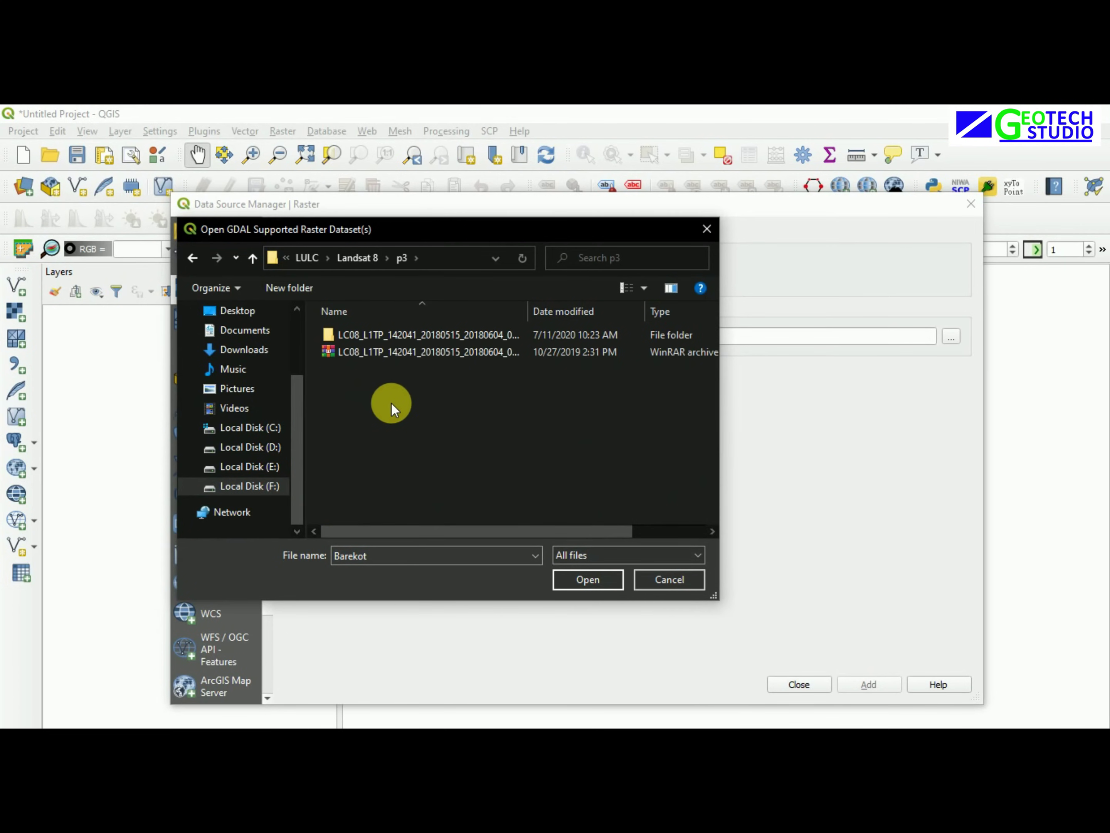
pyautogui.doubleClick(416, 335)
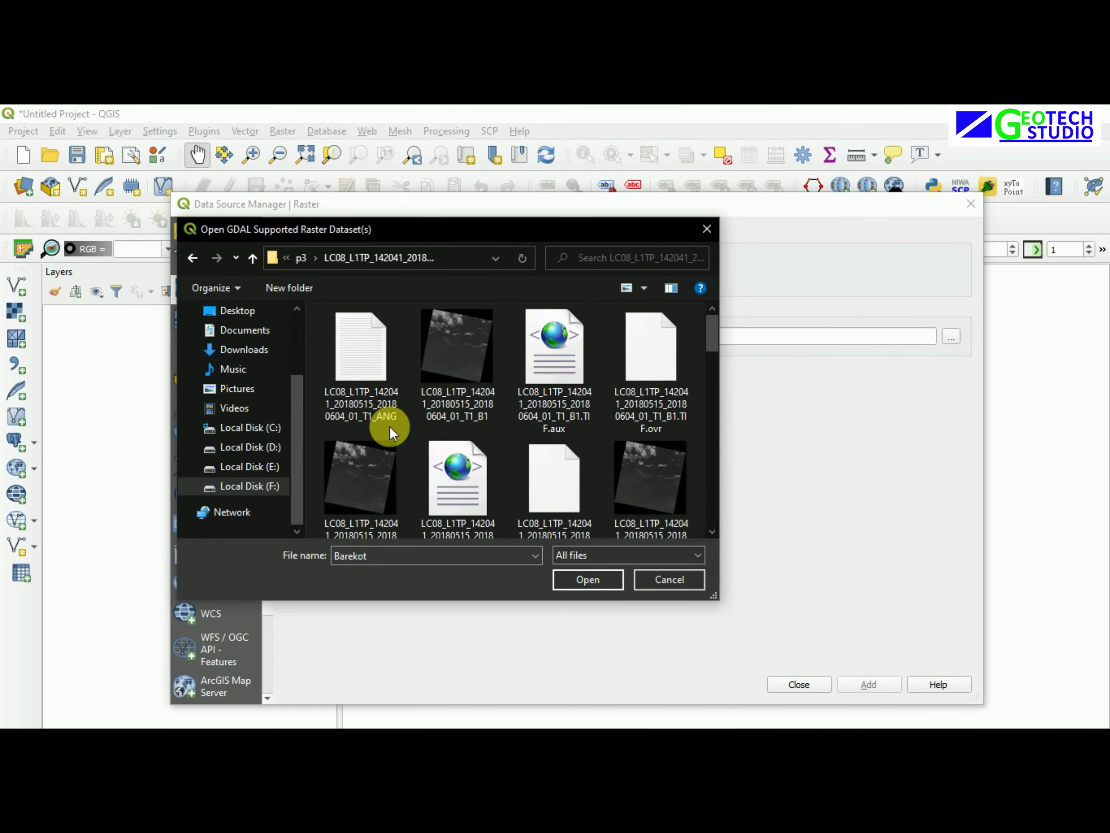
# Add the B1, B2, B3, B4, B5 and B6 rasters of the LC08_L1TP_142041_20180515 scene to the project as layers
pyautogui.click(455, 377)
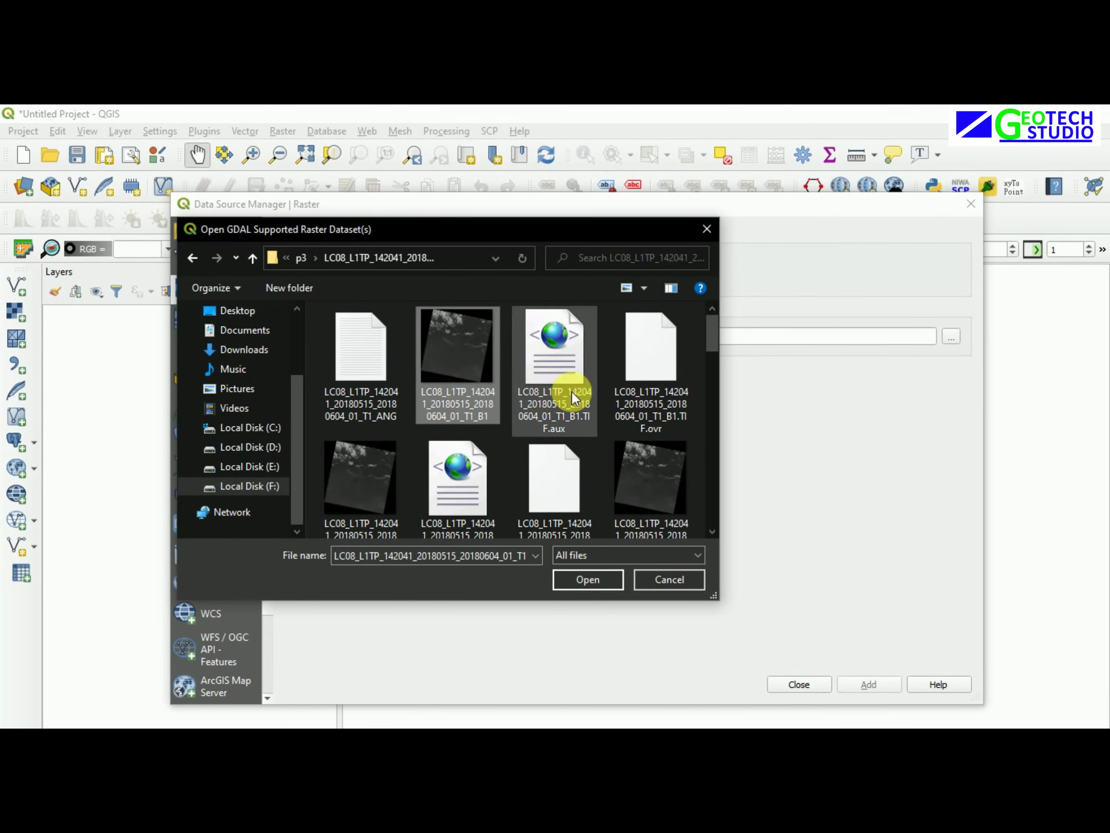
pyautogui.keyDown('ctrl'); pyautogui.click(383, 466); pyautogui.keyUp('ctrl')
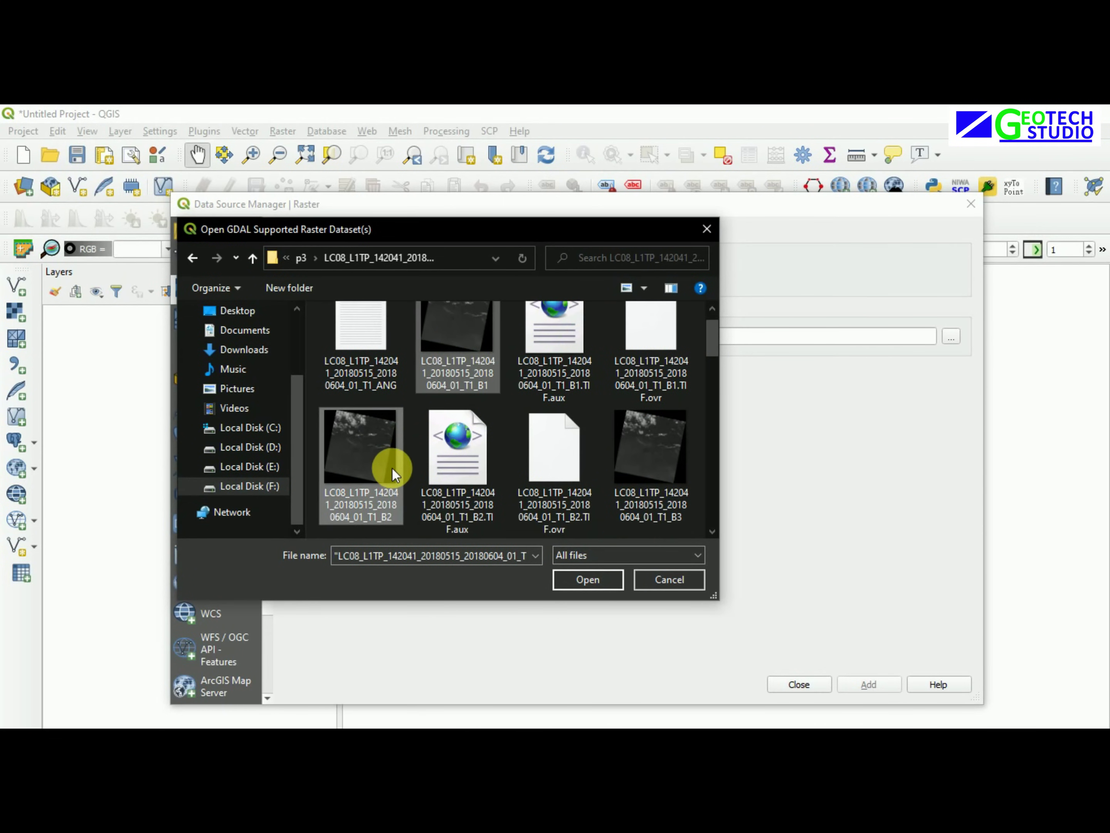
pyautogui.keyDown('ctrl'); pyautogui.click(609, 437); pyautogui.keyUp('ctrl')
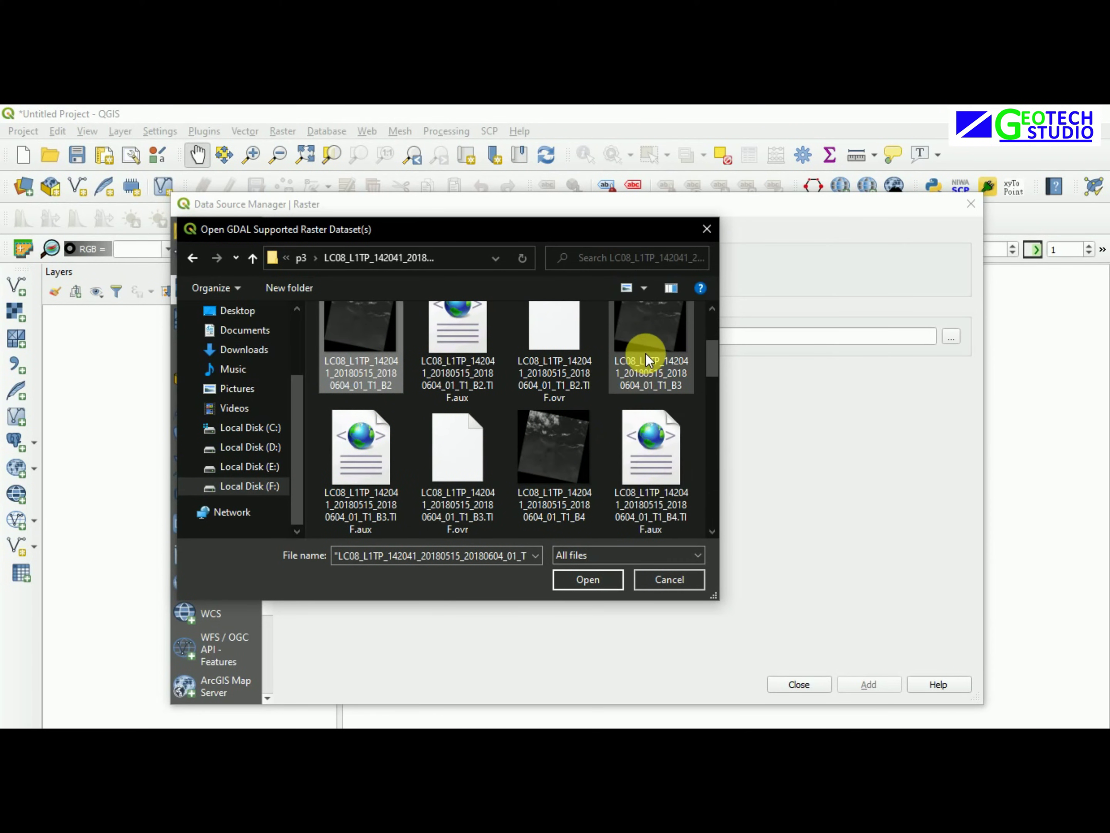
pyautogui.scroll(1, 666, 383)
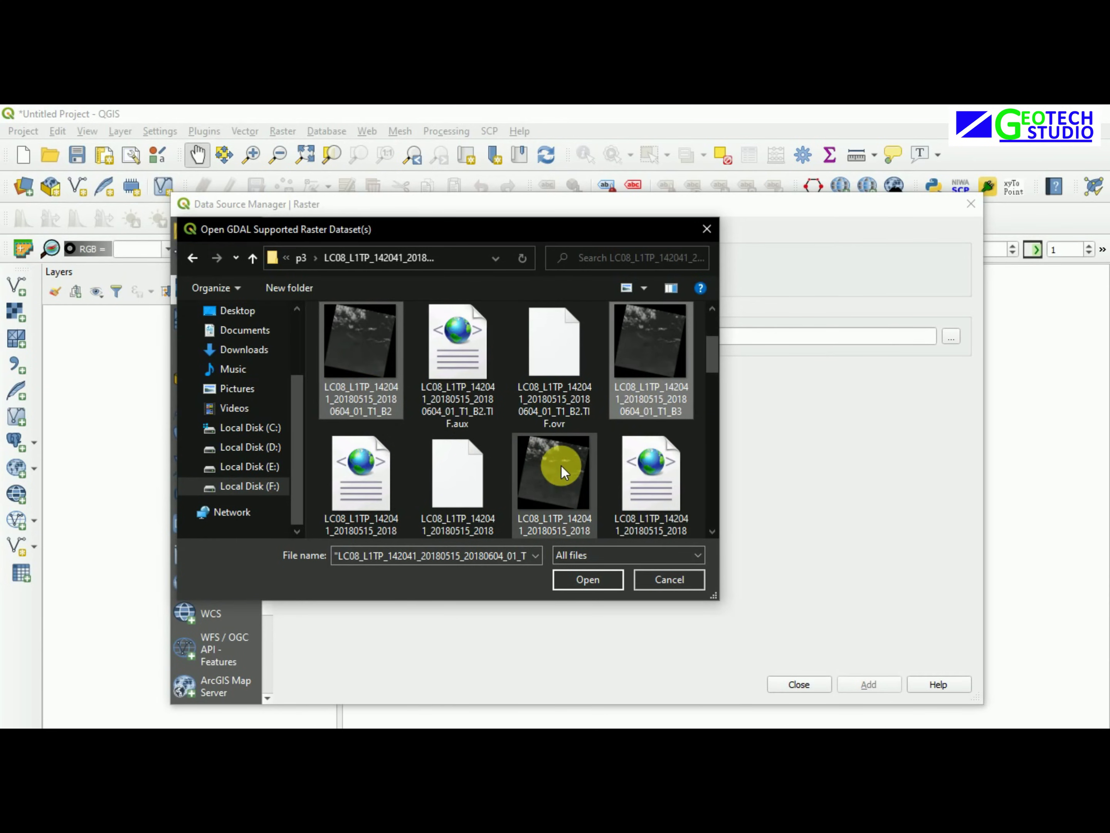
pyautogui.scroll(-3, 561, 466)
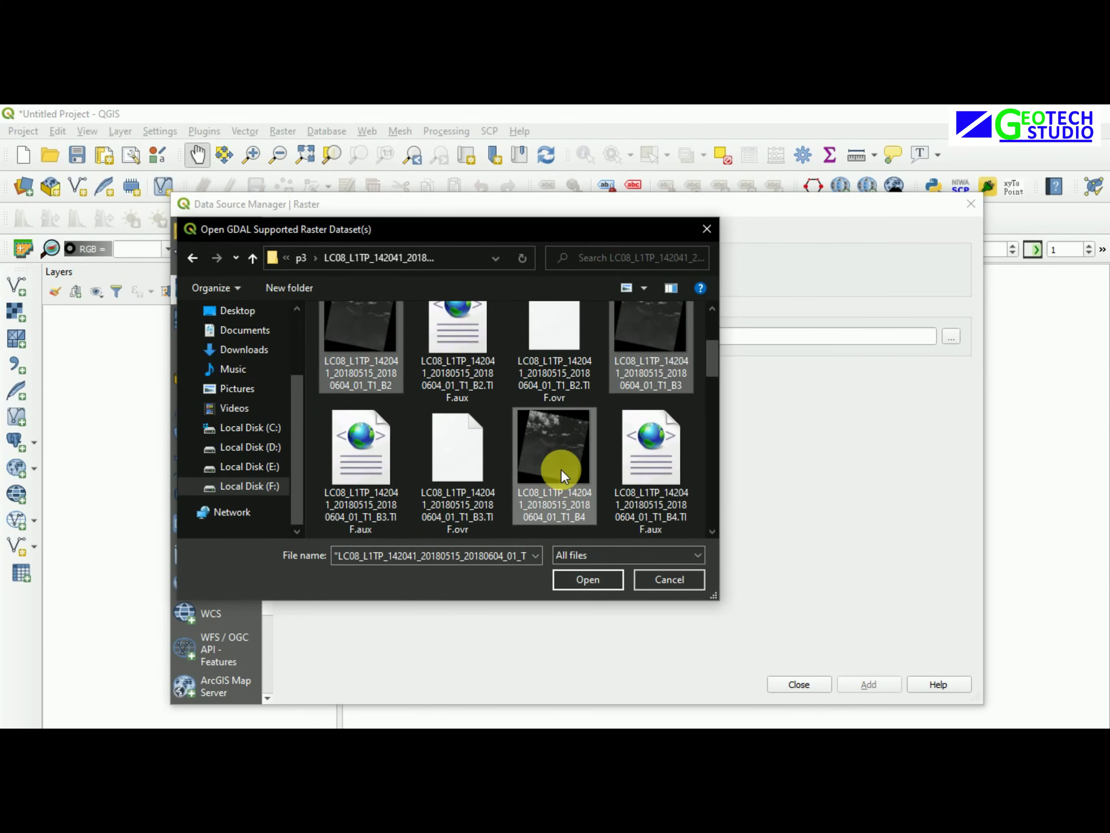
pyautogui.scroll(-3, 561, 470)
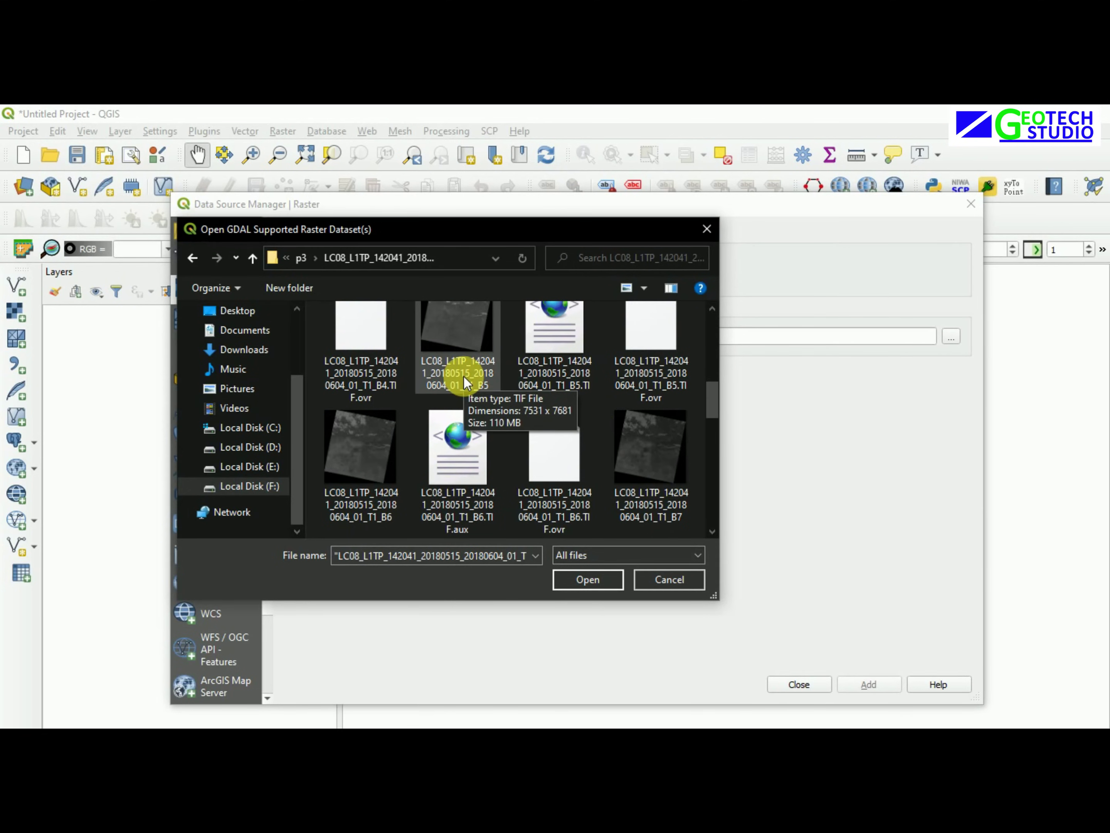
pyautogui.scroll(3, 463, 375)
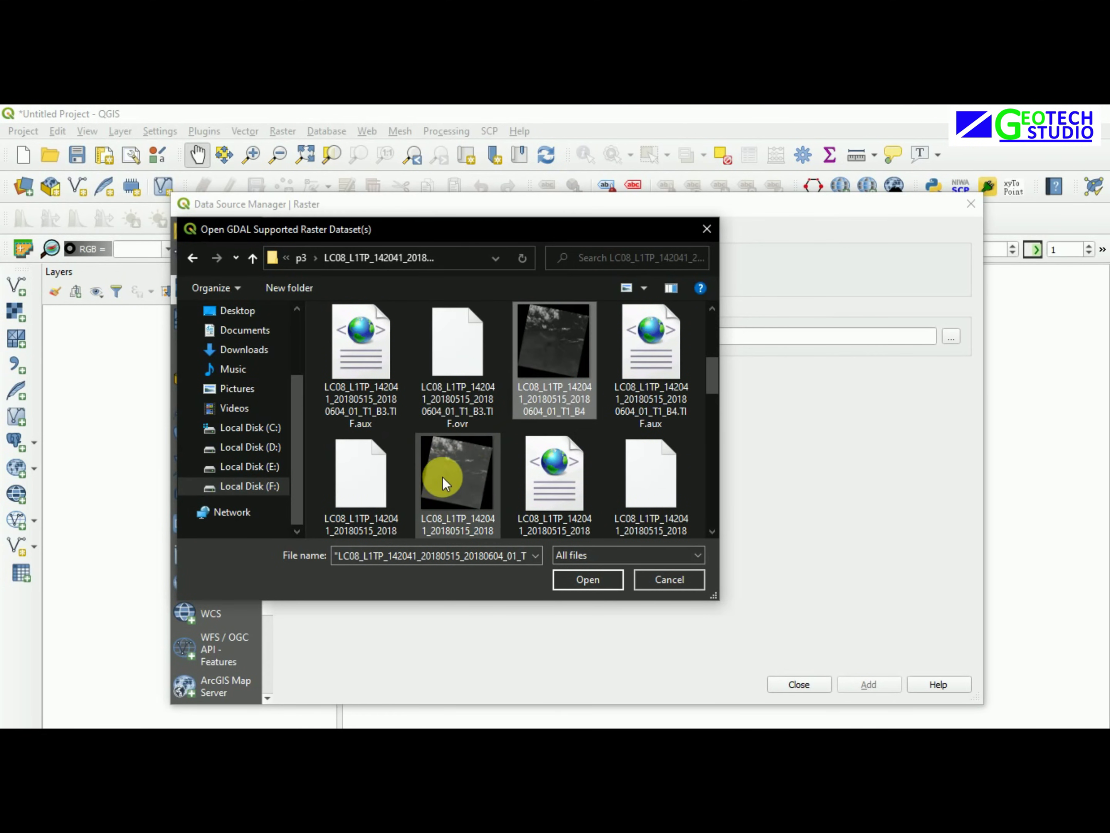
pyautogui.keyDown('ctrl'); pyautogui.click(444, 459); pyautogui.keyUp('ctrl')
pyautogui.scroll(-3, 428, 468)
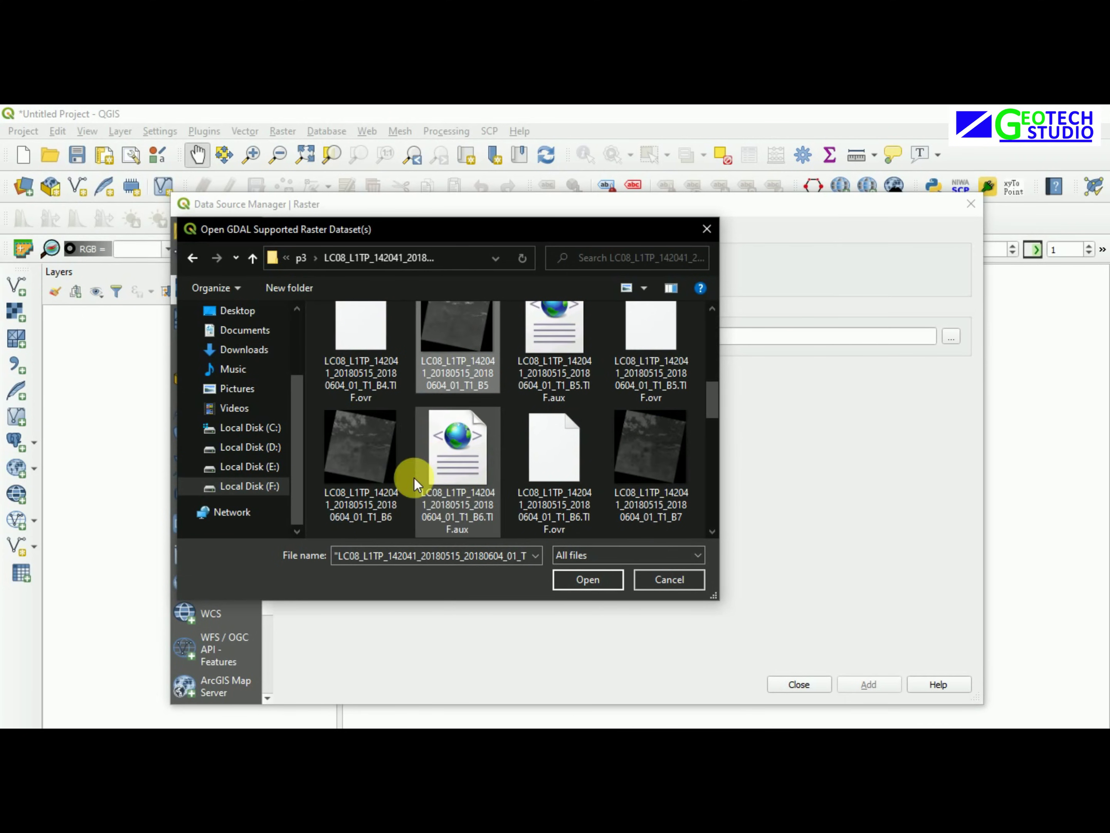
pyautogui.keyDown('ctrl'); pyautogui.click(371, 467); pyautogui.keyUp('ctrl')
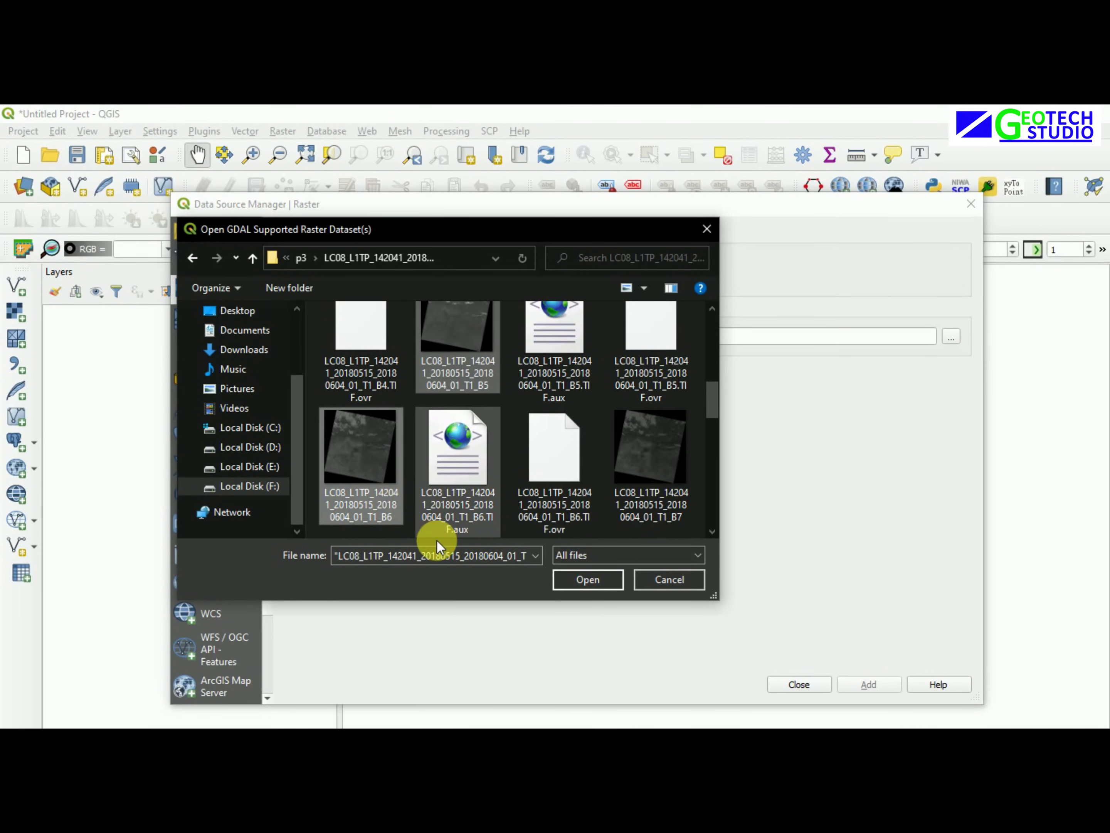
pyautogui.scroll(8, 389, 519)
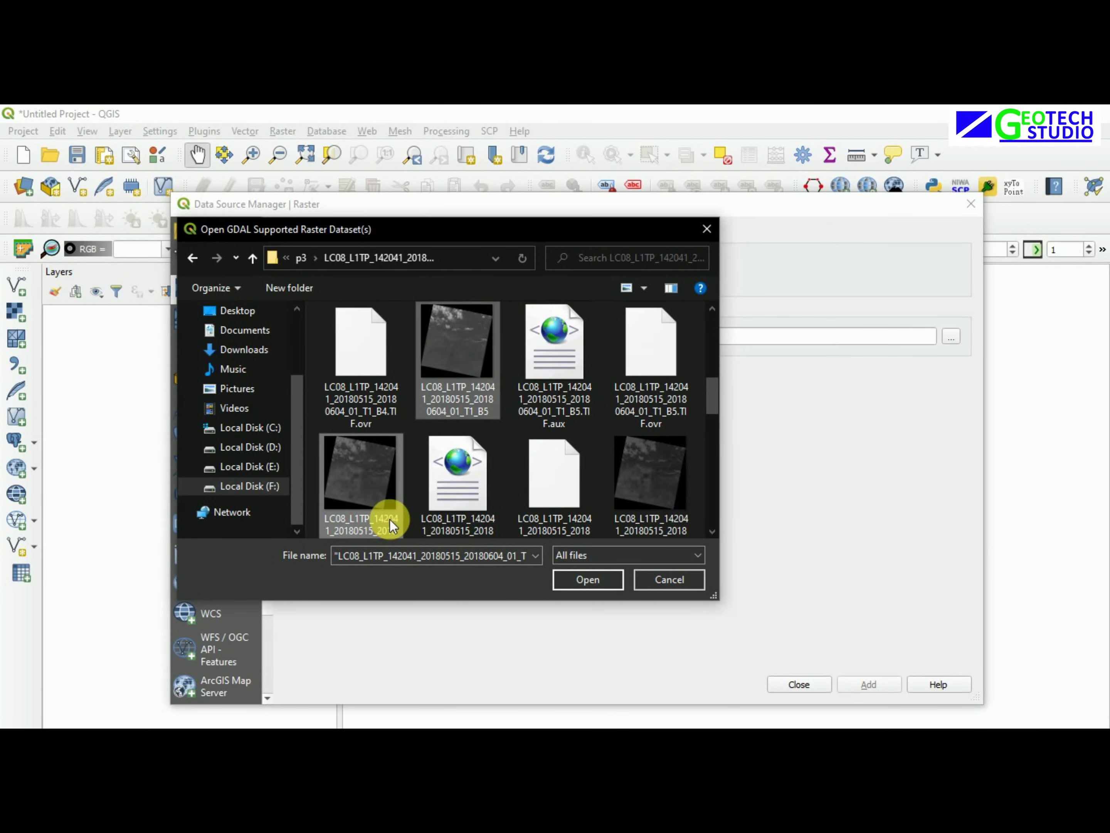
pyautogui.scroll(-10, 568, 434)
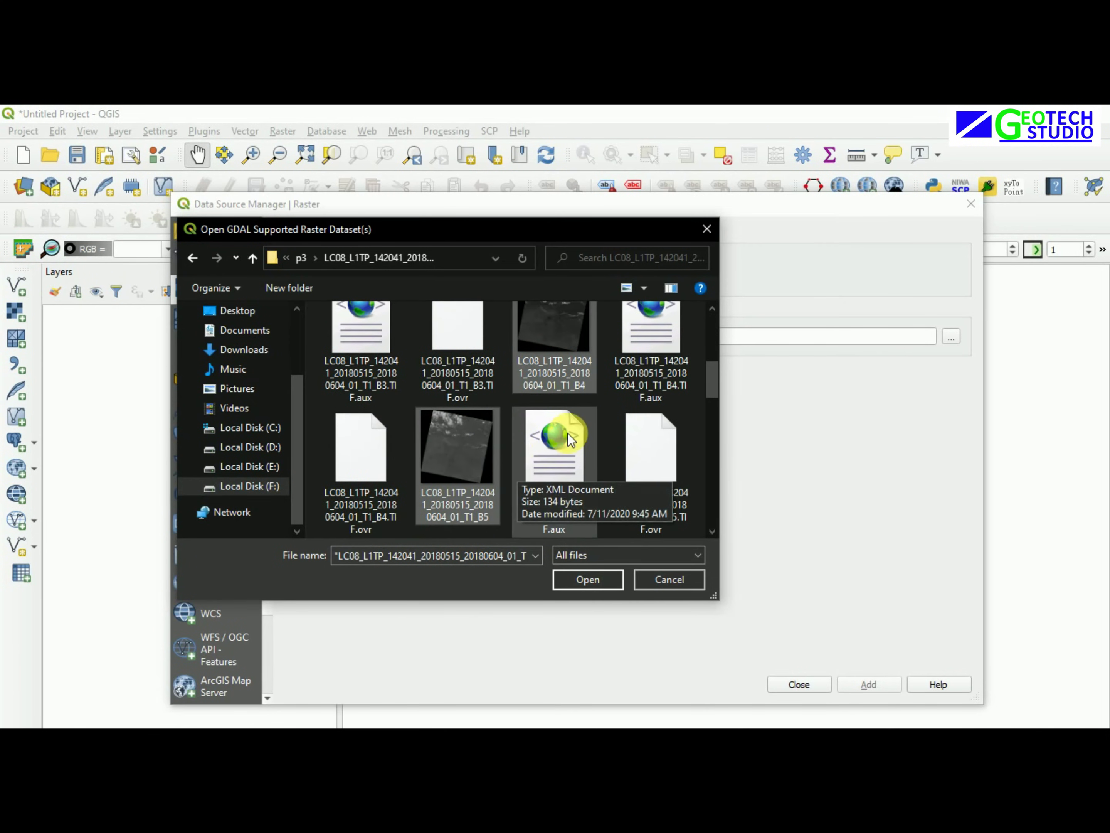
pyautogui.click(577, 578)
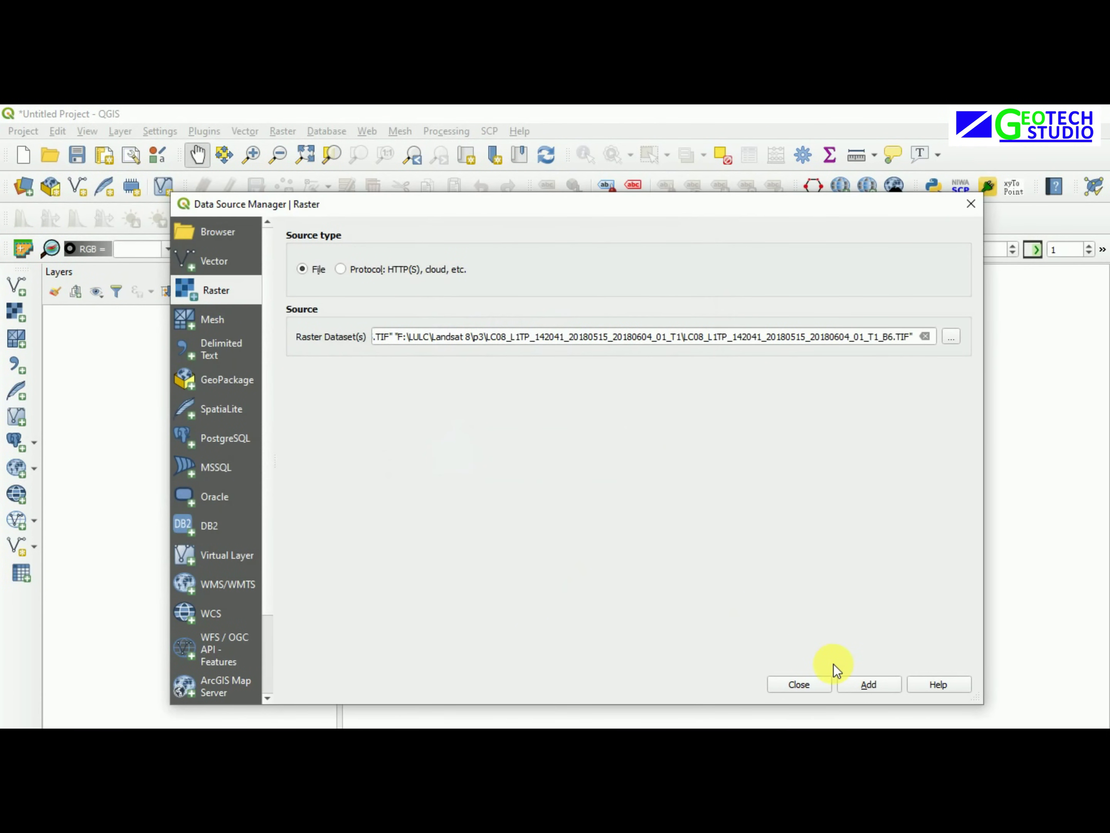
pyautogui.click(863, 685)
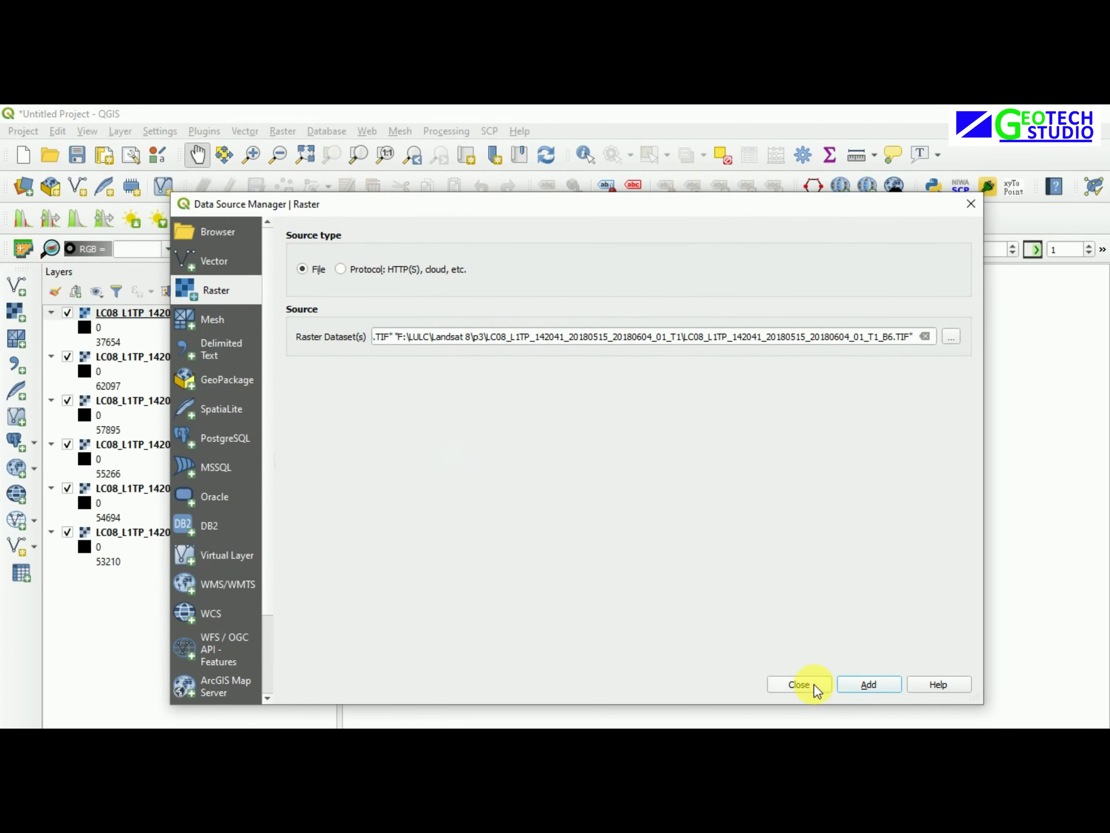
pyautogui.click(814, 685)
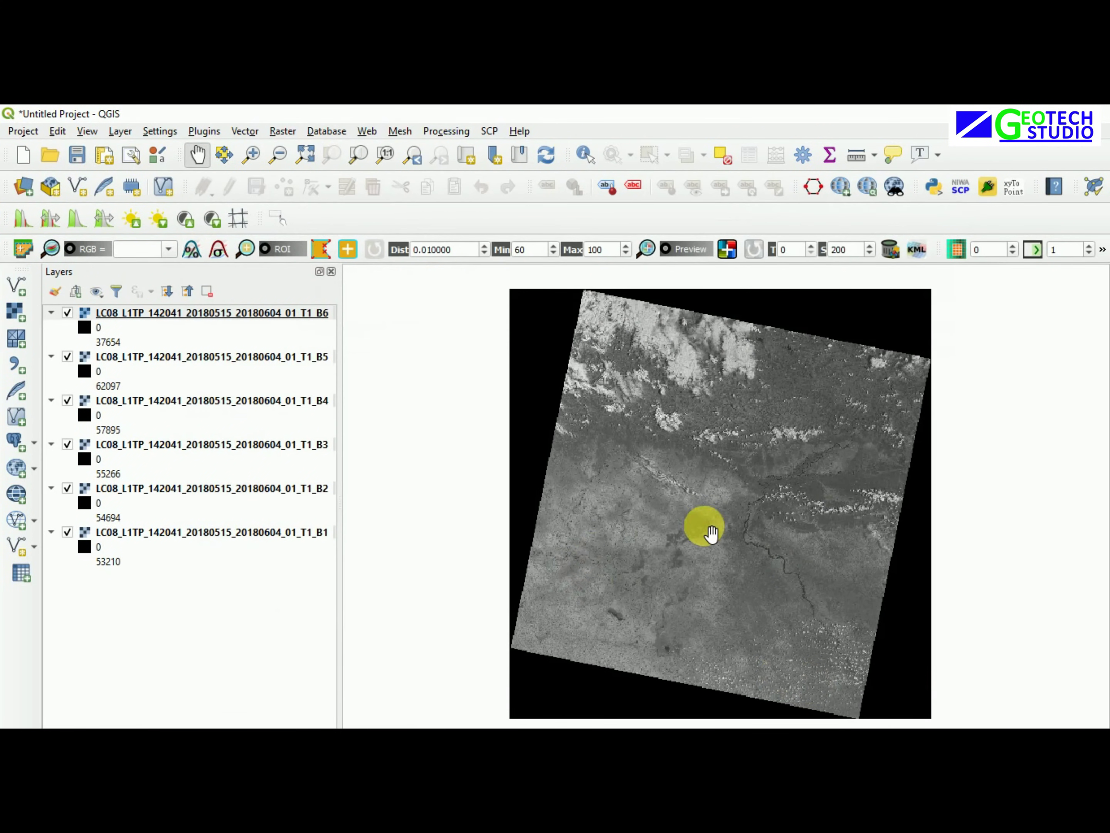
pyautogui.moveTo(517, 431); pyautogui.dragTo(463, 417)
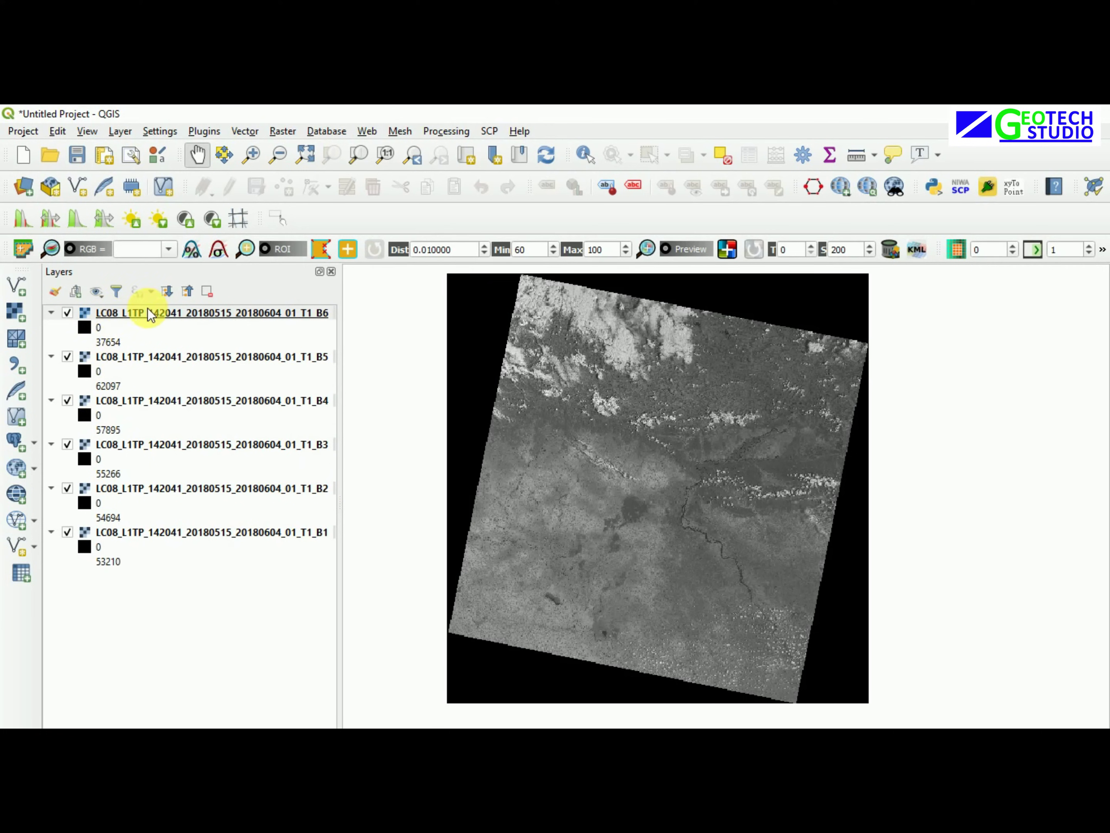
pyautogui.moveTo(133, 319)
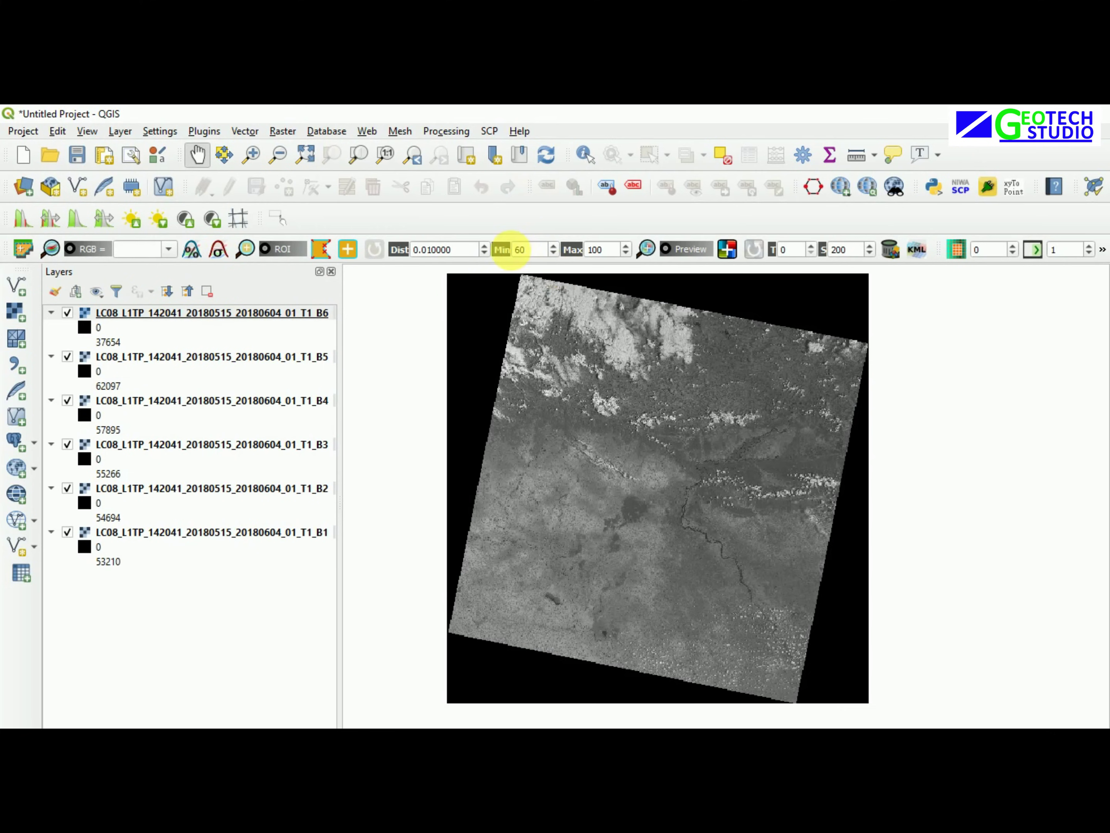
pyautogui.click(281, 130)
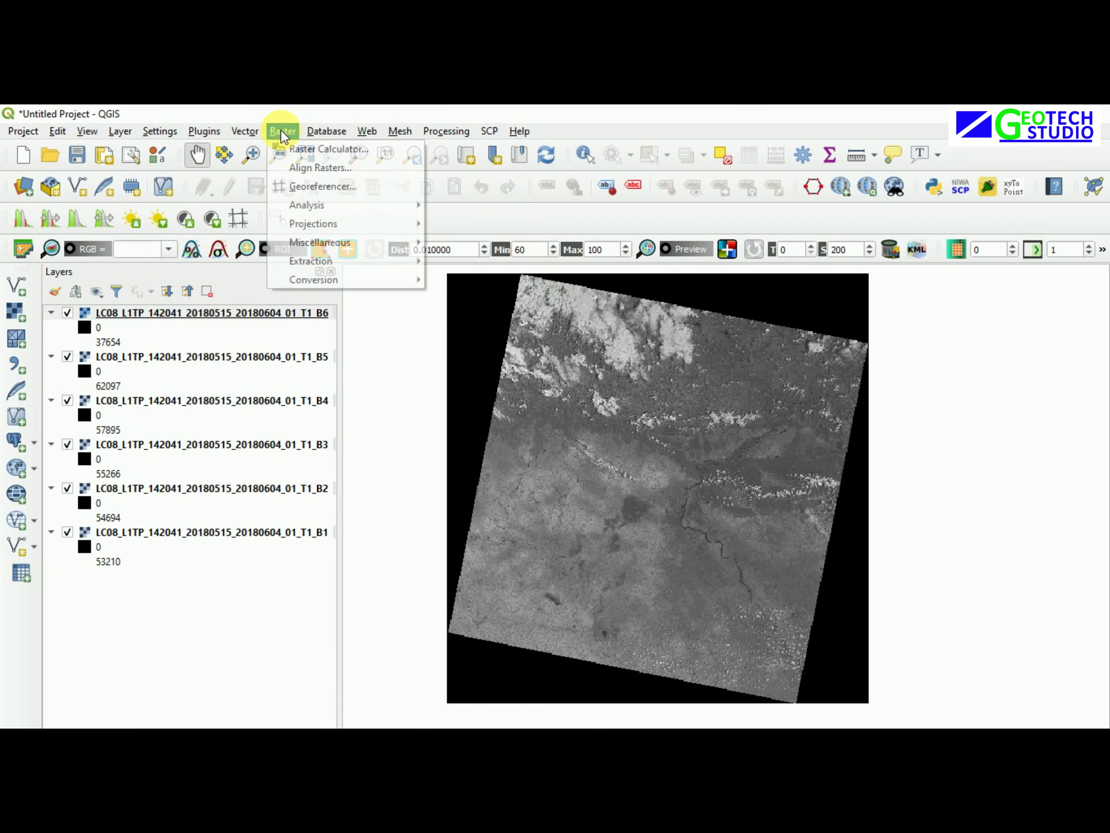
pyautogui.moveTo(235, 131)
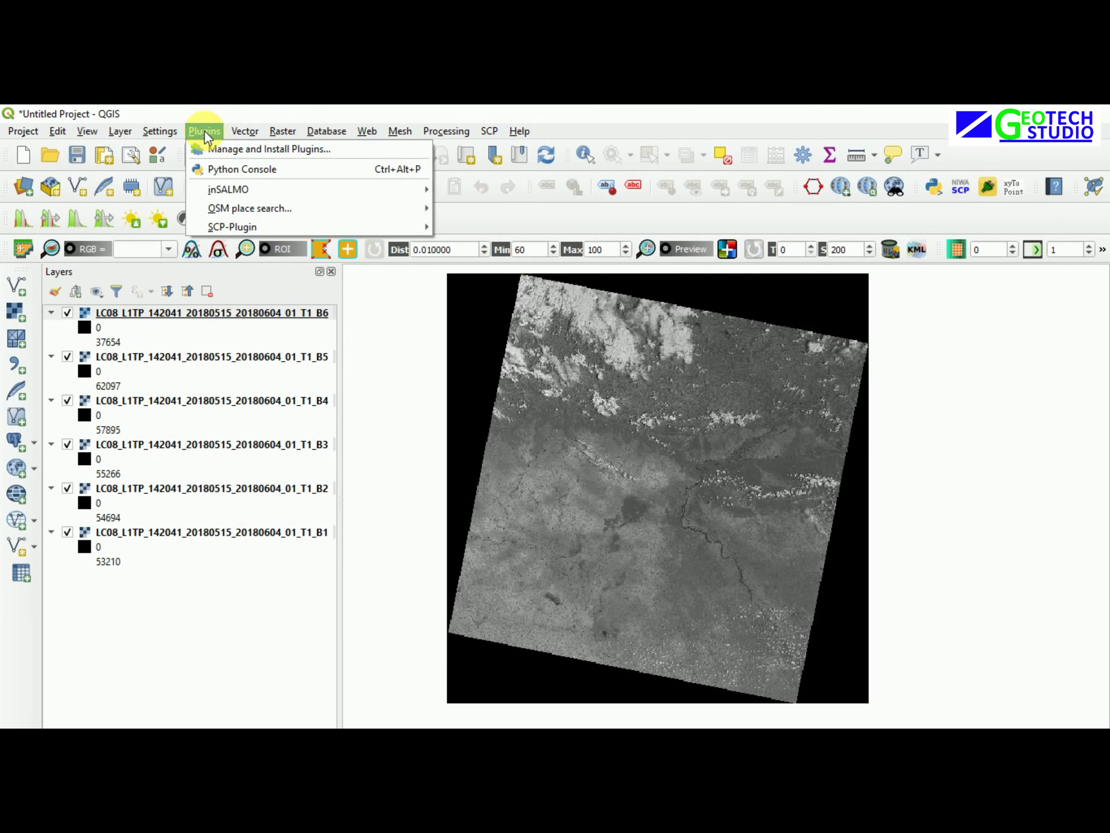
pyautogui.moveTo(343, 230)
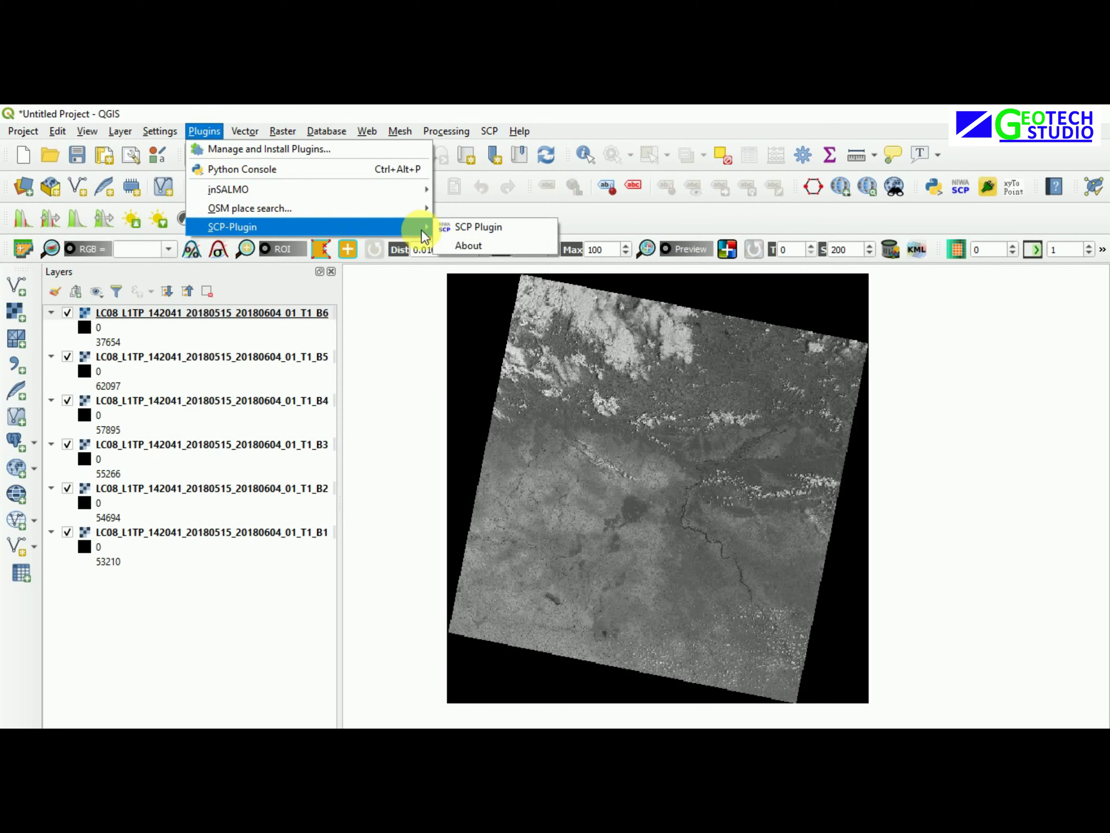
pyautogui.click(211, 132)
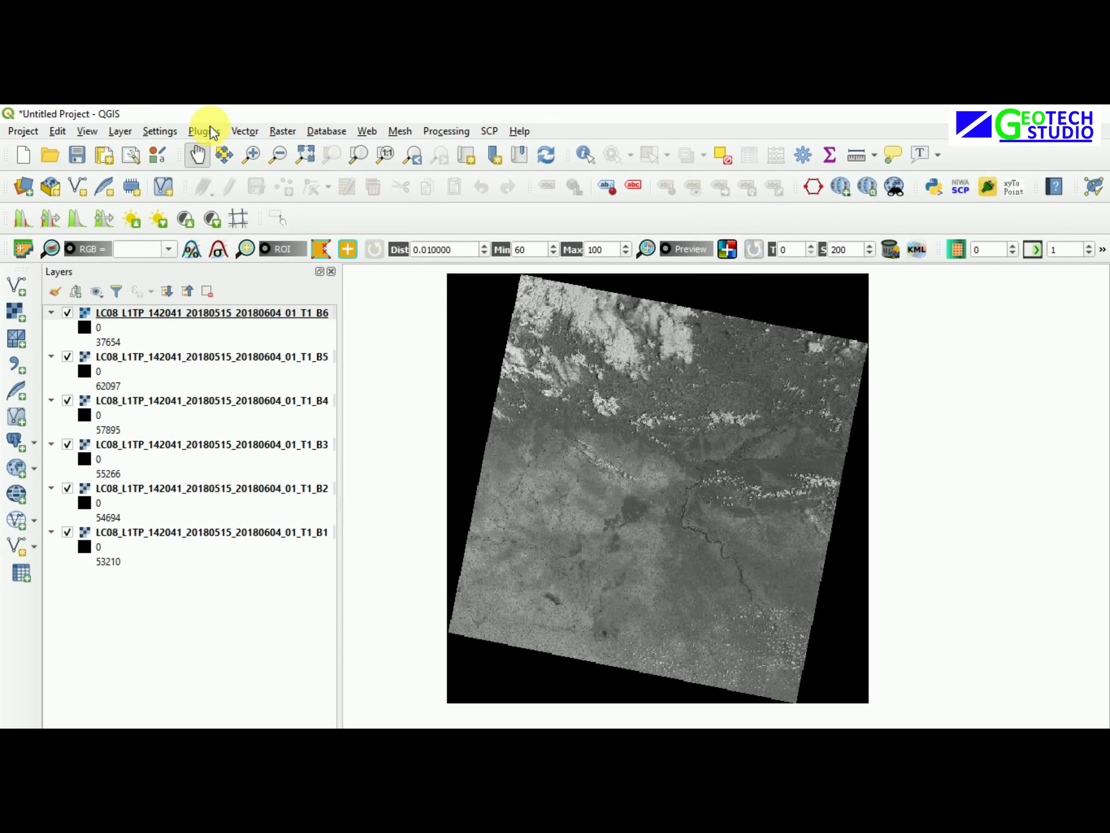
# Show the SCP Dock panel again and open the plugin's Band set window from it
pyautogui.rightClick(448, 215)
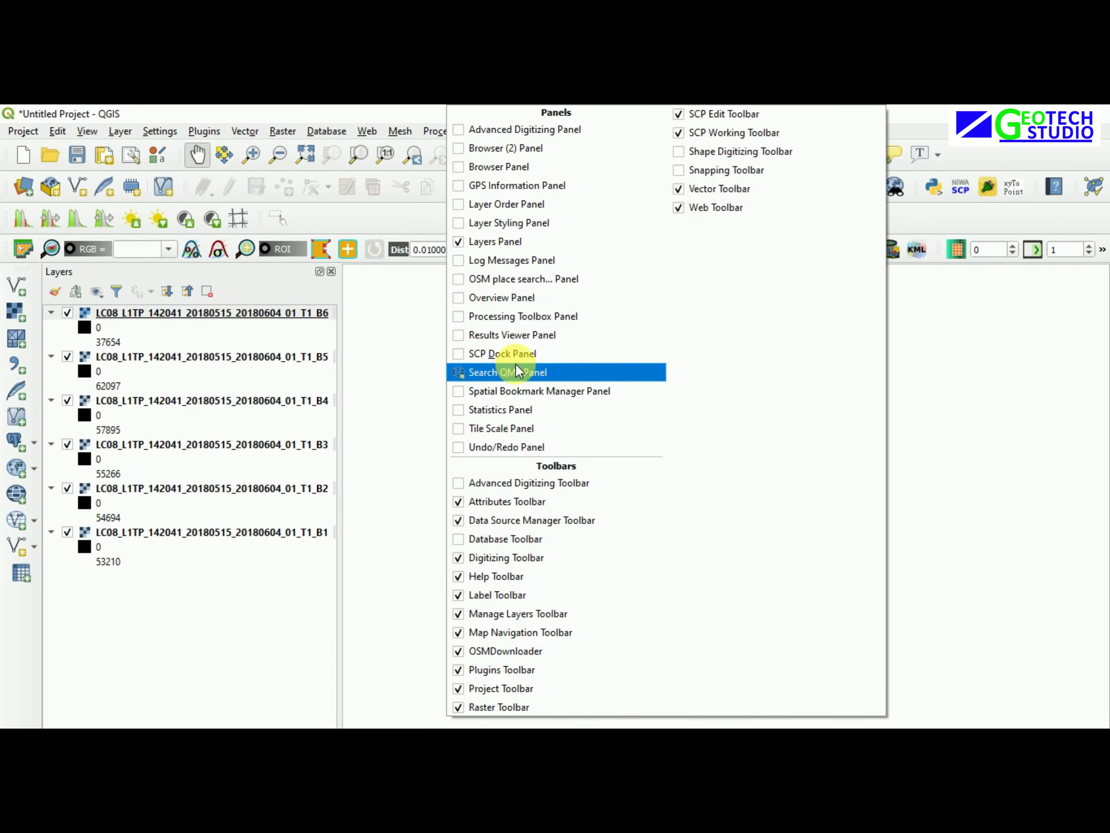
pyautogui.click(455, 354)
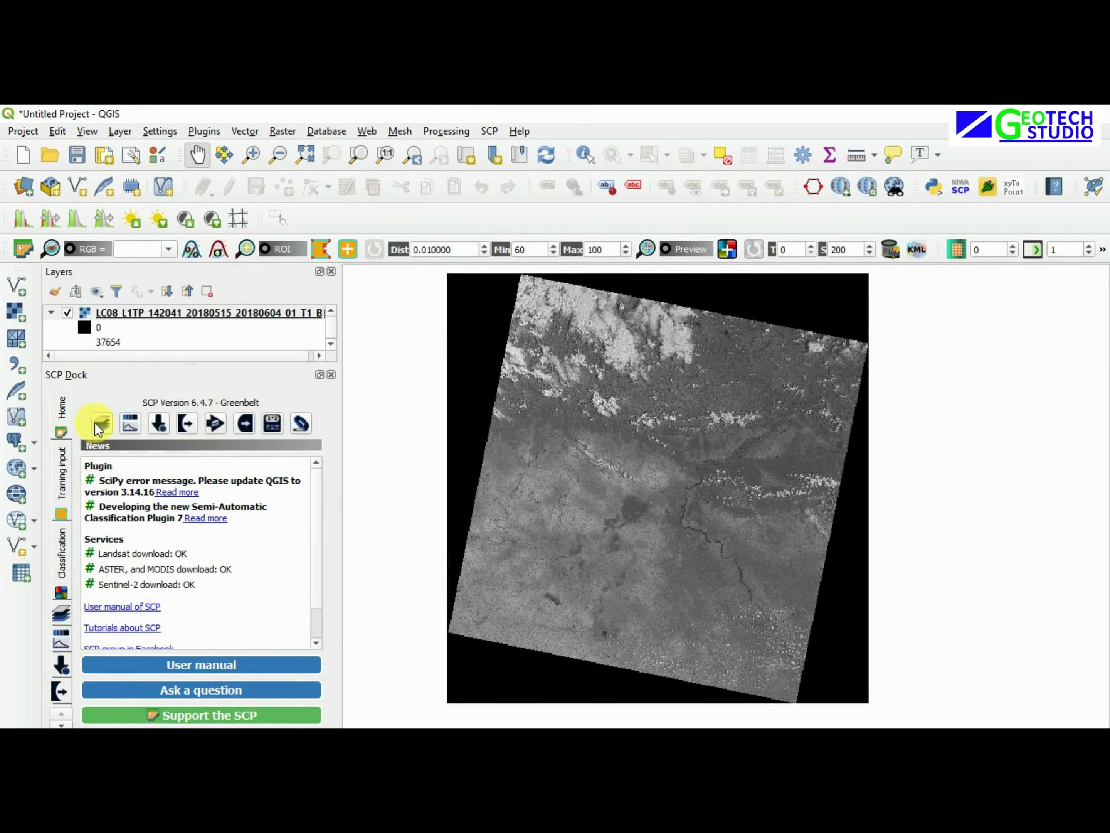
pyautogui.click(59, 429)
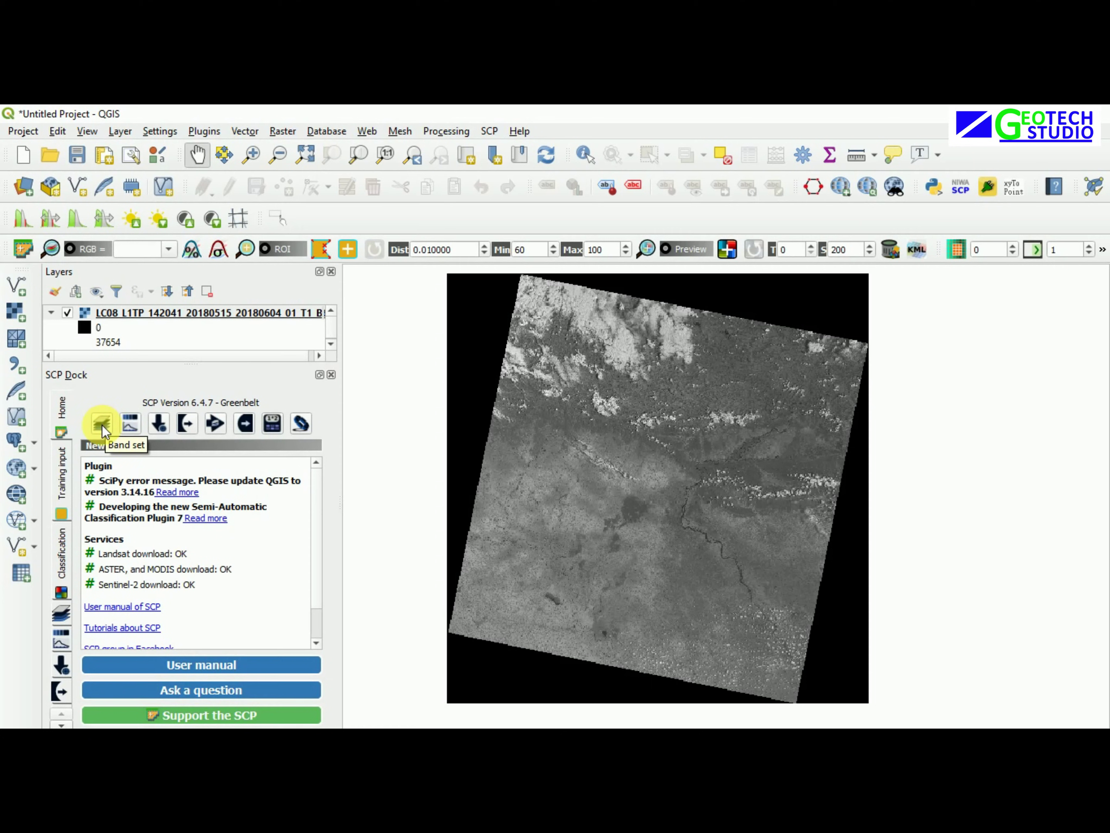
pyautogui.click(102, 425)
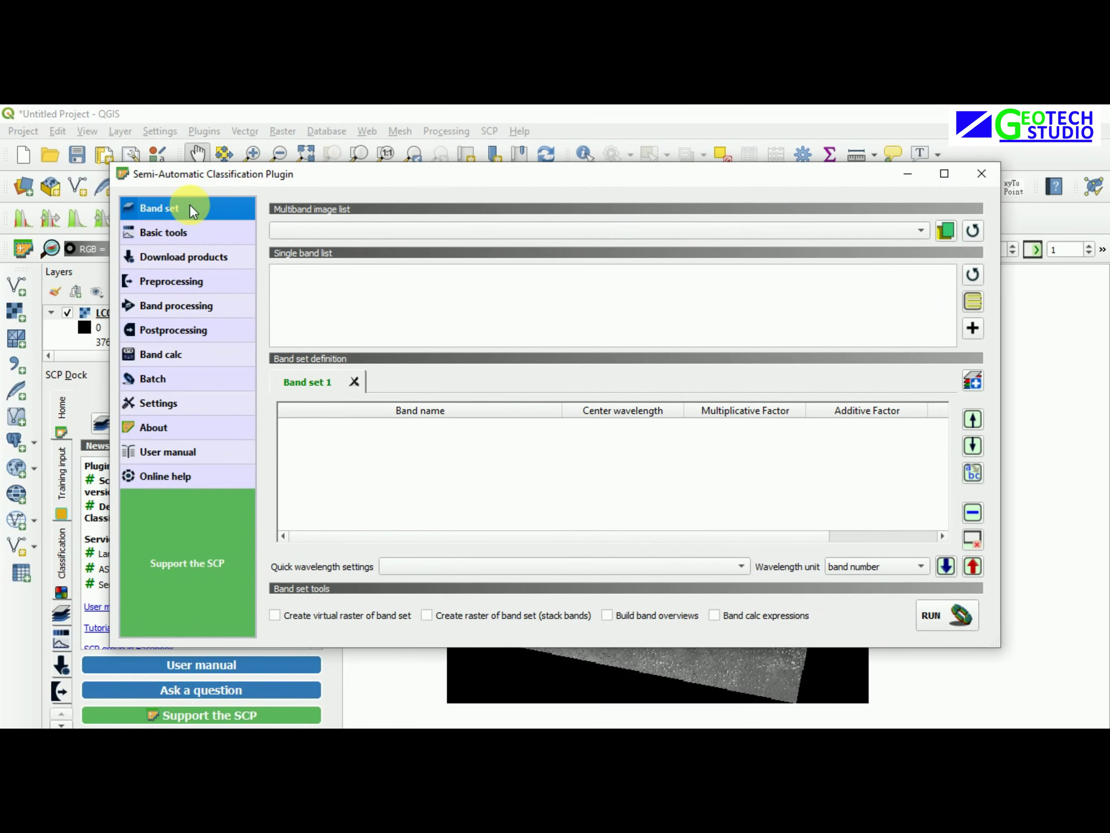
# Load the scene's B1 to B6 raster files into Band set 1 from the LC08_L1TP_142041_20180515 folder
pyautogui.click(945, 230)
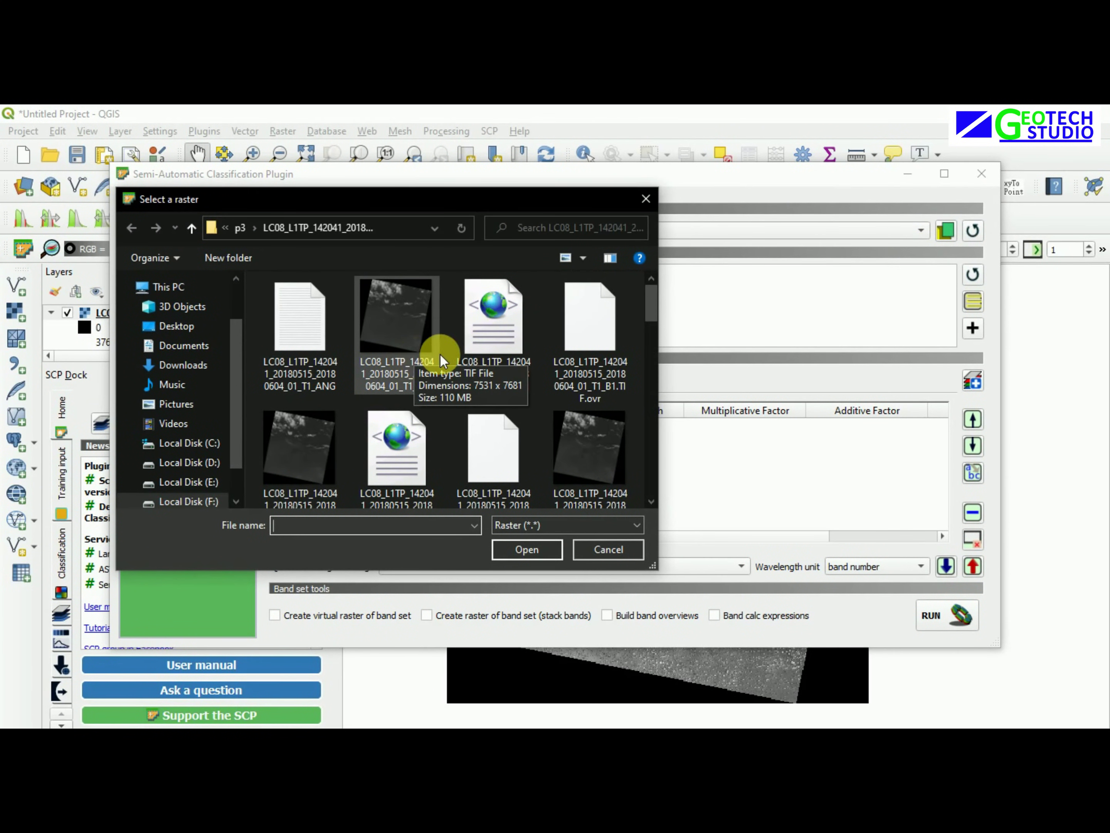
pyautogui.click(403, 367)
pyautogui.scroll(-1, 594, 364)
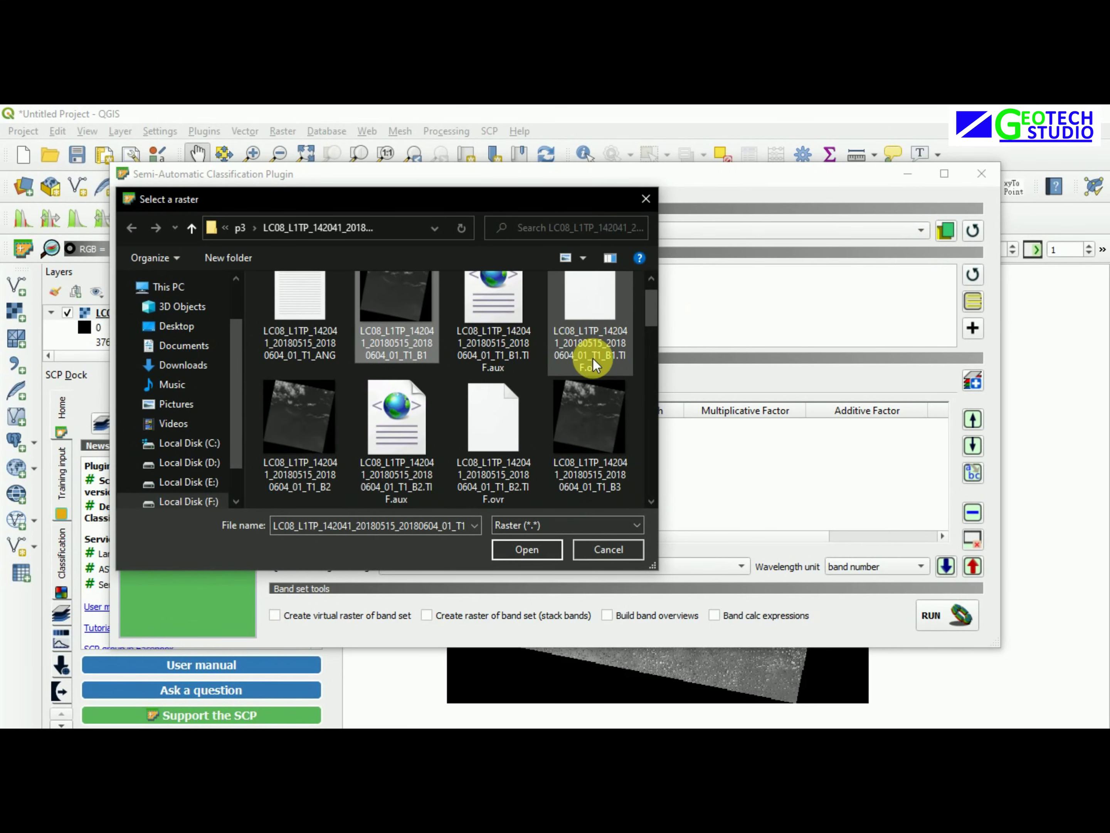
pyautogui.keyDown('ctrl'); pyautogui.click(291, 437); pyautogui.keyUp('ctrl')
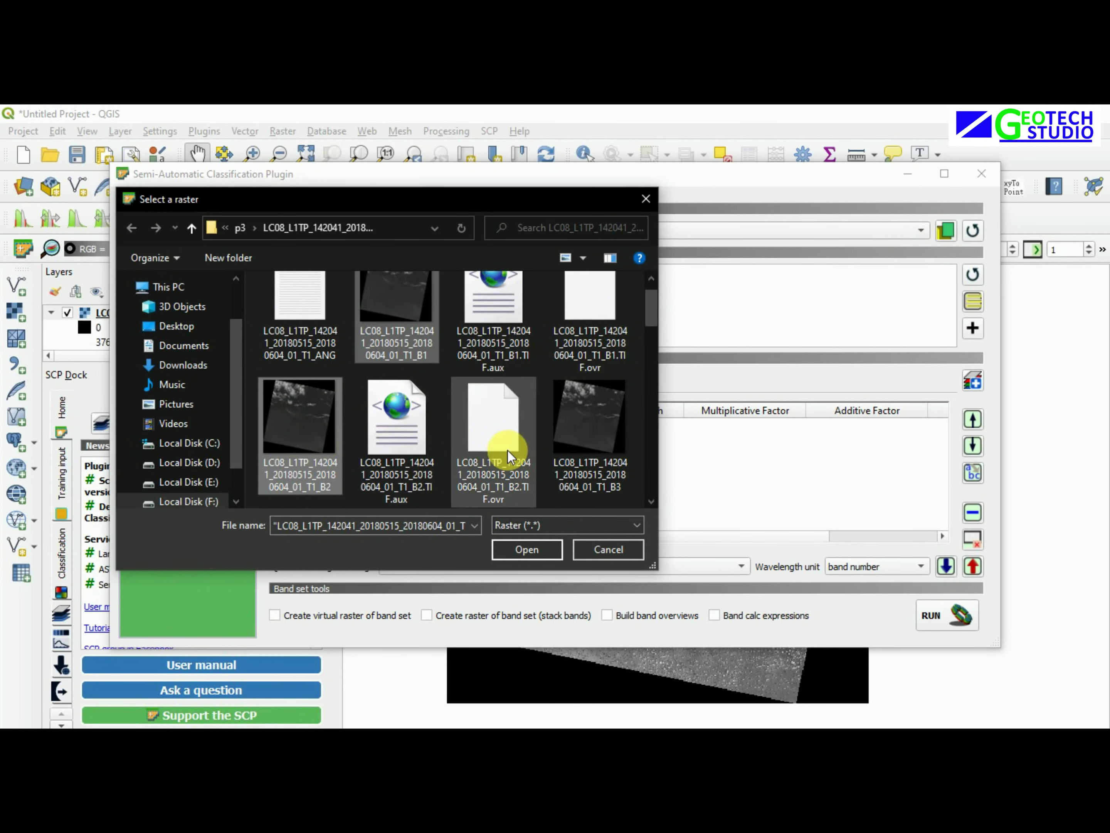
pyautogui.keyDown('ctrl'); pyautogui.click(572, 441); pyautogui.keyUp('ctrl')
pyautogui.scroll(-1, 420, 468)
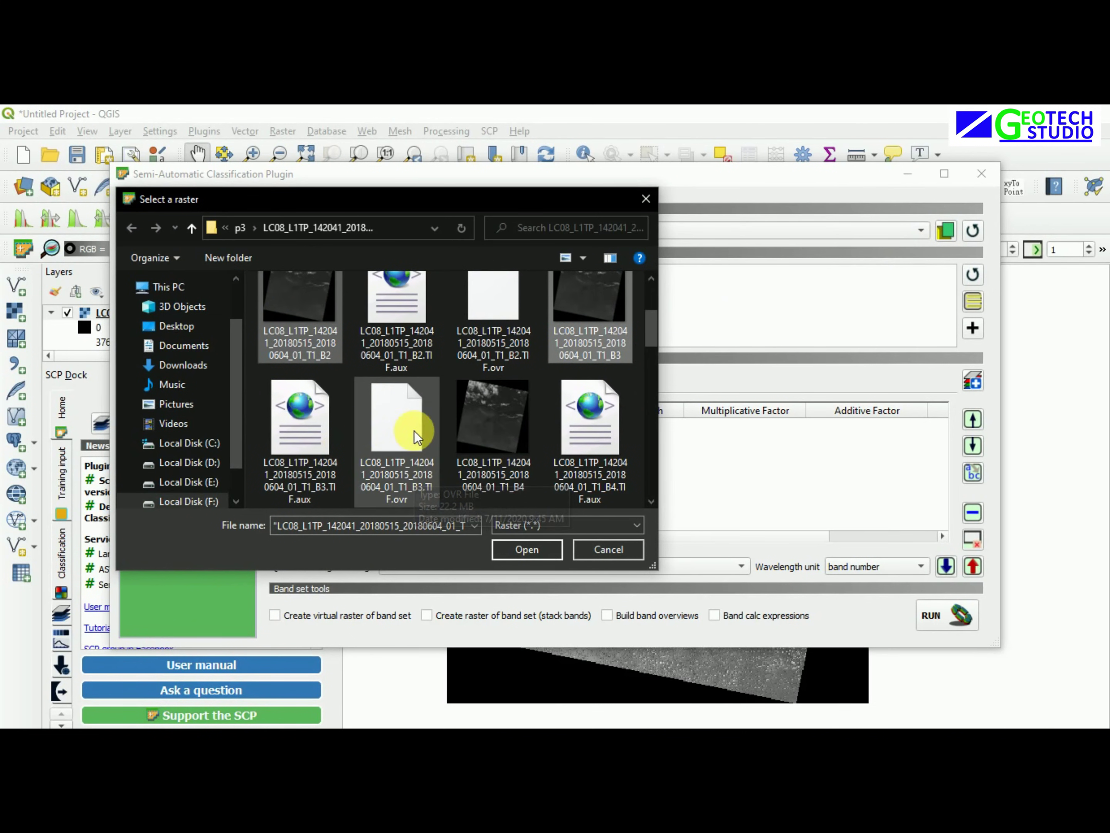
pyautogui.keyDown('ctrl'); pyautogui.click(471, 433); pyautogui.keyUp('ctrl')
pyautogui.scroll(-1, 471, 433)
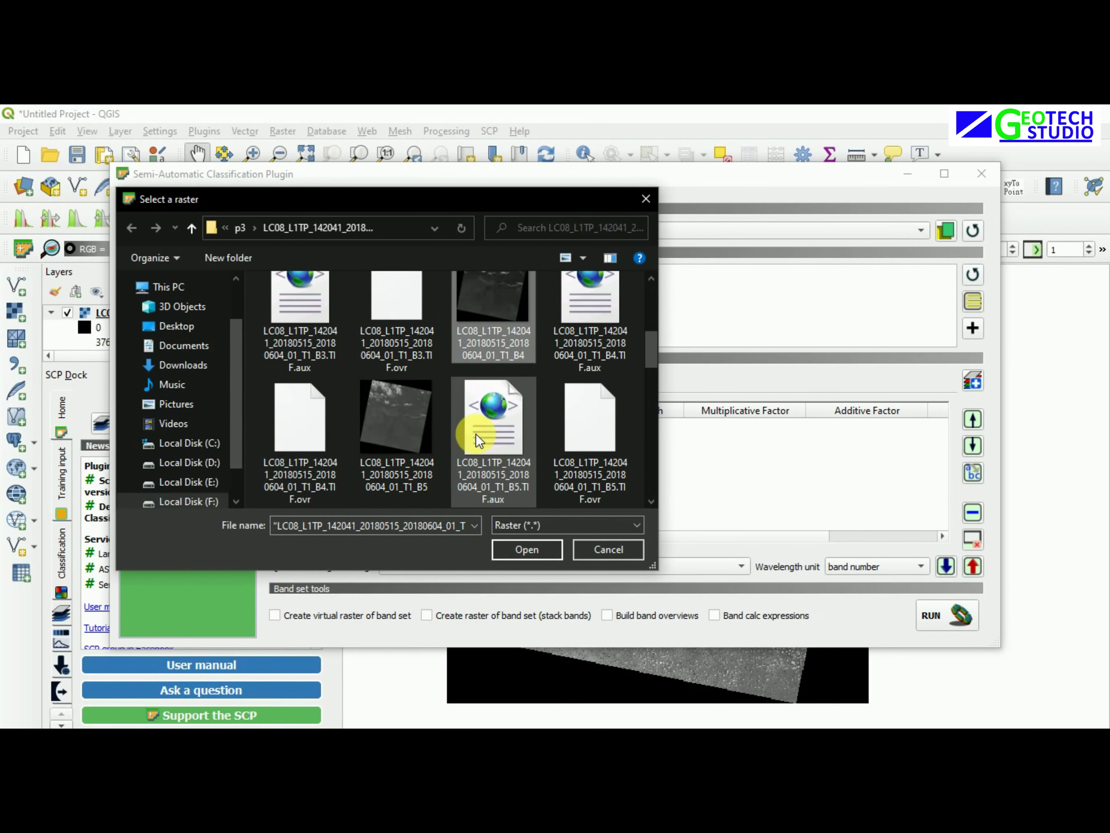
pyautogui.keyDown('ctrl'); pyautogui.click(412, 431); pyautogui.keyUp('ctrl')
pyautogui.scroll(-2, 410, 428)
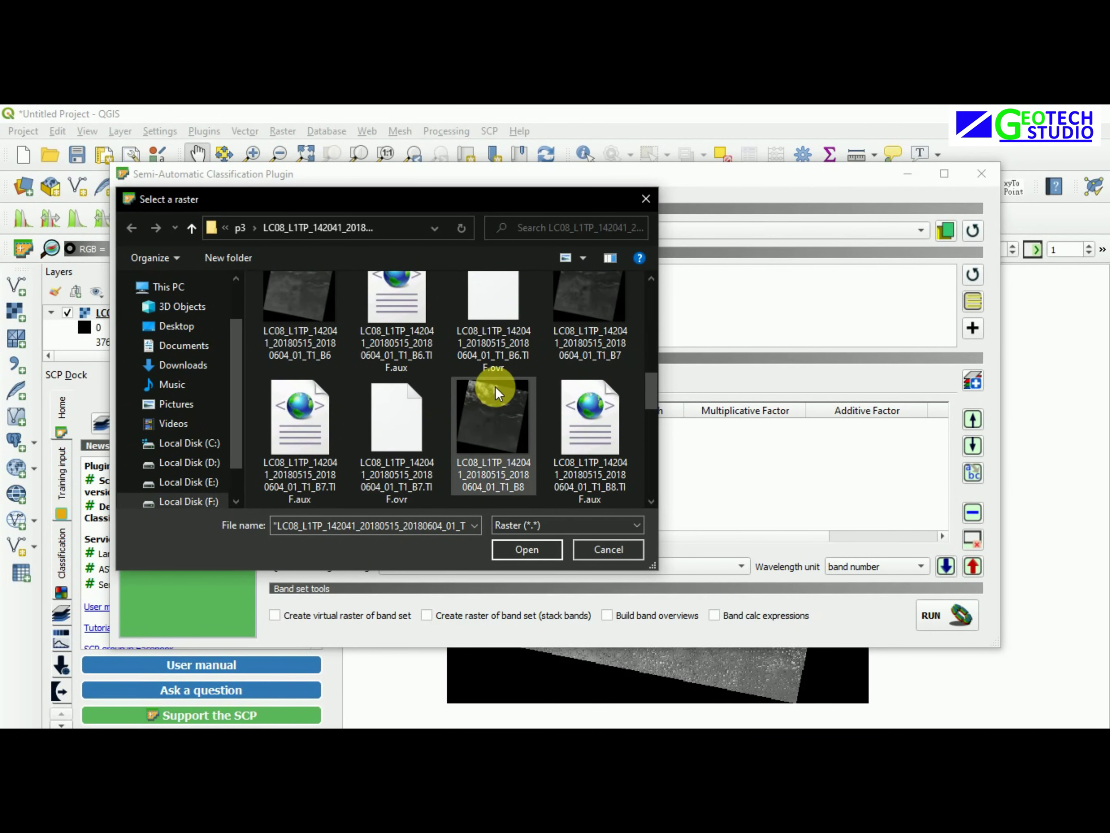
pyautogui.keyDown('ctrl'); pyautogui.click(320, 317); pyautogui.keyUp('ctrl')
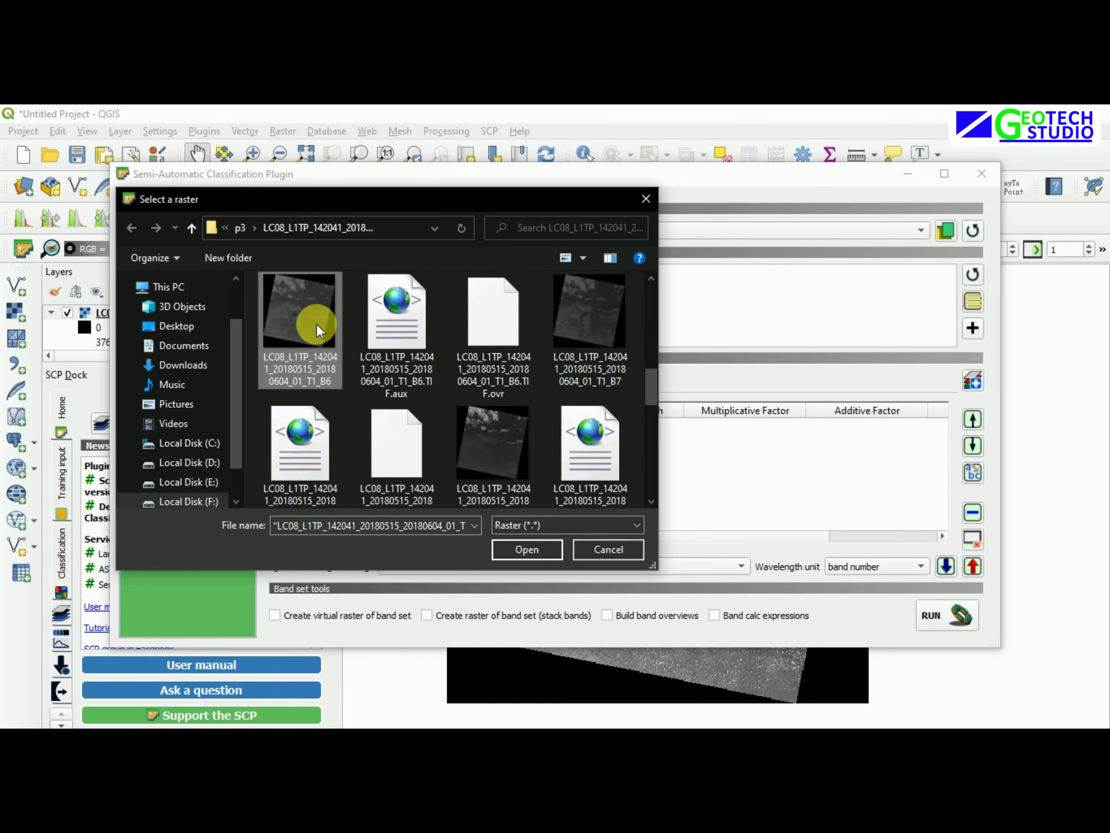
pyautogui.click(526, 549)
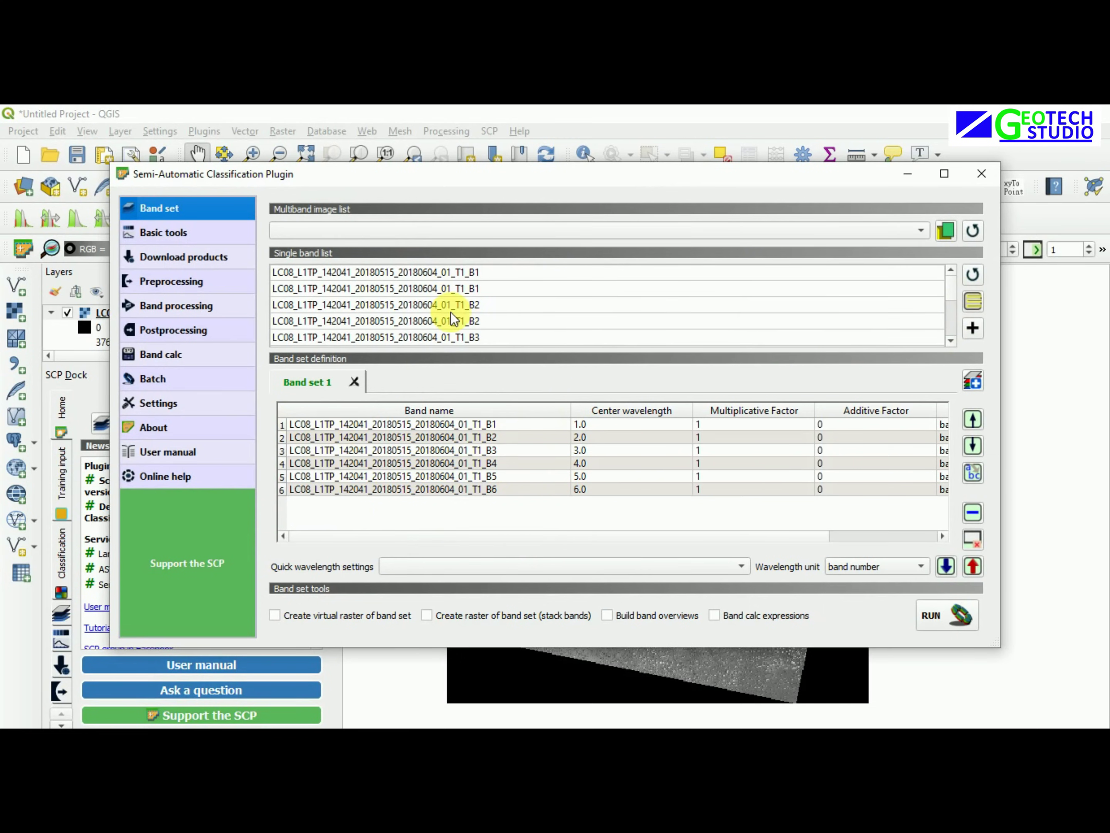
# Set Band set 1's quick wavelength settings to Landsat 8 OLI [bands 2, 3, 4, 5, 6, 7] and enable creating the virtual raster and the stacked raster
pyautogui.scroll(-3, 602, 296)
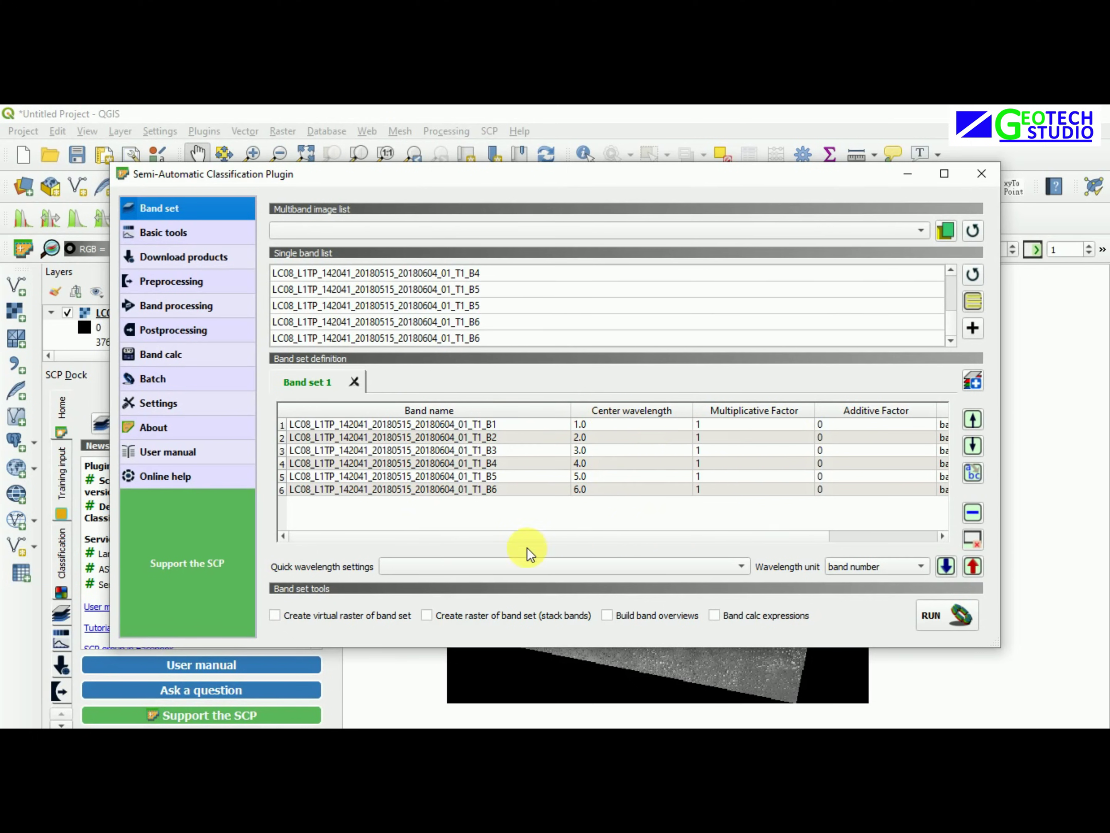
pyautogui.click(852, 536)
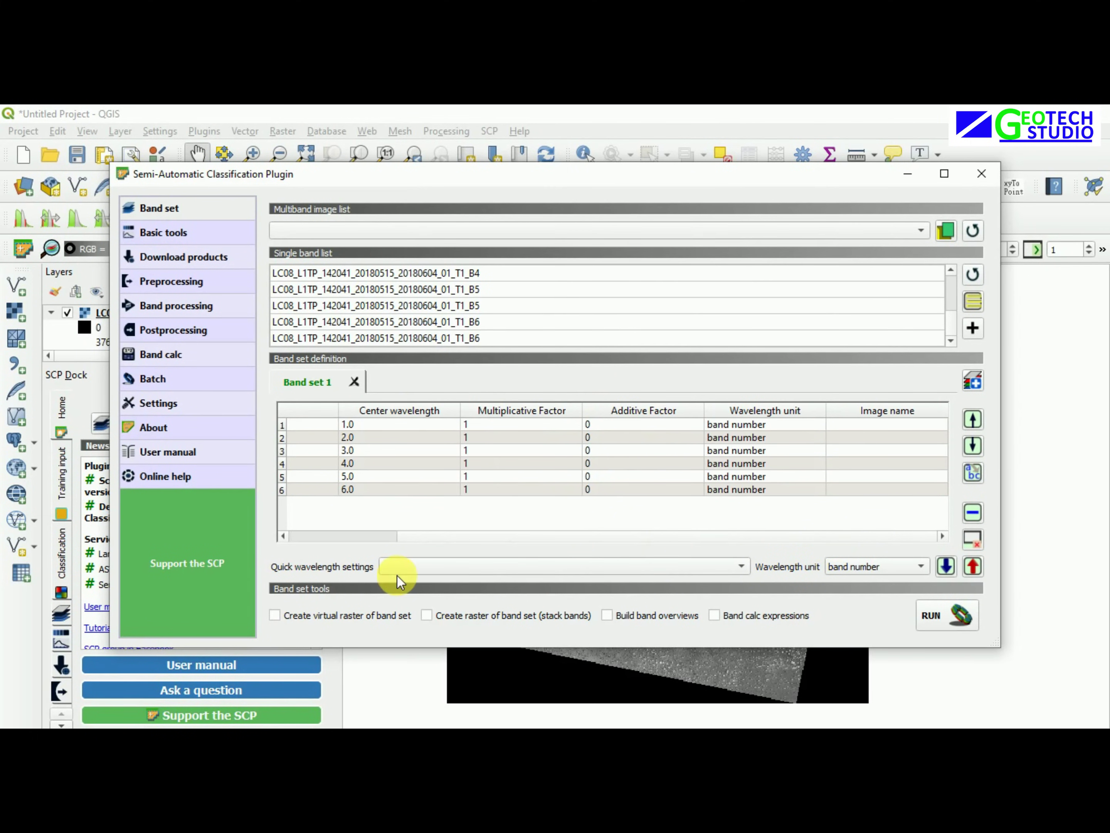
pyautogui.click(742, 567)
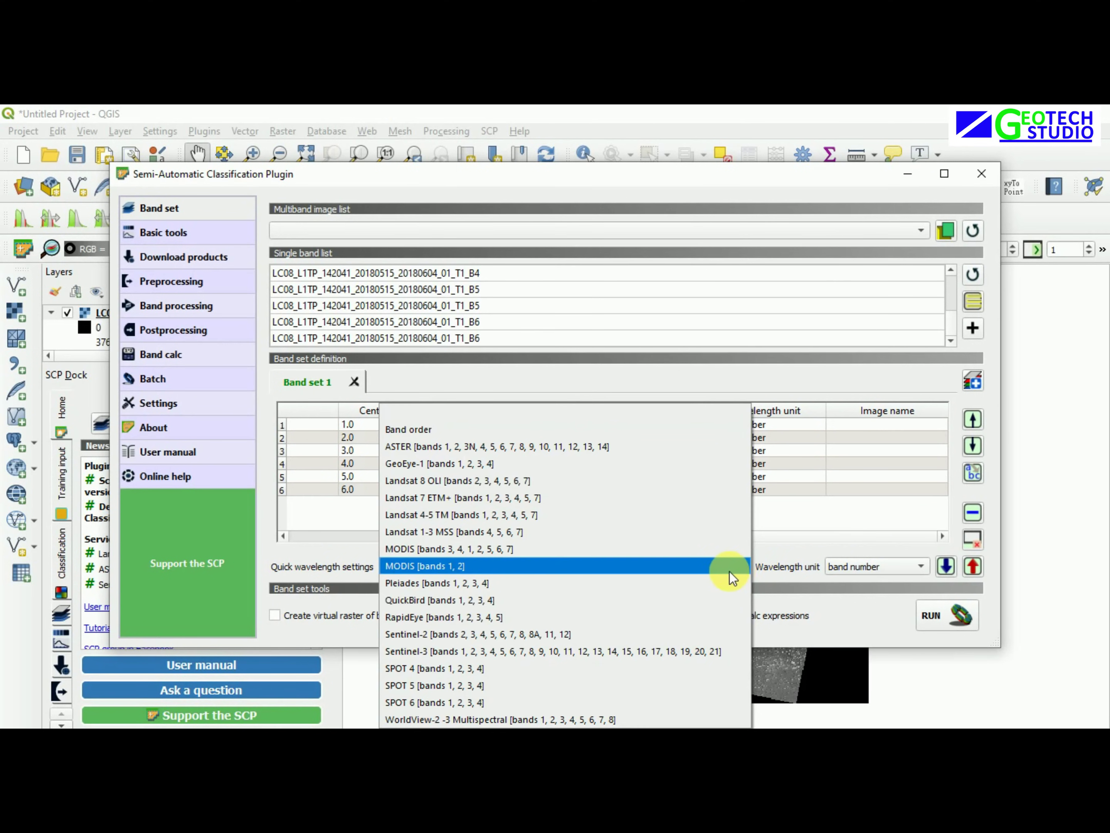
pyautogui.click(461, 487)
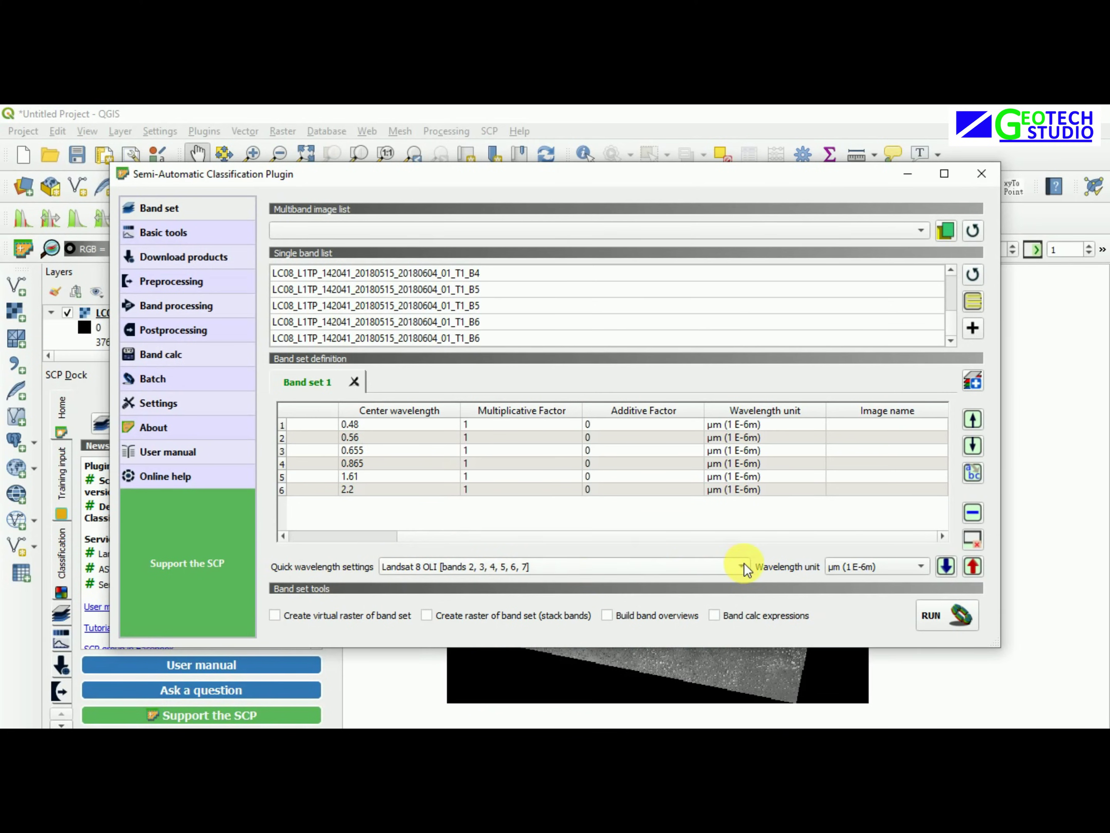
pyautogui.click(367, 625)
pyautogui.click(427, 618)
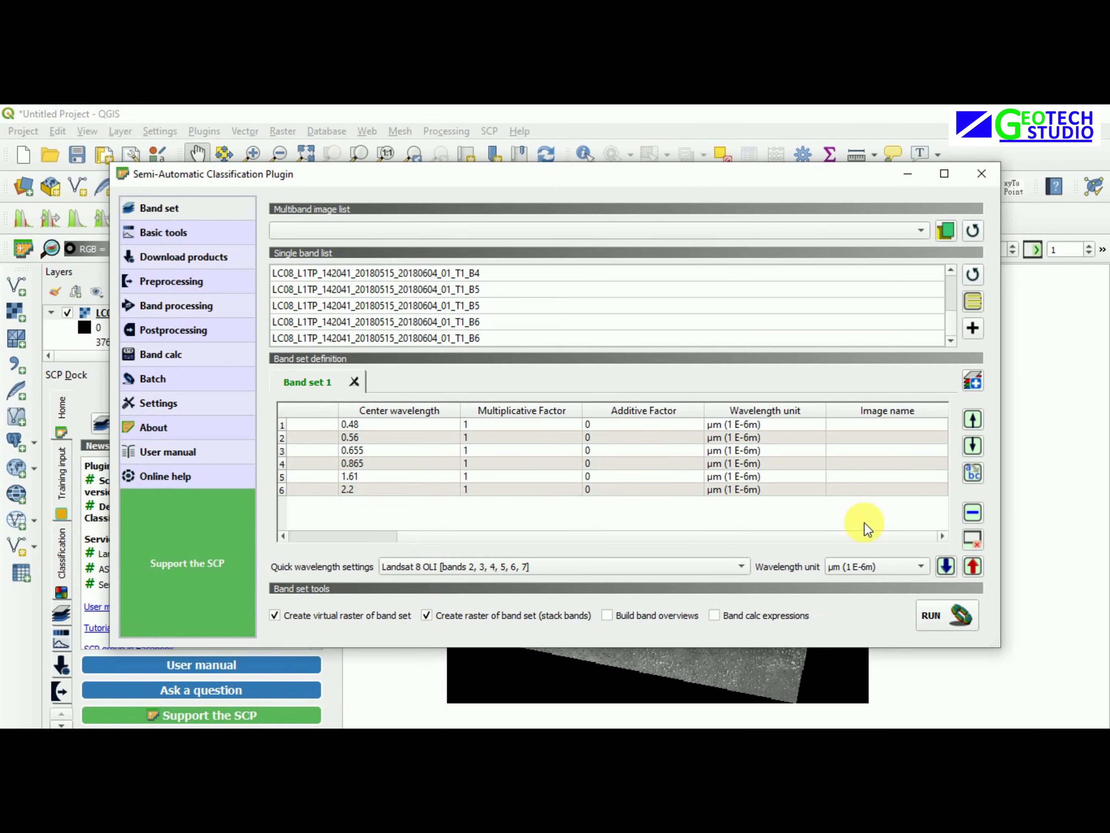
pyautogui.click(941, 623)
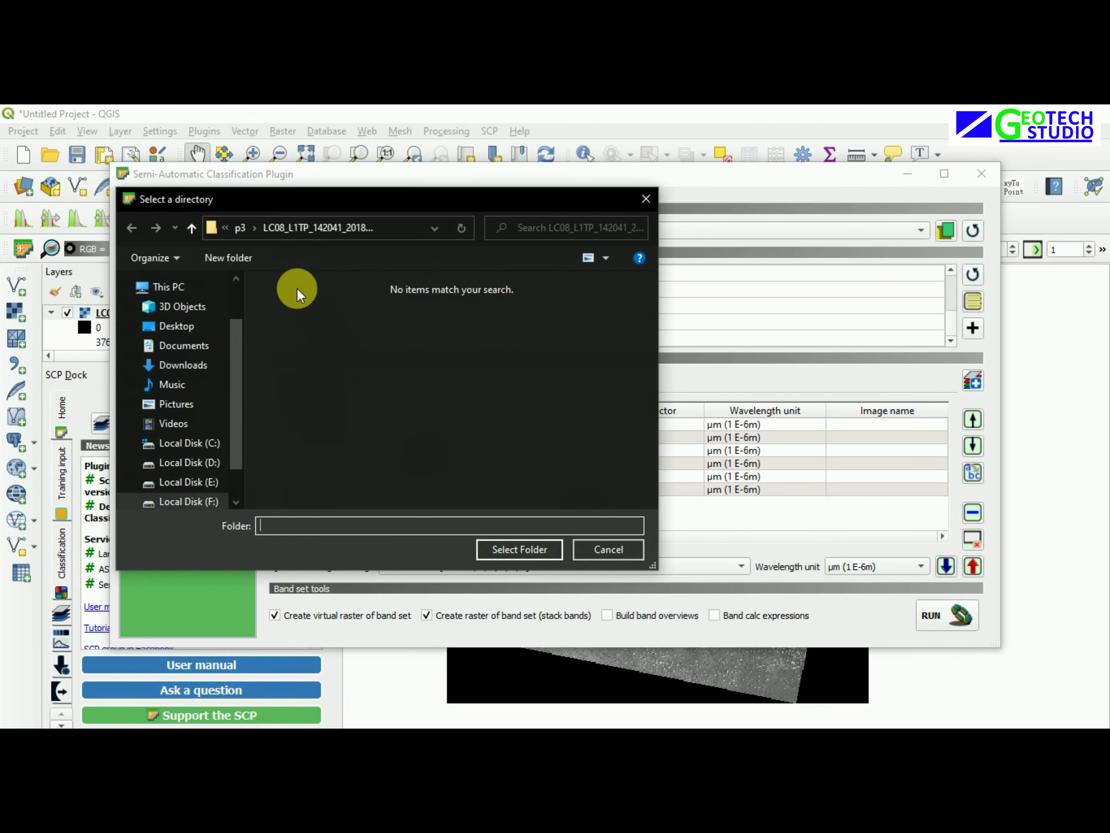
pyautogui.click(241, 230)
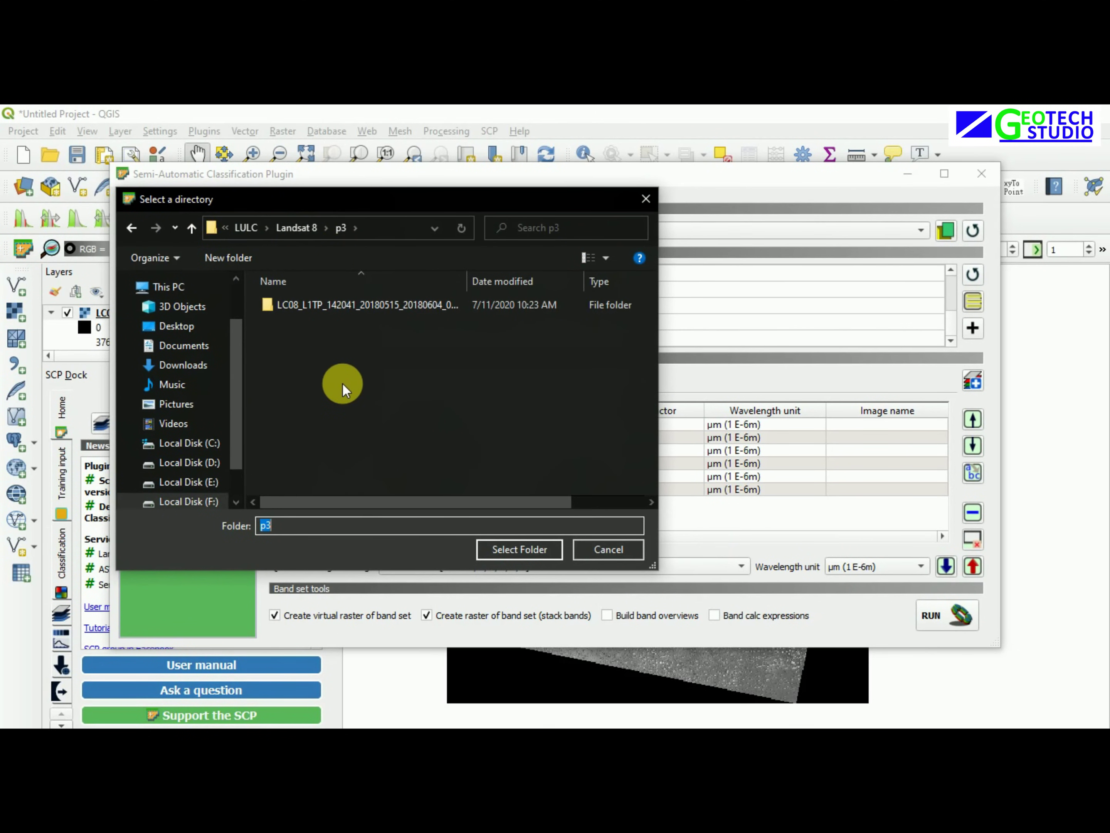
pyautogui.click(299, 530)
pyautogui.moveTo(275, 534); pyautogui.dragTo(266, 536)
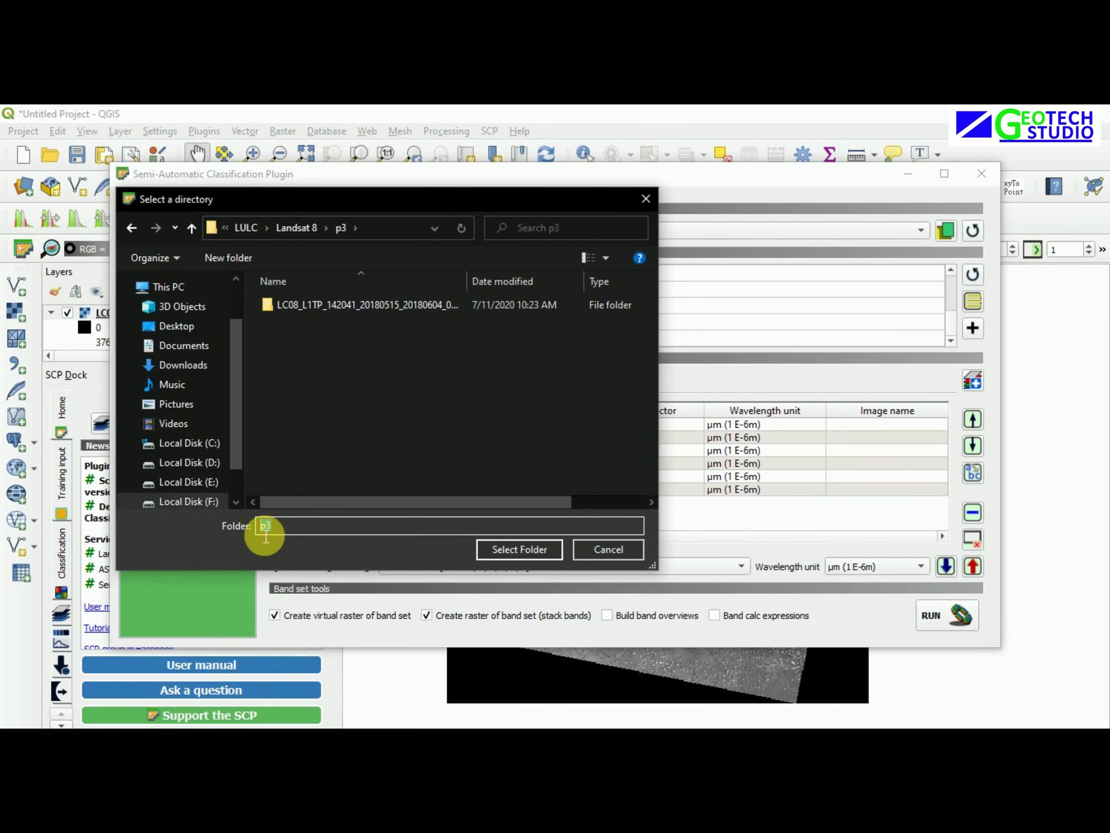
pyautogui.write('Band')
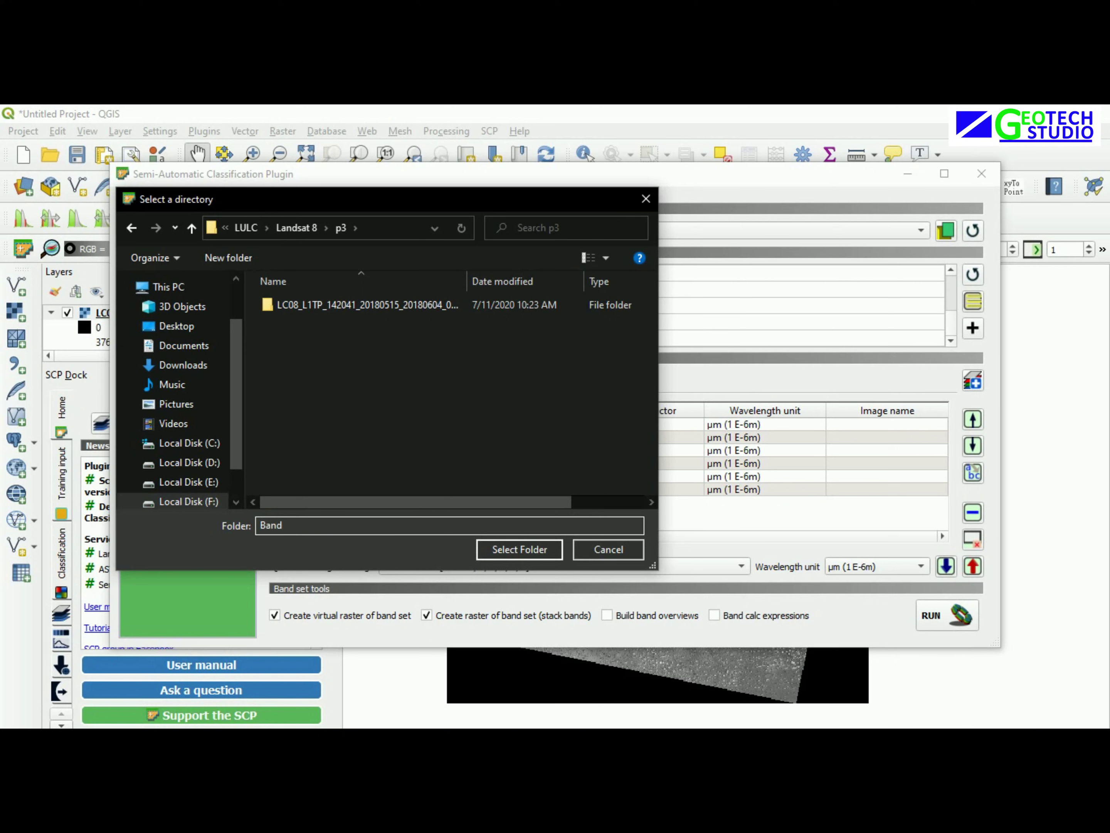
pyautogui.write('_Combination')
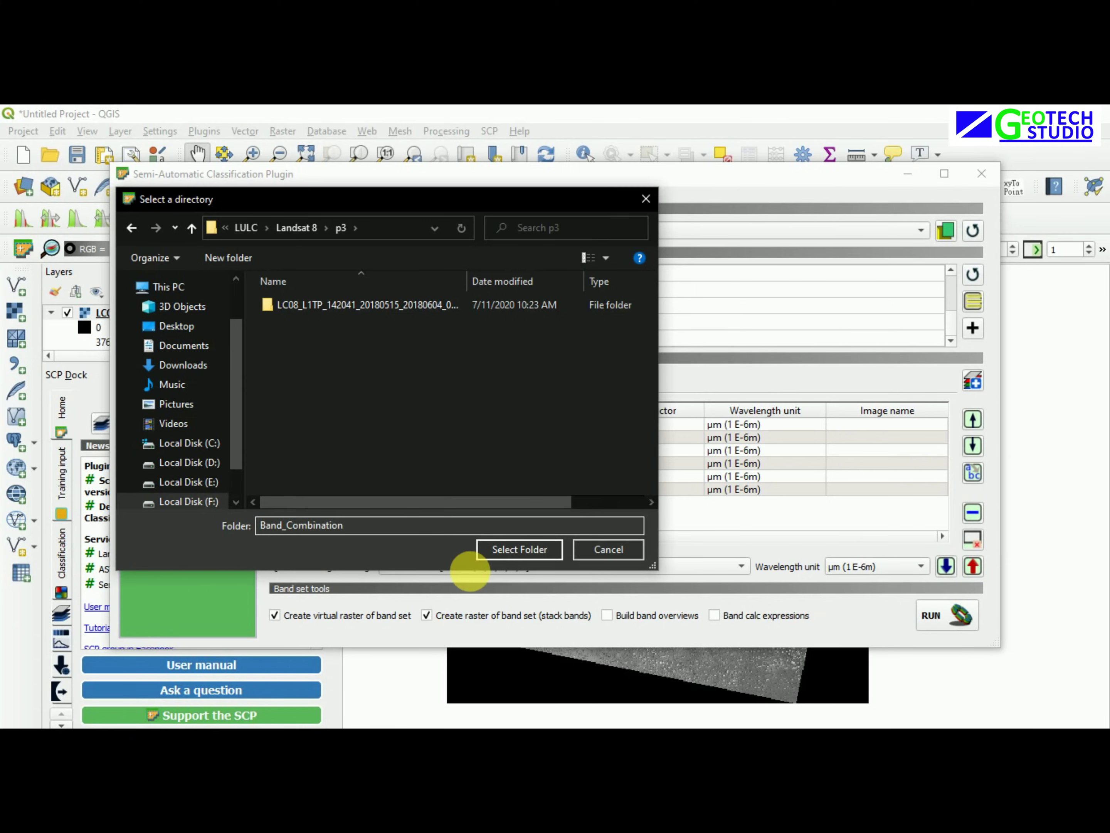
pyautogui.click(535, 559)
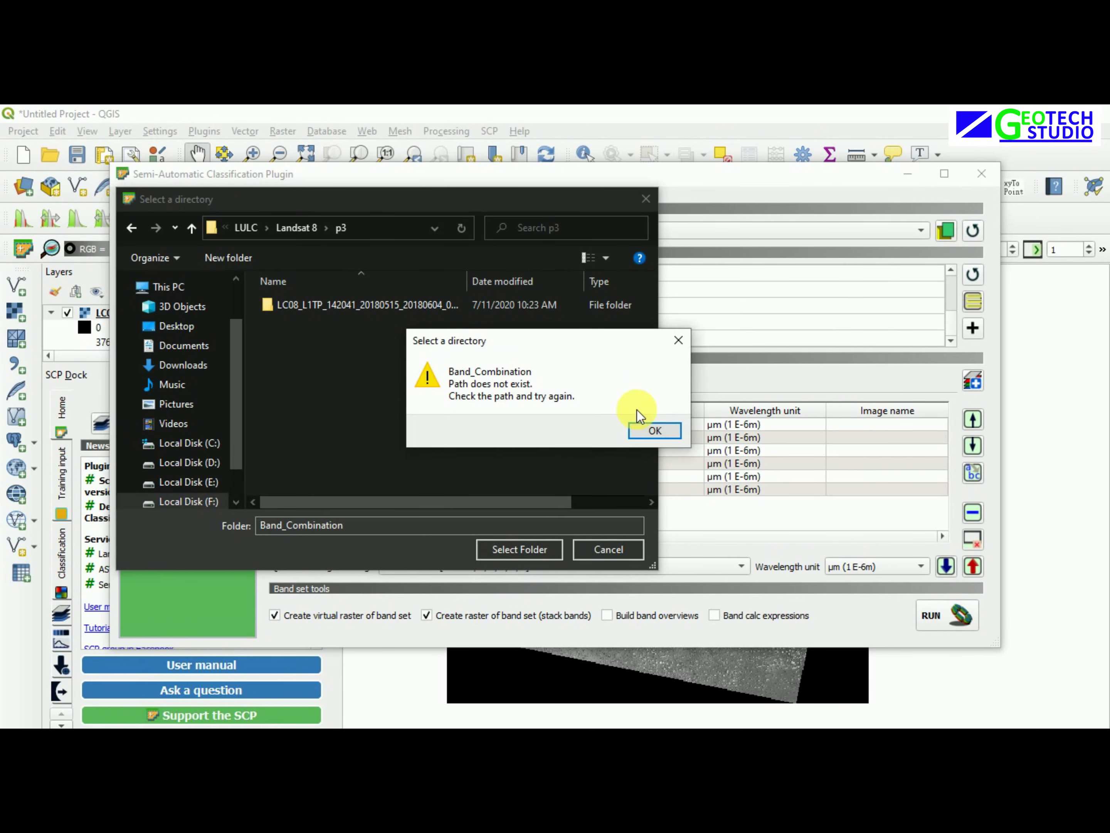
pyautogui.click(653, 433)
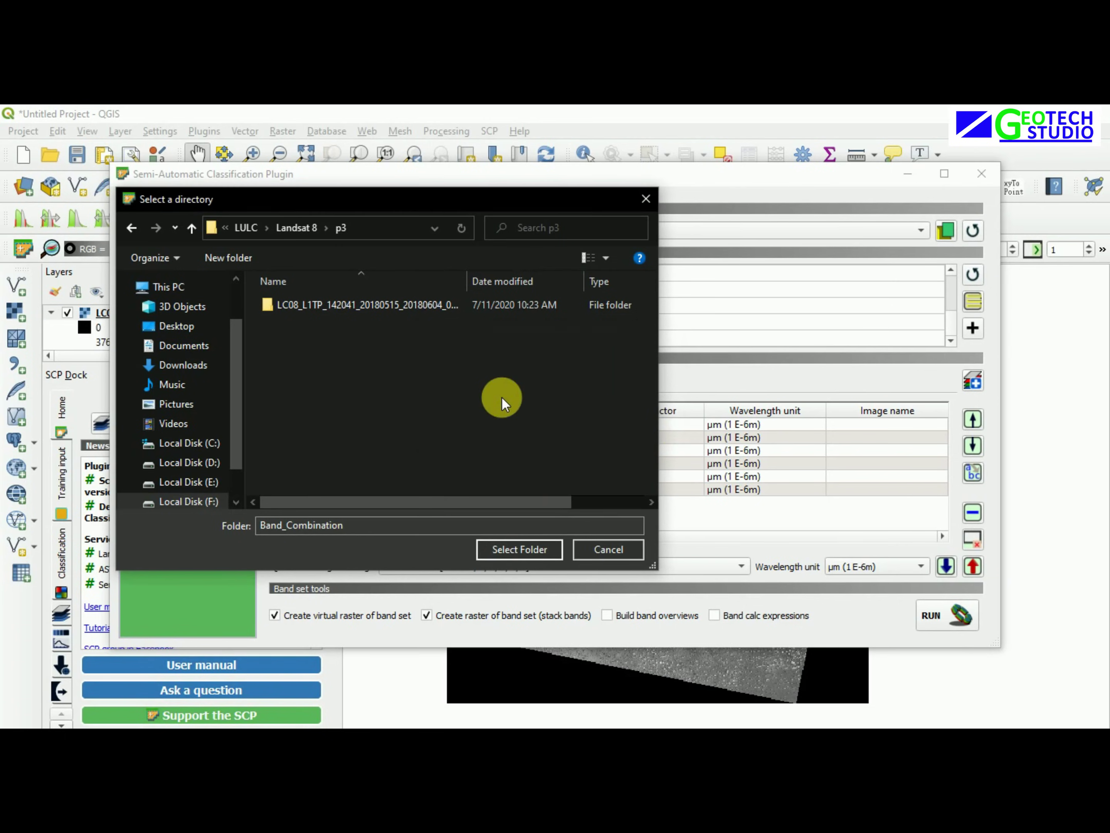
pyautogui.click(621, 551)
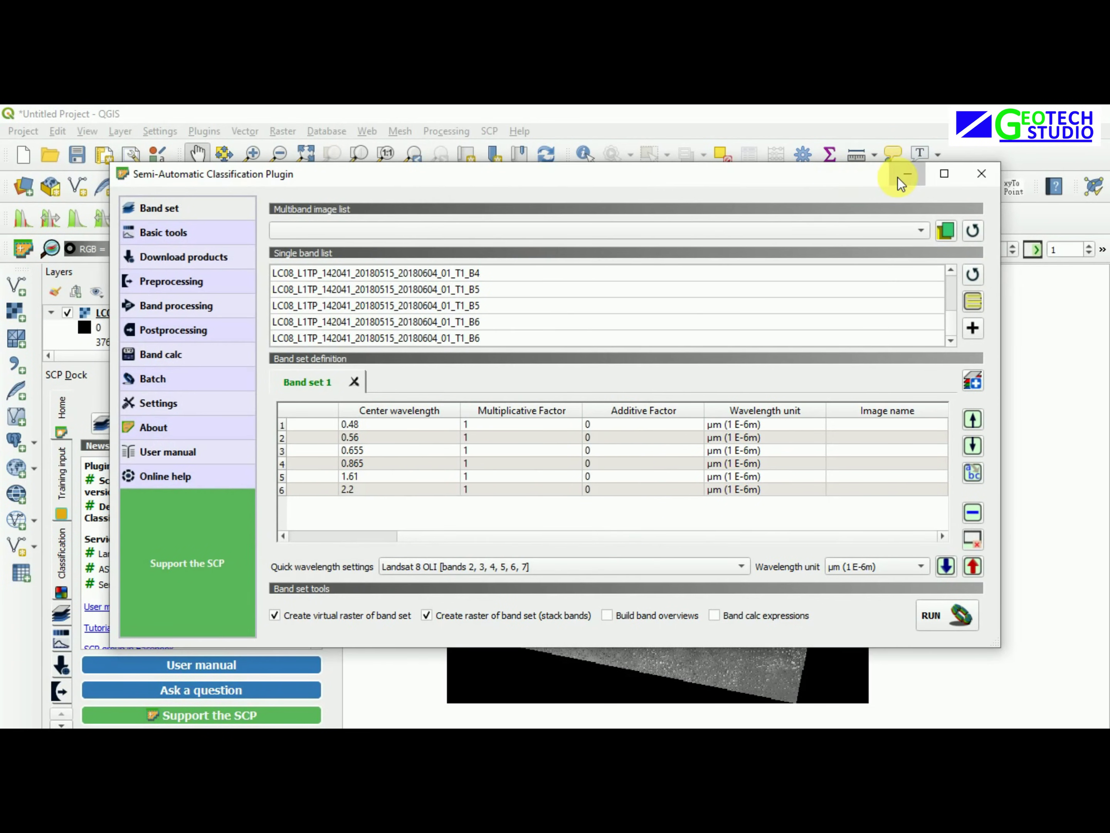
# Switch to File Explorer and create a new folder named Band Combination on Local Disk (F:)
pyautogui.click(908, 173)
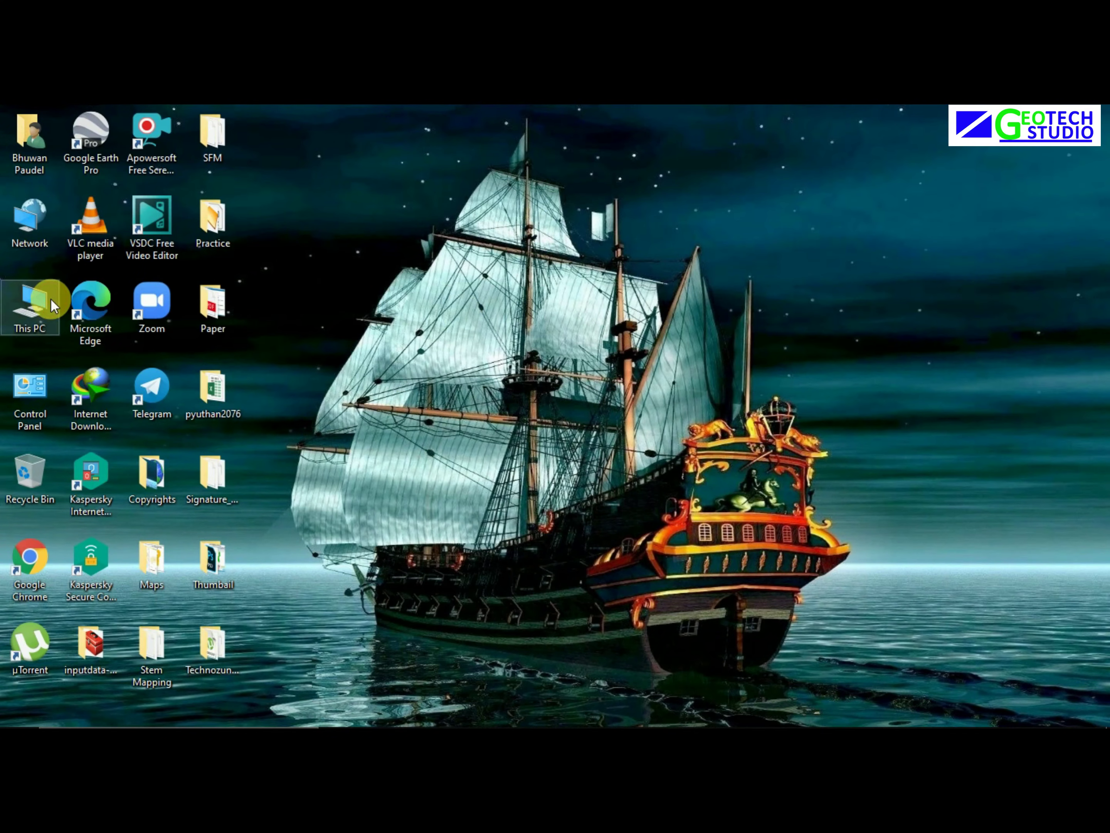
pyautogui.doubleClick(45, 298)
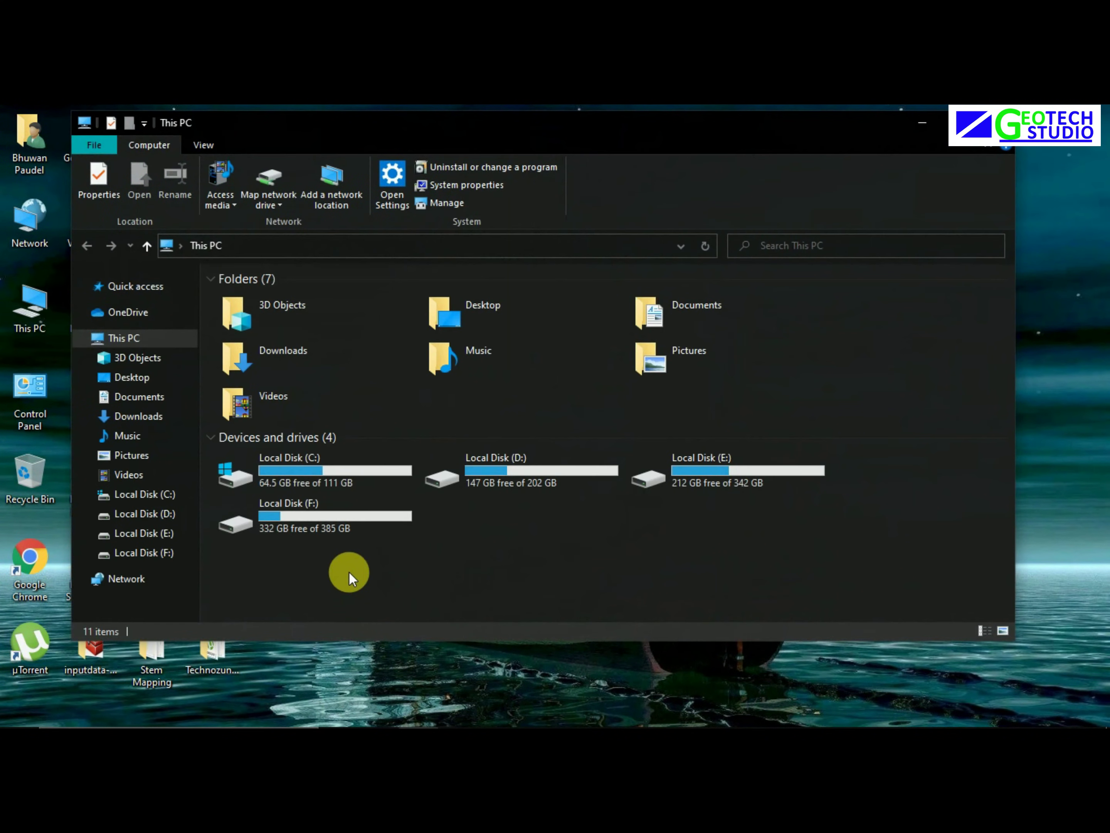
pyautogui.click(347, 523)
pyautogui.doubleClick(347, 522)
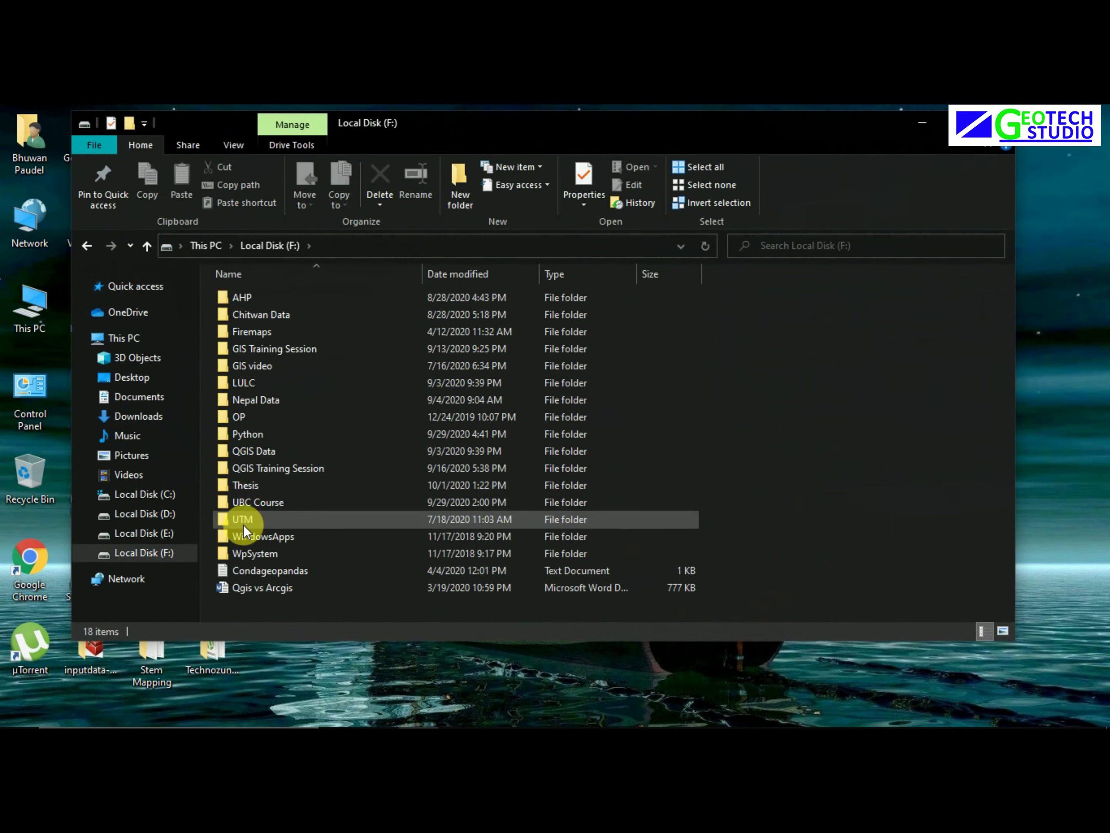
pyautogui.click(458, 187)
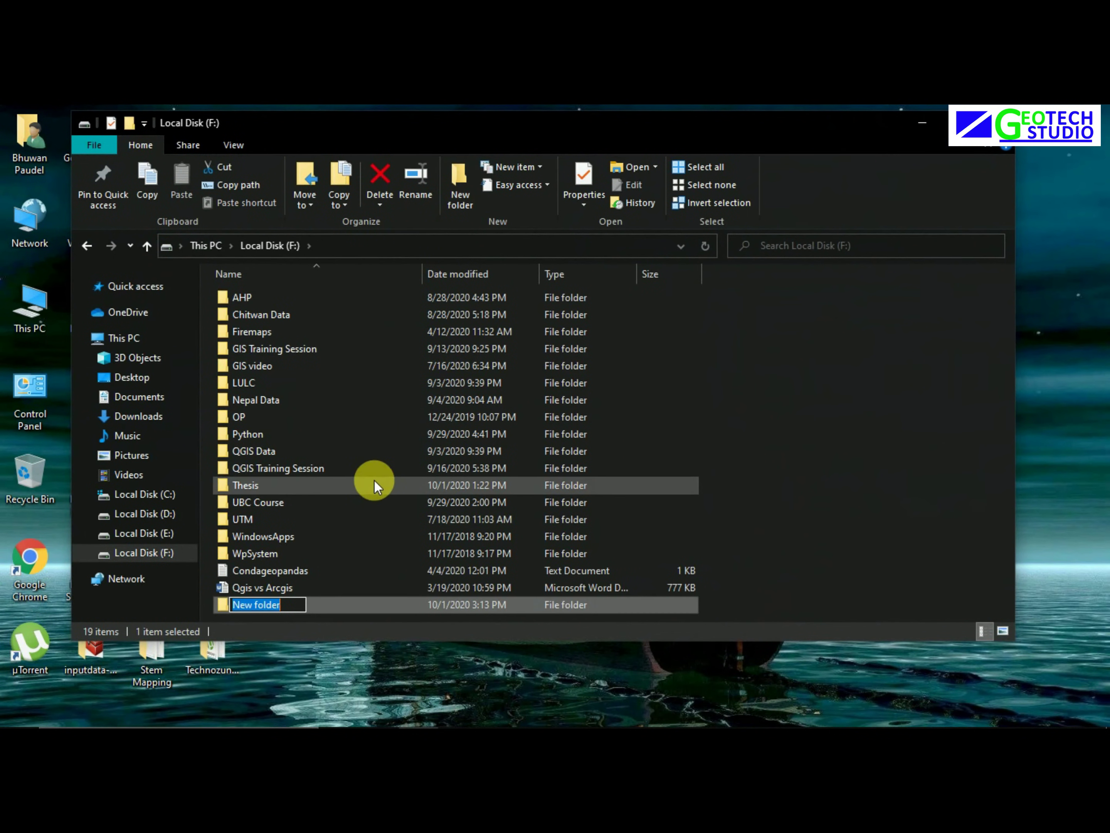
pyautogui.write('Band')
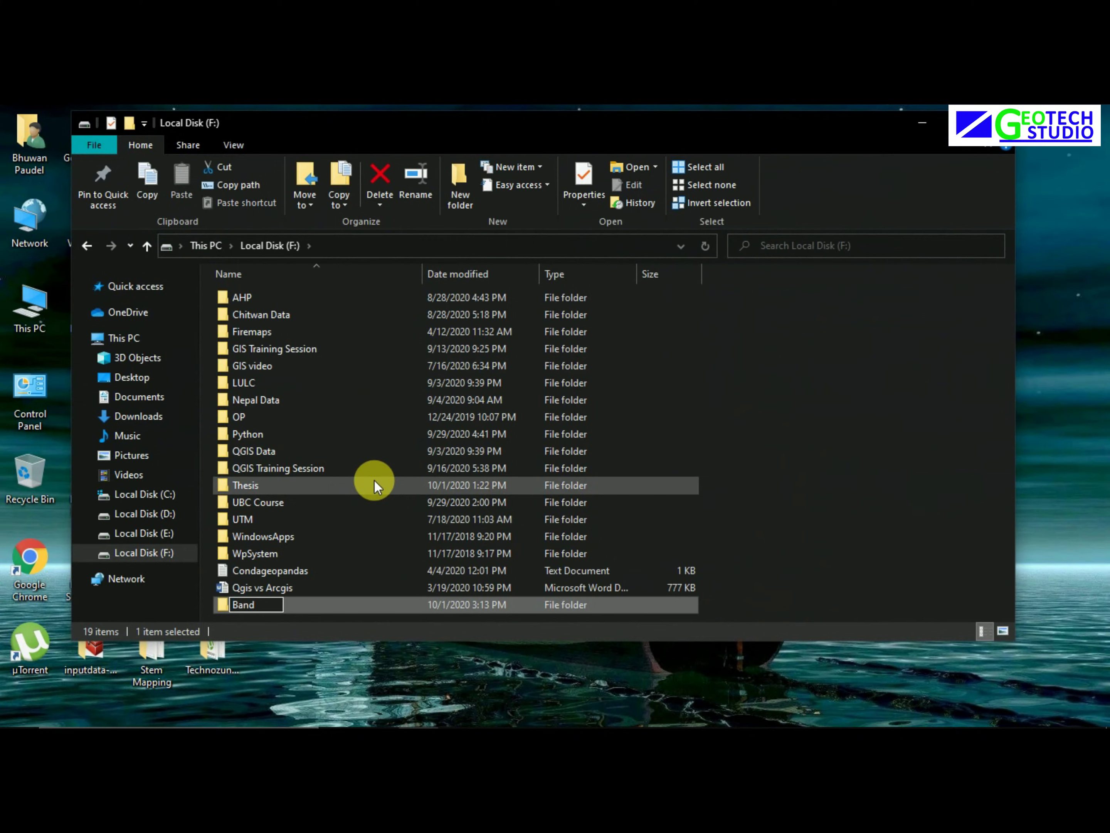
pyautogui.write(' Combination')
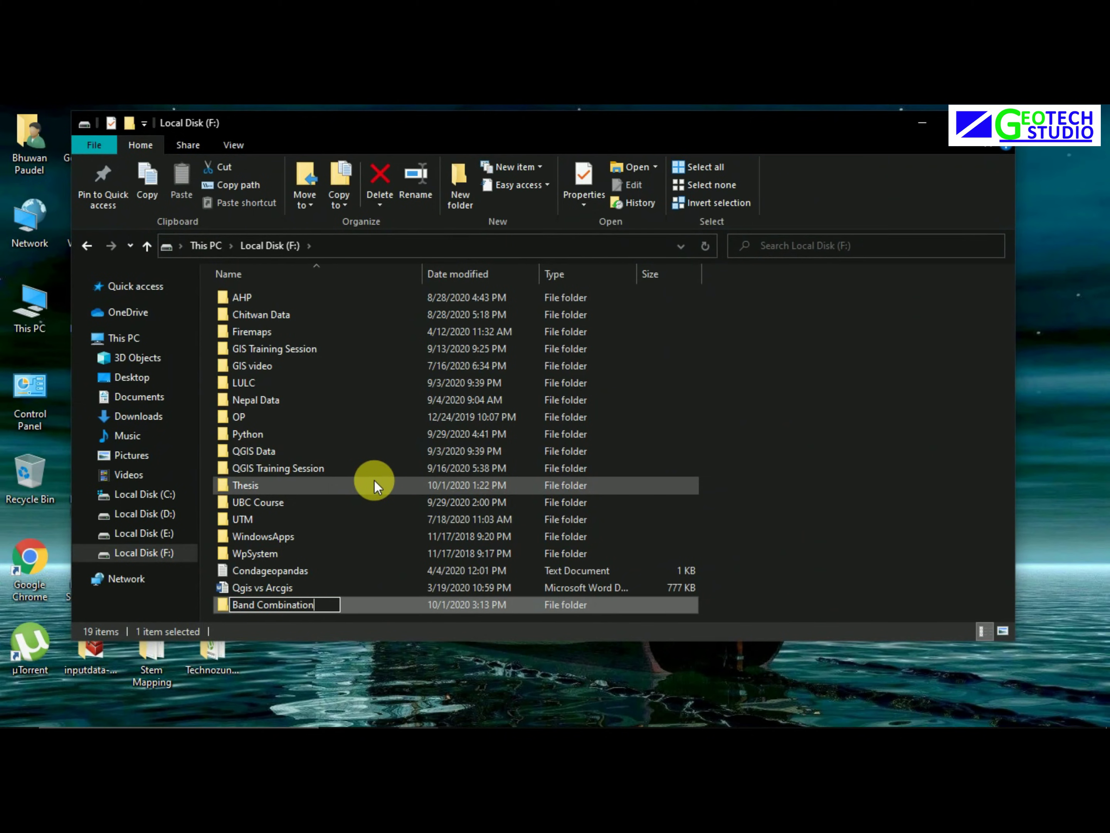
pyautogui.press('Return')
pyautogui.click(882, 555)
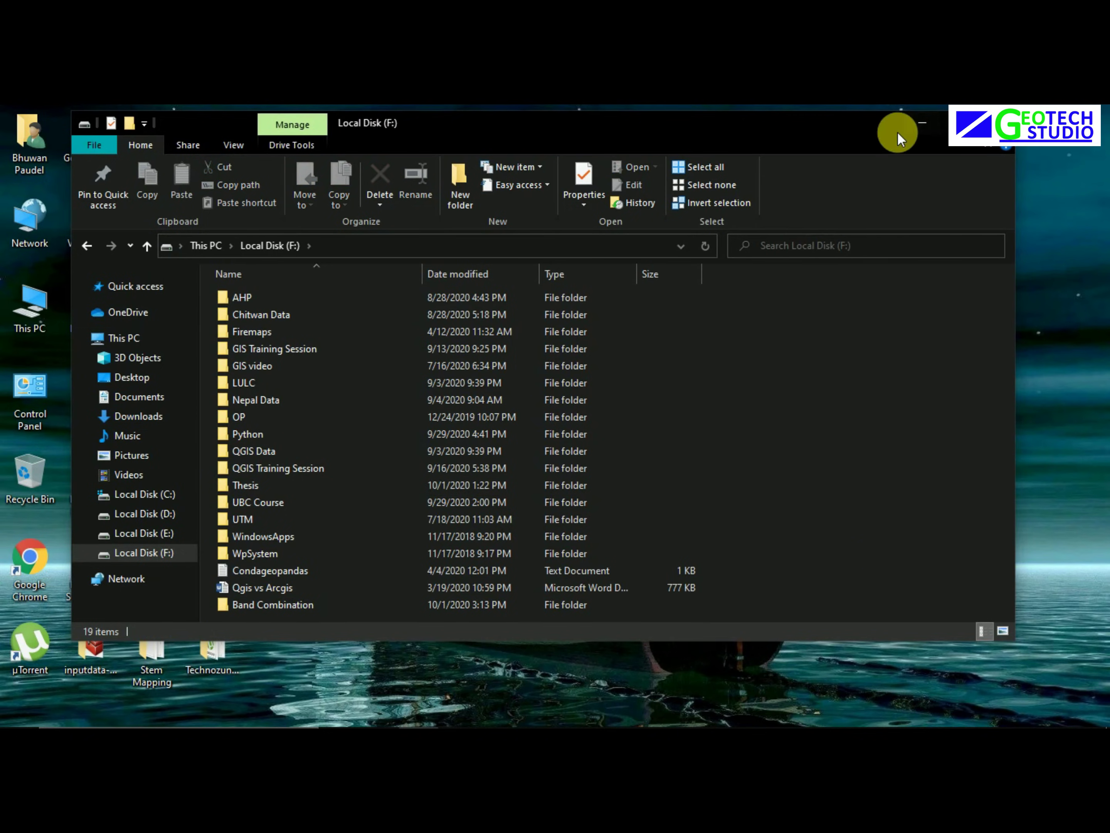
pyautogui.click(921, 125)
# Switch back to QGIS and restore the Semi-Automatic Classification Plugin window
pyautogui.moveTo(633, 720)
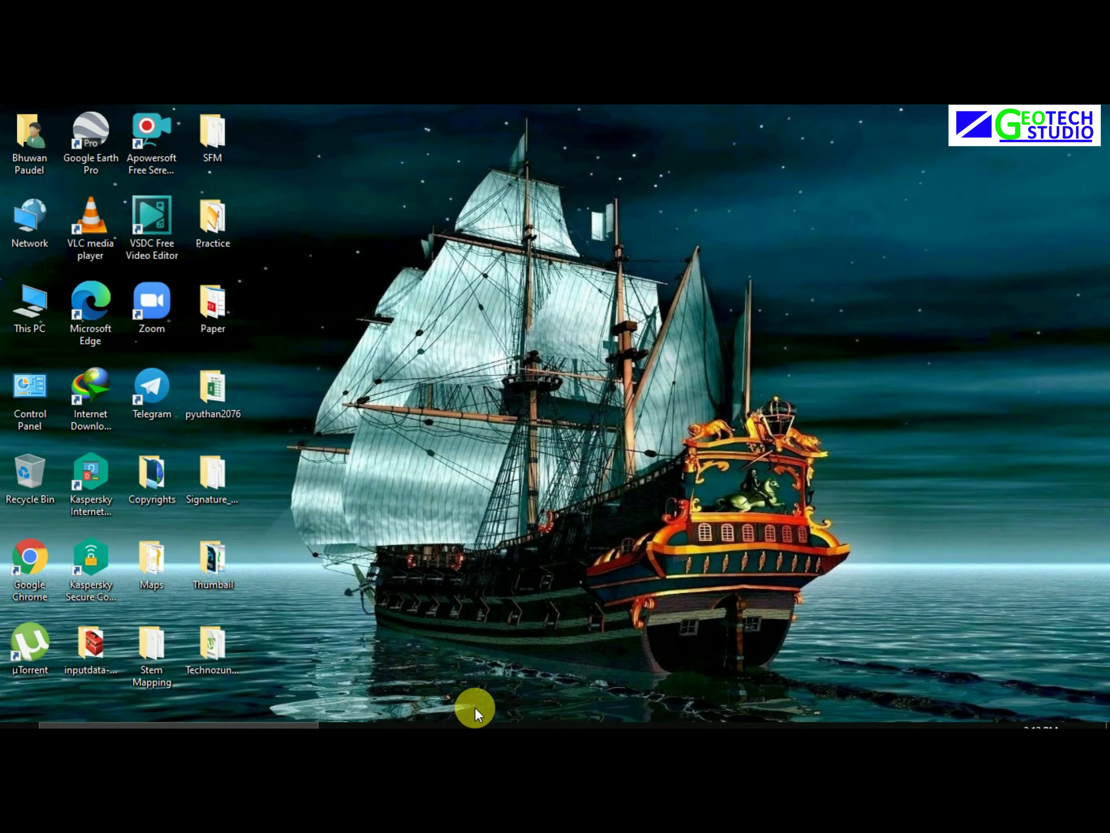
pyautogui.moveTo(539, 717)
pyautogui.click(577, 658)
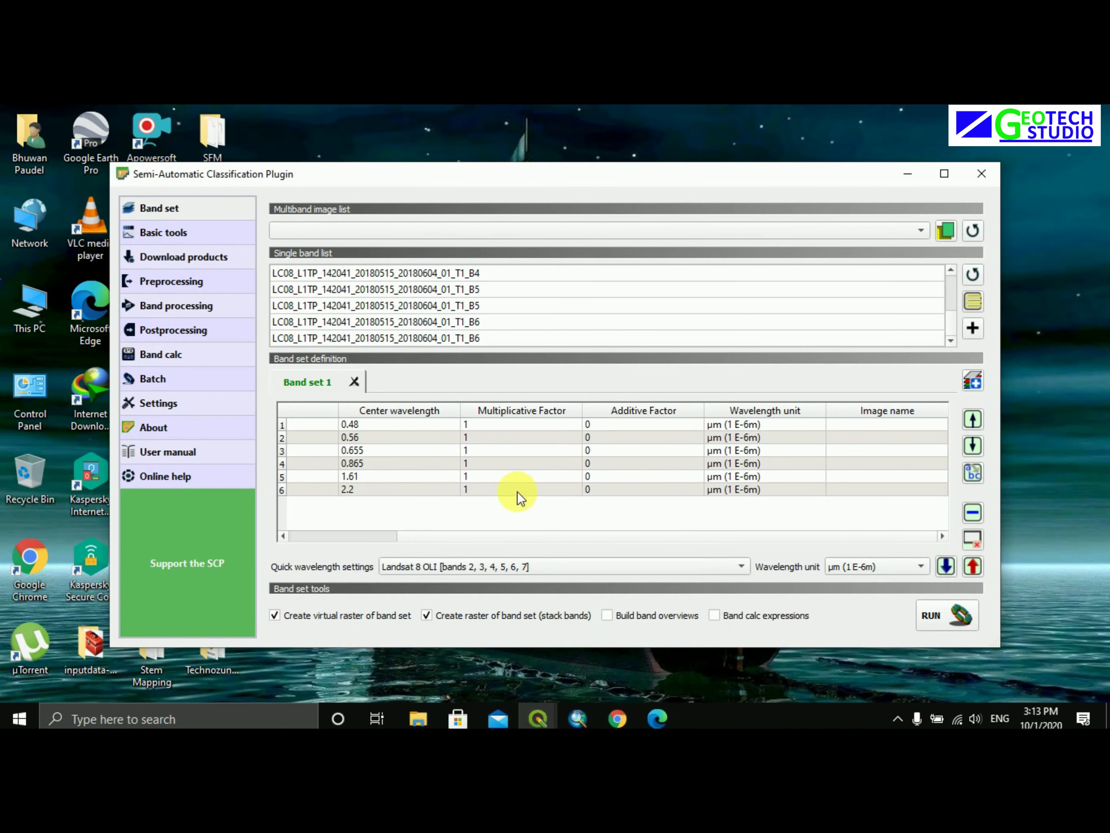
pyautogui.click(512, 669)
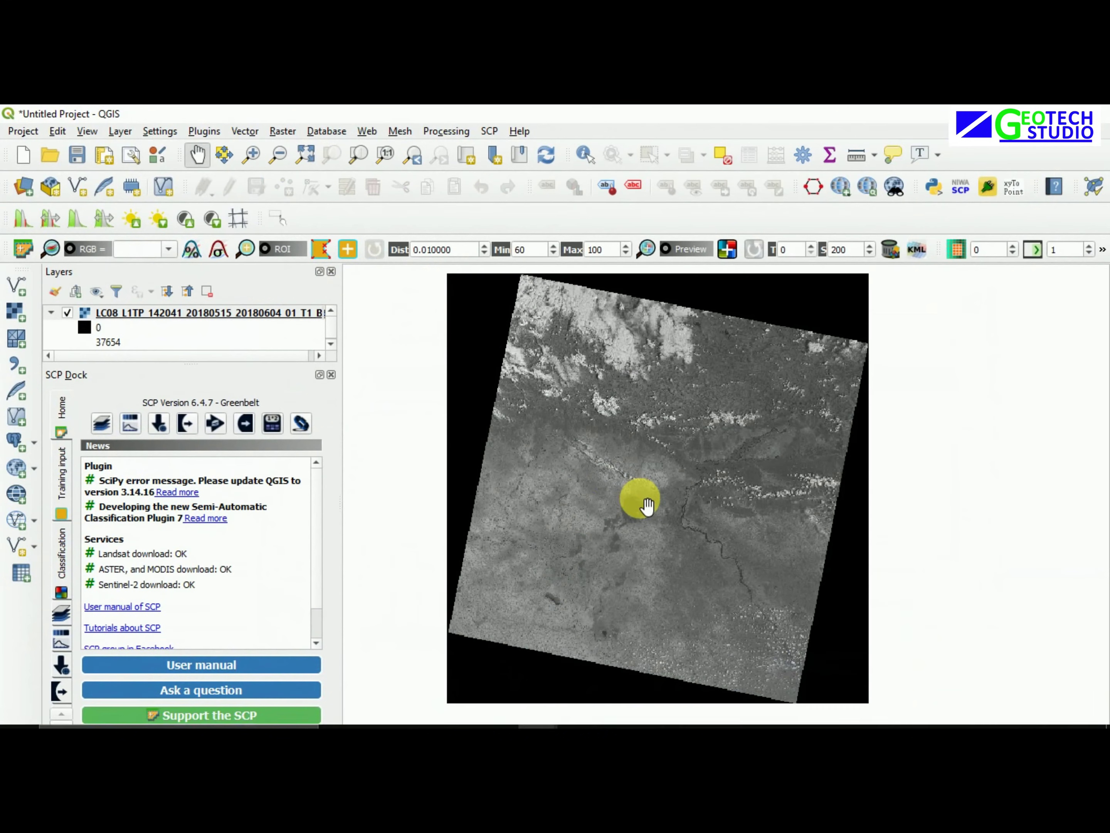
pyautogui.click(639, 610)
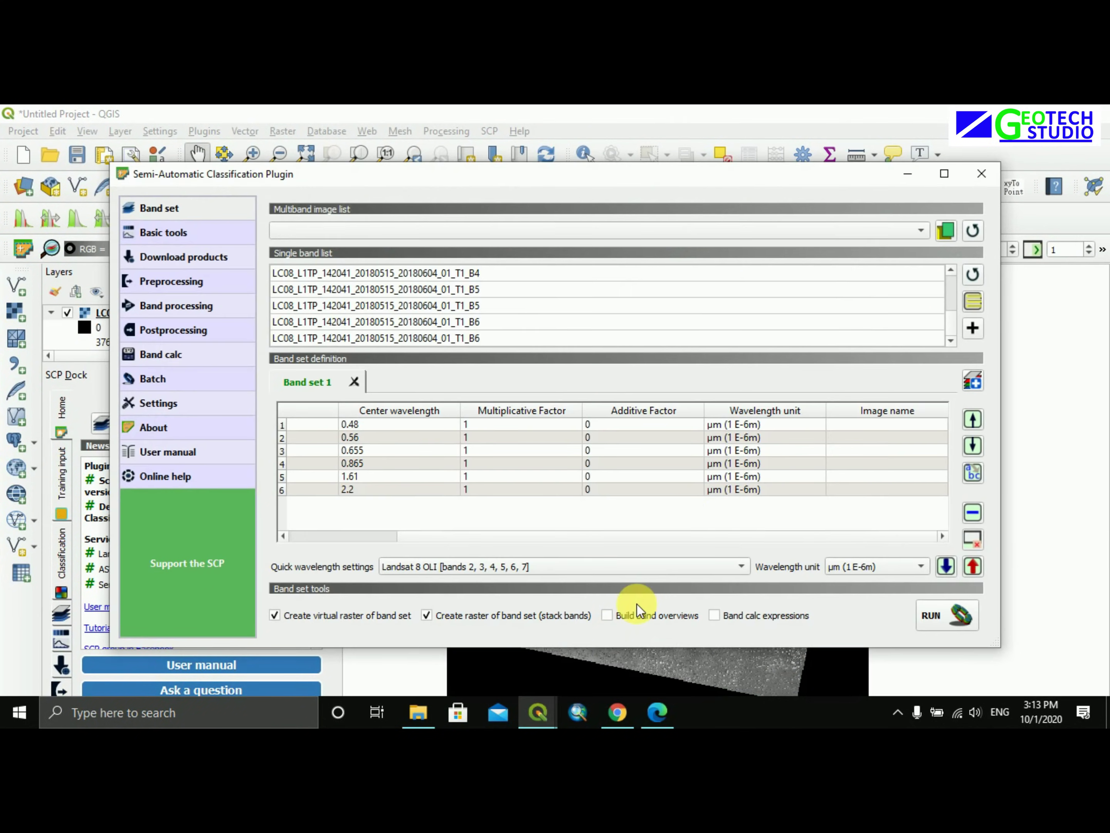
# Run the band set tools with the Band Combination folder on Local Disk (F:) as output directory, and close the plugin window
pyautogui.click(938, 614)
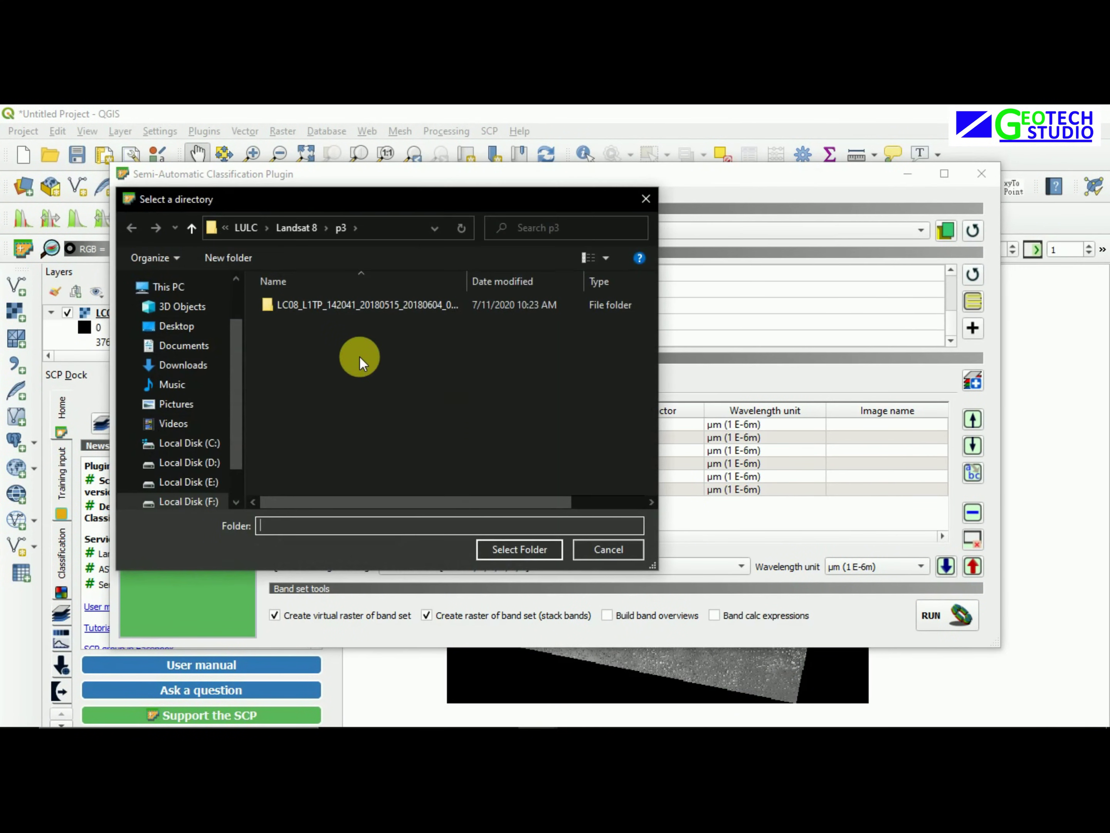
pyautogui.click(292, 228)
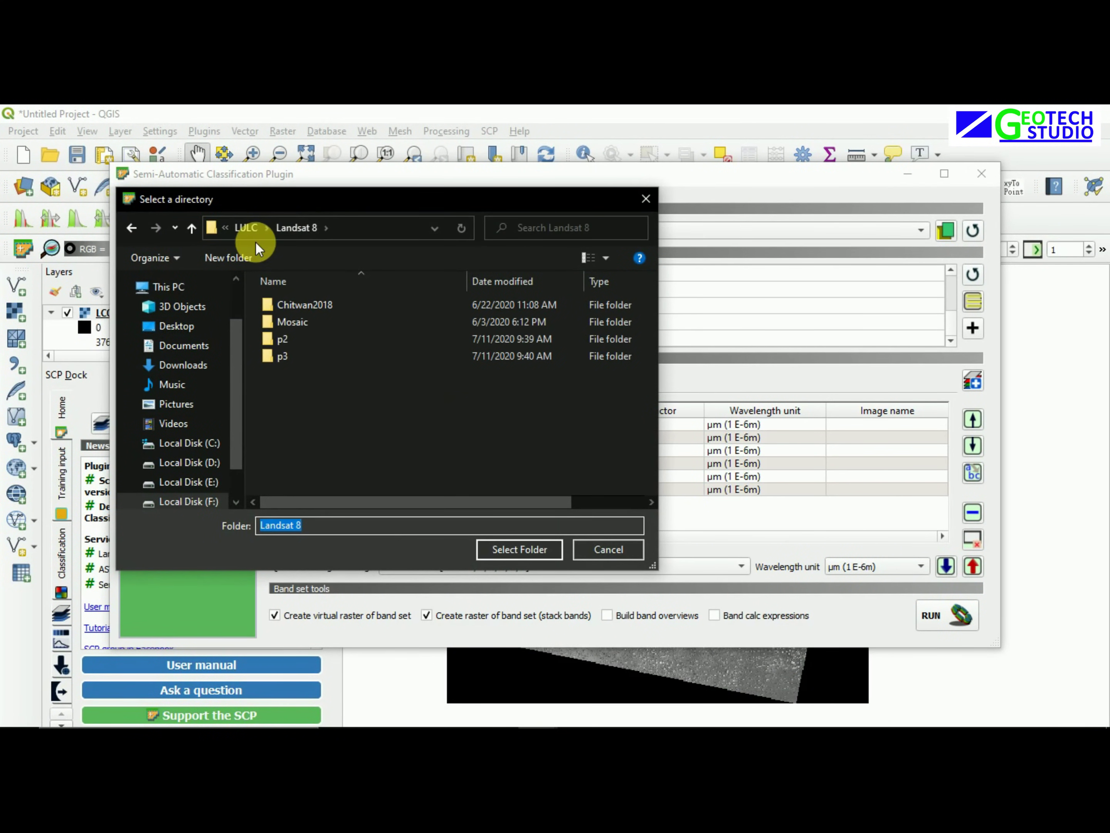
pyautogui.click(245, 227)
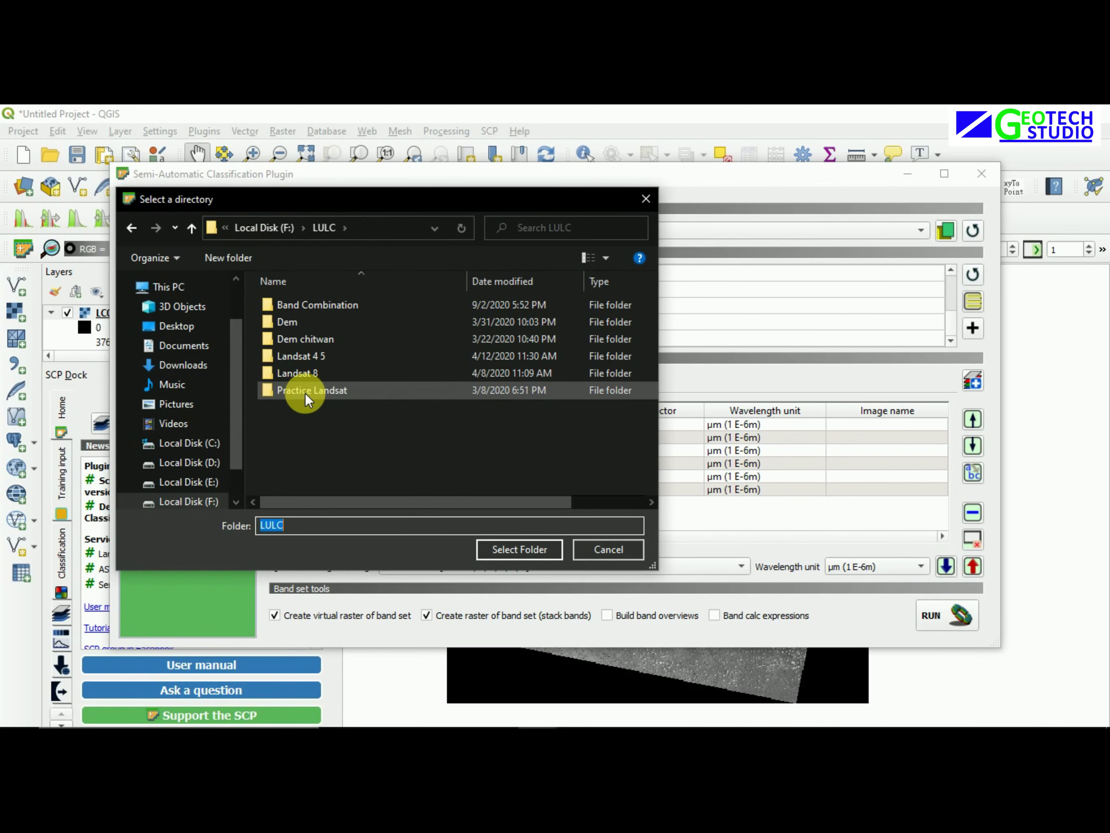
pyautogui.click(282, 228)
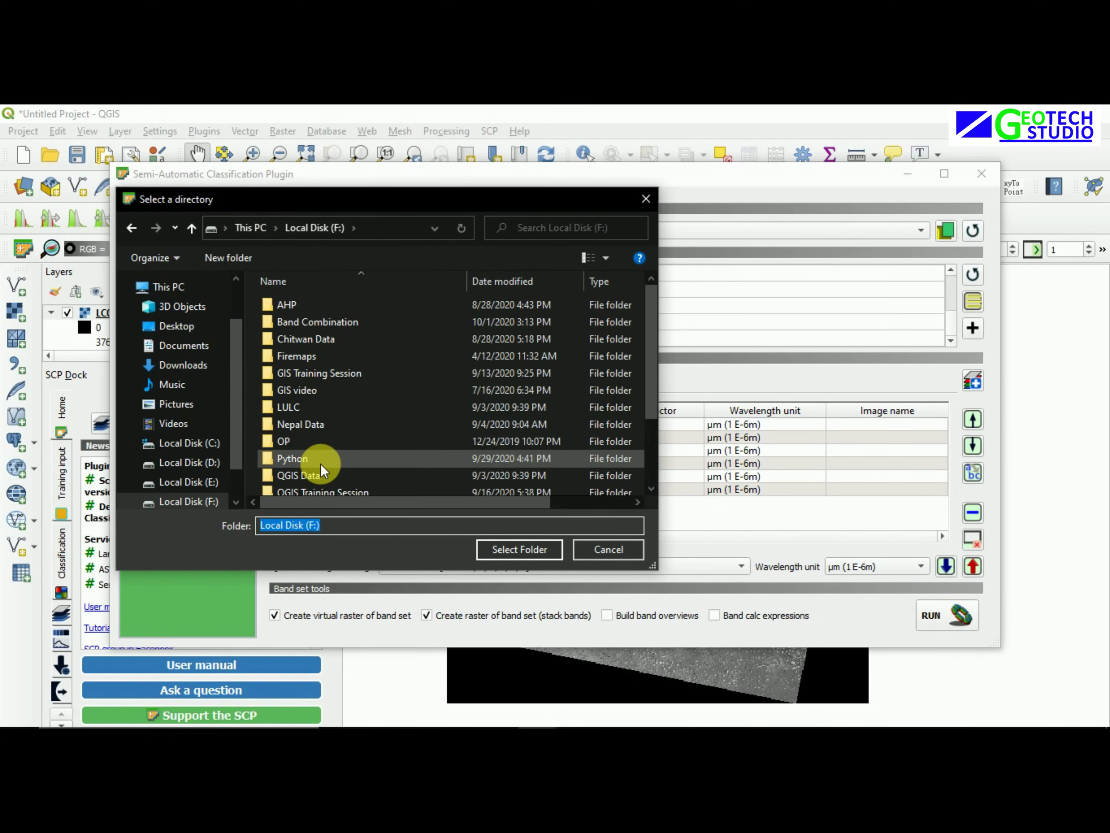
pyautogui.scroll(-2, 325, 456)
pyautogui.scroll(2, 318, 394)
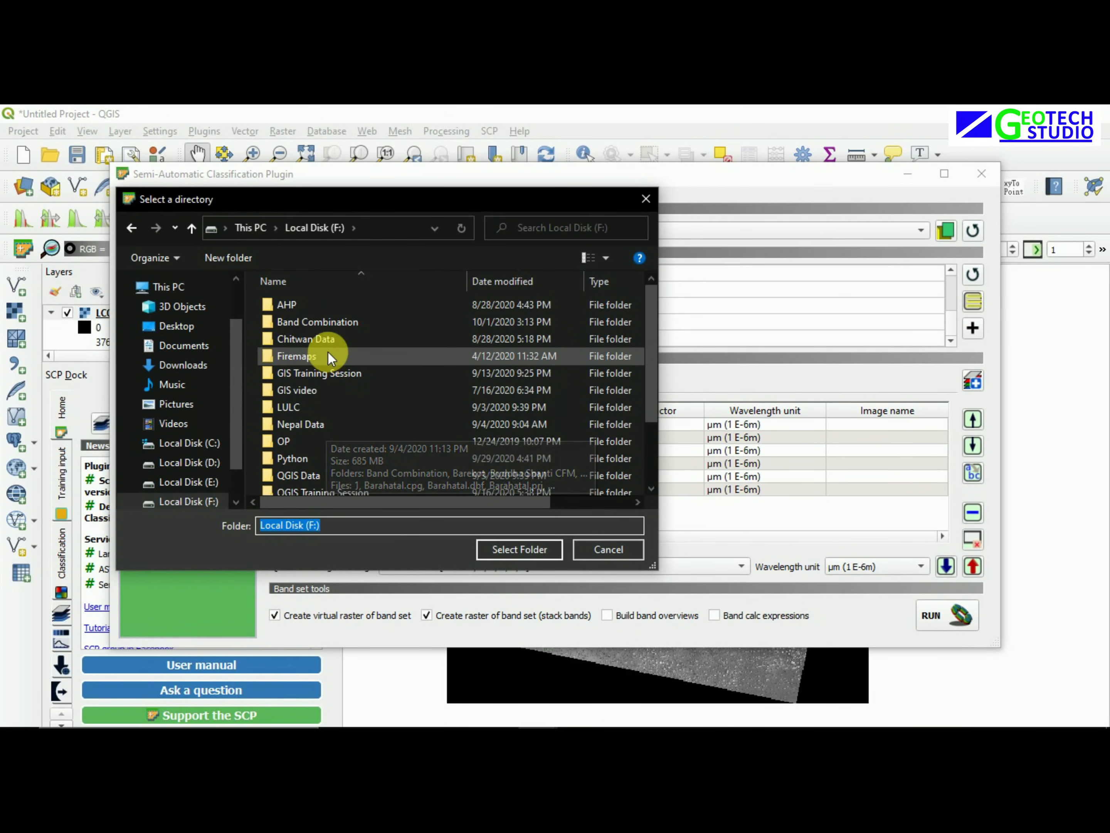
pyautogui.click(330, 323)
pyautogui.click(510, 549)
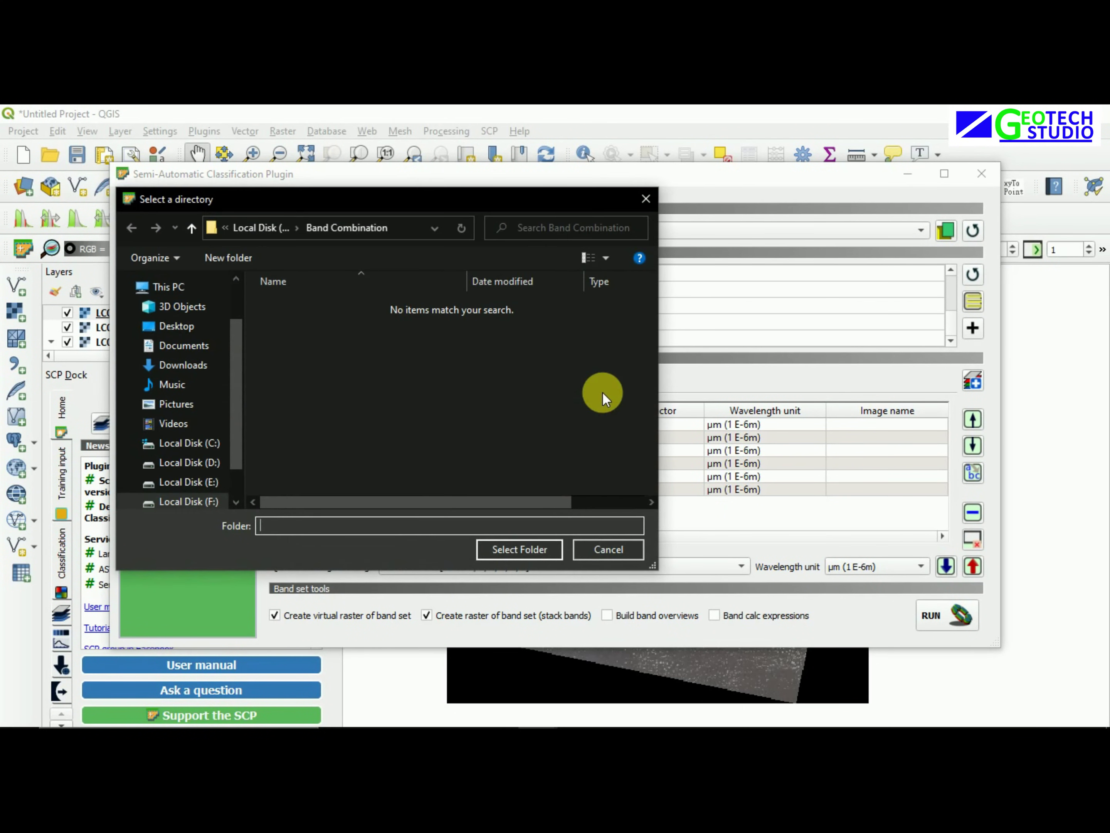
pyautogui.click(599, 548)
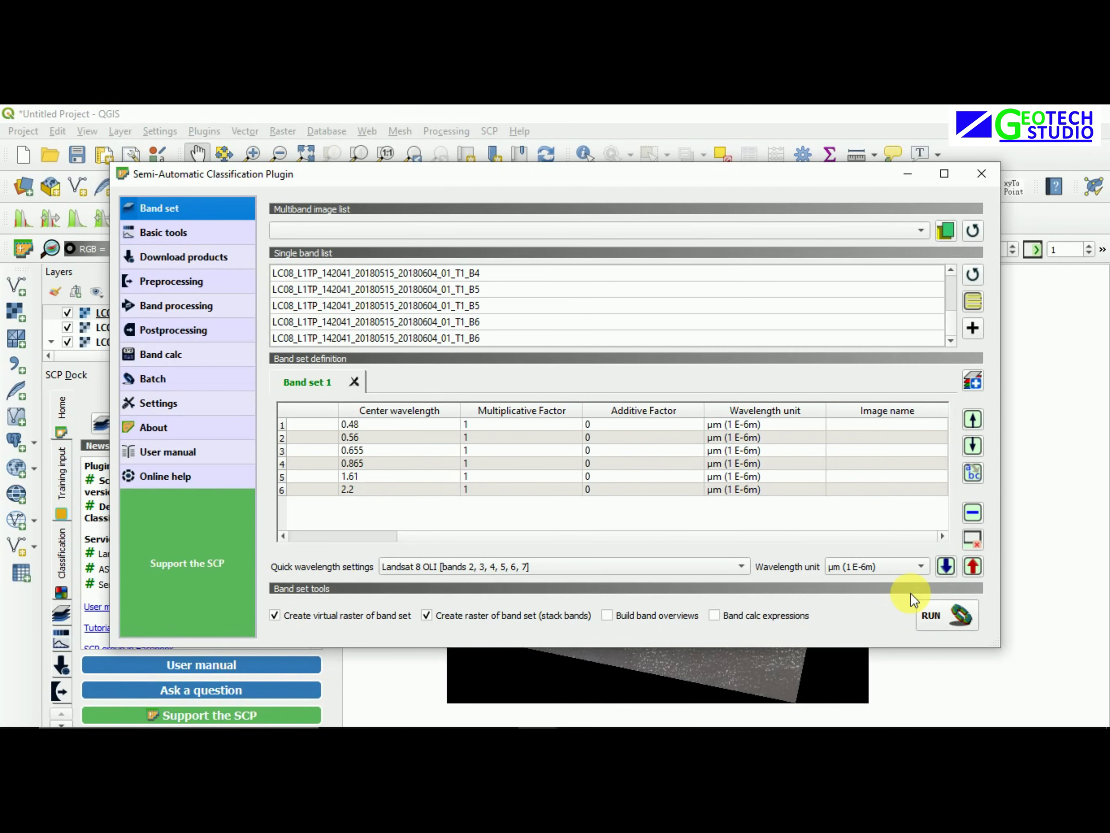
pyautogui.click(980, 174)
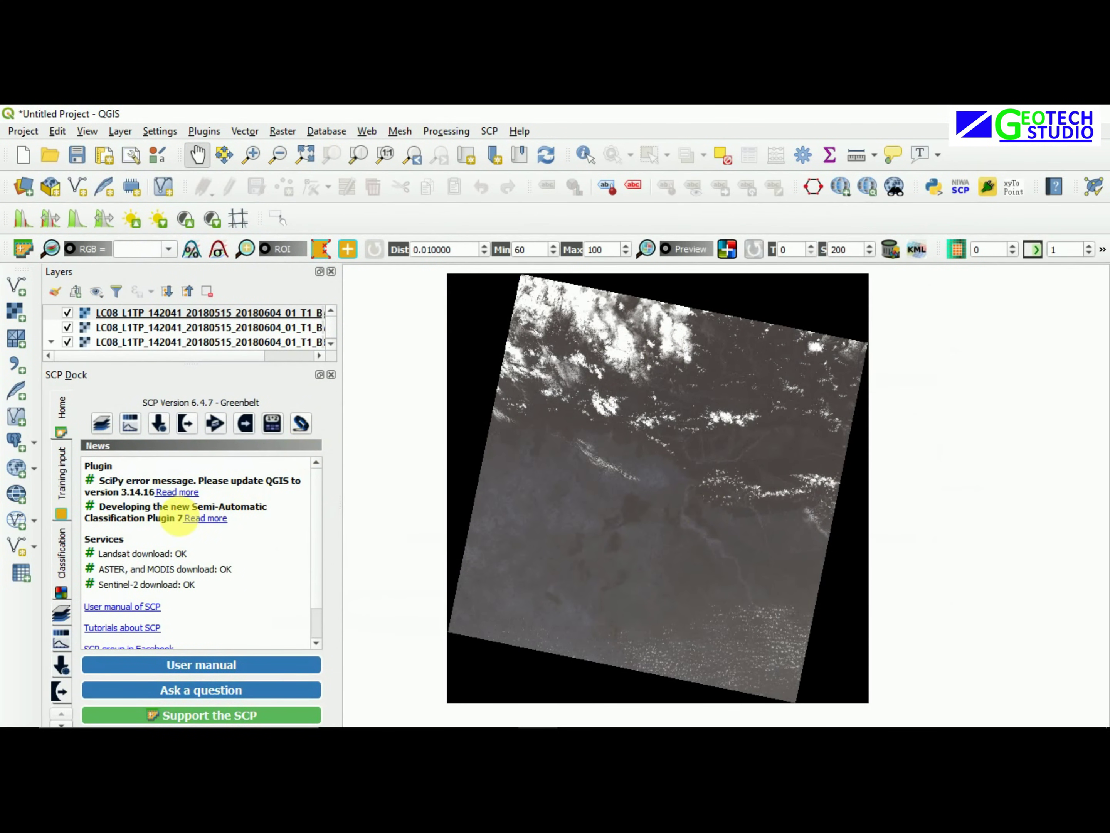
# Close the SCP Dock and widen the Layers panel to fit the full layer names, with the virtual raster layer selected
pyautogui.click(331, 375)
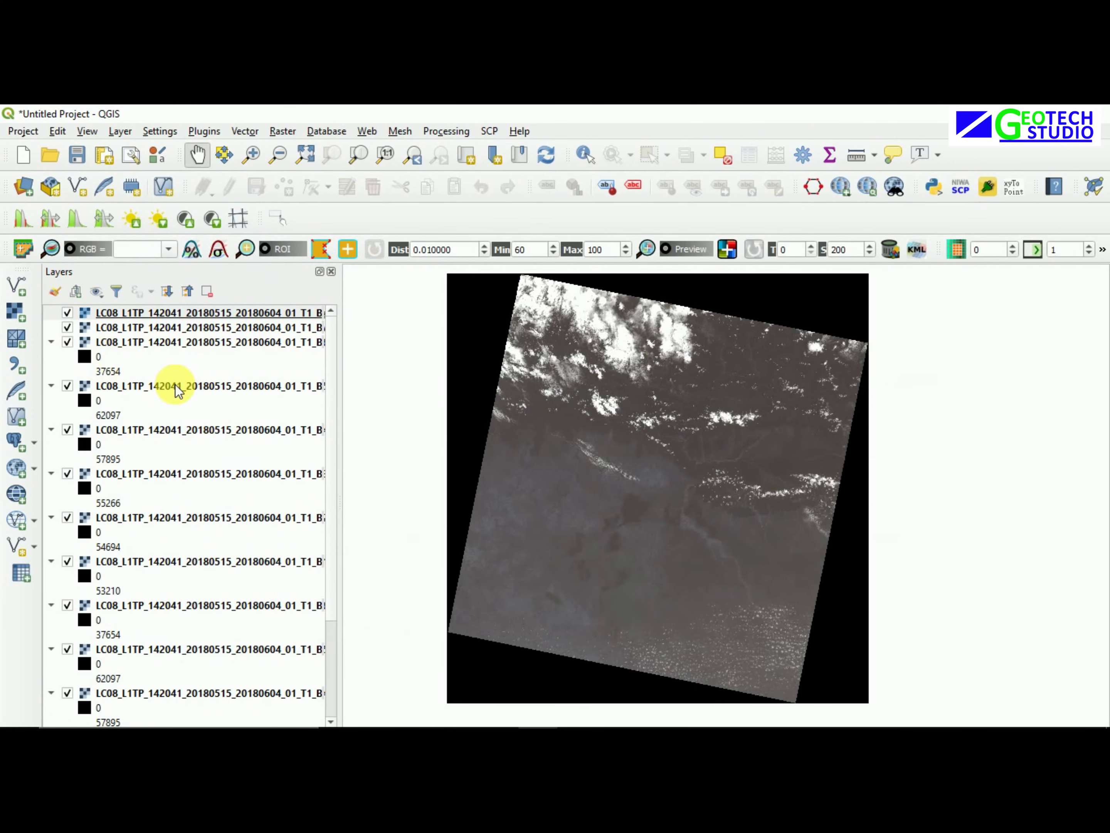
pyautogui.moveTo(348, 490); pyautogui.dragTo(449, 470)
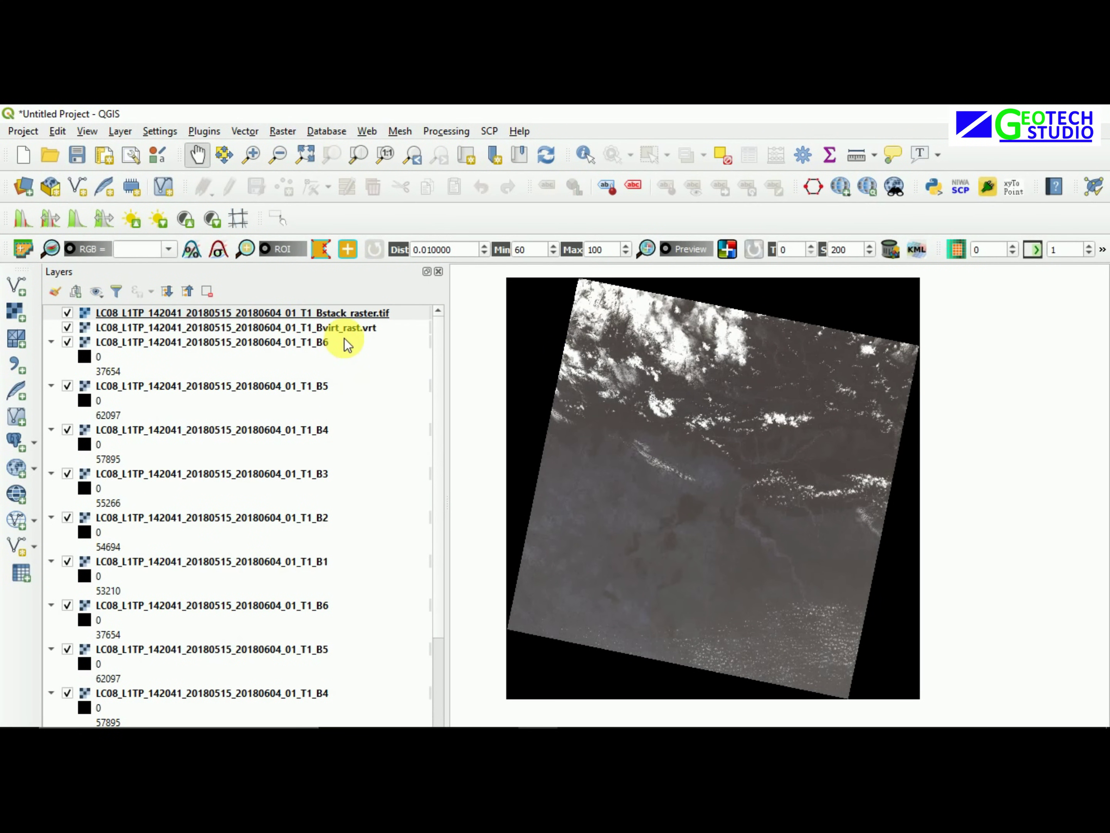
pyautogui.click(323, 330)
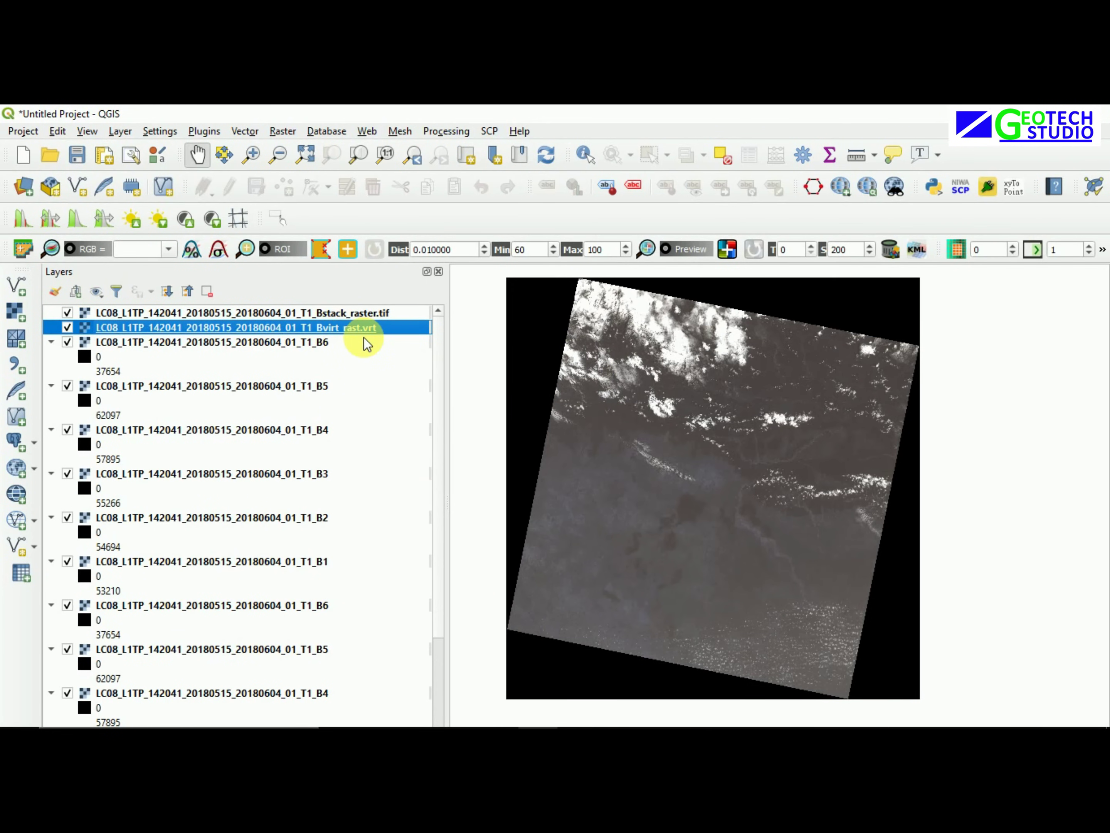
# Select the stacked raster layer, reopen the SCP Dock to review the band set tools that create both rasters, and close the plugin windows
pyautogui.click(347, 314)
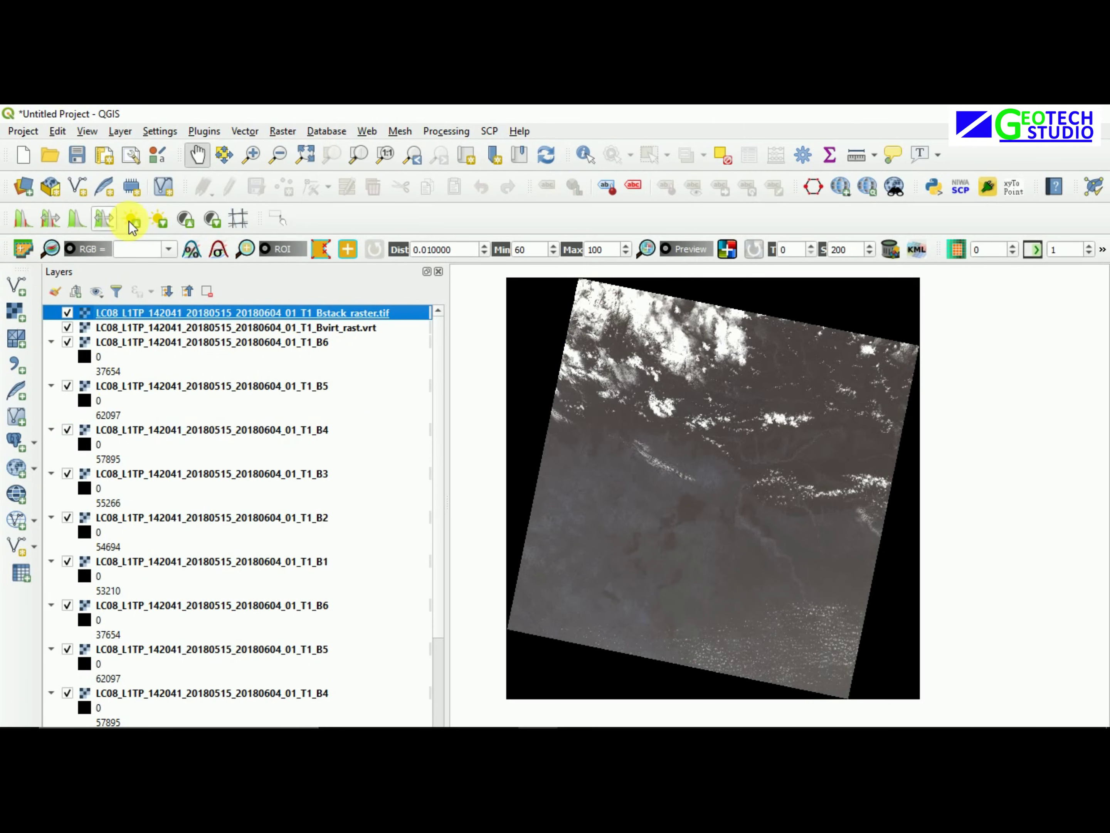
pyautogui.rightClick(410, 205)
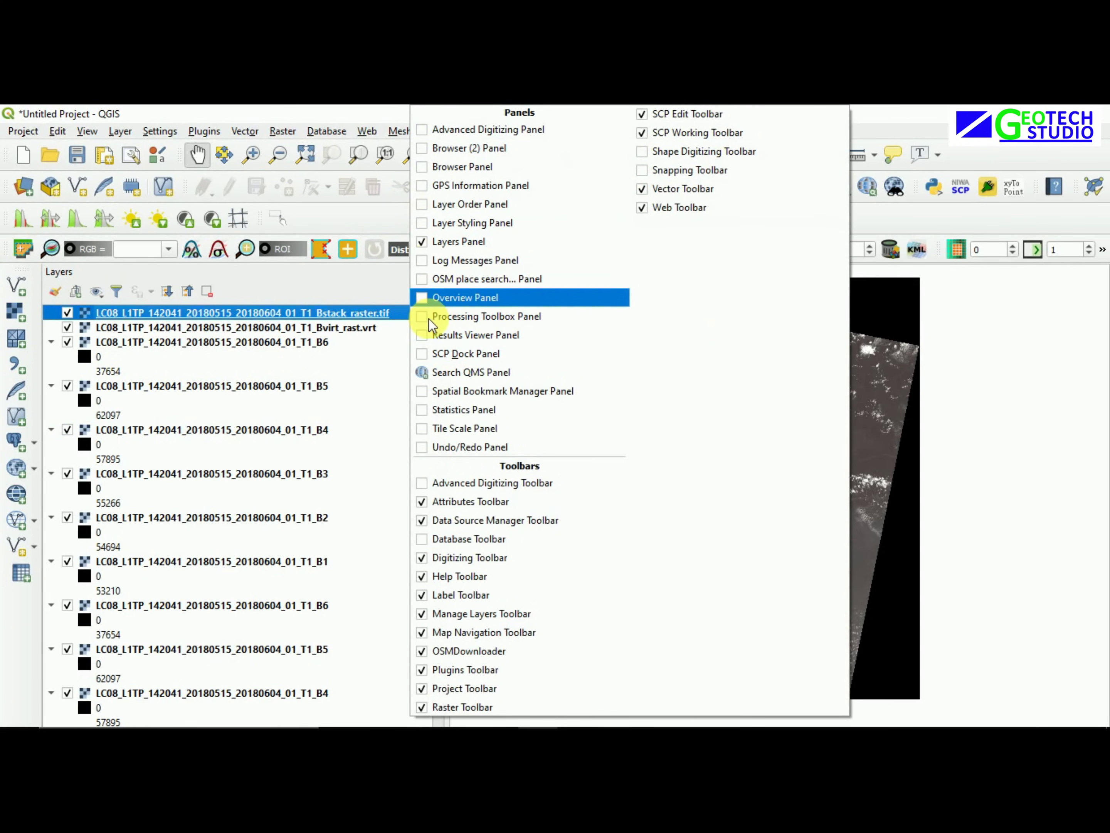
pyautogui.click(428, 356)
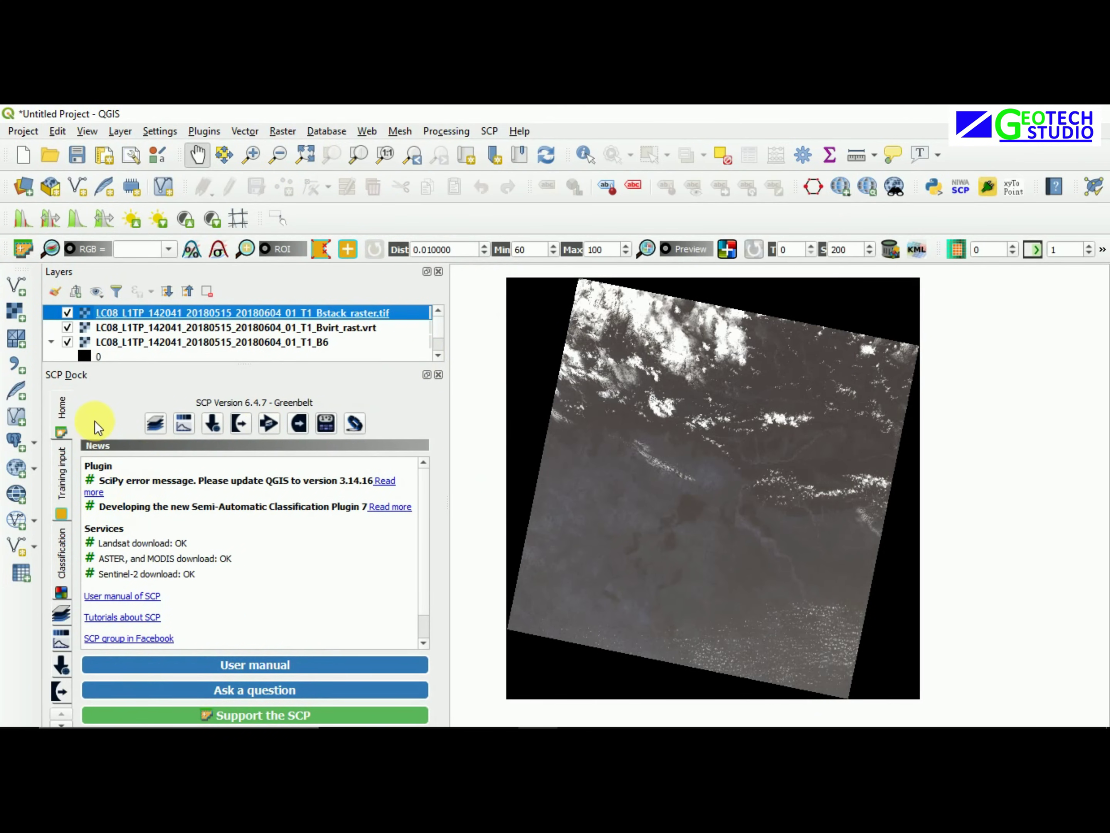
pyautogui.click(154, 423)
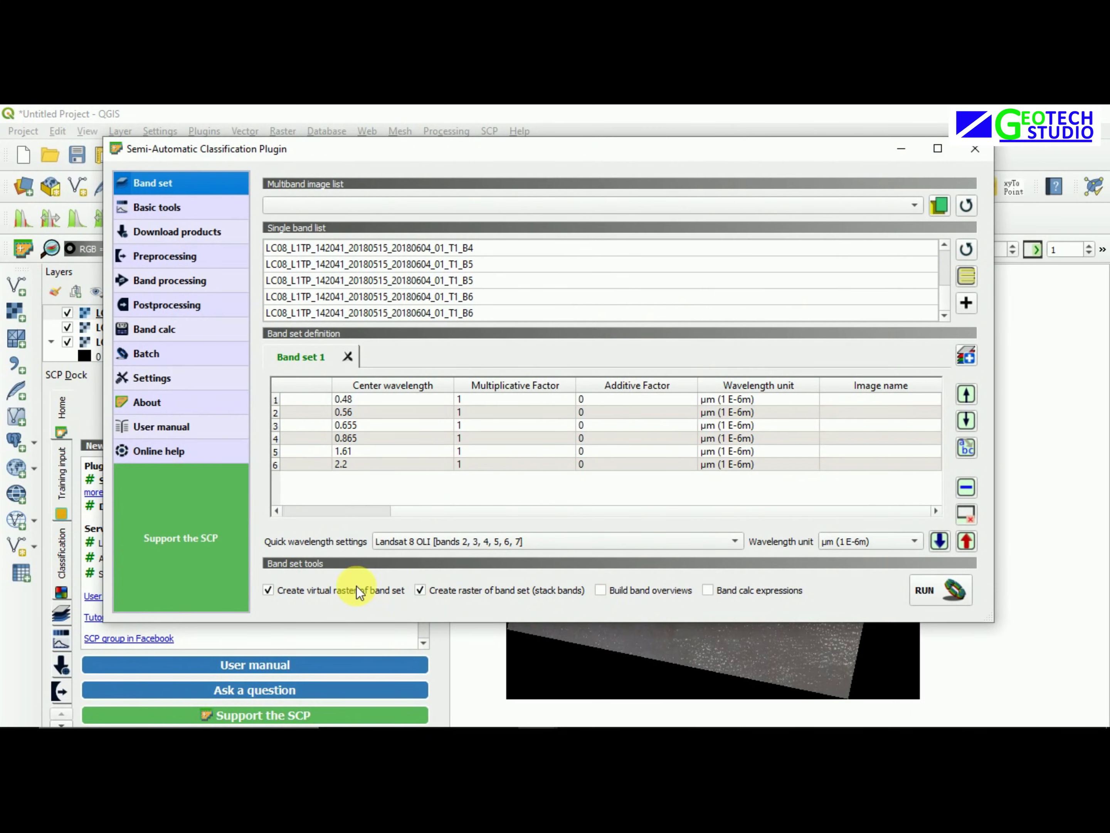
pyautogui.click(973, 150)
pyautogui.scroll(-2, 136, 333)
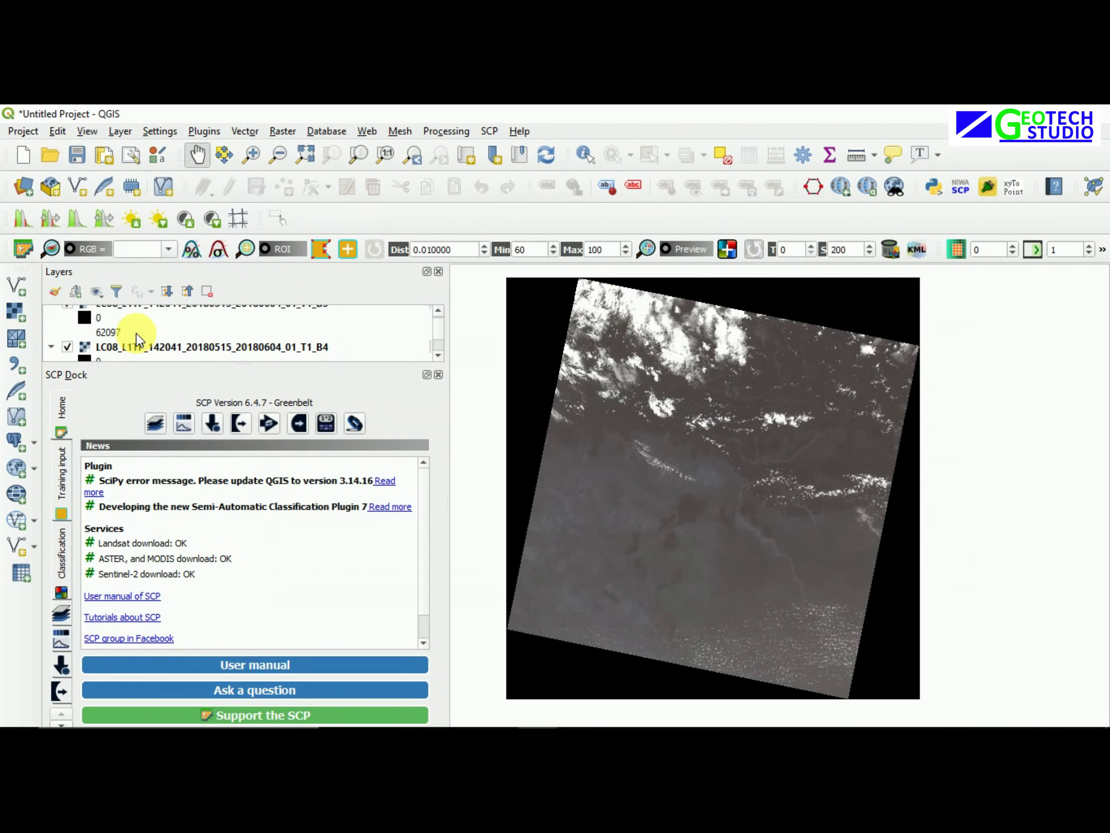
pyautogui.scroll(2, 131, 336)
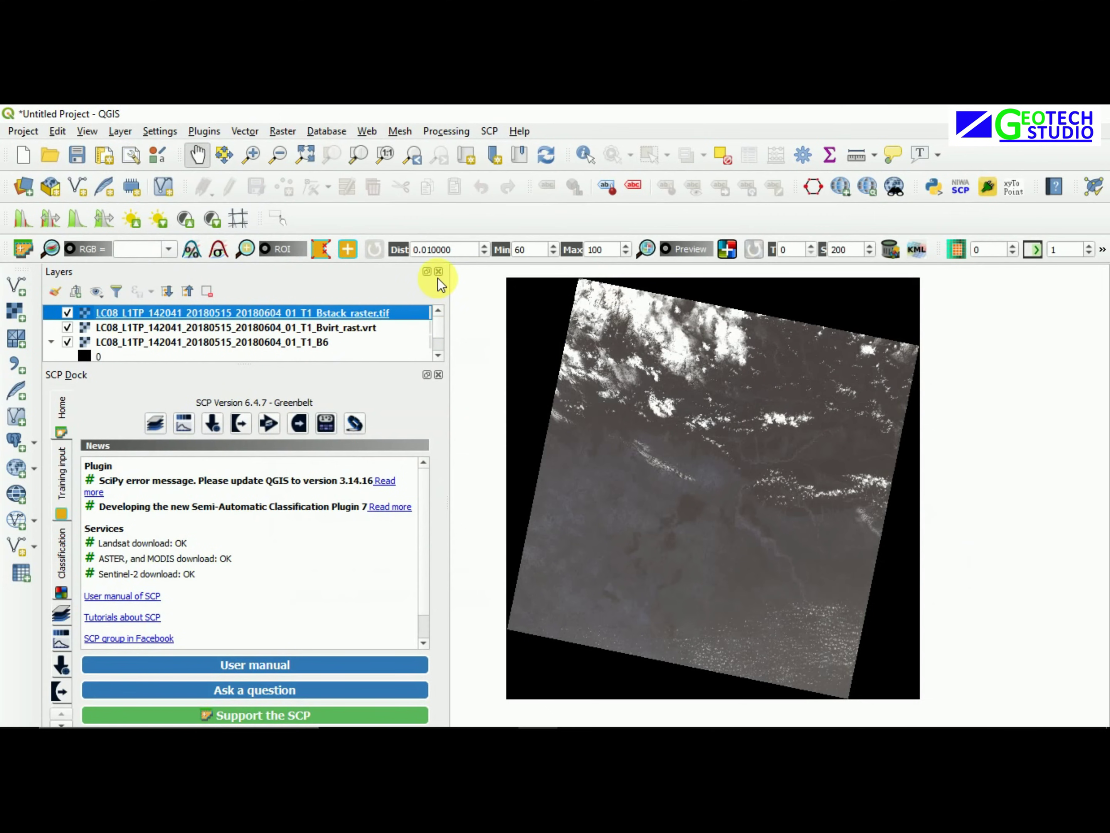
pyautogui.click(441, 376)
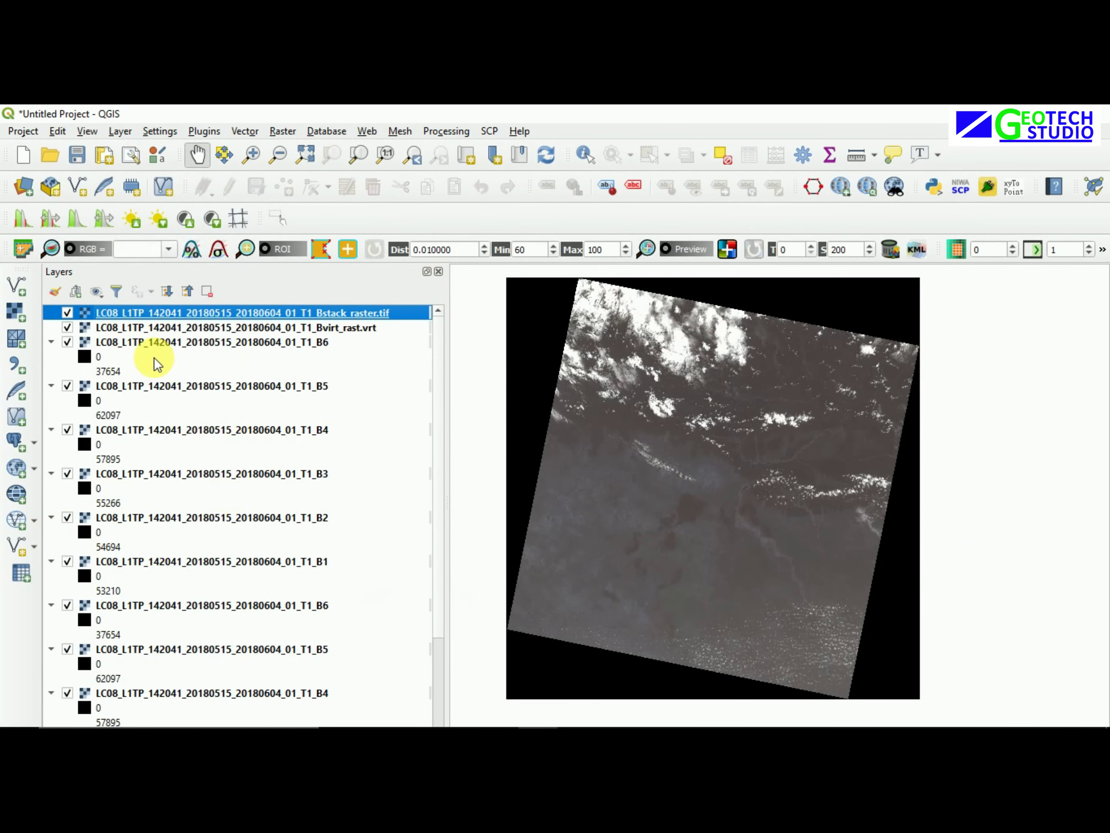
# Remove the uppermost B6 band layer and the B1 band layer at the end of the layer list
pyautogui.rightClick(150, 344)
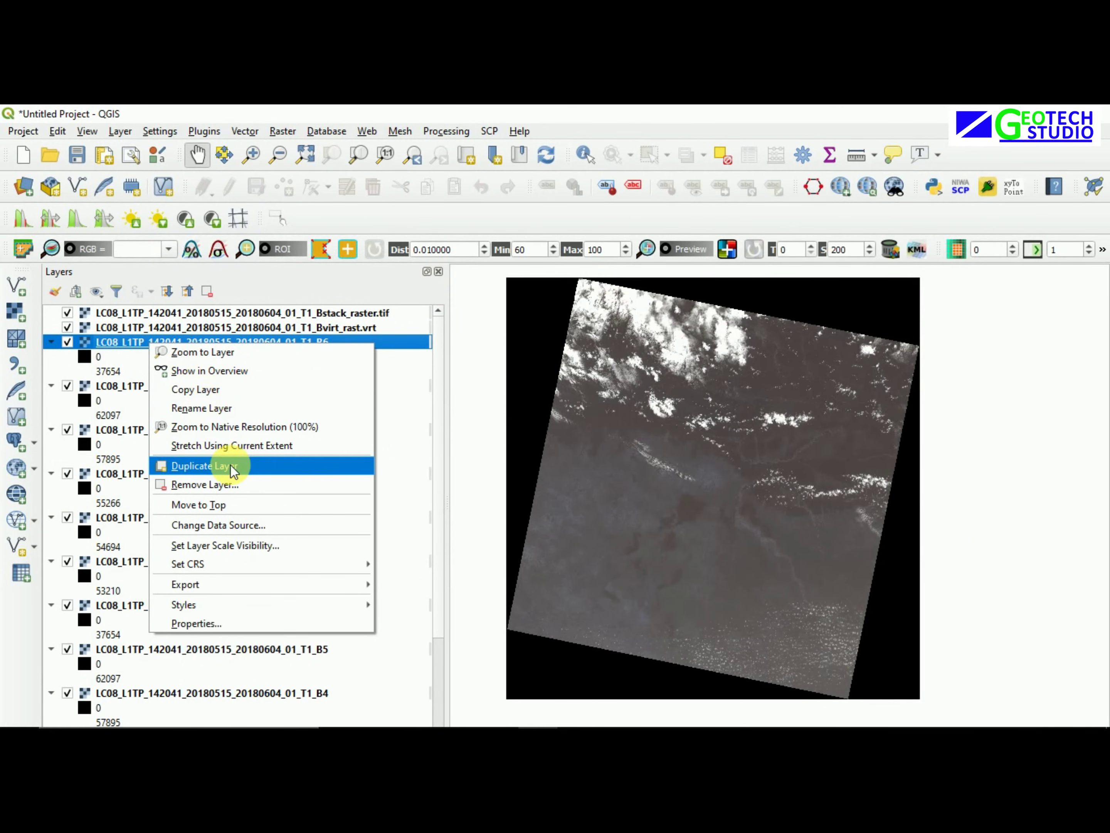
pyautogui.click(231, 484)
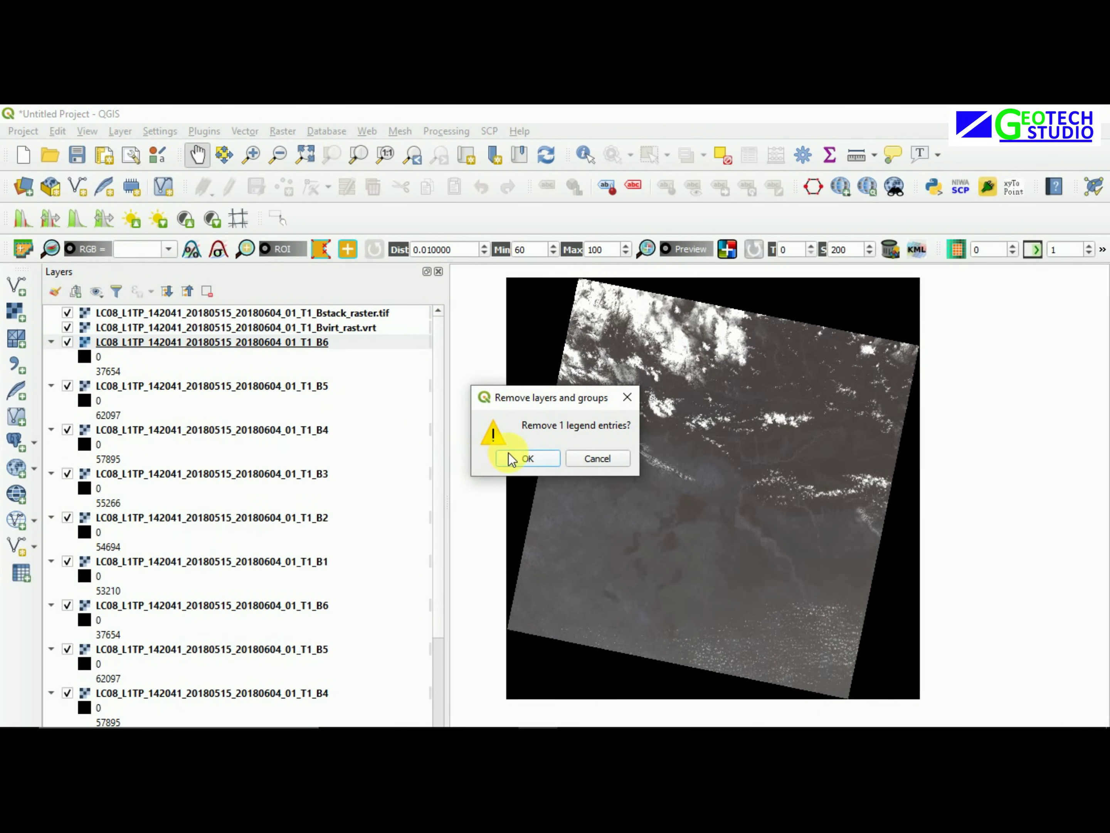
pyautogui.click(509, 457)
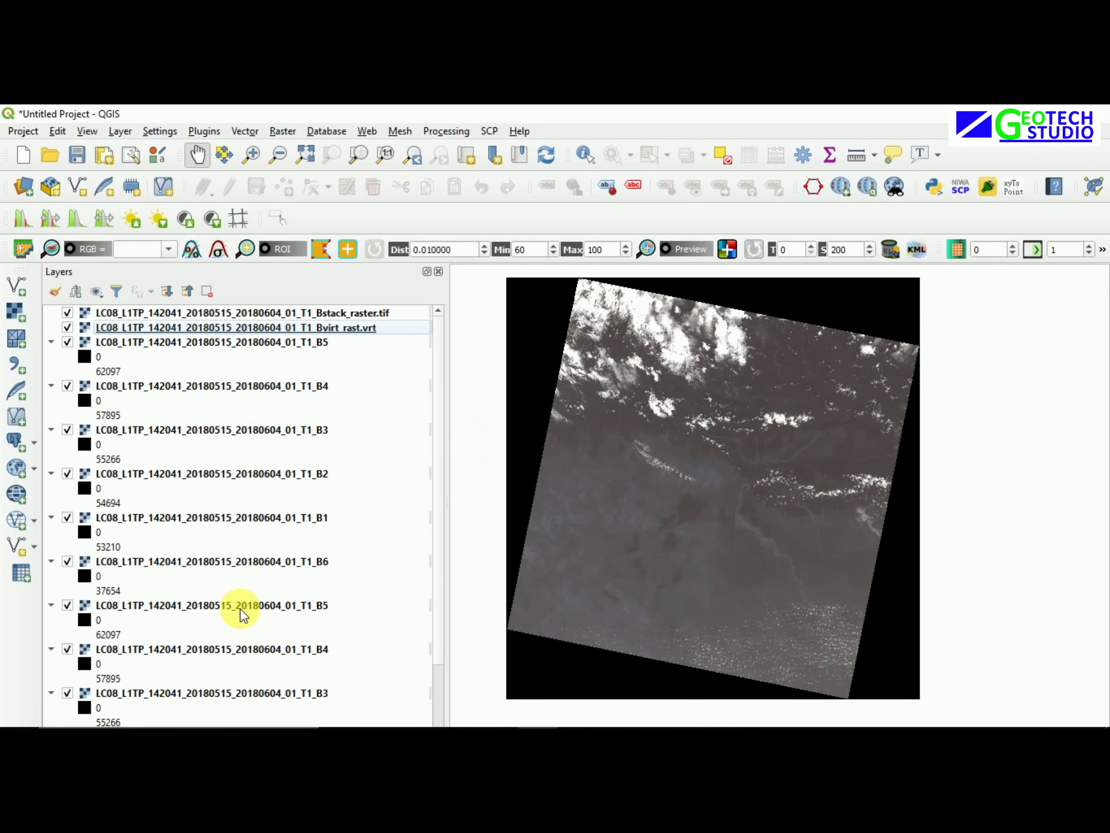
pyautogui.scroll(-2, 373, 611)
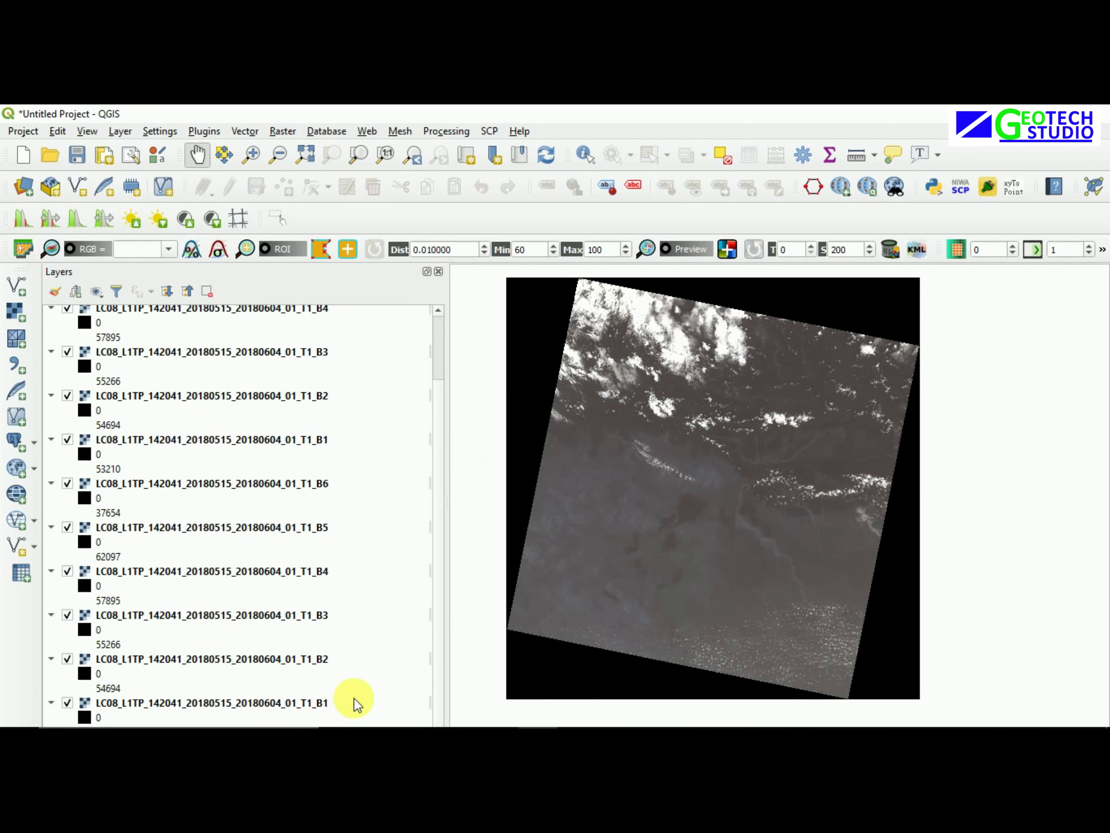
pyautogui.moveTo(353, 704)
pyautogui.mouseDown()
pyautogui.moveTo(334, 706)
pyautogui.moveTo(336, 686)
pyautogui.mouseUp()
pyautogui.rightClick(333, 700)
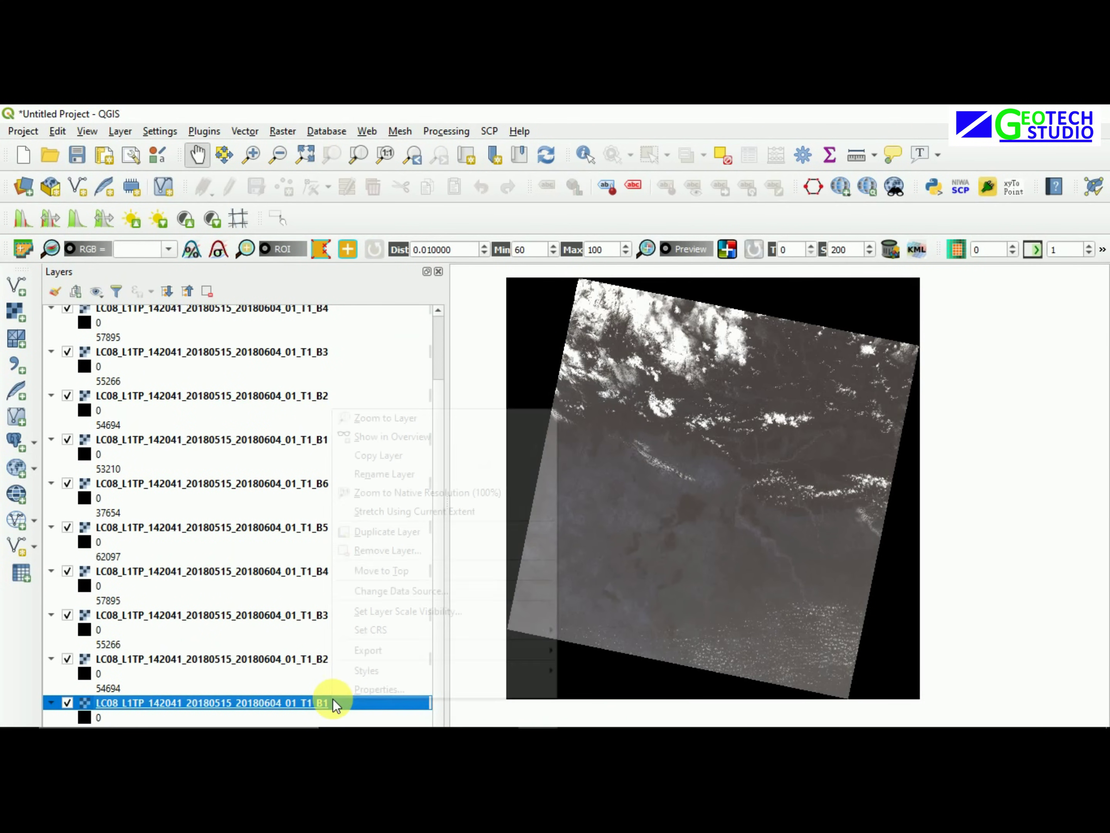
pyautogui.click(387, 549)
pyautogui.click(515, 459)
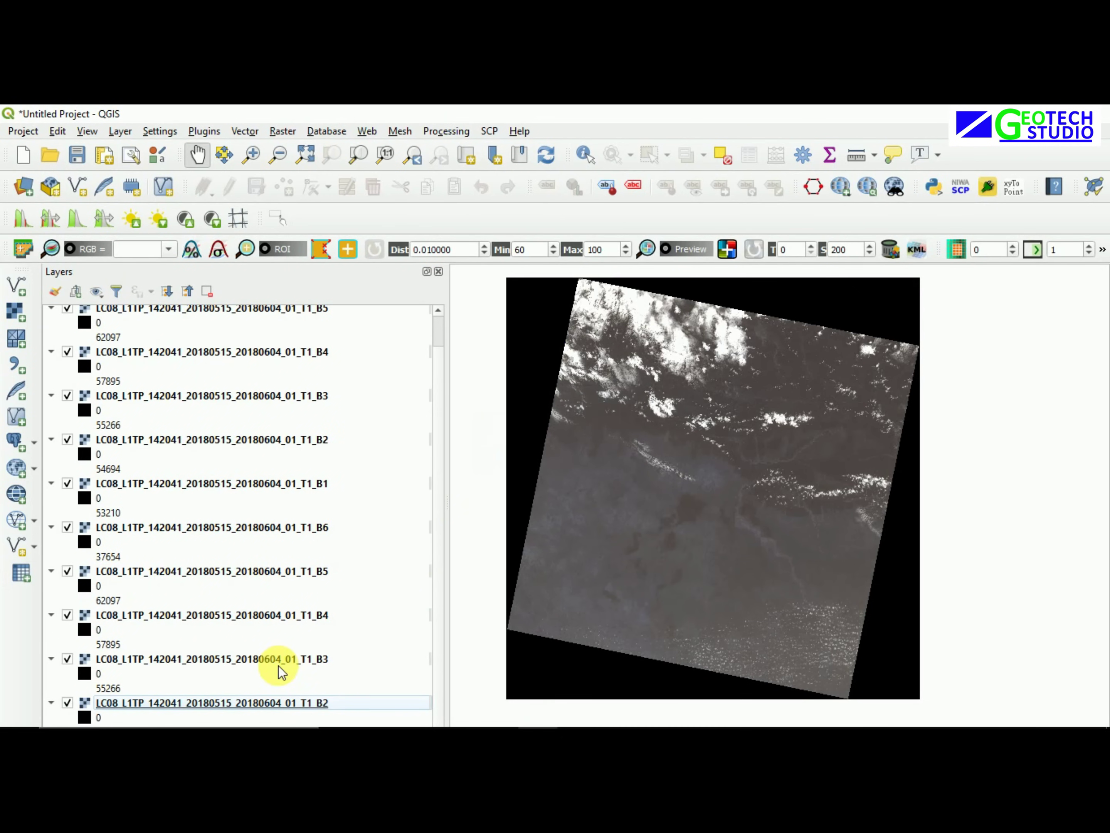
# Remove the second B2 and B3 band layers at the end of the layer list
pyautogui.rightClick(269, 696)
pyautogui.click(338, 549)
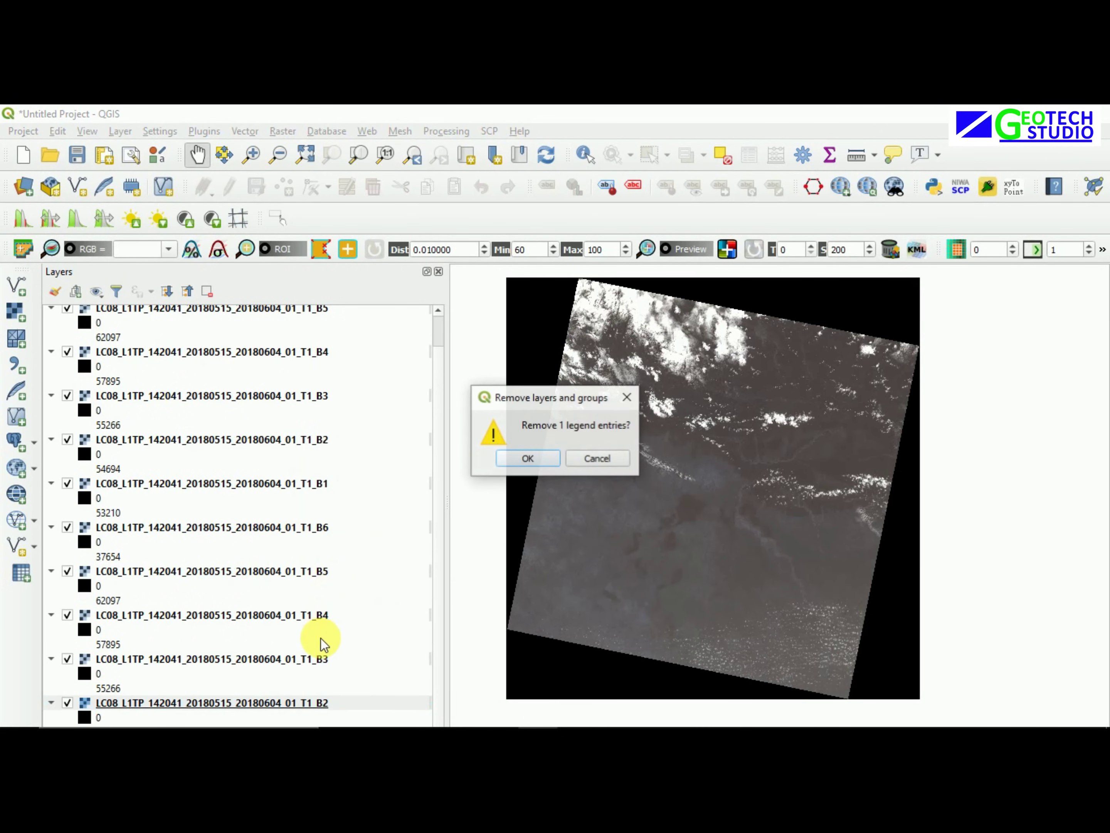
pyautogui.click(517, 461)
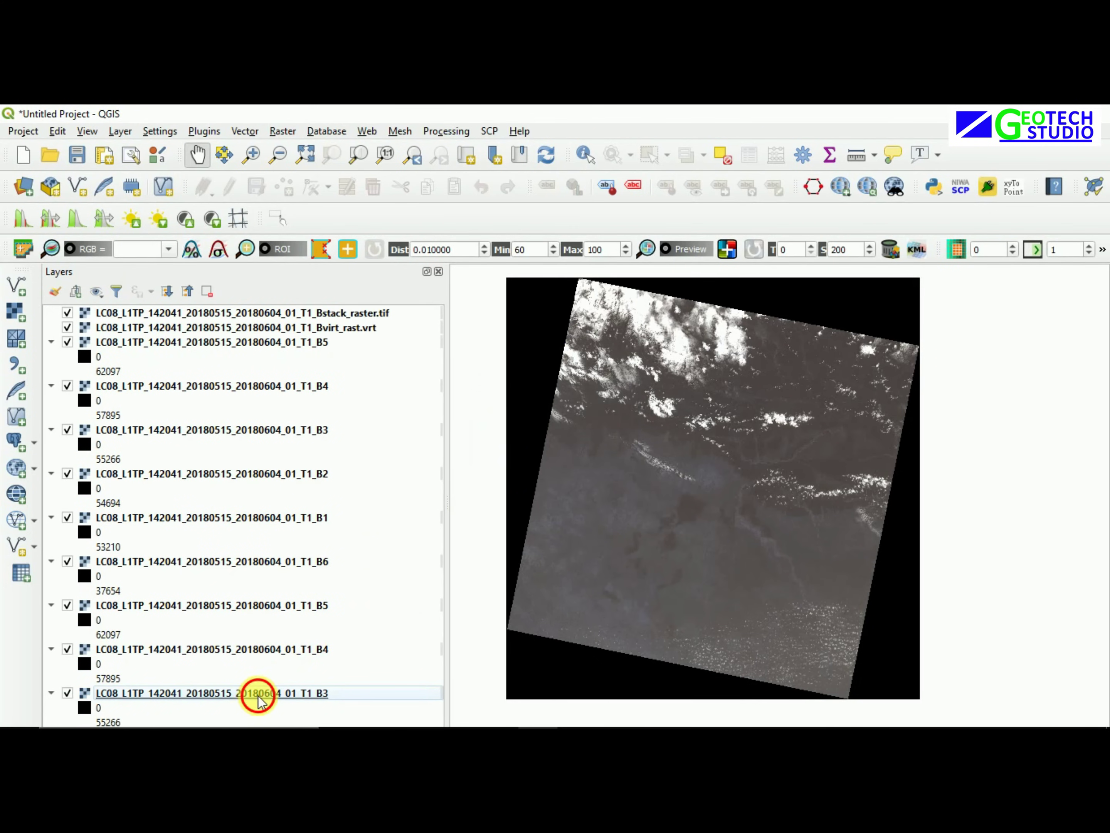
pyautogui.rightClick(258, 696)
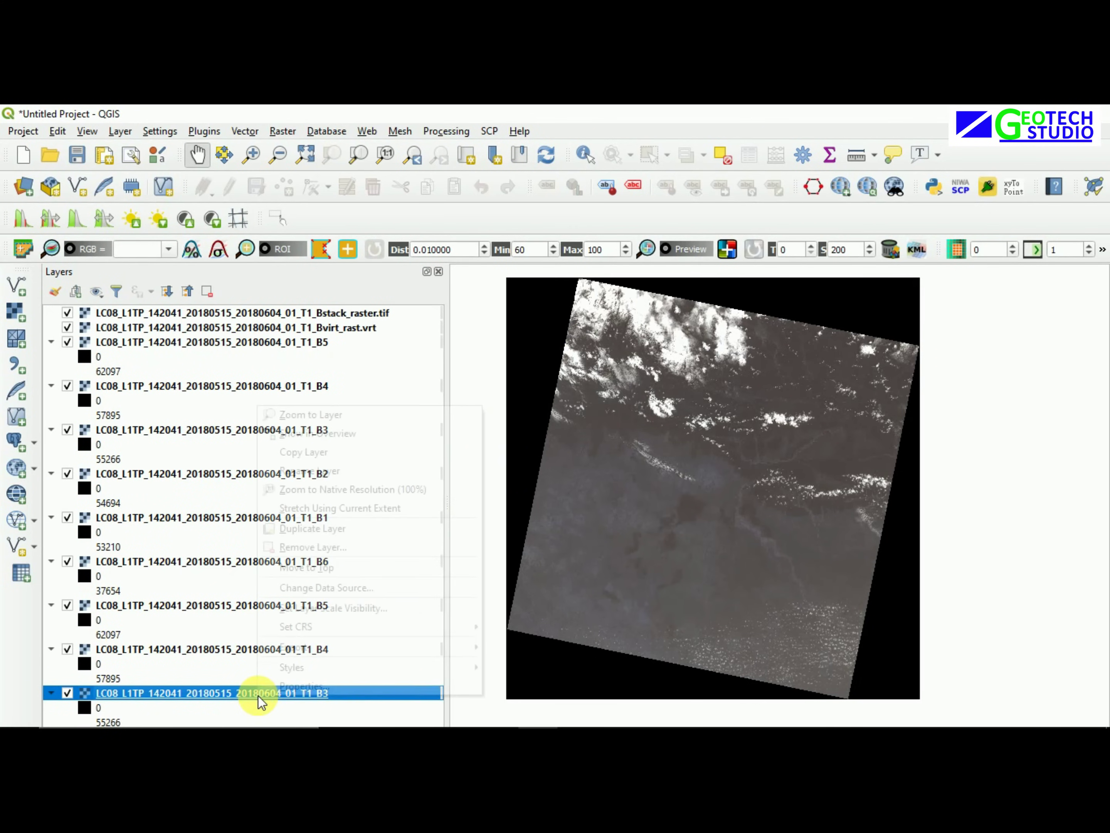
pyautogui.click(300, 547)
pyautogui.click(532, 459)
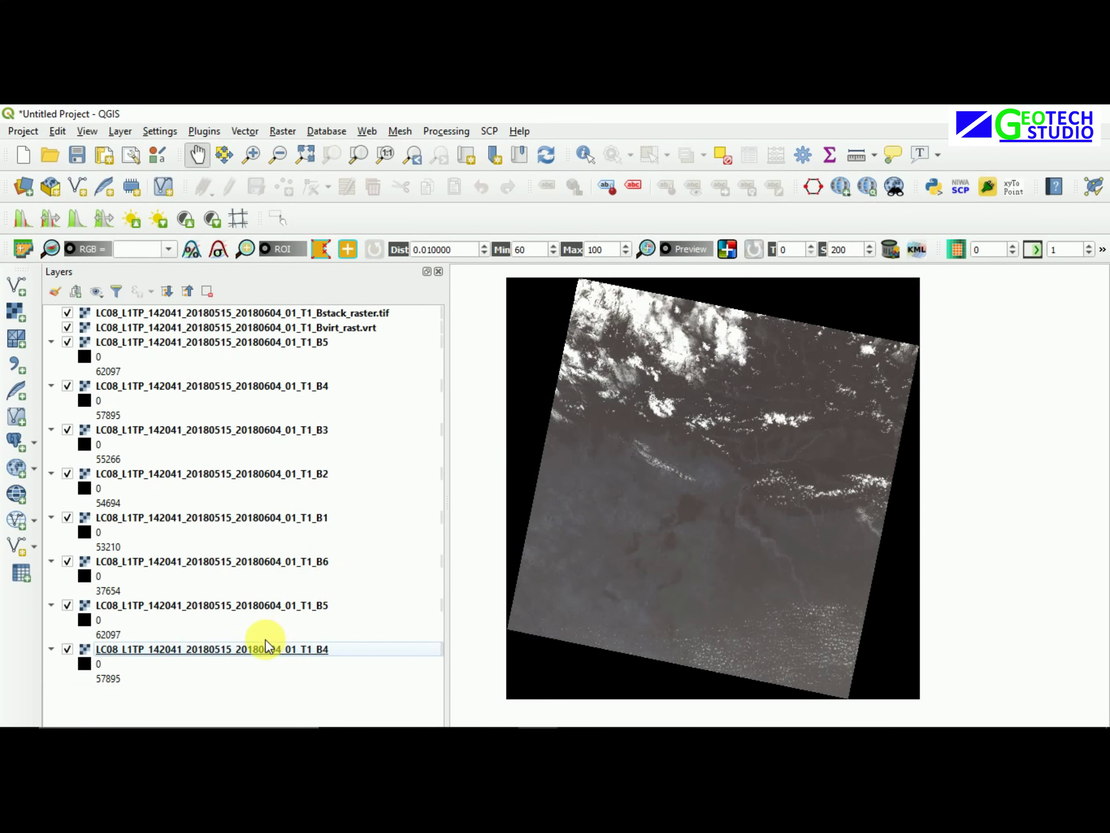
# Remove the lower duplicates of the B4 and B5 band layers from the project
pyautogui.rightClick(260, 650)
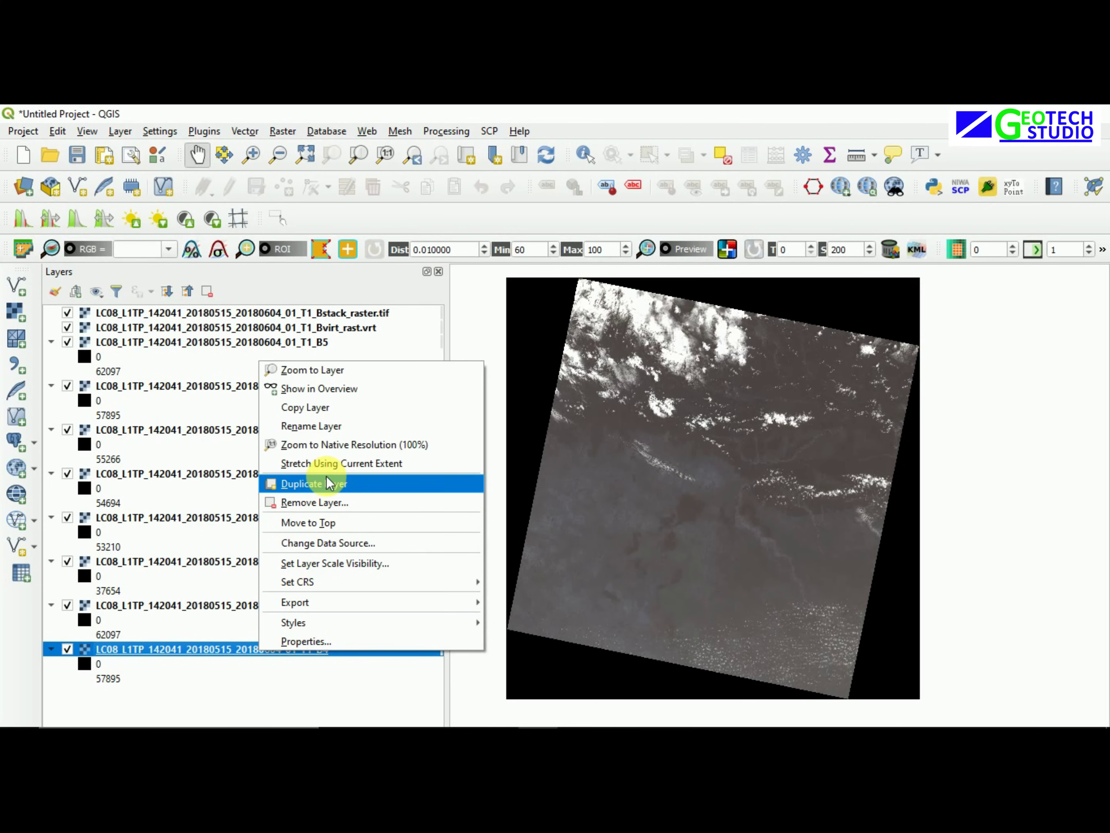
pyautogui.click(329, 503)
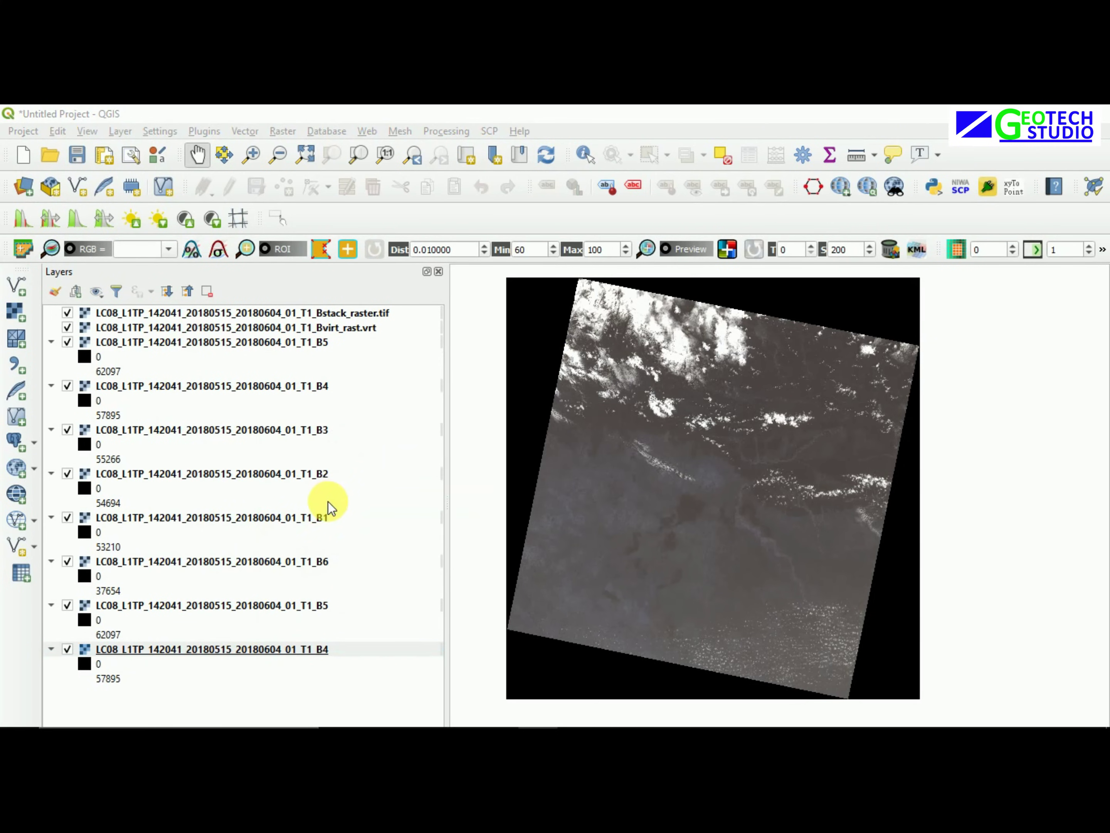
pyautogui.click(530, 461)
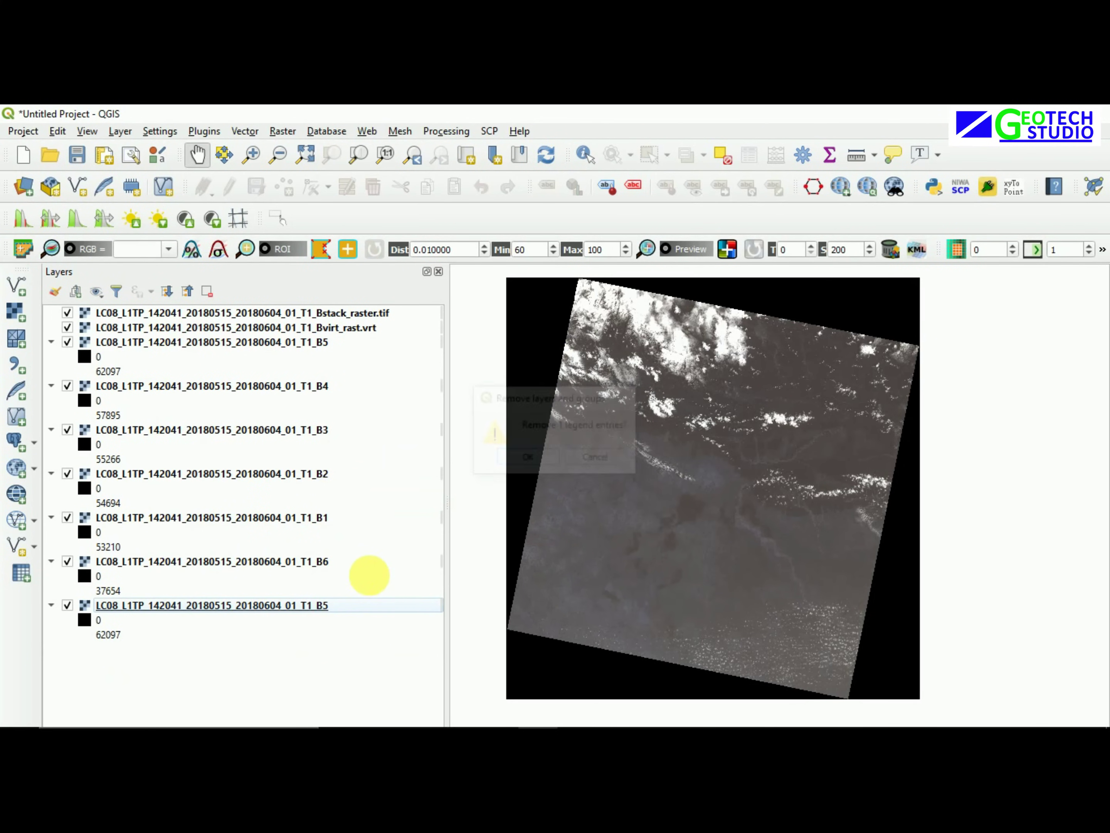
pyautogui.rightClick(253, 608)
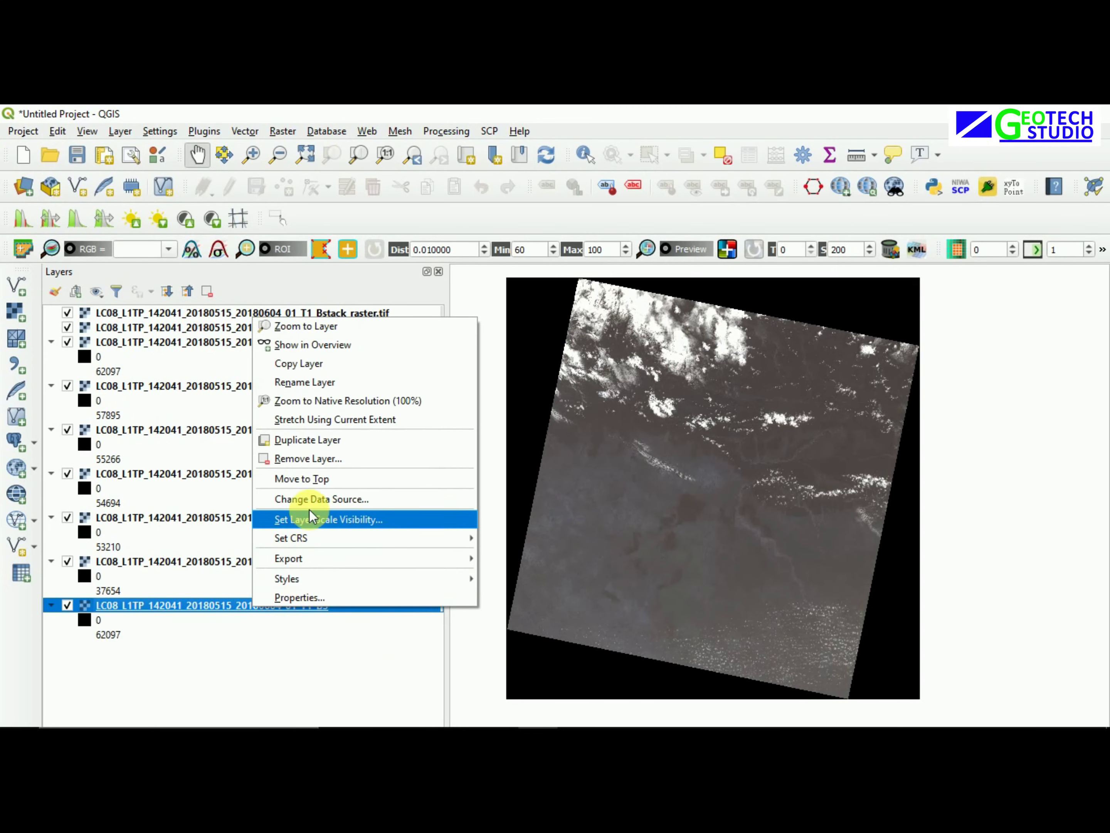
pyautogui.click(305, 458)
pyautogui.click(527, 457)
# Remove the remaining B6 and B1 single-band layers from the project
pyautogui.click(257, 569)
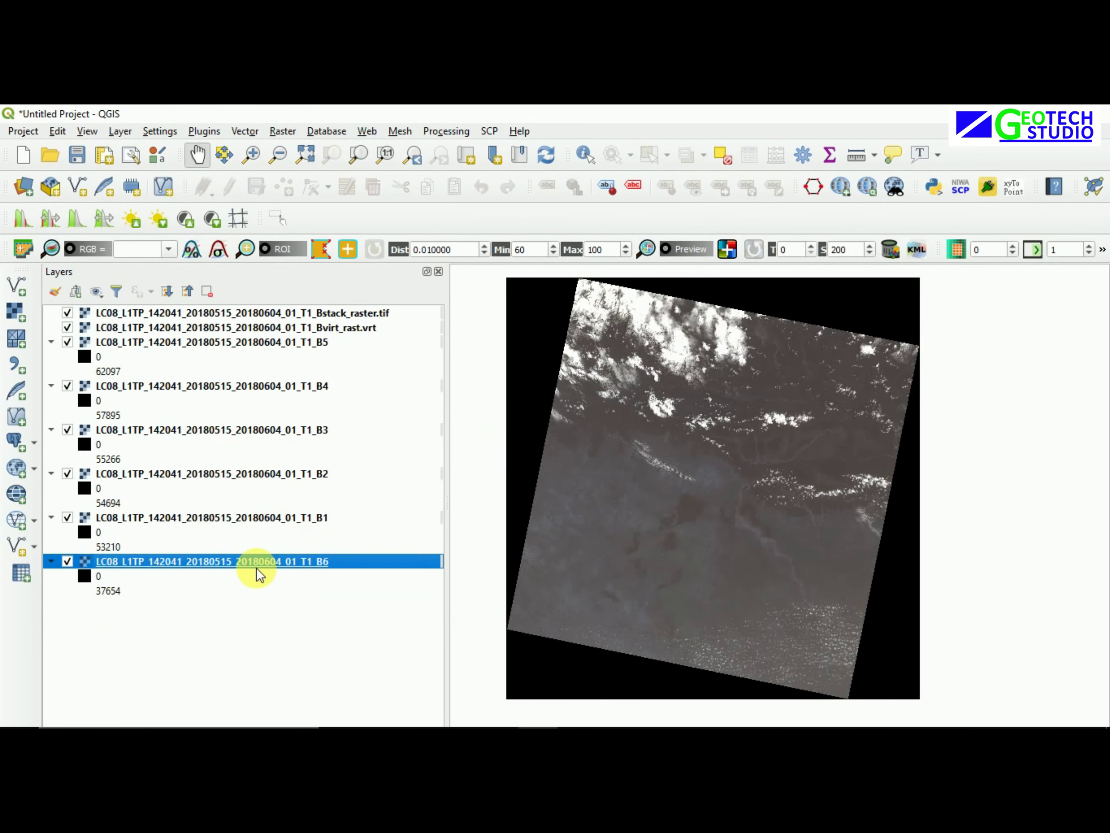
pyautogui.rightClick(257, 569)
pyautogui.click(316, 427)
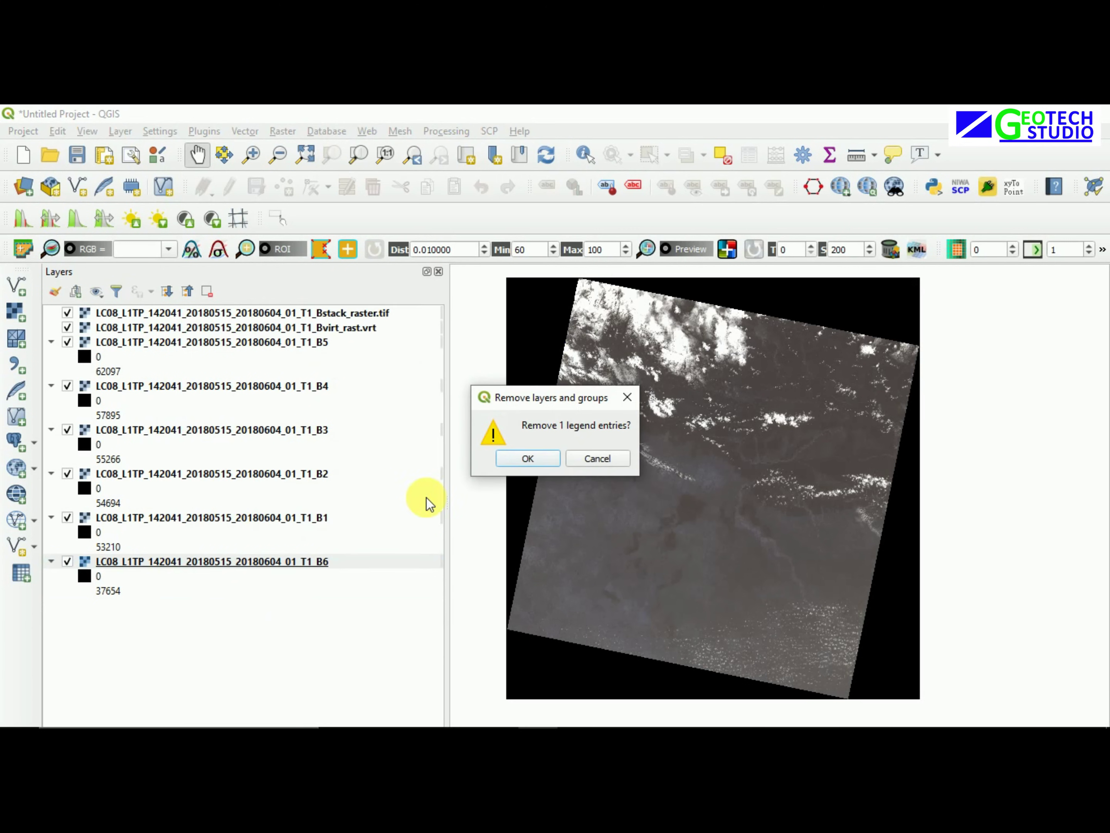
pyautogui.click(529, 459)
pyautogui.click(317, 520)
pyautogui.rightClick(315, 519)
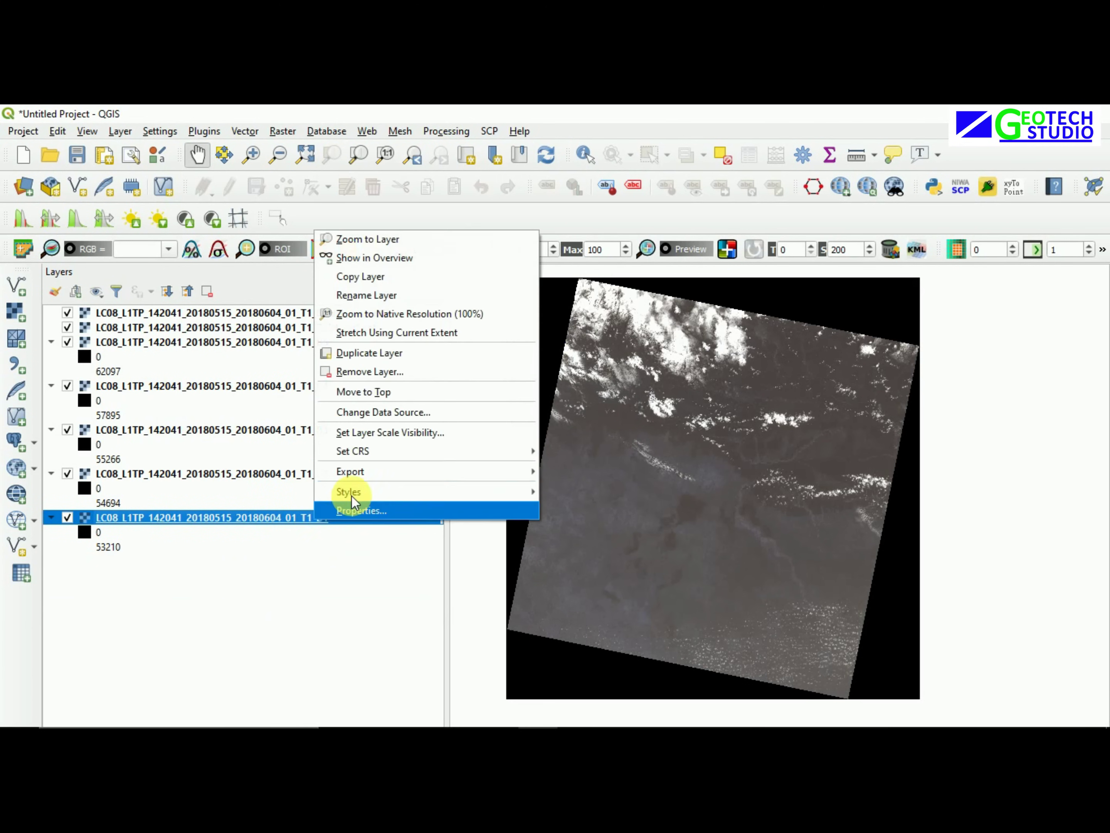
pyautogui.click(382, 373)
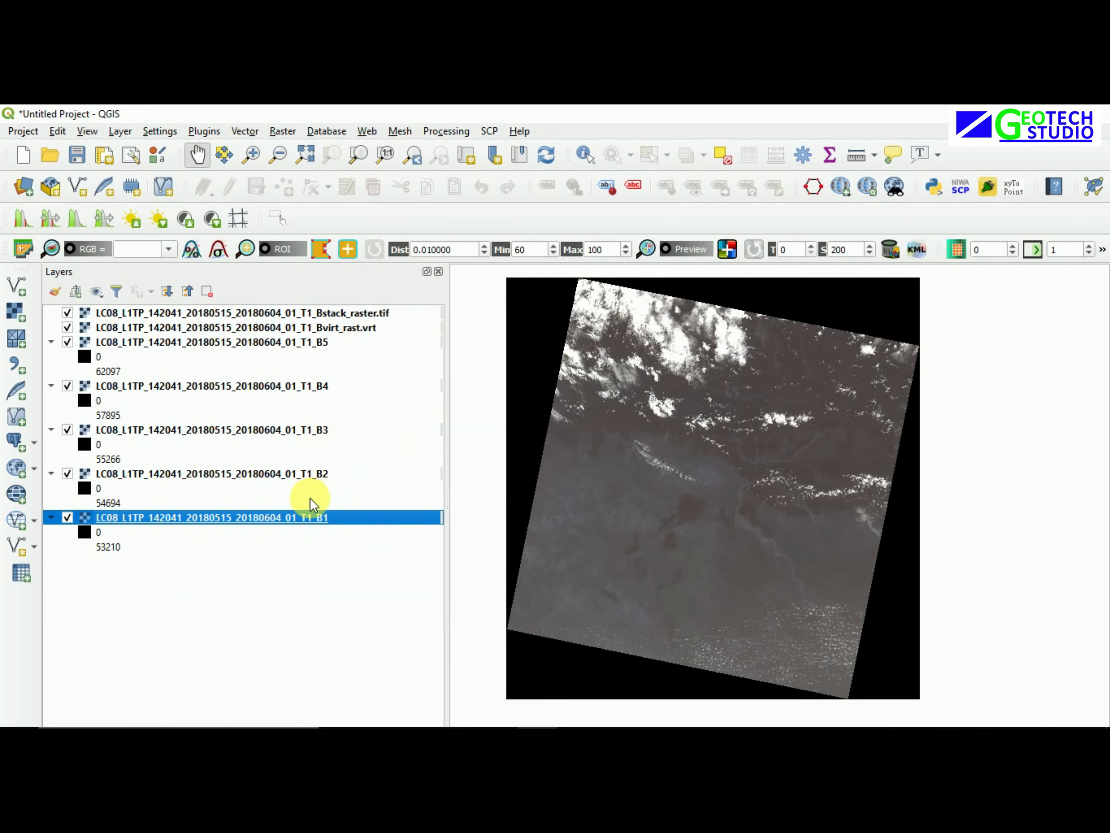
pyautogui.rightClick(317, 519)
pyautogui.click(367, 375)
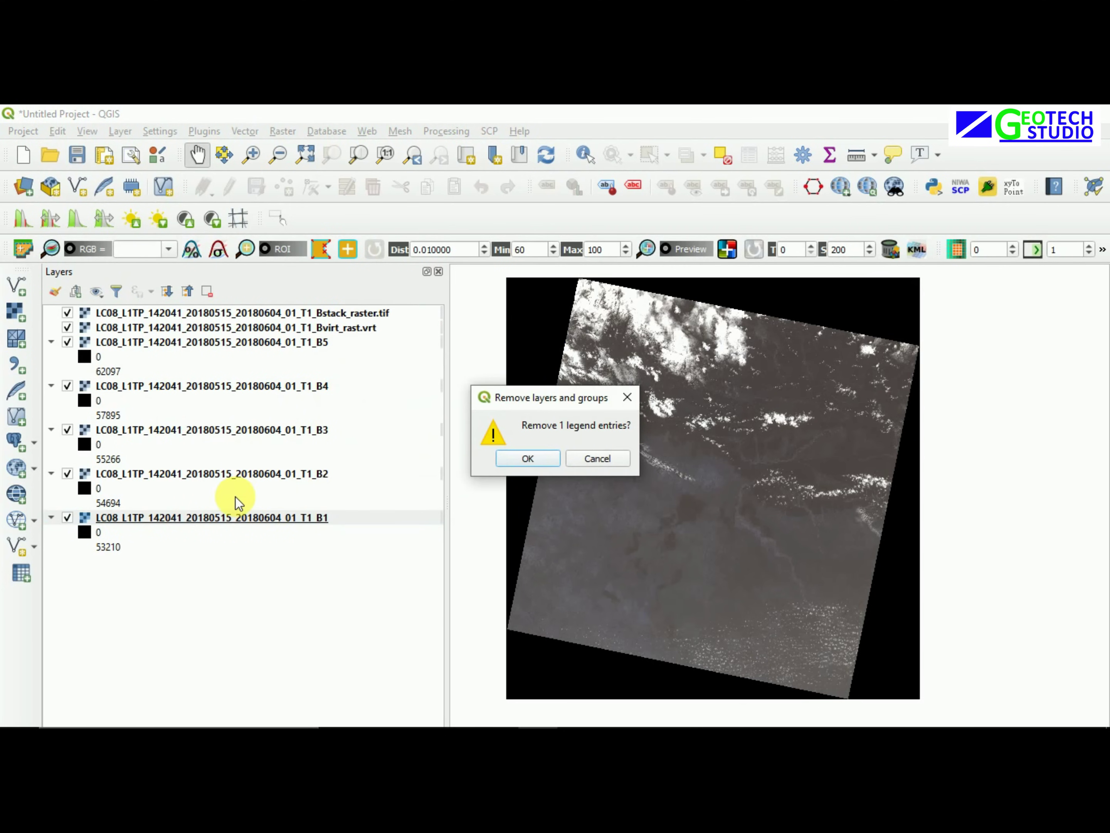
pyautogui.click(526, 459)
# Remove the remaining B2 single-band layer from the project
pyautogui.rightClick(251, 480)
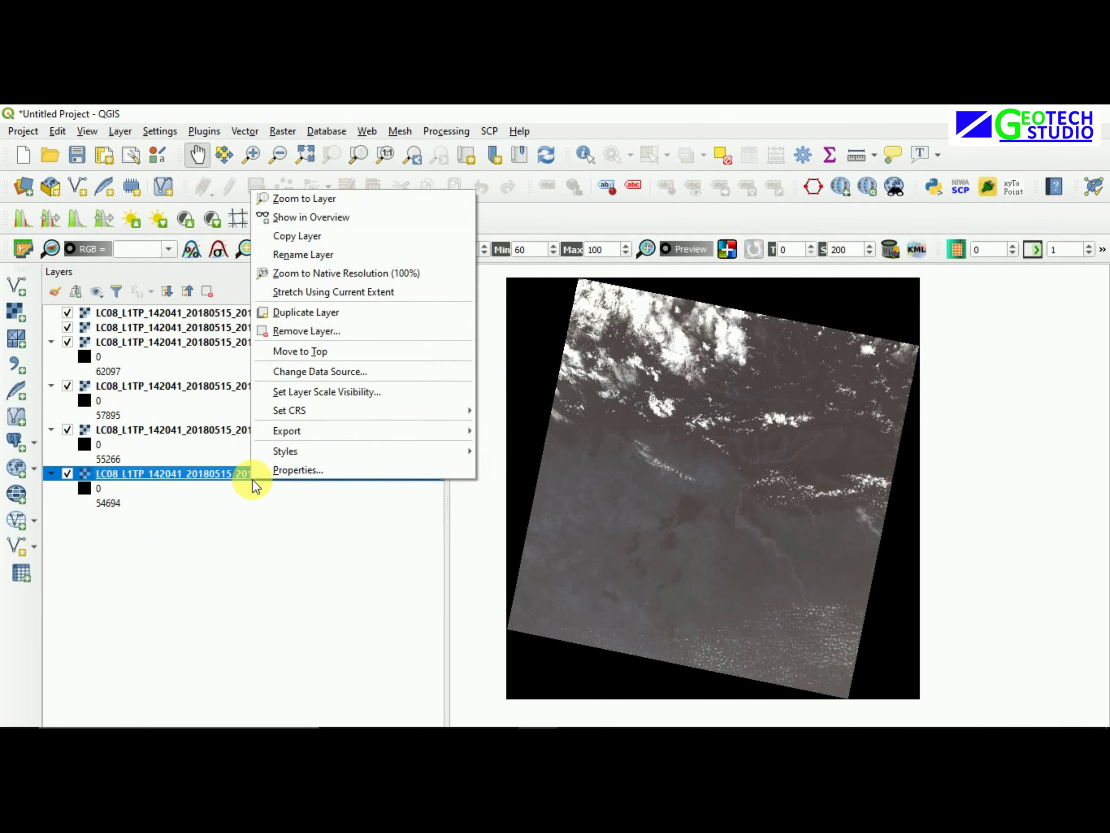
pyautogui.click(318, 338)
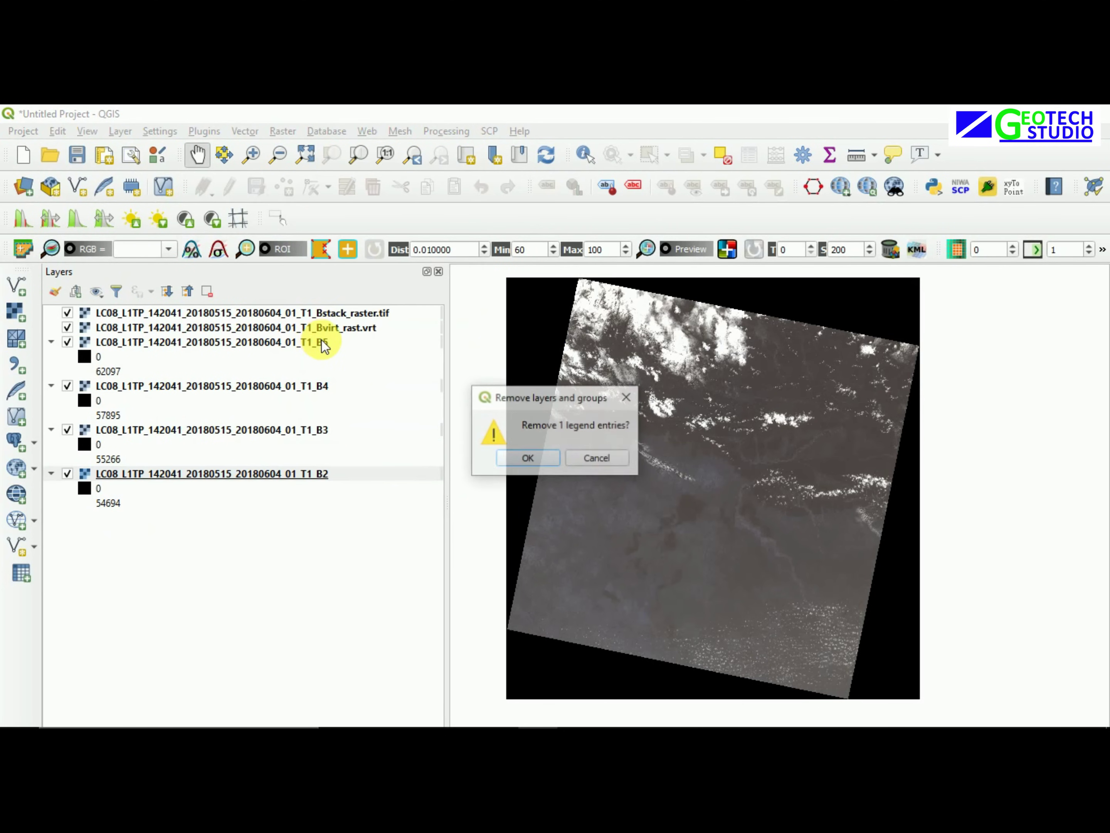
pyautogui.click(519, 458)
pyautogui.rightClick(269, 428)
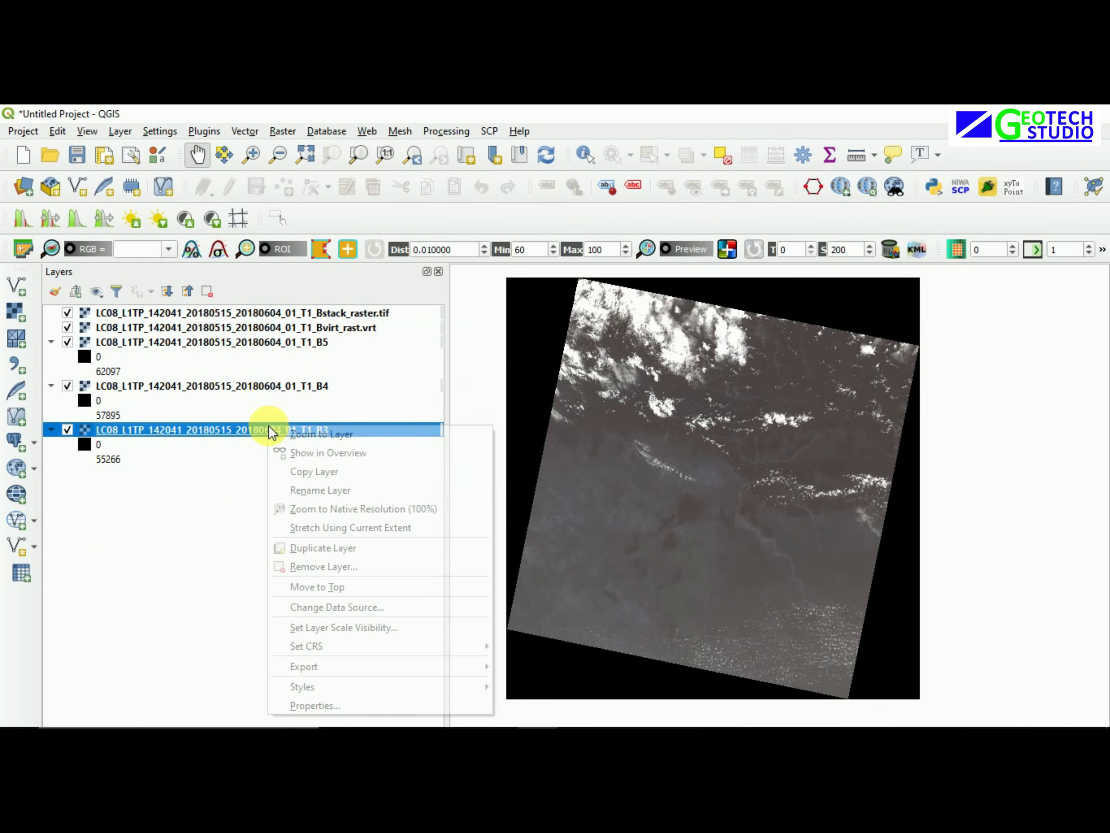
pyautogui.click(325, 547)
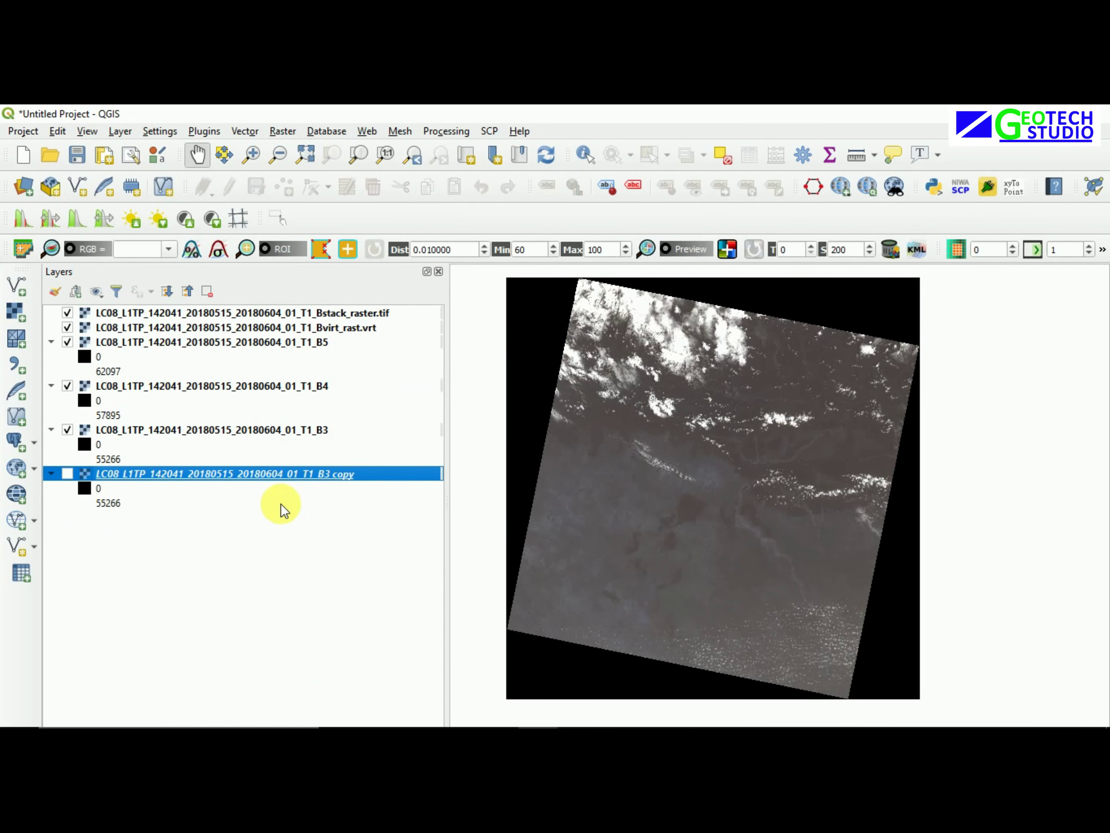
pyautogui.rightClick(240, 480)
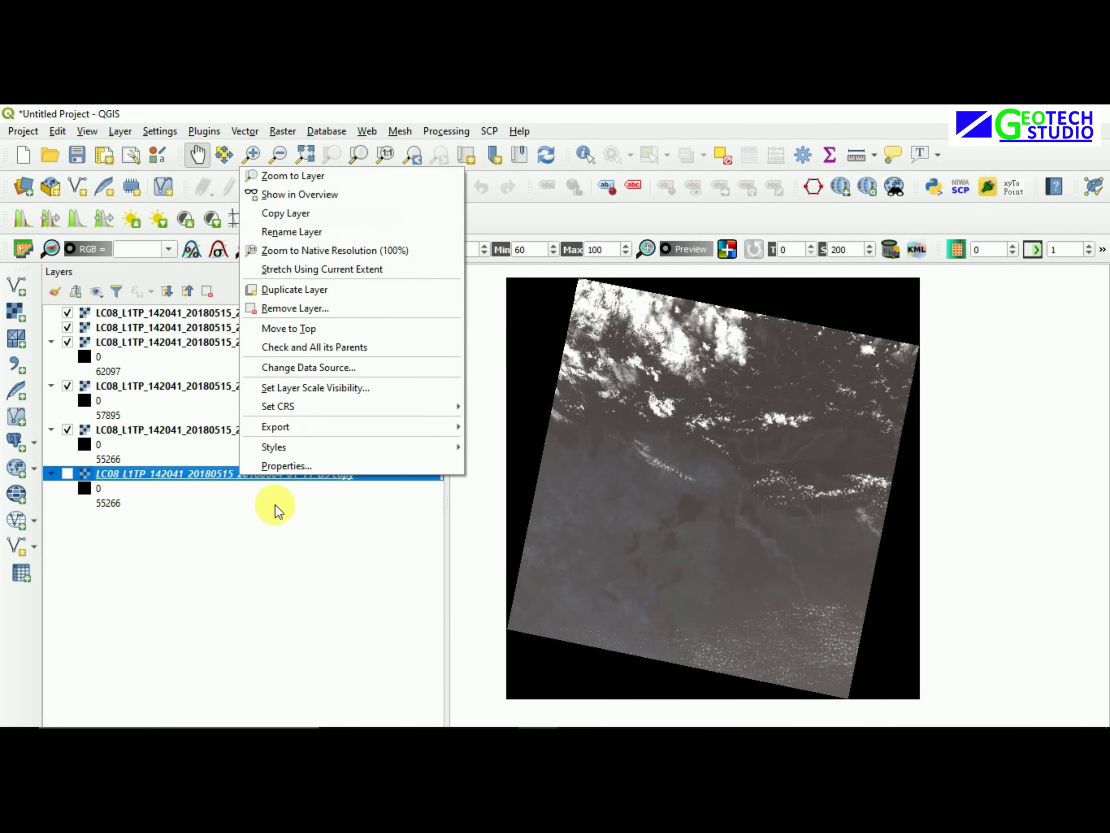
pyautogui.click(299, 309)
pyautogui.click(519, 459)
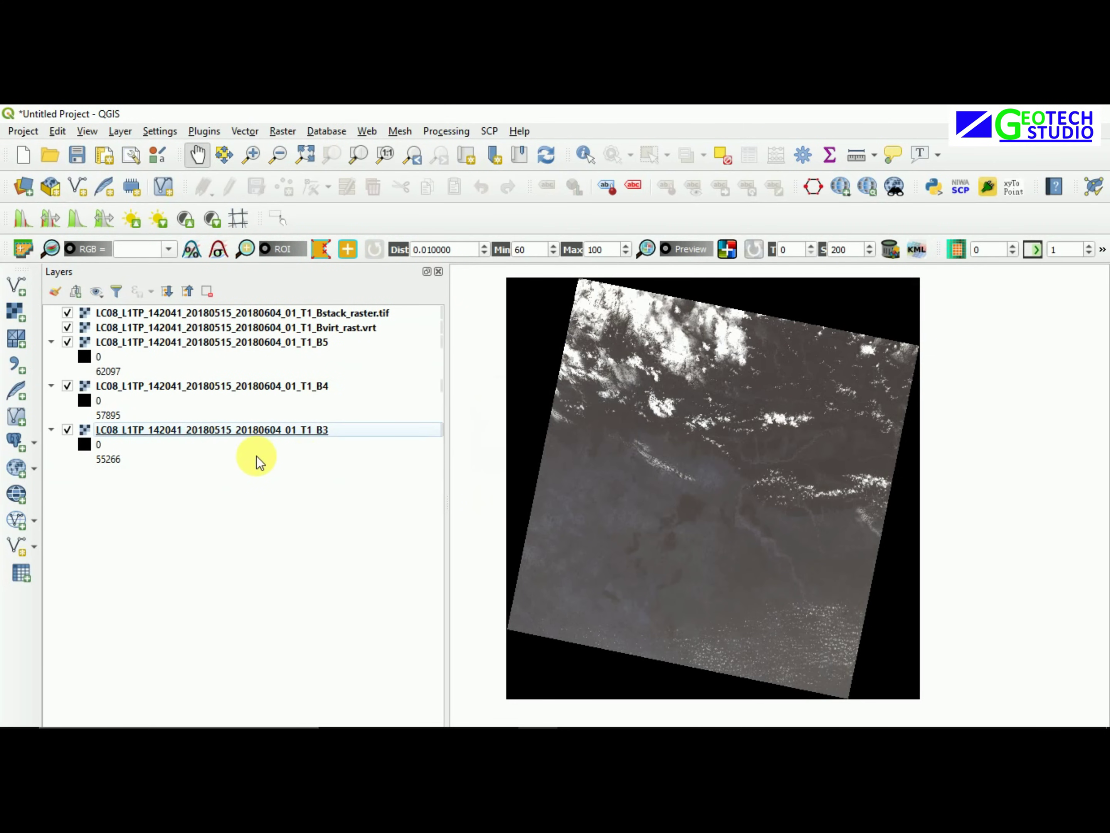
# Remove the remaining B3, B4 and B5 single-band layers from the project
pyautogui.rightClick(243, 438)
pyautogui.click(317, 574)
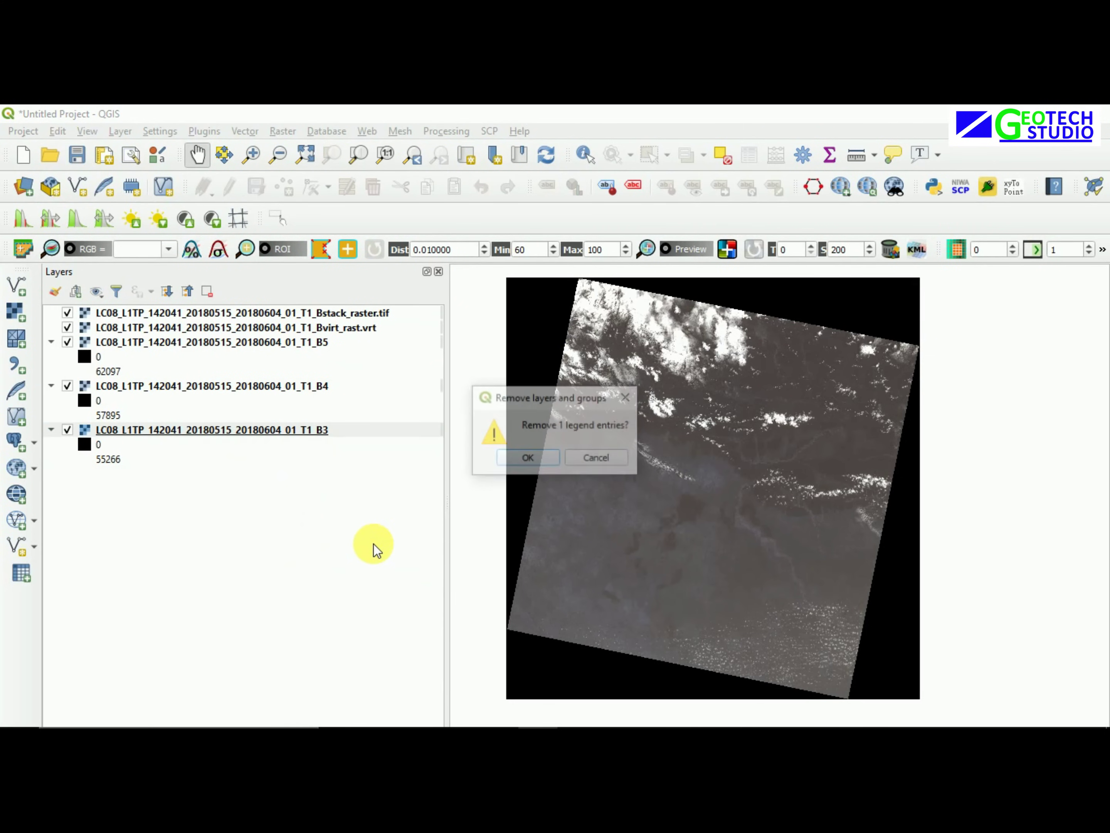
pyautogui.click(529, 459)
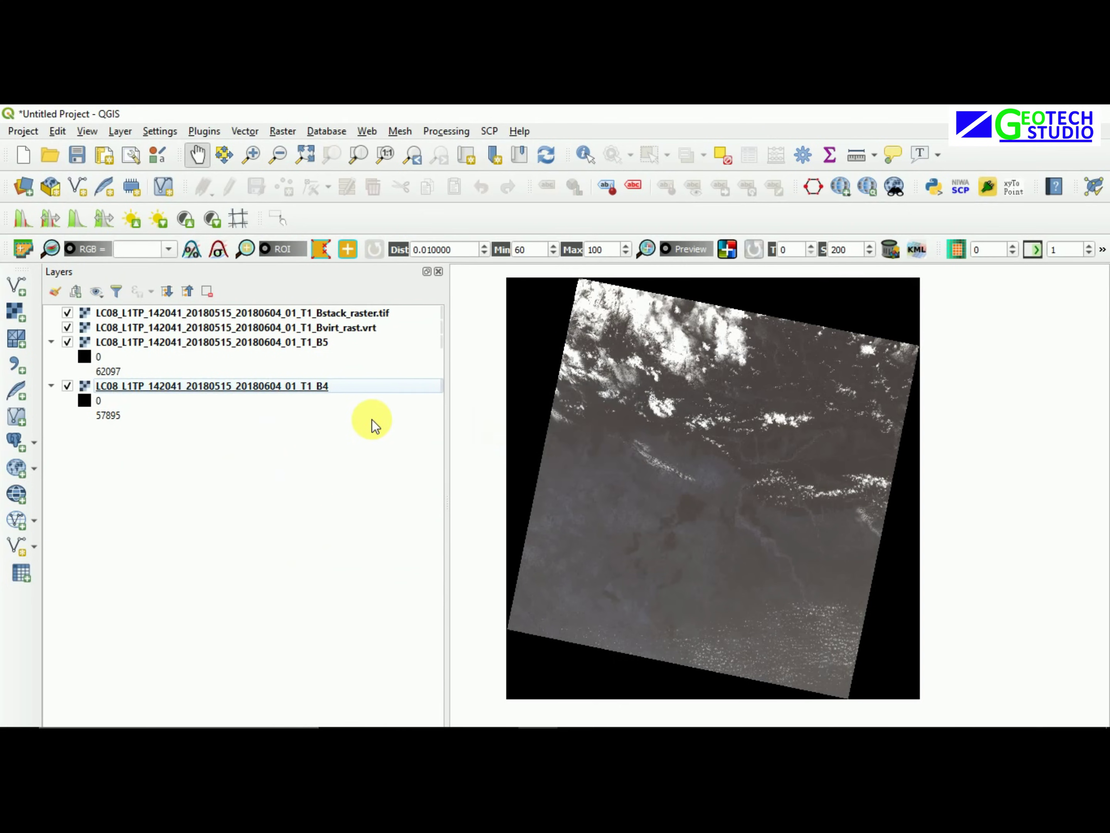
pyautogui.rightClick(292, 386)
pyautogui.click(350, 526)
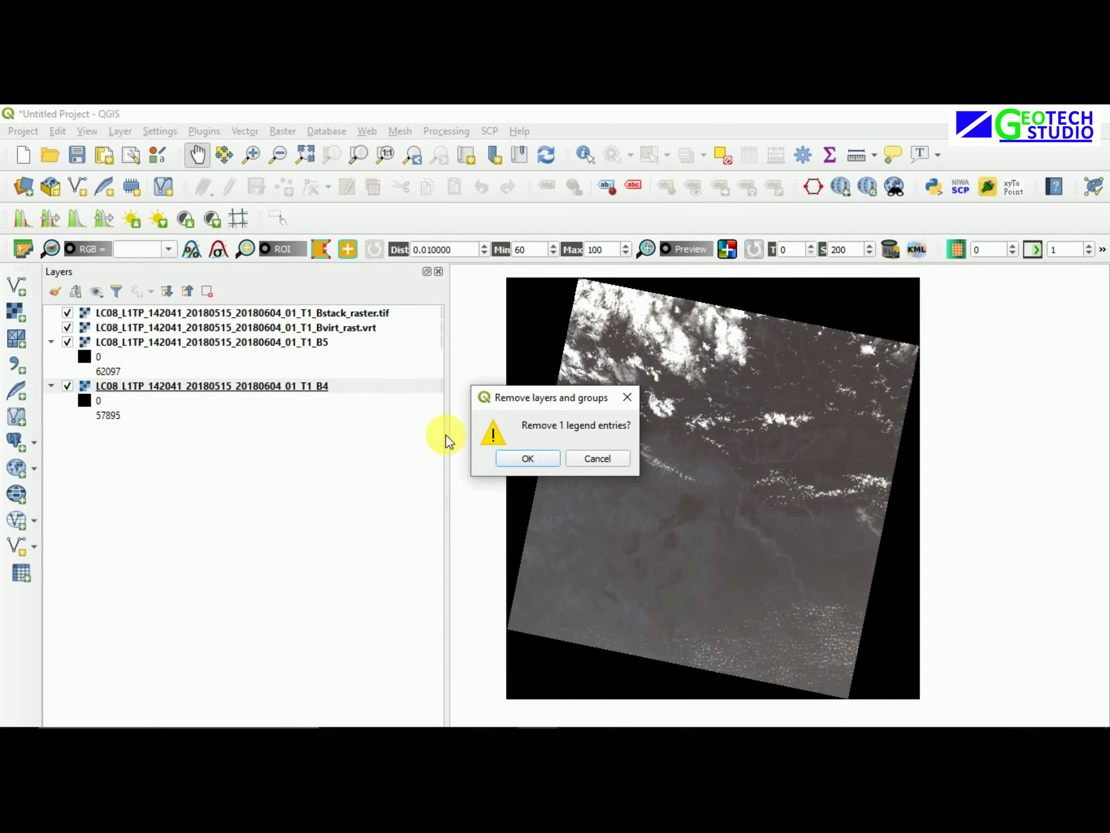
pyautogui.click(500, 457)
pyautogui.rightClick(219, 342)
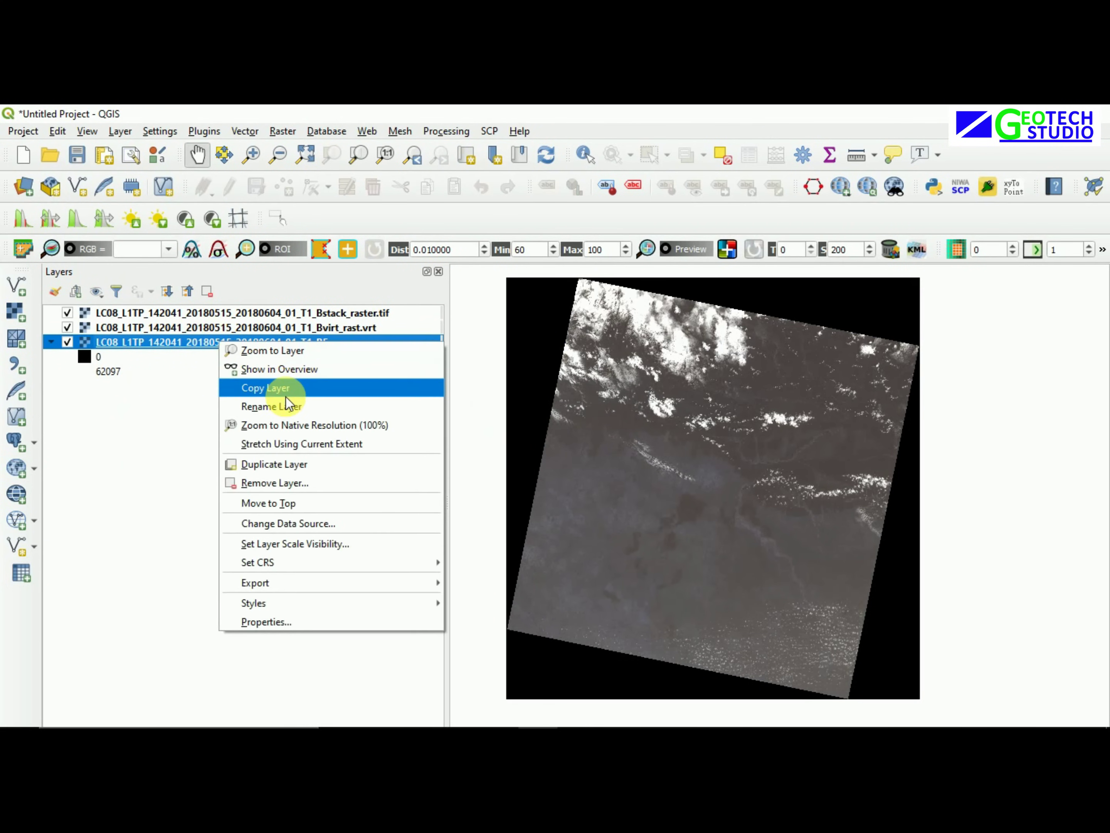
pyautogui.click(277, 484)
pyautogui.click(505, 458)
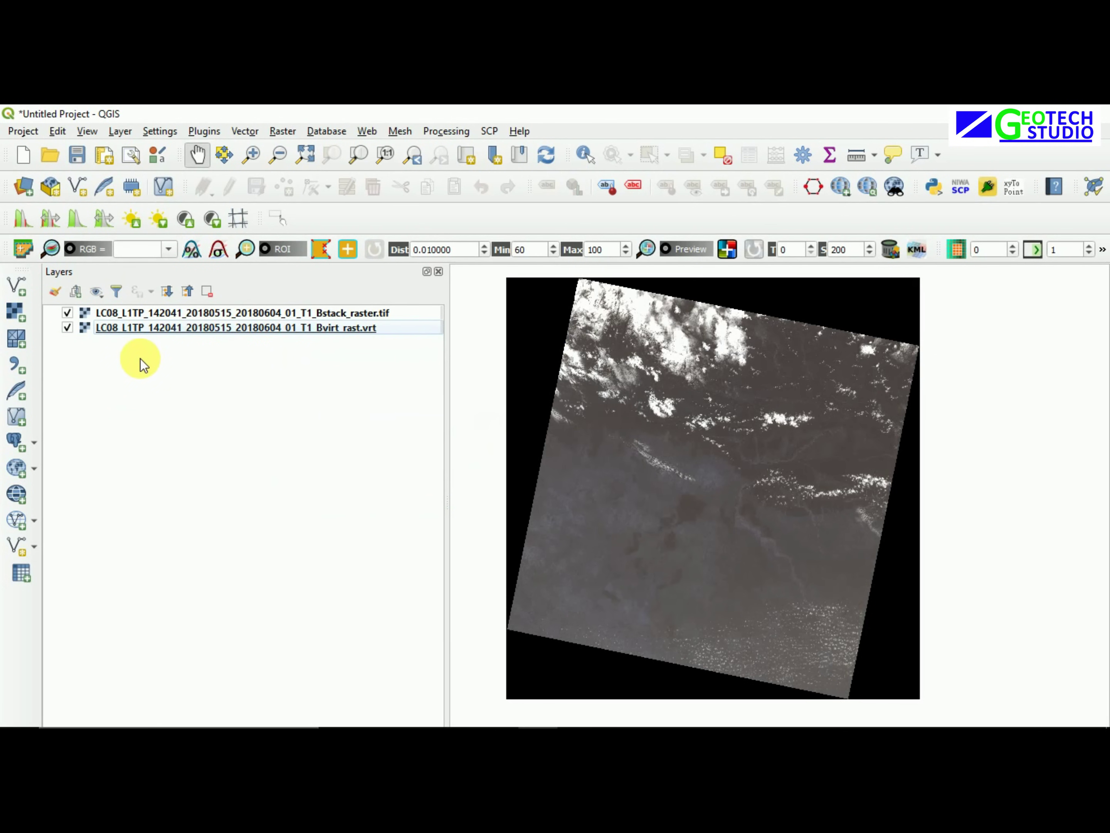
# Compare the virtual and stacked rasters by toggling their visibility, leaving only the stacked raster shown
pyautogui.click(67, 328)
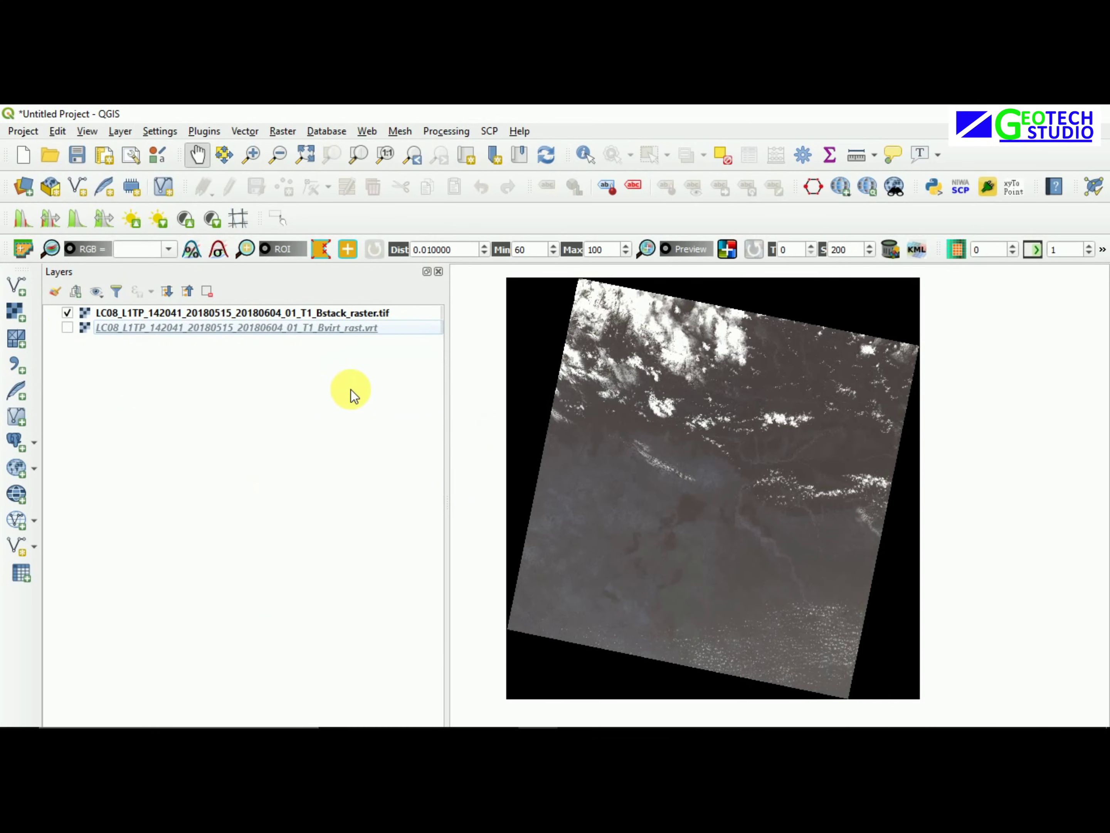
pyautogui.click(66, 313)
pyautogui.click(67, 327)
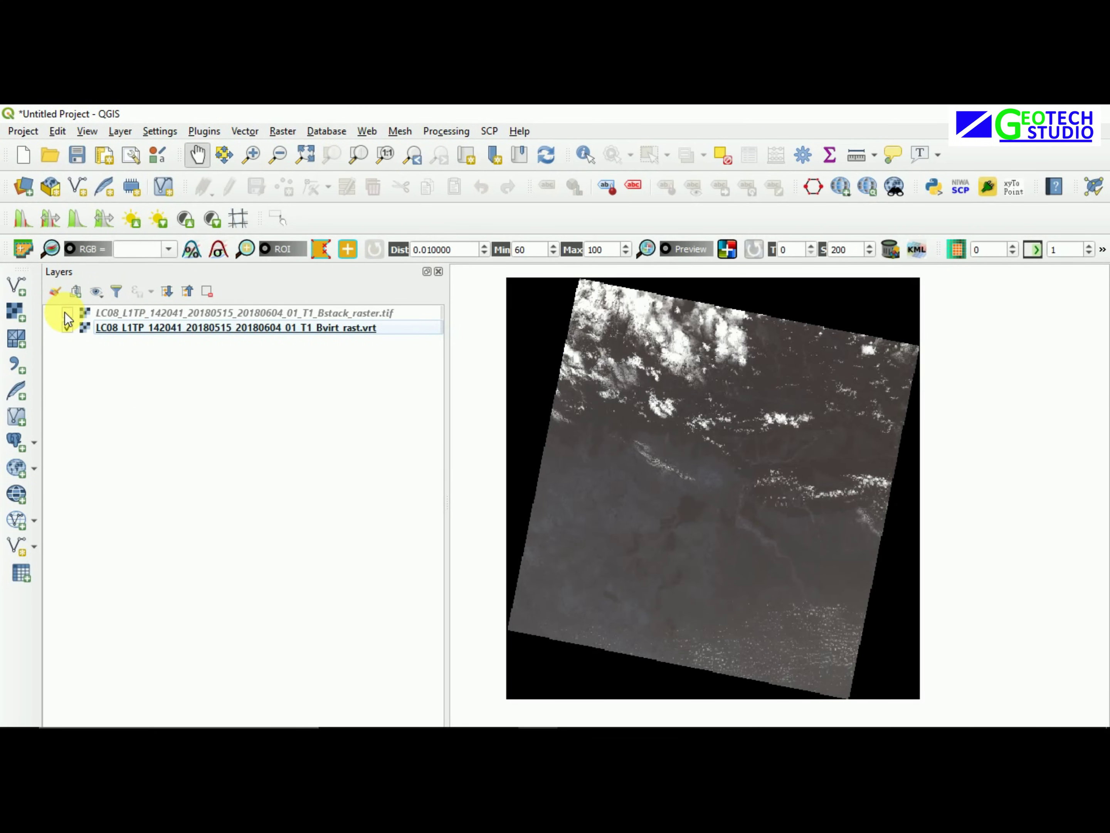
pyautogui.click(72, 326)
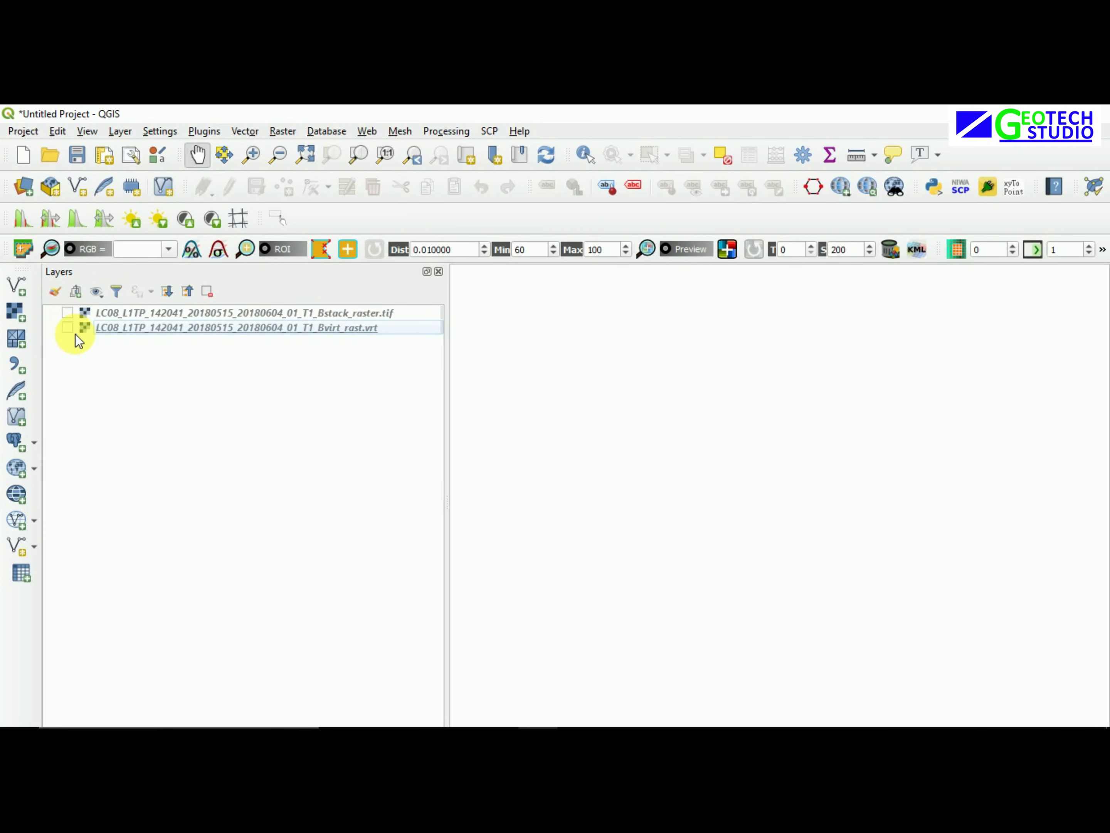
pyautogui.click(67, 328)
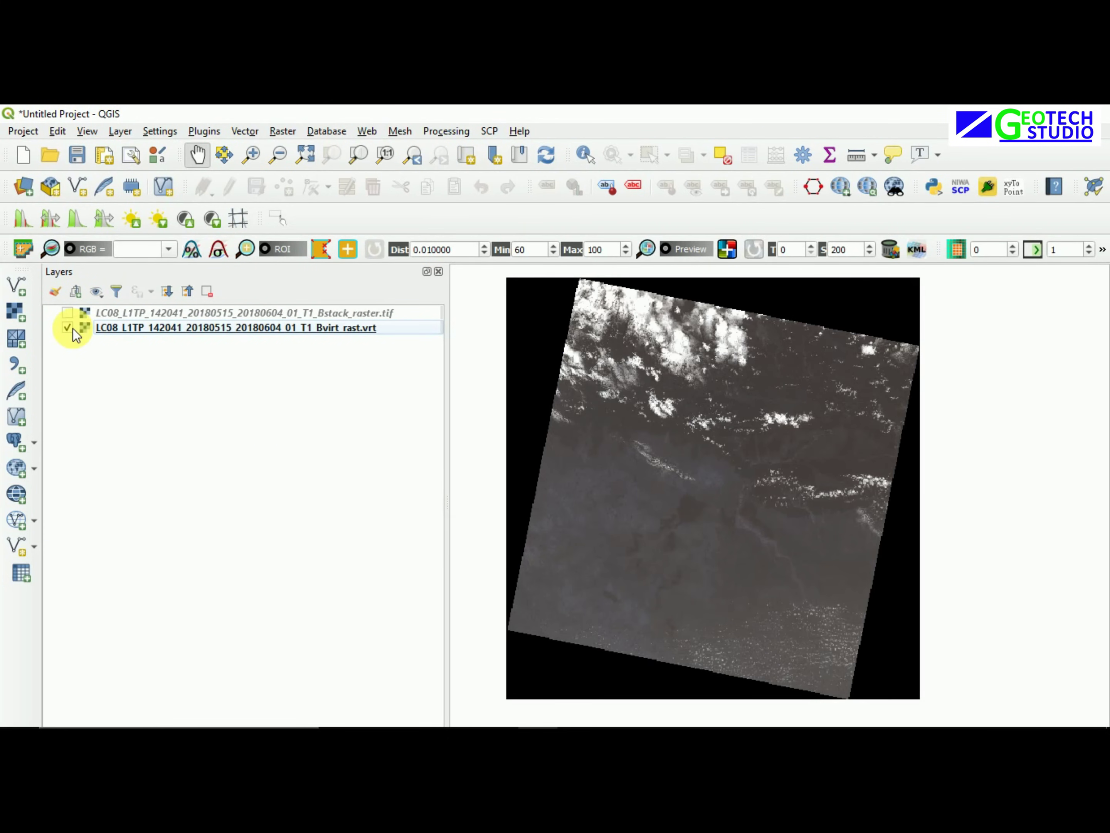
pyautogui.click(67, 328)
pyautogui.click(67, 313)
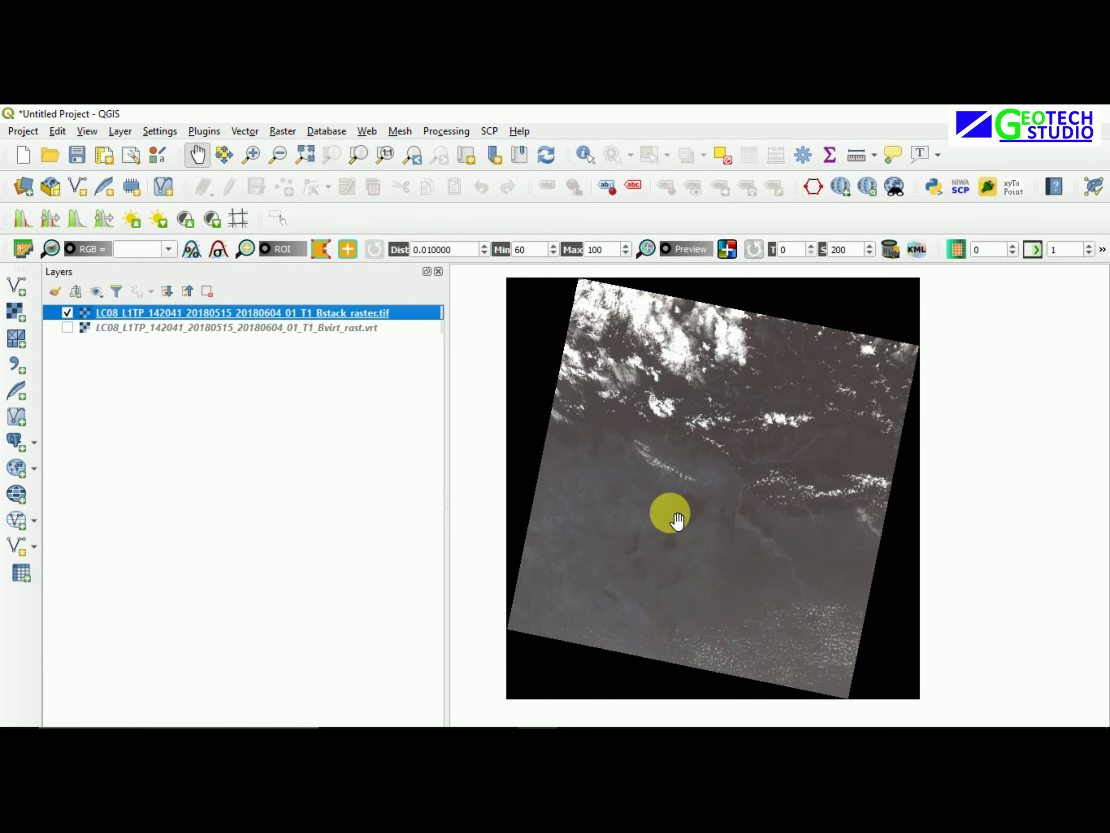
# Examine the stacked raster's pixel detail at close range around the southern part of the scene
pyautogui.scroll(5, 715, 523)
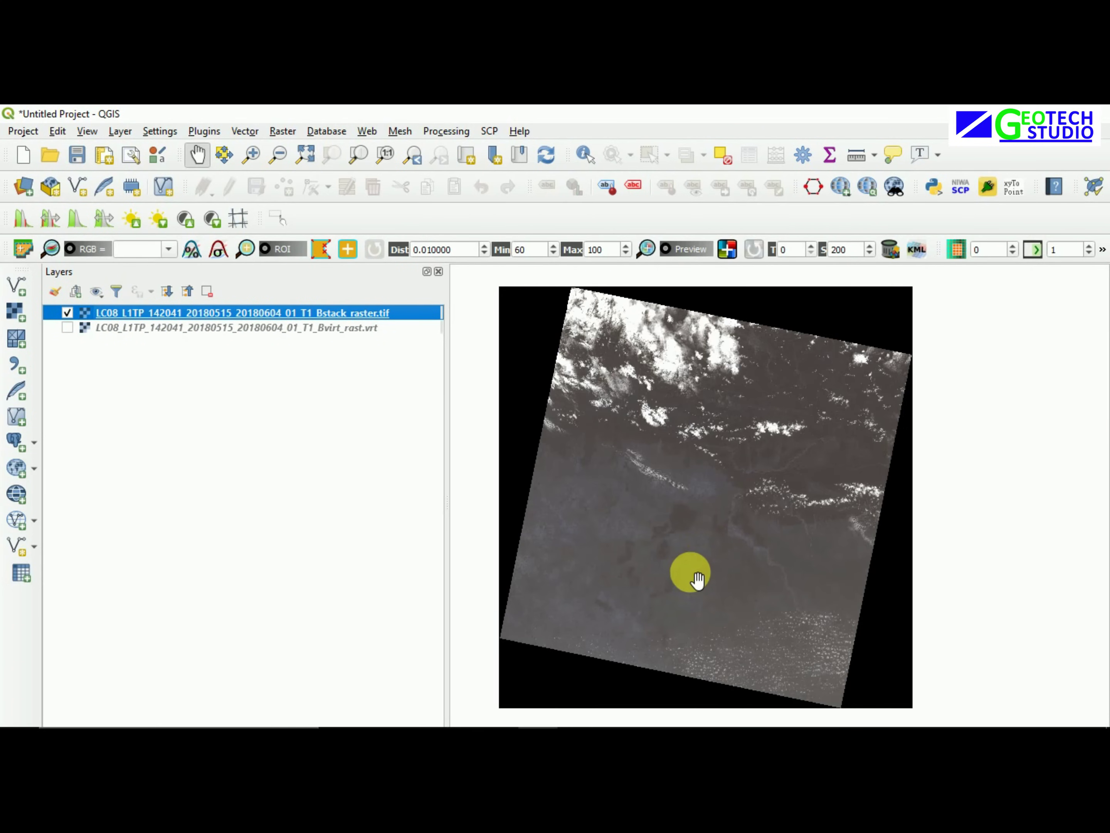
pyautogui.moveTo(644, 571); pyautogui.dragTo(668, 566)
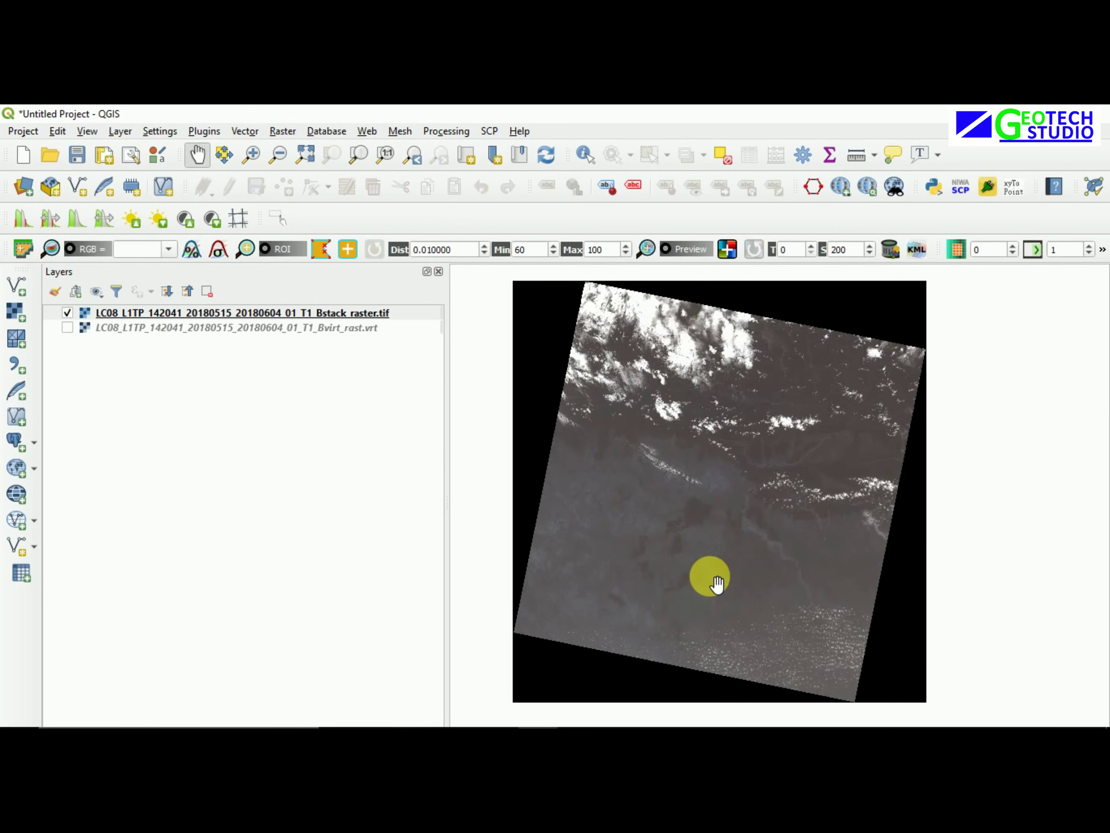
pyautogui.scroll(5, 715, 582)
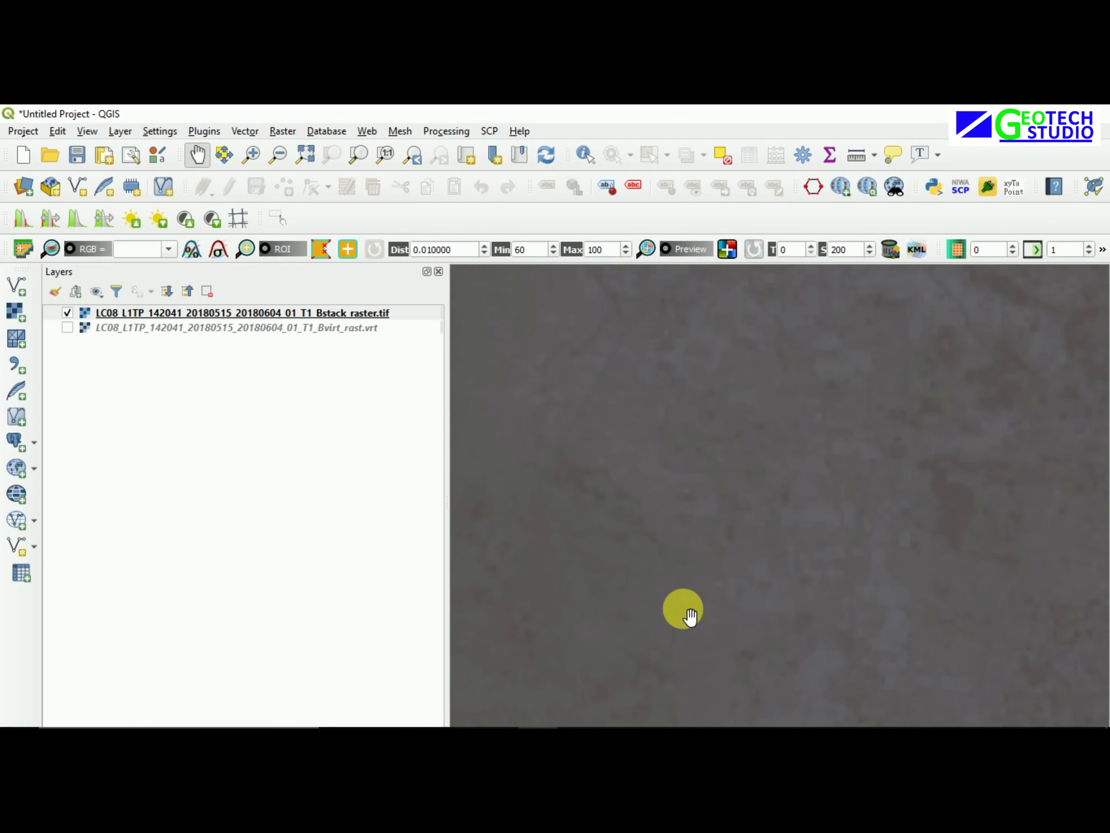
pyautogui.moveTo(690, 616); pyautogui.dragTo(892, 610)
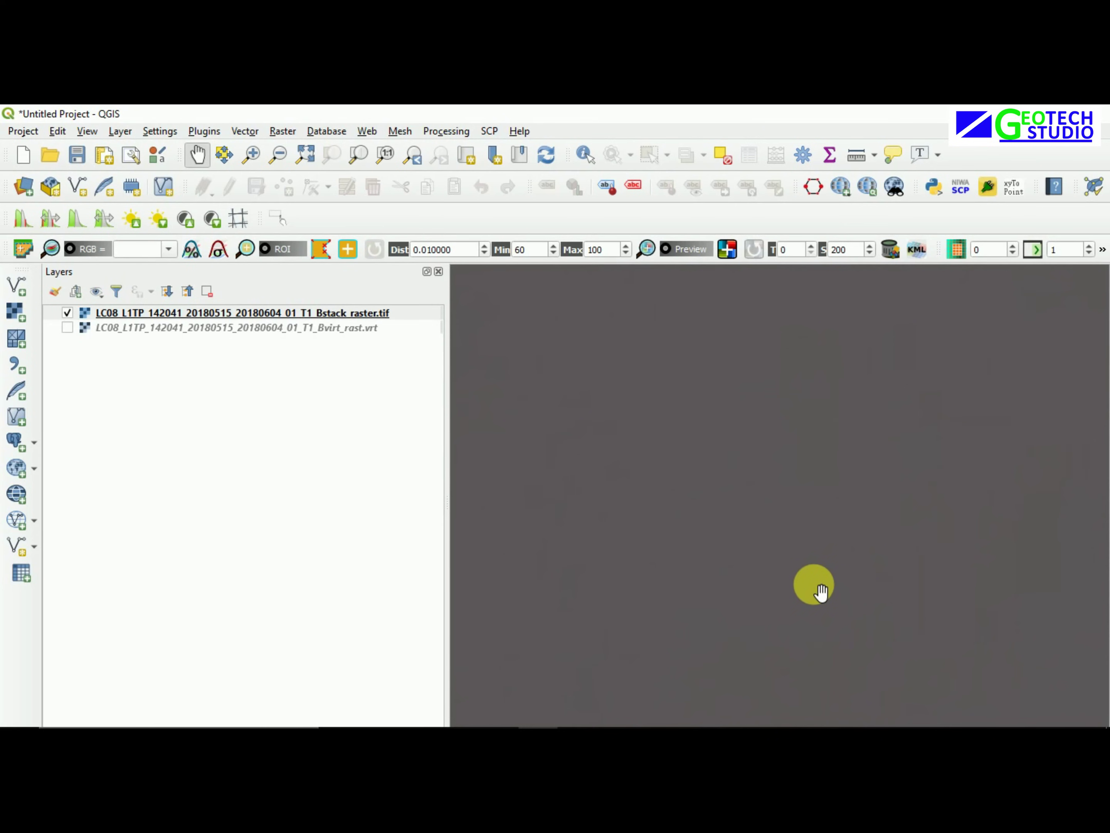
pyautogui.moveTo(822, 591); pyautogui.dragTo(845, 582)
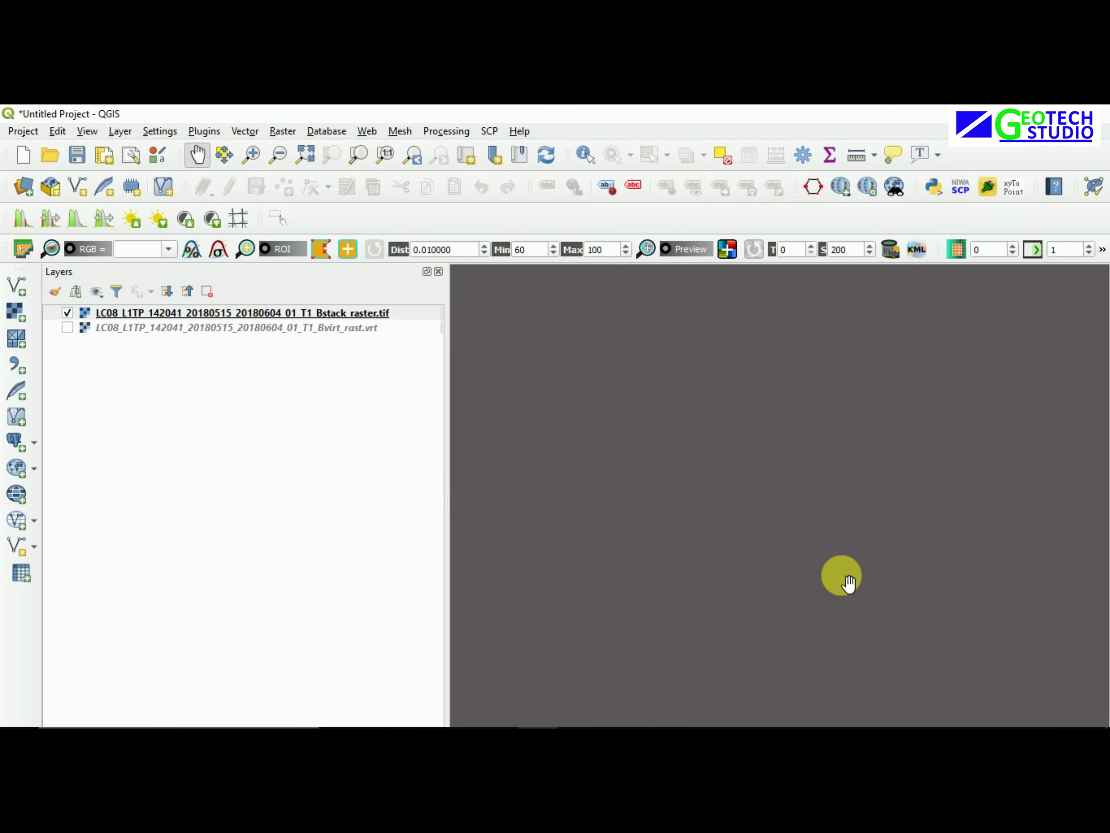
pyautogui.moveTo(850, 583); pyautogui.dragTo(785, 531)
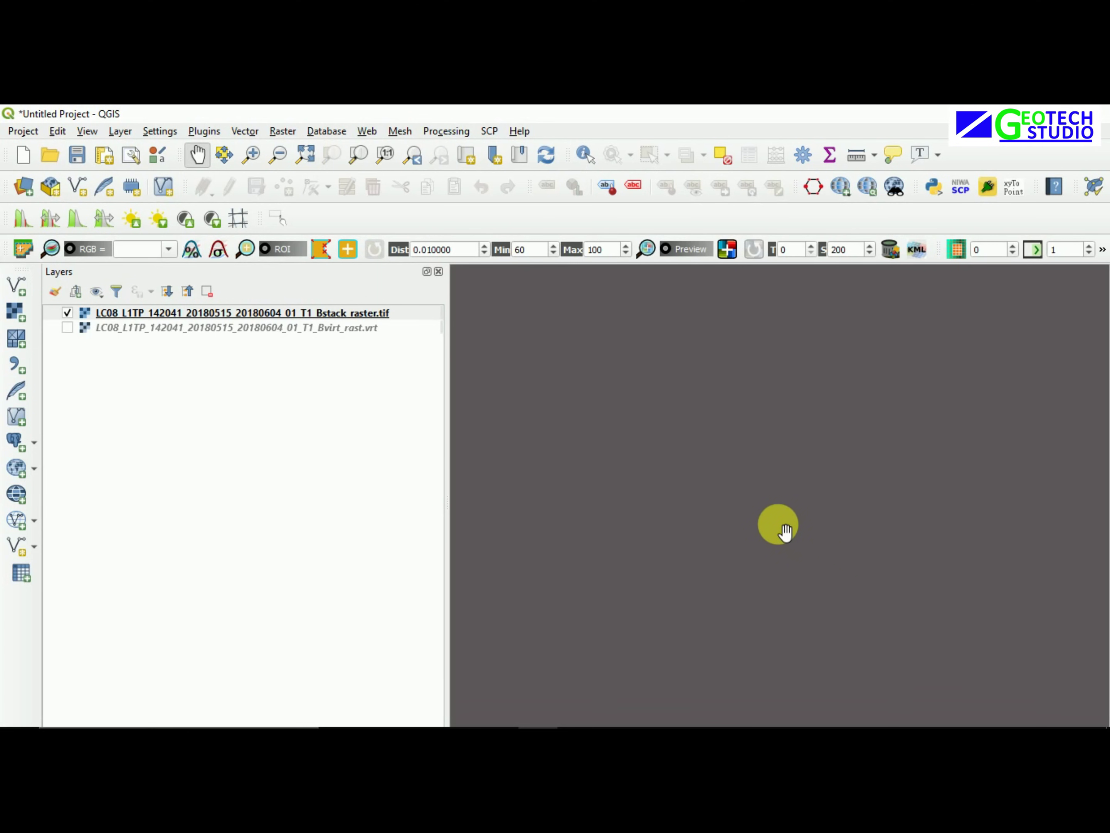
pyautogui.click(252, 154)
pyautogui.moveTo(654, 501); pyautogui.dragTo(765, 598)
pyautogui.moveTo(636, 425); pyautogui.dragTo(654, 461)
pyautogui.moveTo(652, 458); pyautogui.dragTo(852, 638)
pyautogui.moveTo(685, 505); pyautogui.dragTo(816, 615)
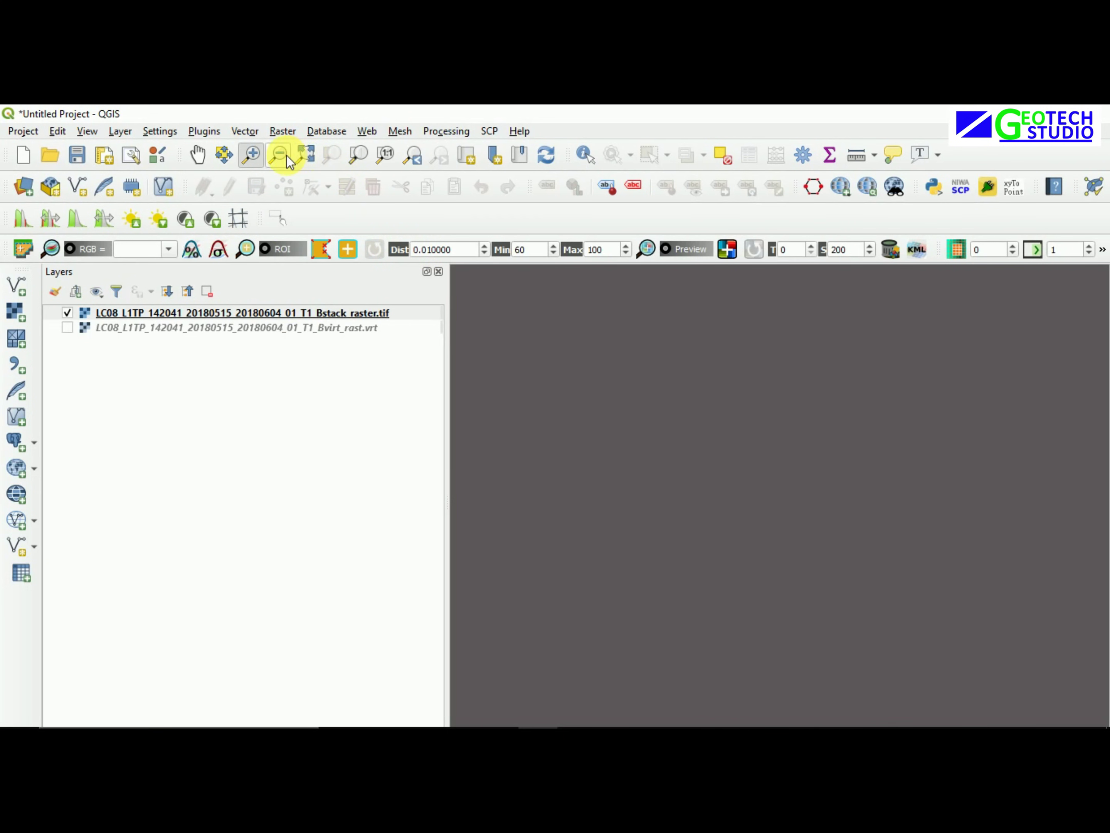
# Zoom back out from the pixel detail to view the whole stacked raster scene
pyautogui.moveTo(553, 347); pyautogui.dragTo(780, 566)
pyautogui.click(656, 405)
pyautogui.moveTo(656, 405); pyautogui.dragTo(900, 632)
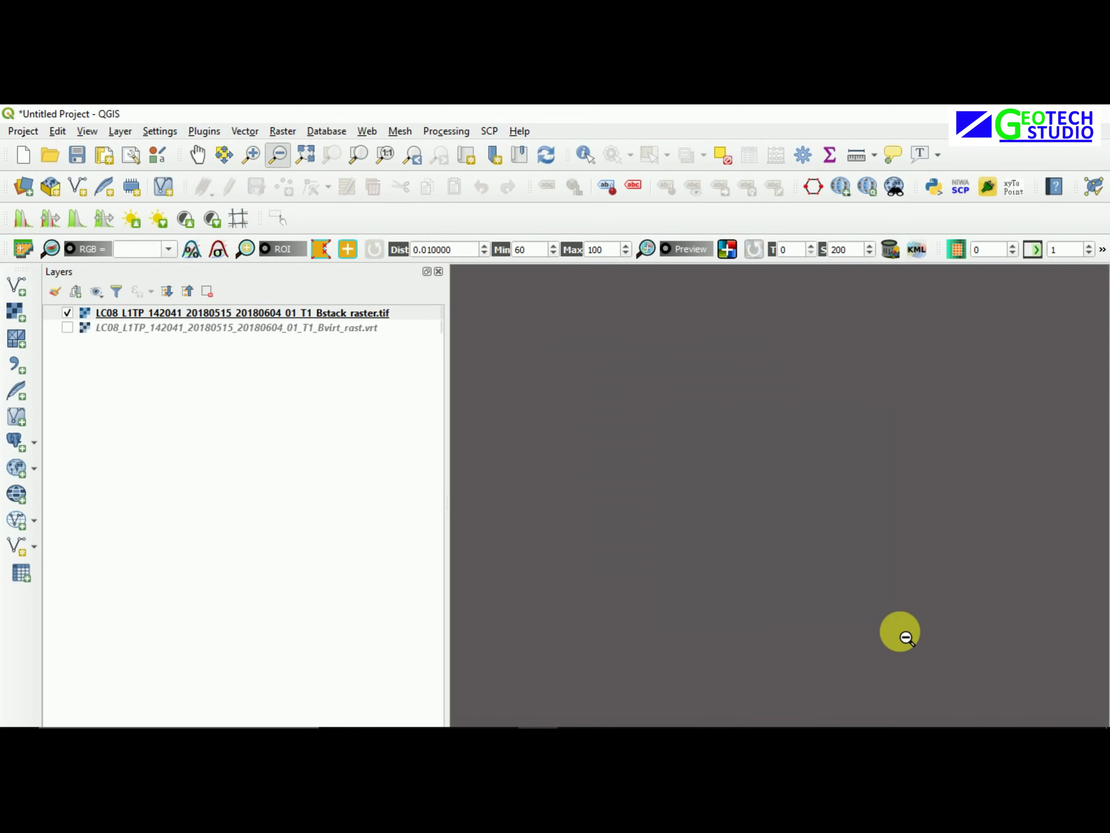
pyautogui.moveTo(687, 453); pyautogui.dragTo(900, 583)
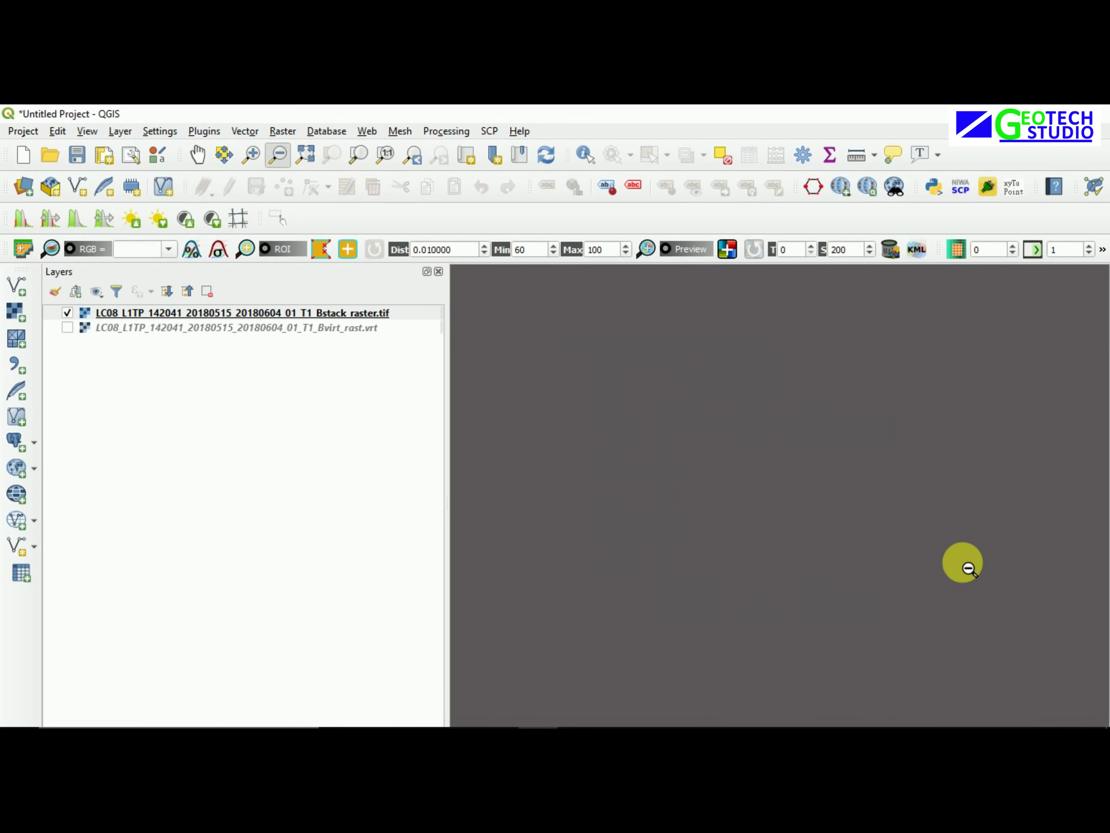
pyautogui.click(714, 500)
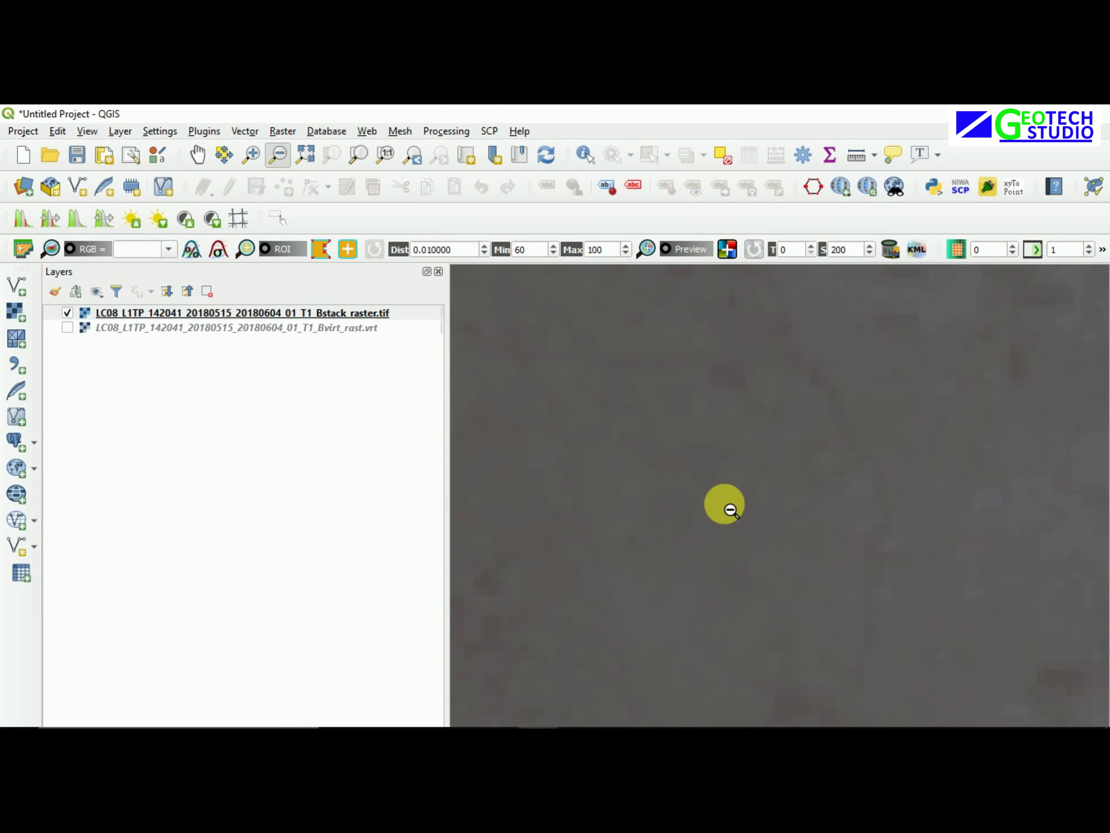
pyautogui.click(731, 510)
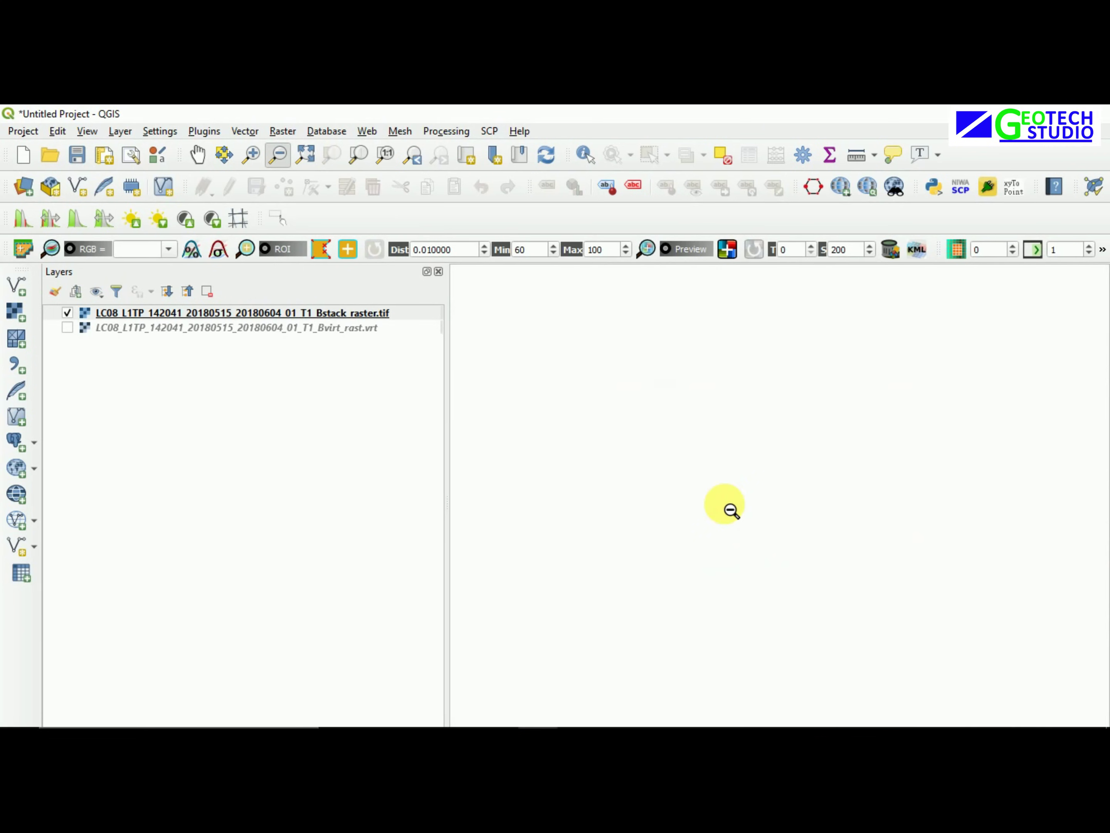
pyautogui.scroll(3, 719, 422)
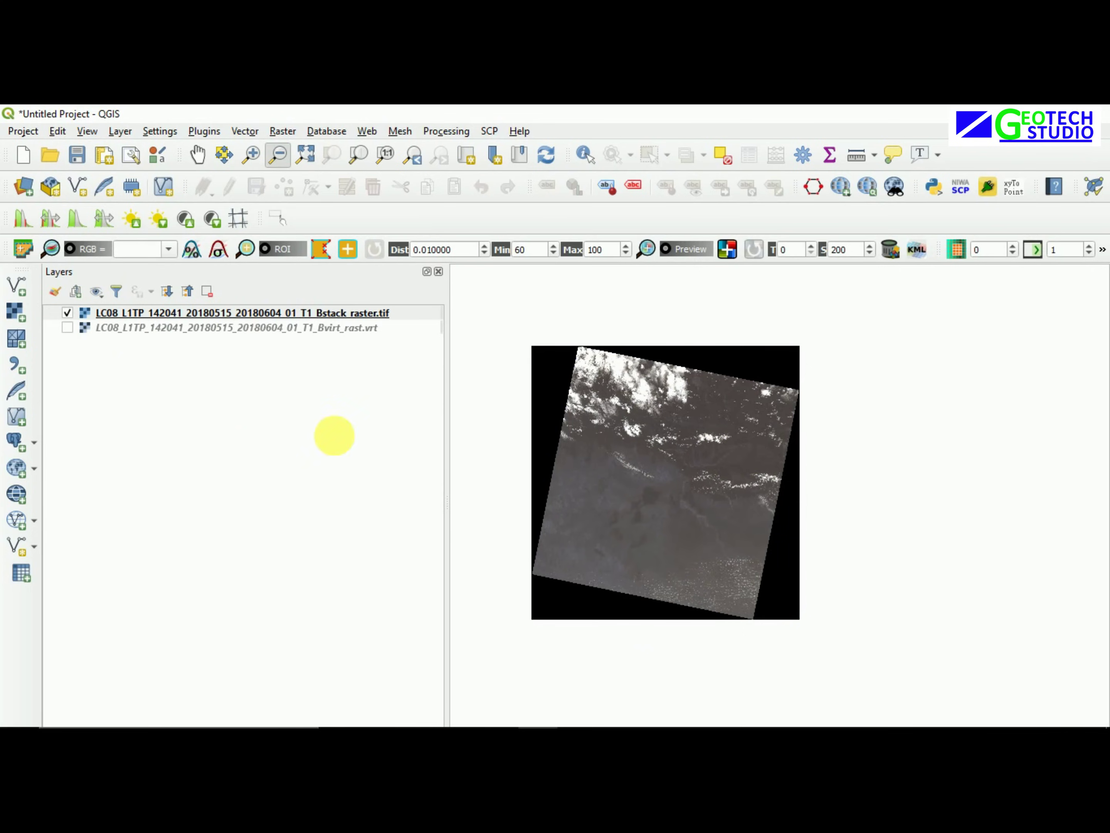
# Set the stacked raster's multiband colour rendering to Band 4 for red, Band 5 for green and Band 3 for blue
pyautogui.rightClick(108, 313)
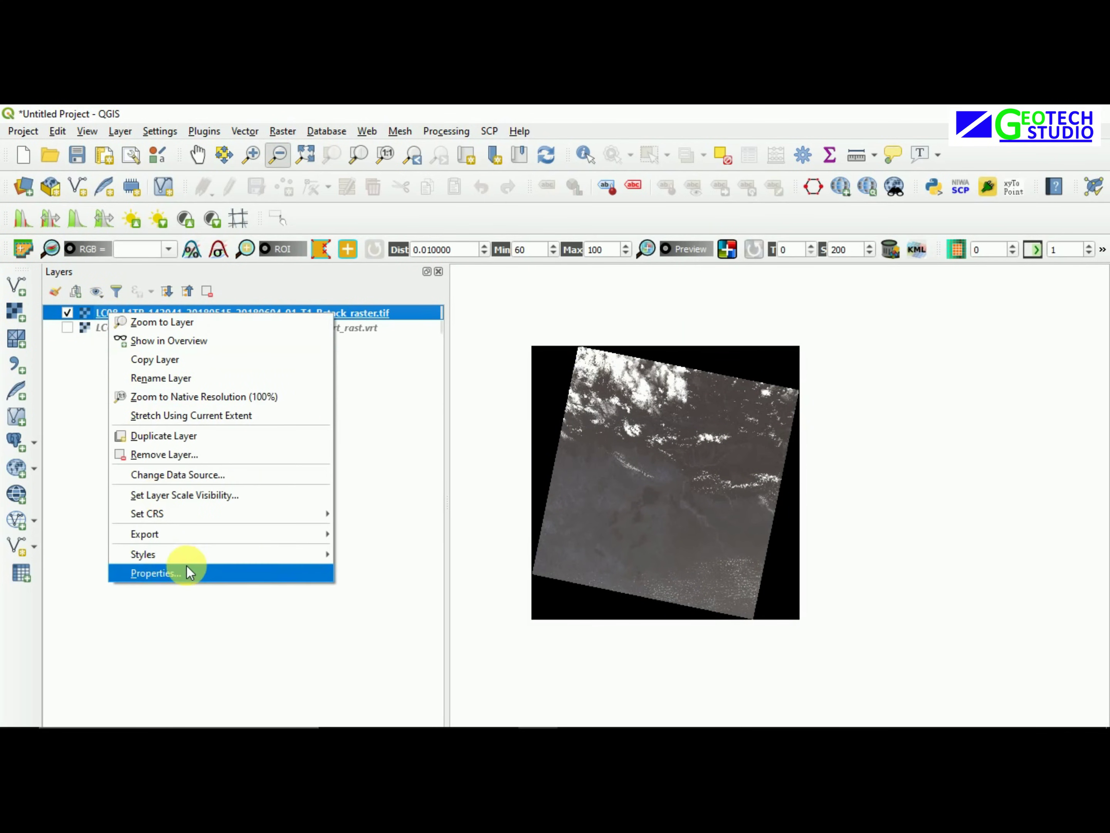
pyautogui.click(177, 575)
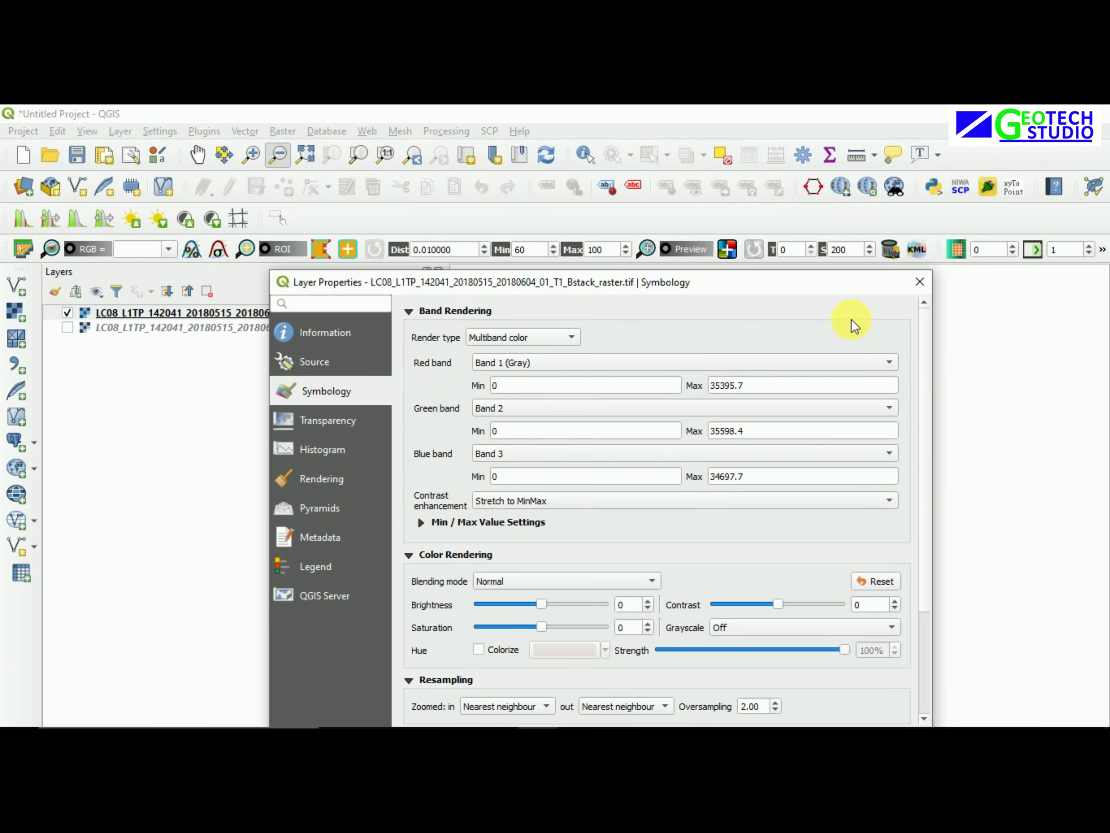
pyautogui.moveTo(801, 289); pyautogui.dragTo(782, 261)
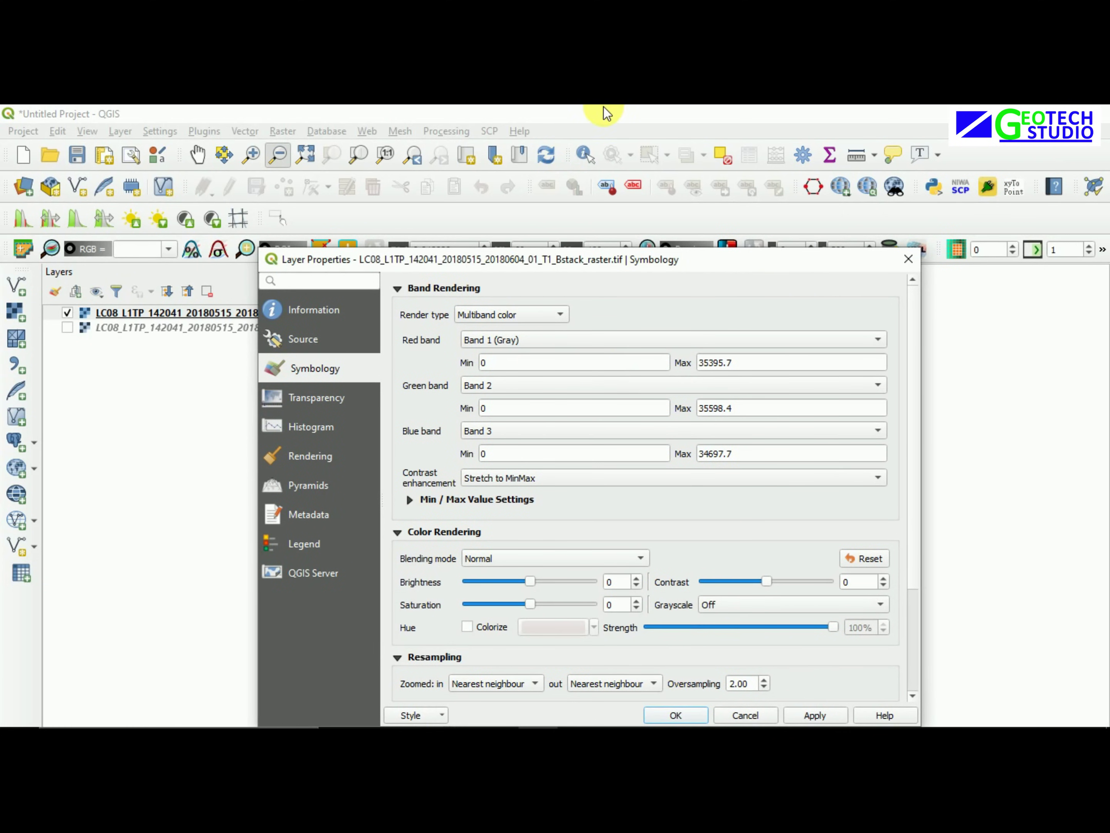
pyautogui.click(483, 341)
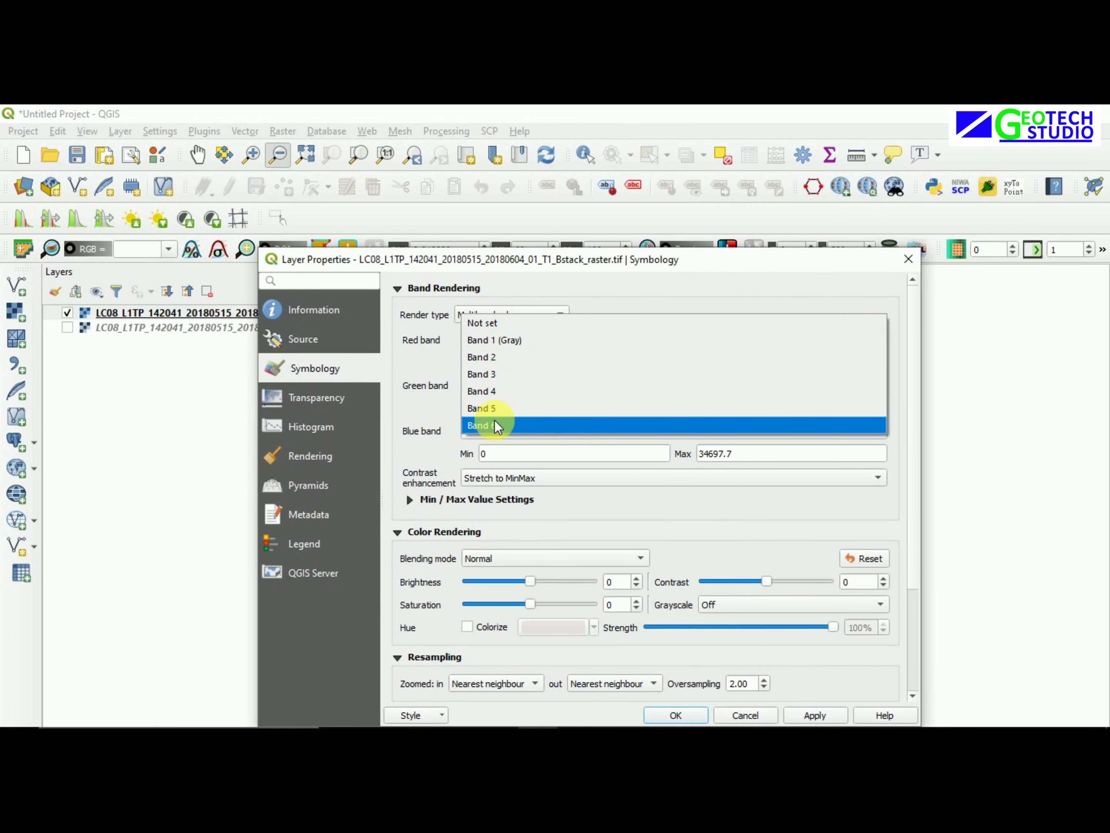
pyautogui.click(519, 388)
pyautogui.click(493, 392)
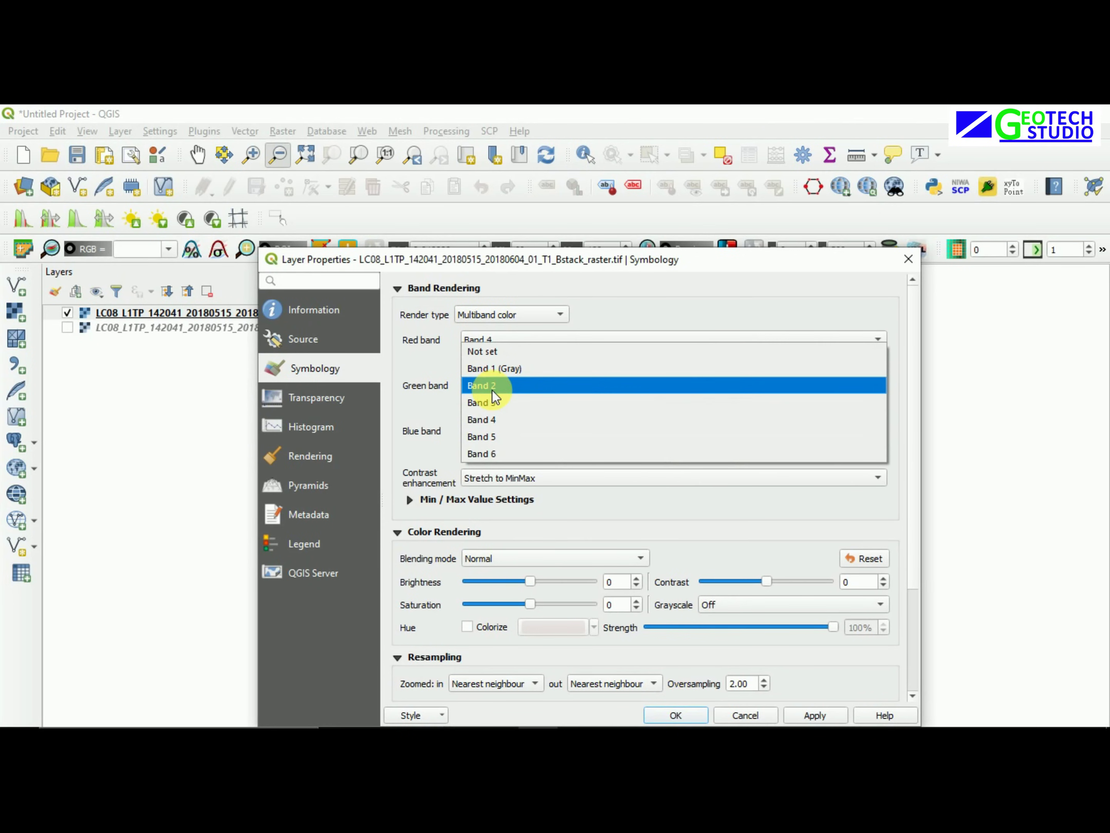
pyautogui.click(504, 436)
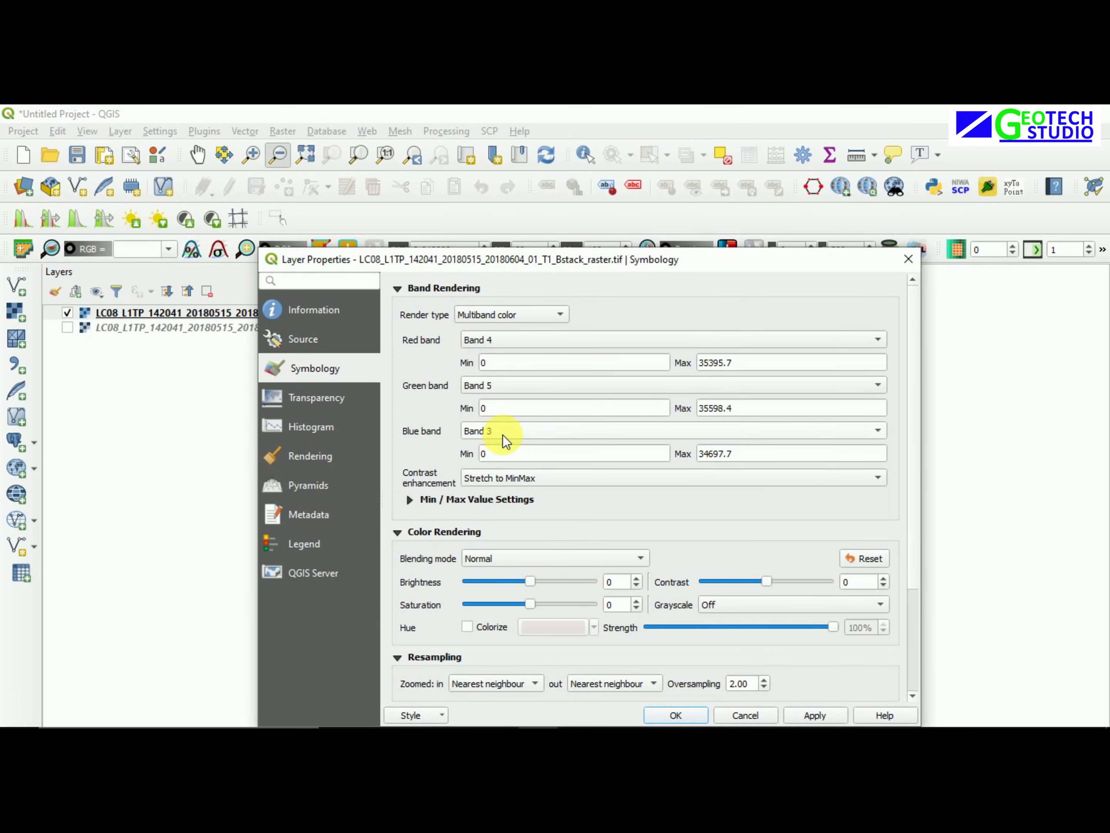
pyautogui.click(504, 437)
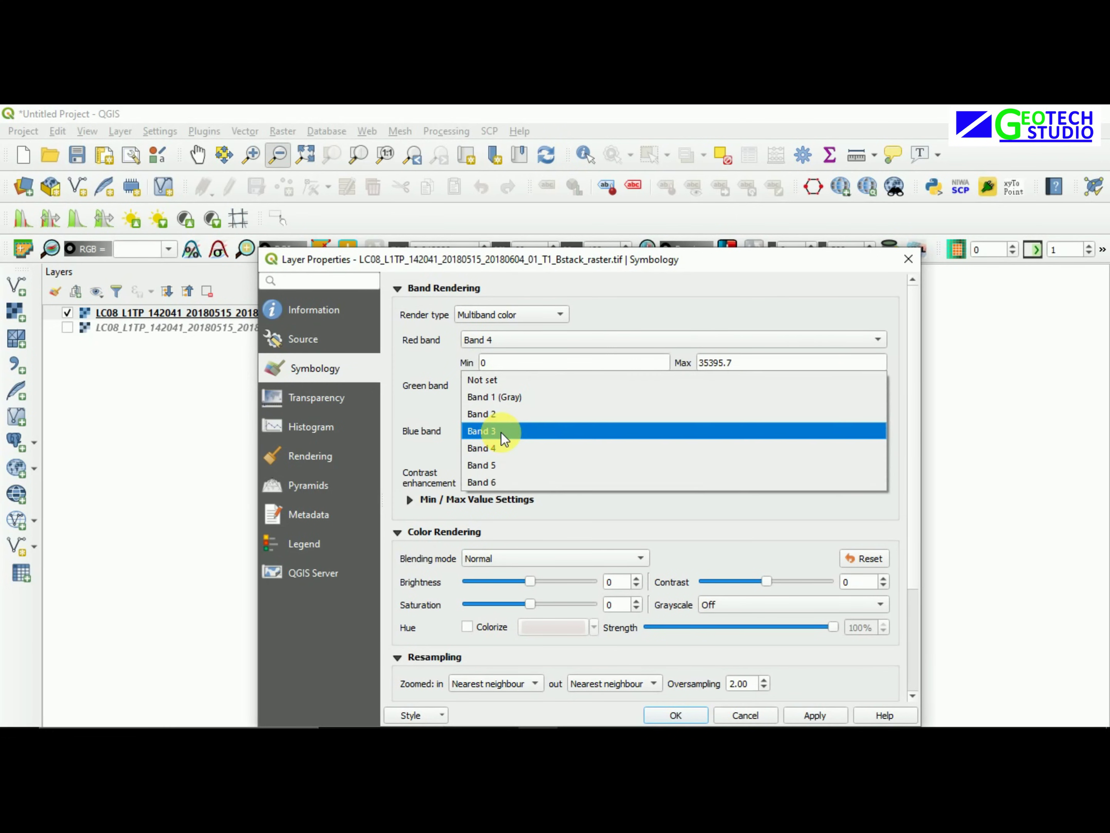
pyautogui.click(672, 515)
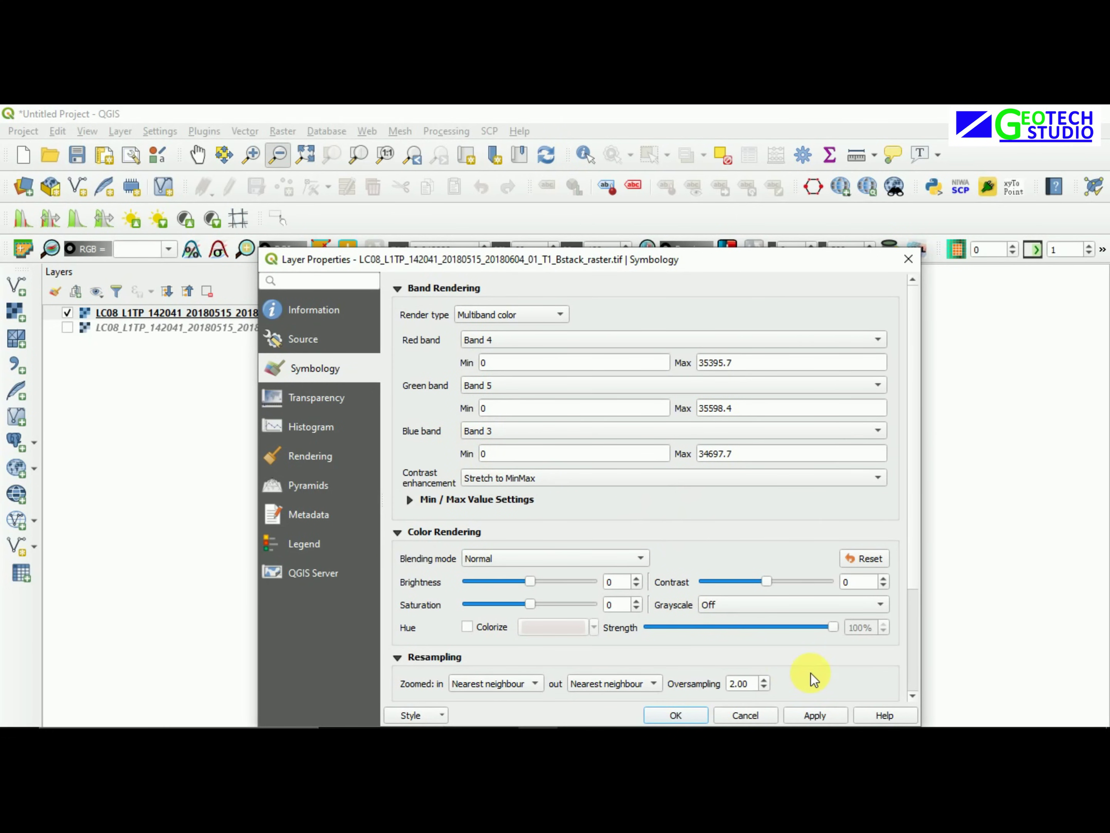
pyautogui.click(815, 716)
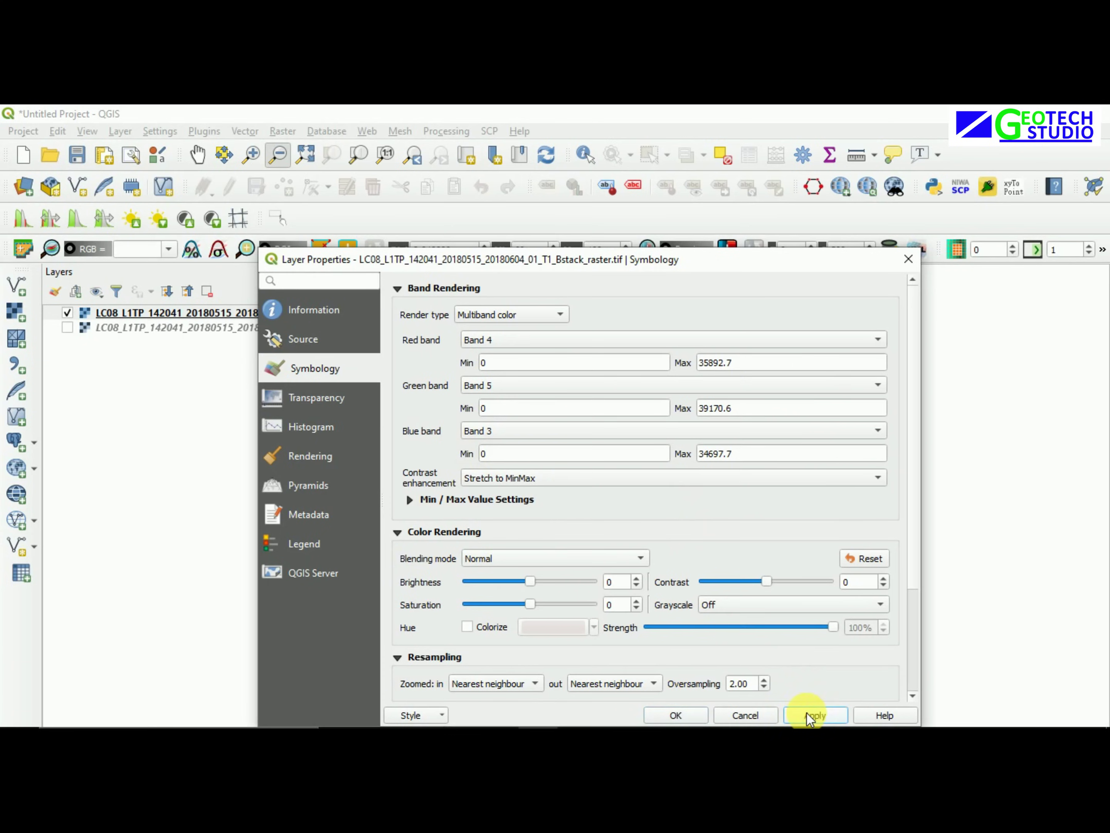
pyautogui.click(671, 715)
# Examine the stacked raster at pixel level in the new 4-5-3 band combination
pyautogui.scroll(5, 659, 503)
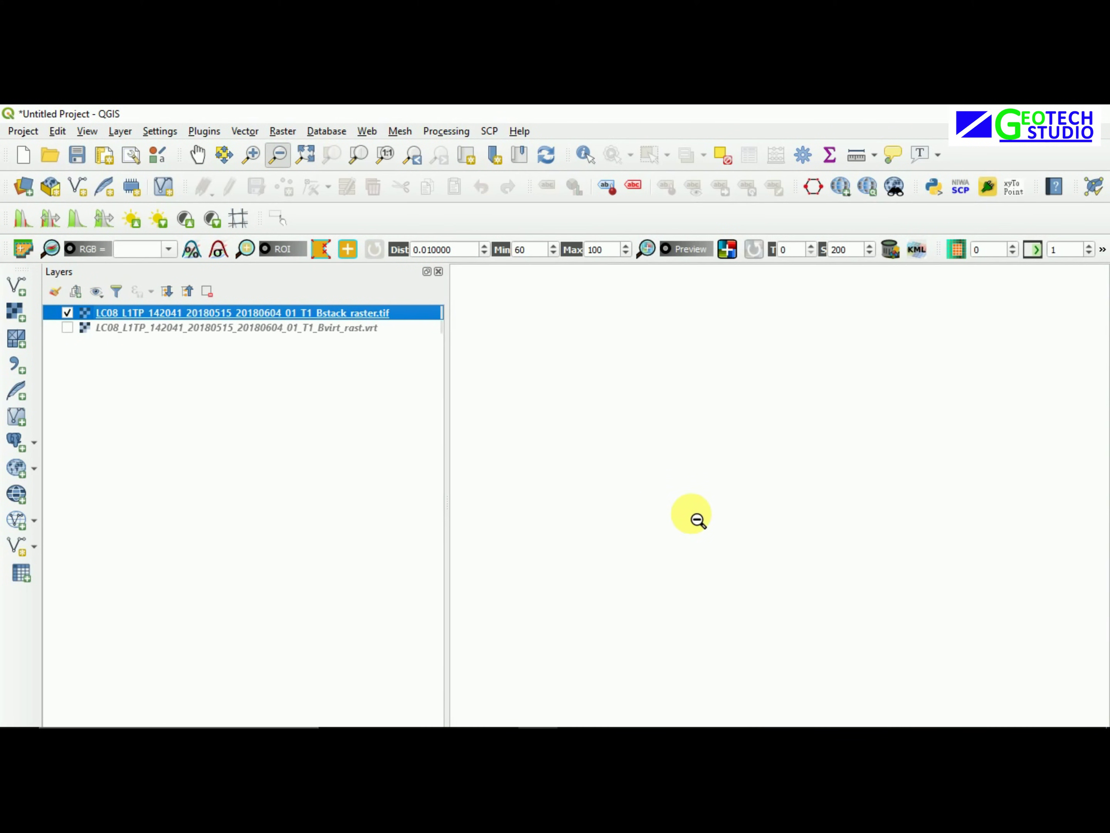
pyautogui.scroll(-1, 706, 545)
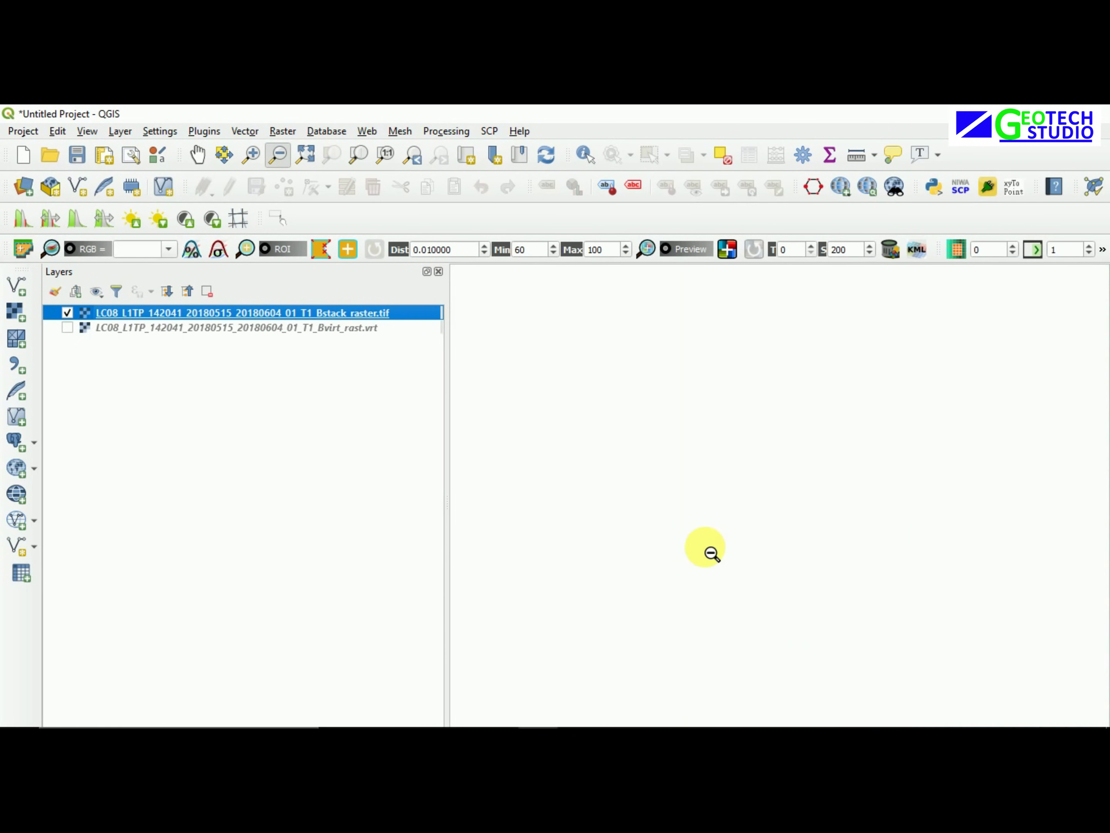
pyautogui.scroll(-1, 711, 552)
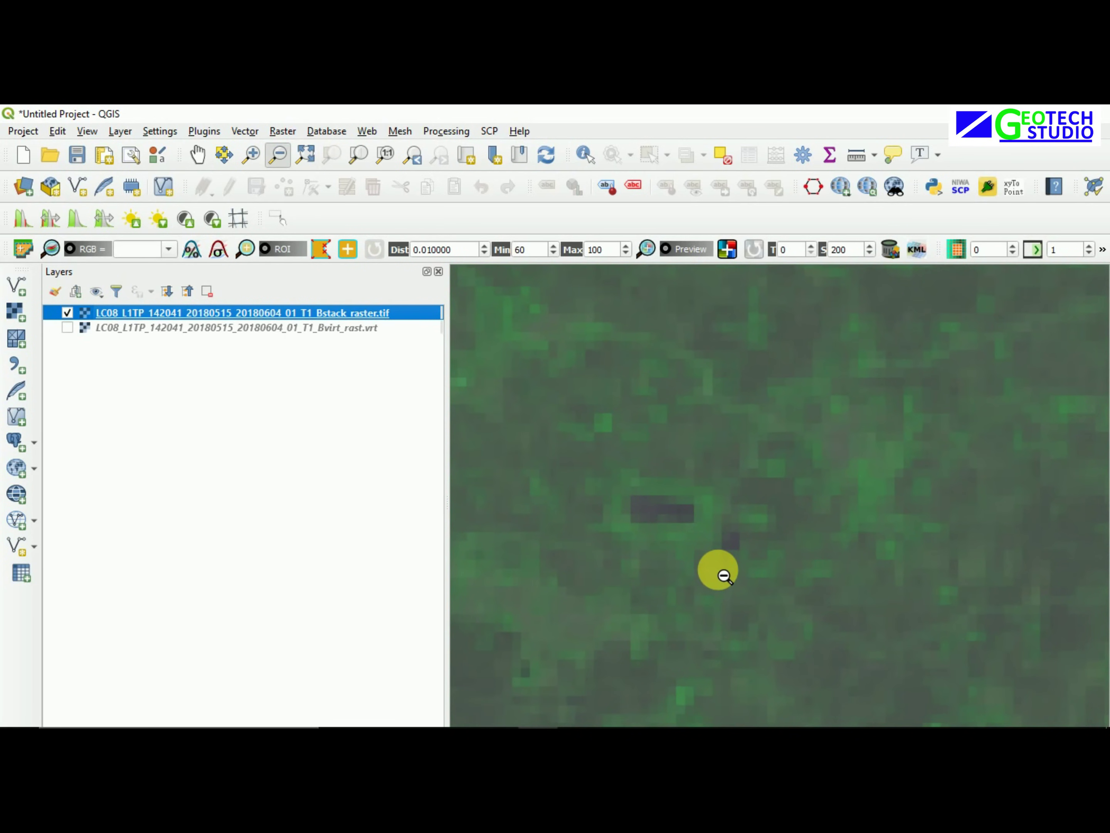
pyautogui.scroll(1, 725, 552)
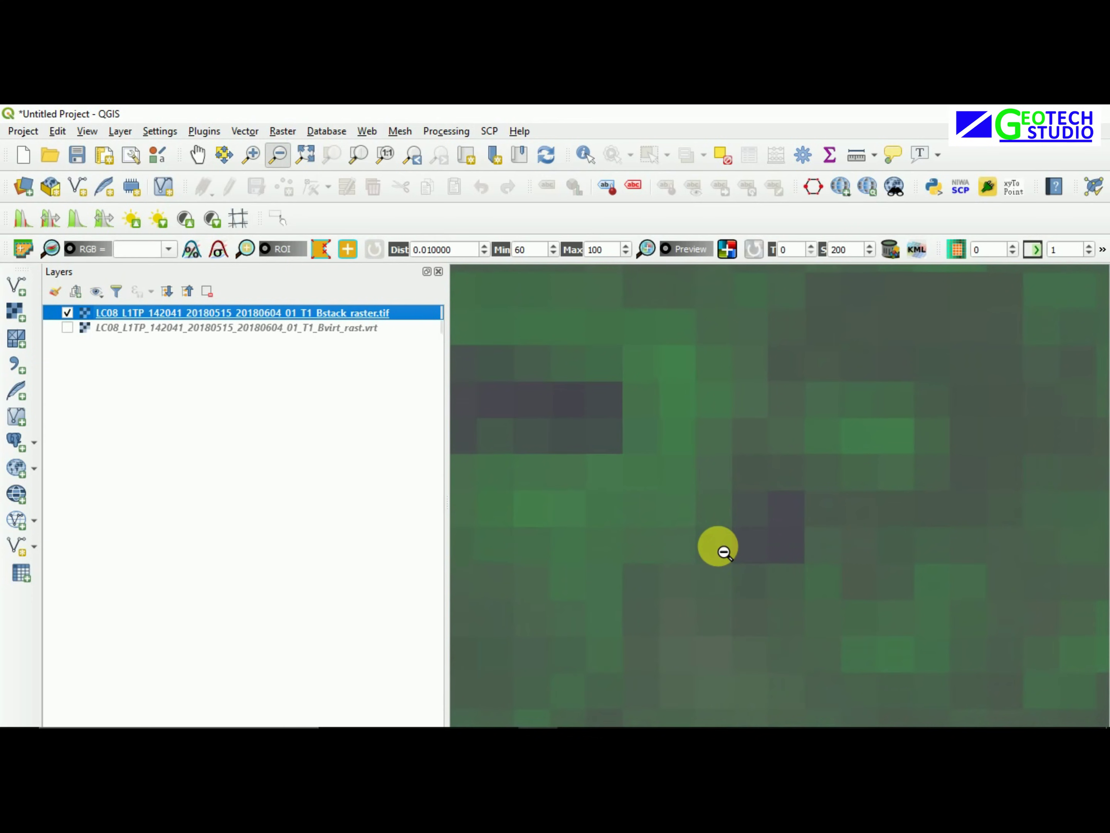
# Measure the width of individual pixels in the stacked raster, in metres, and close the measurement
pyautogui.scroll(1, 703, 463)
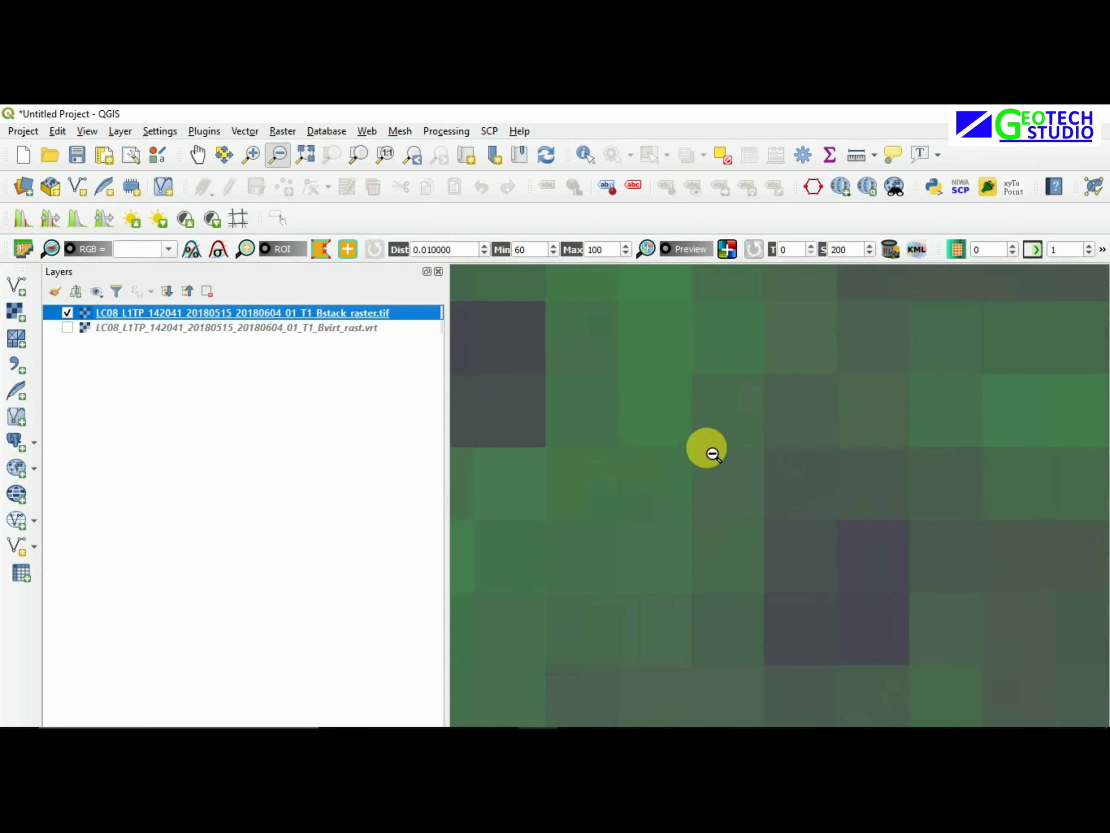
pyautogui.click(851, 161)
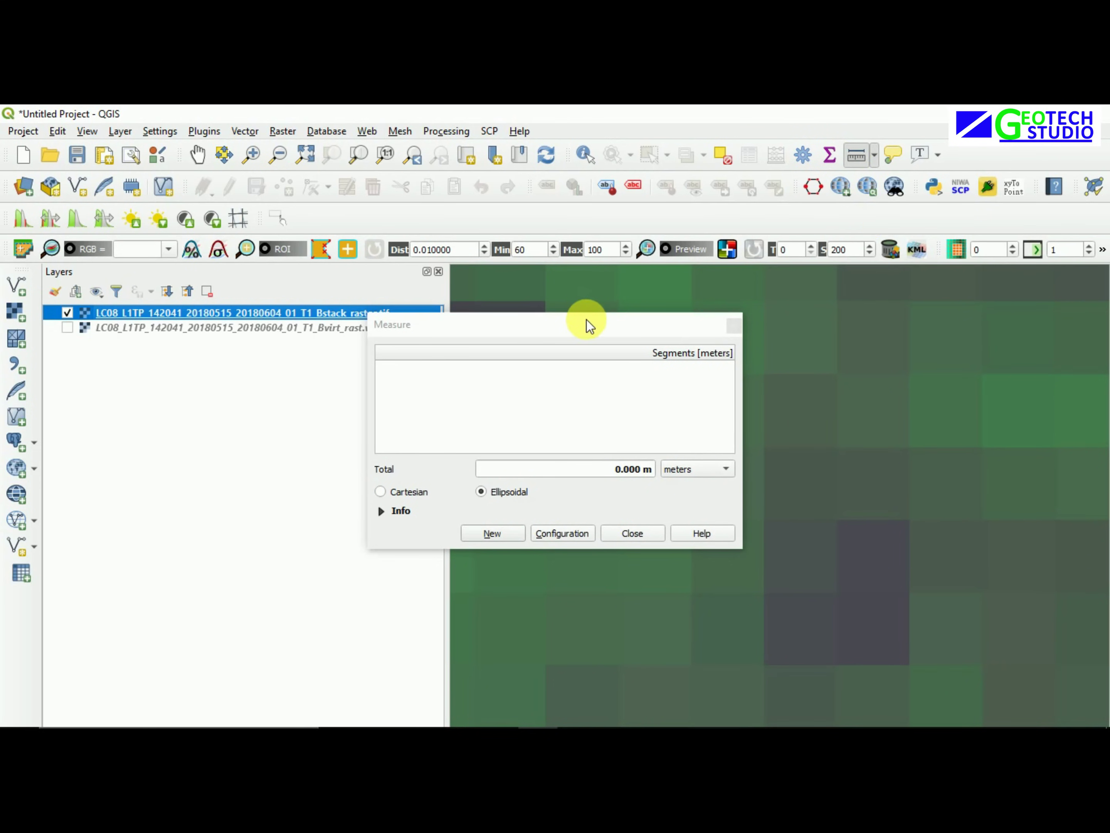
pyautogui.moveTo(587, 322); pyautogui.dragTo(334, 298)
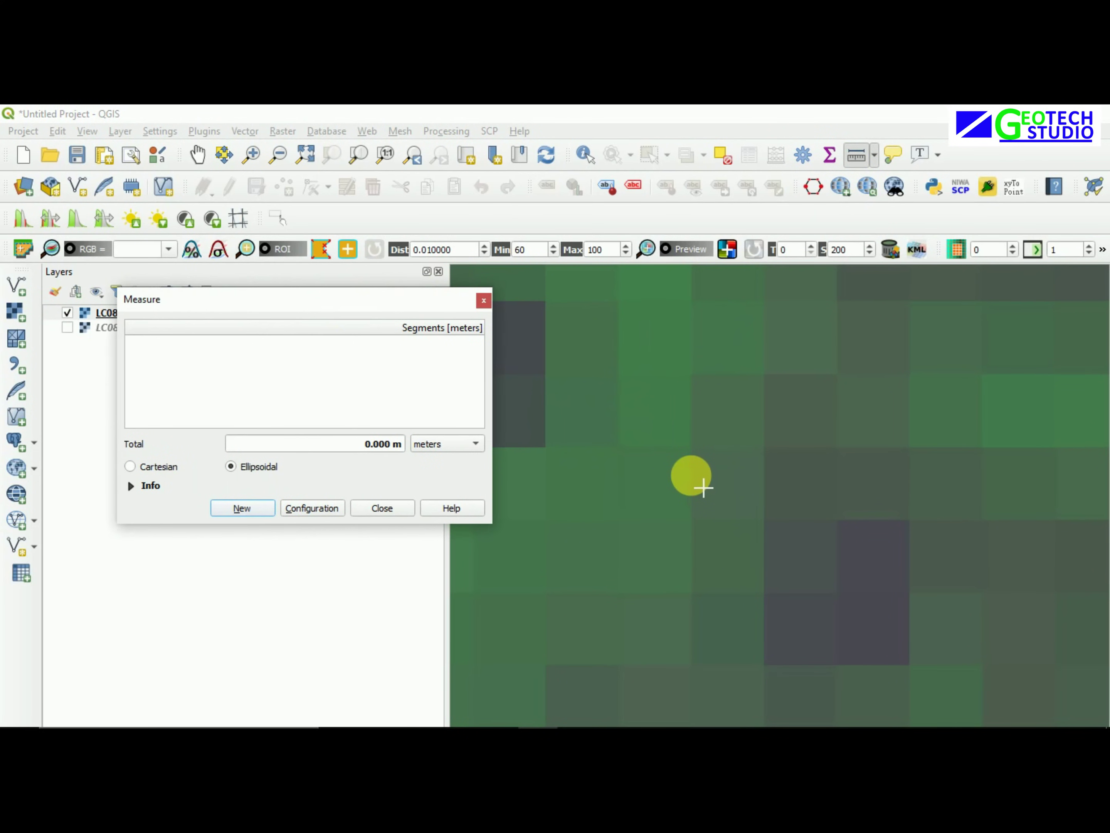
pyautogui.click(703, 487)
pyautogui.click(740, 487)
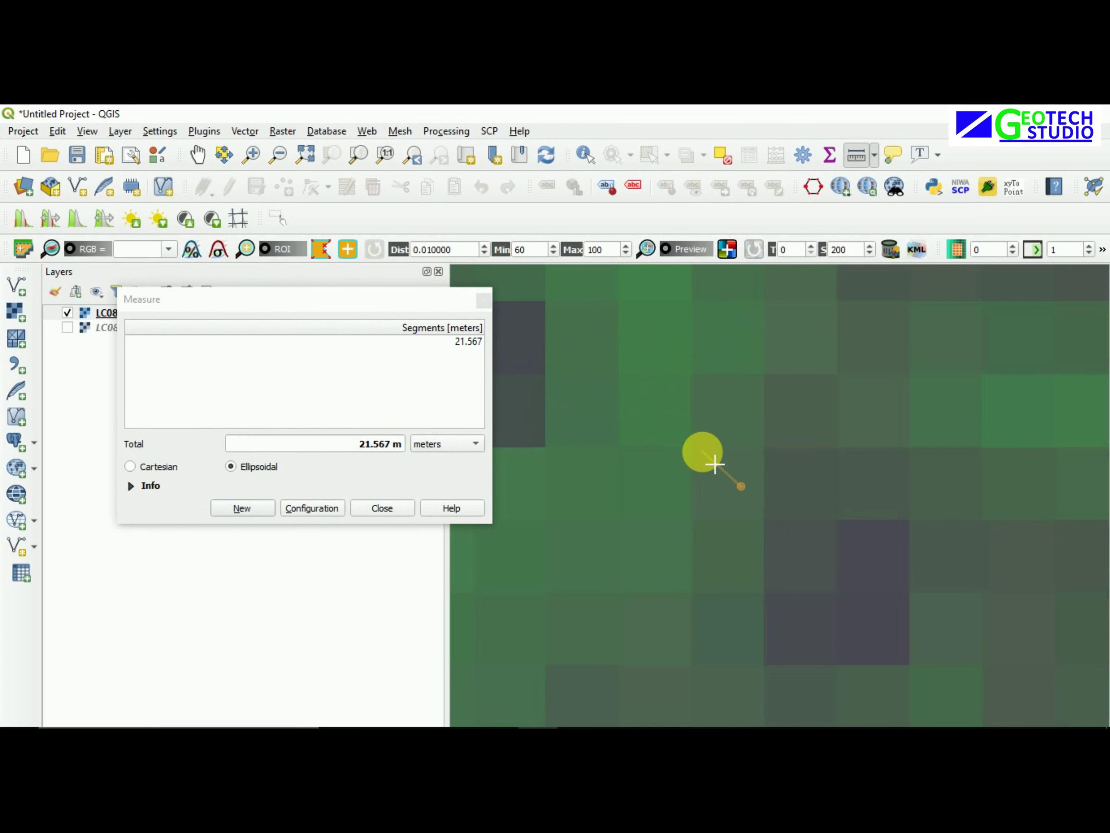
pyautogui.rightClick(716, 465)
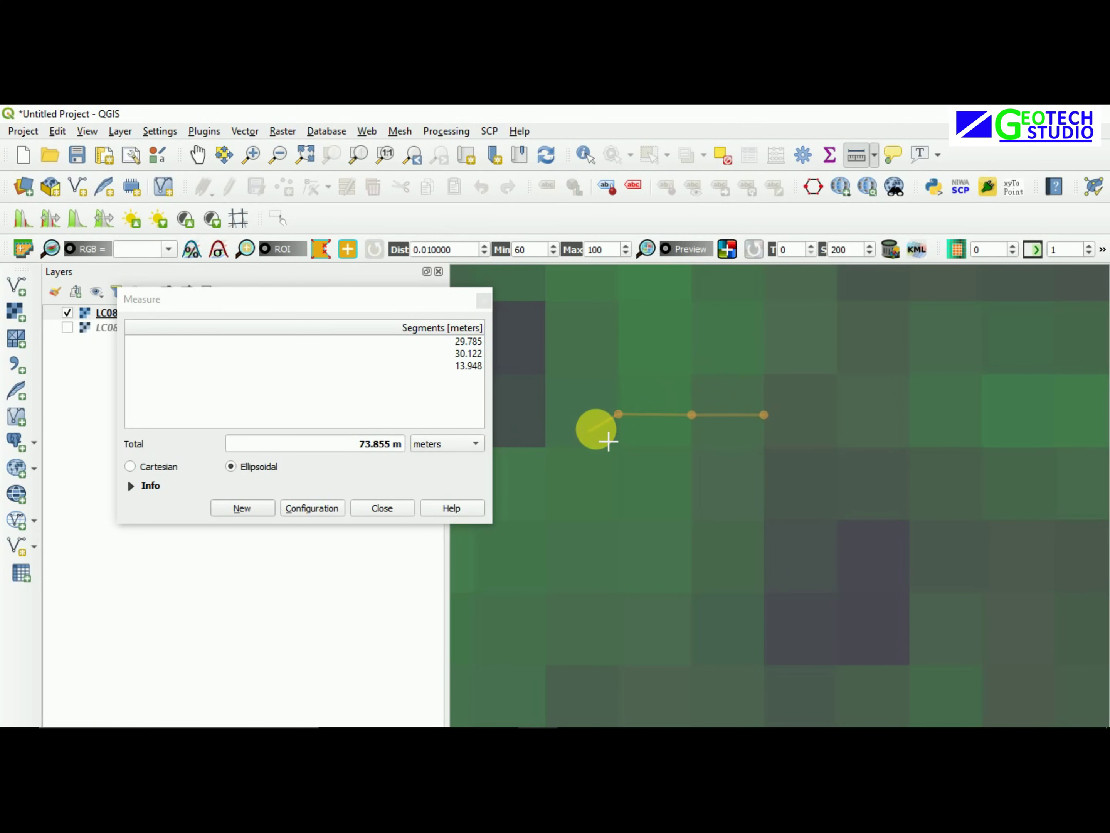
pyautogui.click(483, 300)
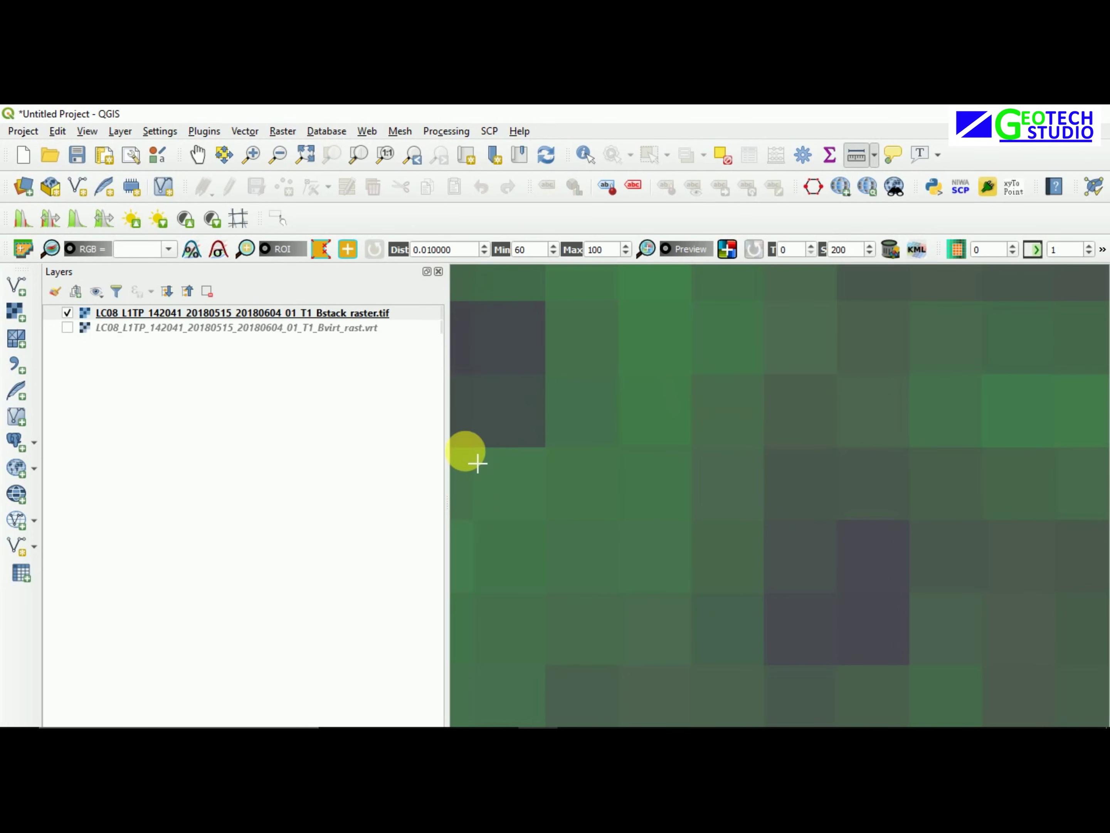
# Return from the measured pixels to a view of nearly the entire stacked raster scene
pyautogui.scroll(-3, 879, 509)
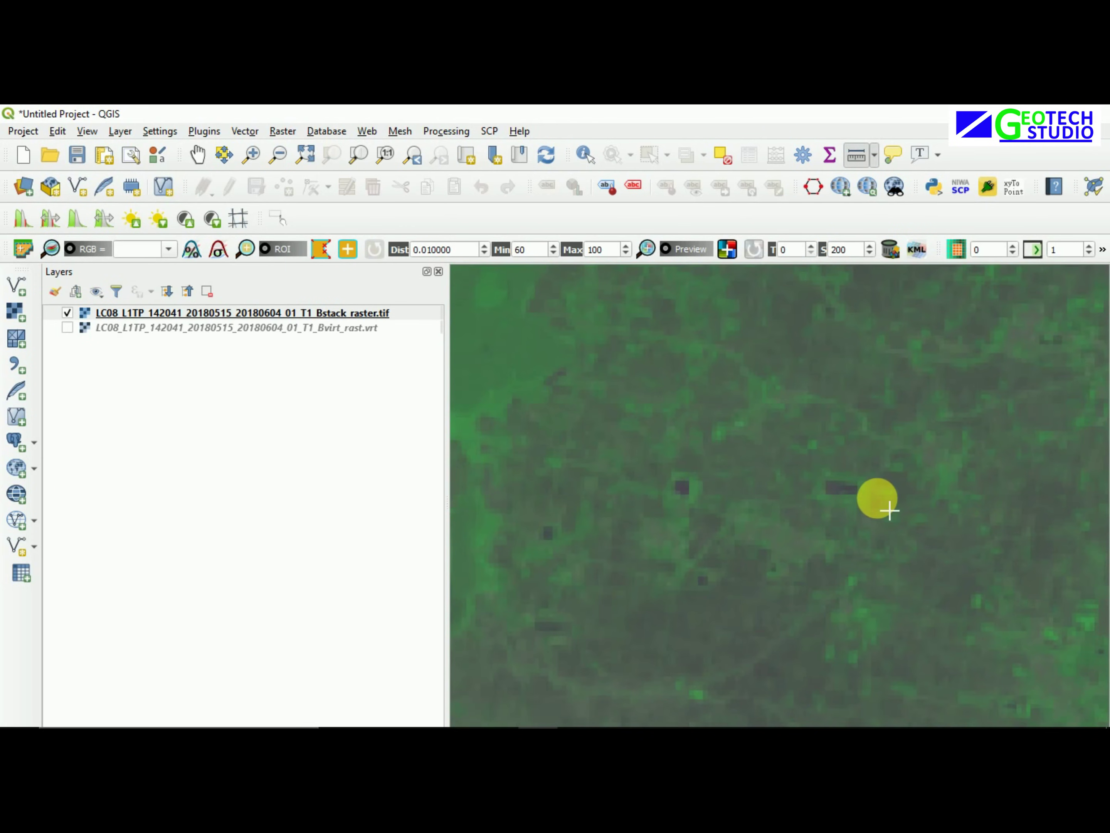
pyautogui.scroll(-2, 879, 513)
pyautogui.scroll(-2, 858, 528)
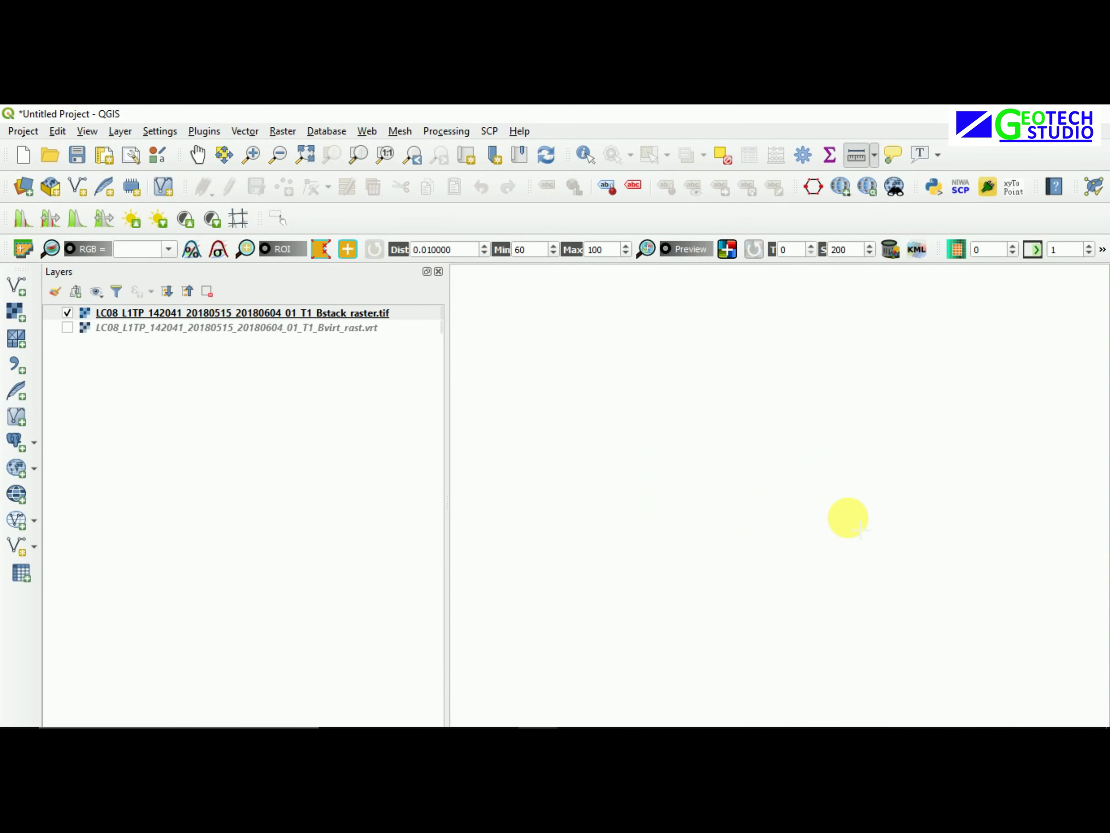
pyautogui.scroll(-2, 860, 531)
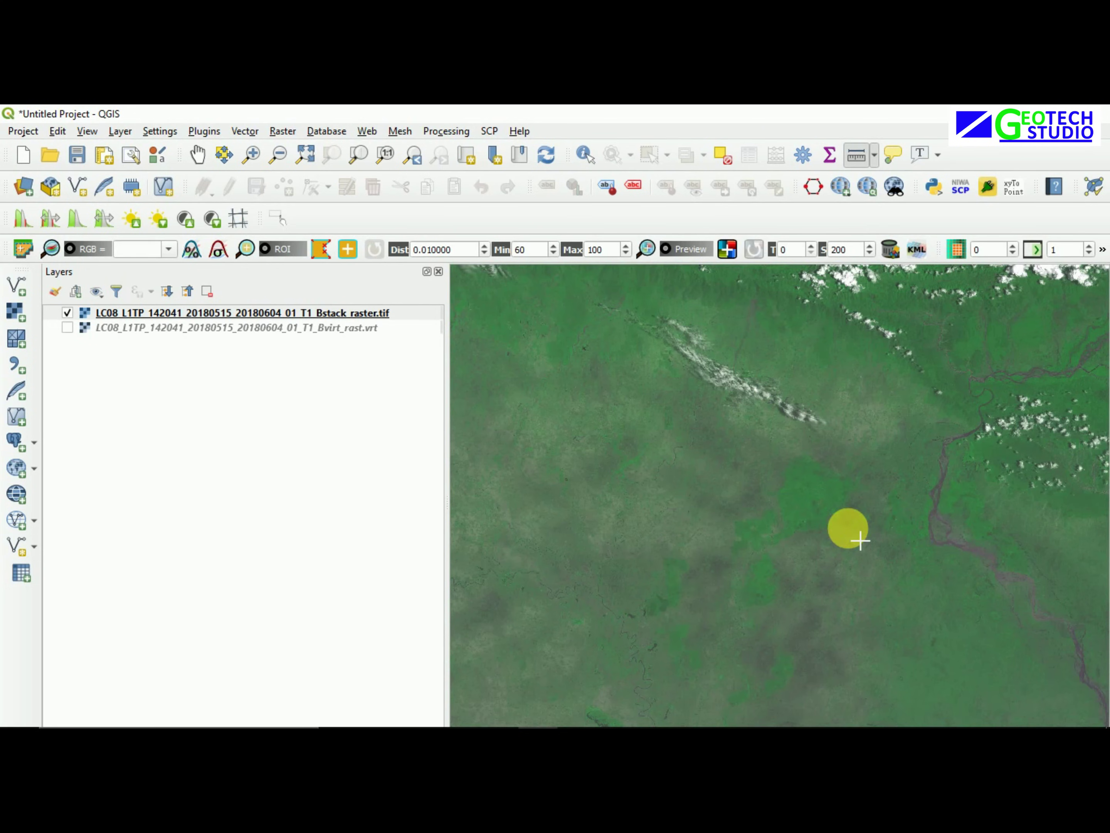
pyautogui.scroll(-2, 860, 533)
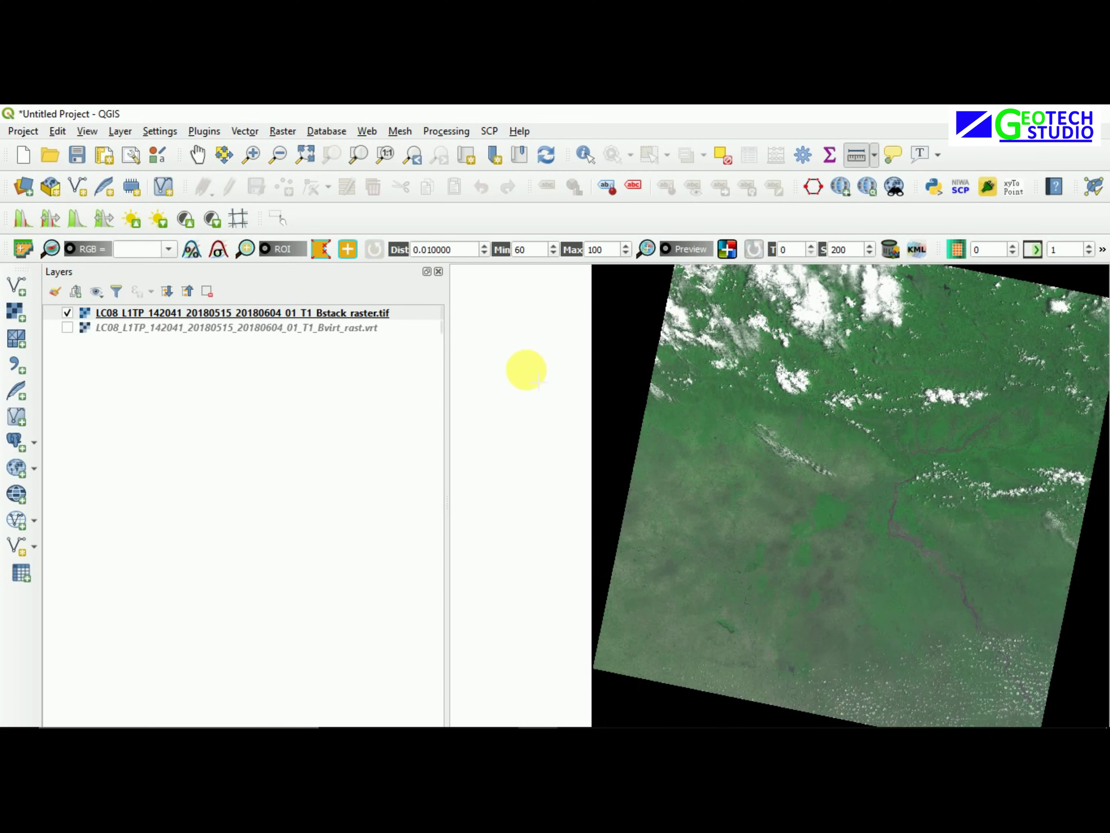
# Switch to Microsoft Edge and read the Landsat 8 band combinations PDF, from Natural Color and Color Infrared to Short-Wave Infrared and Agriculture
pyautogui.click(658, 711)
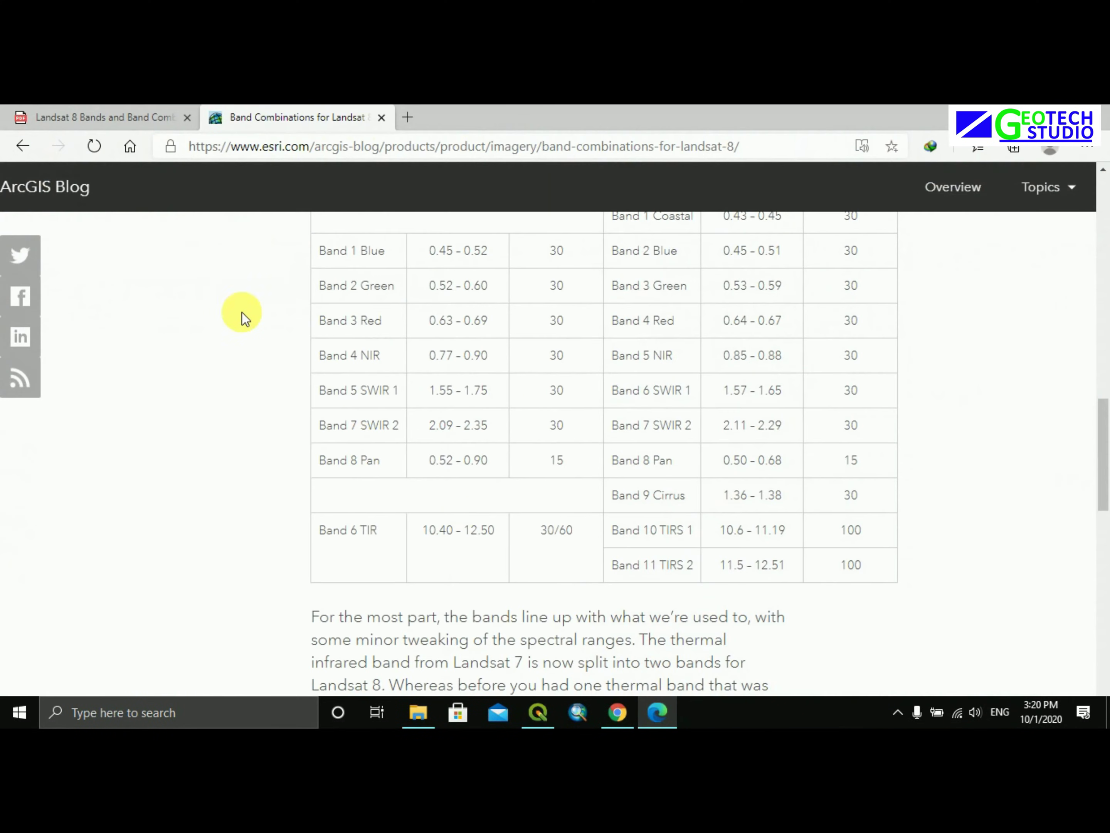
pyautogui.click(112, 116)
pyautogui.scroll(-15, 426, 446)
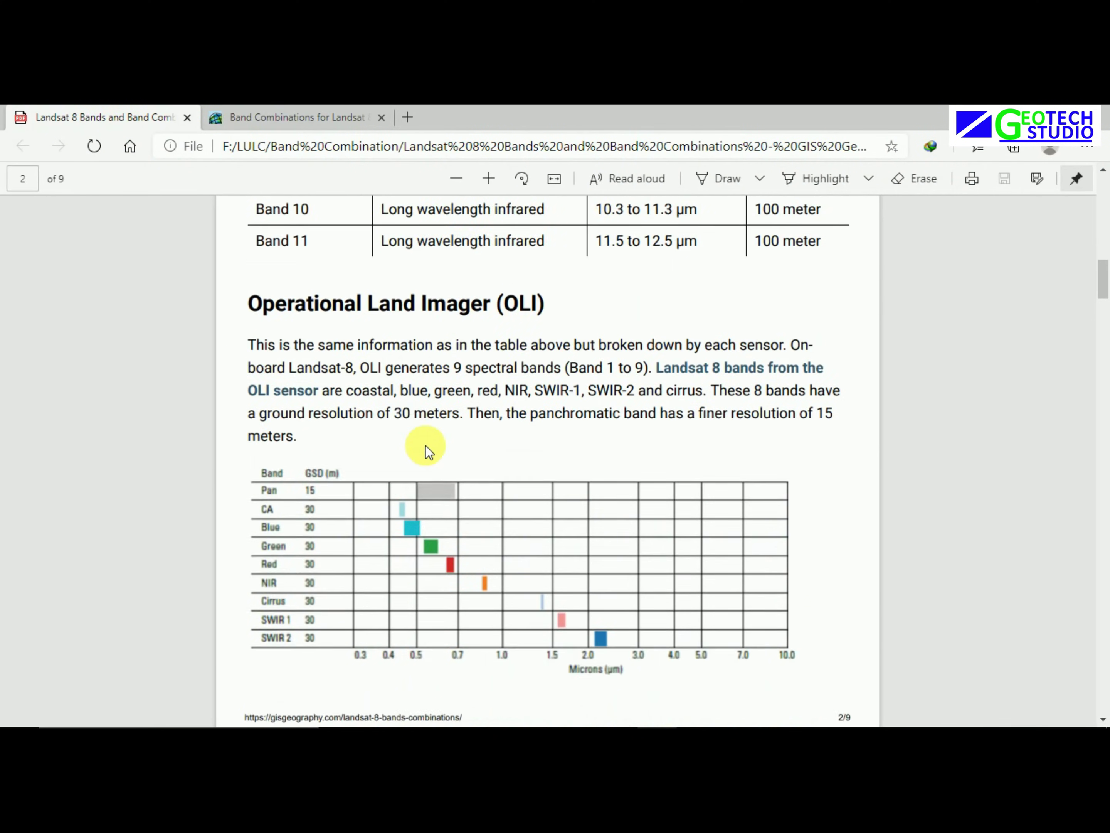
pyautogui.scroll(-20, 425, 446)
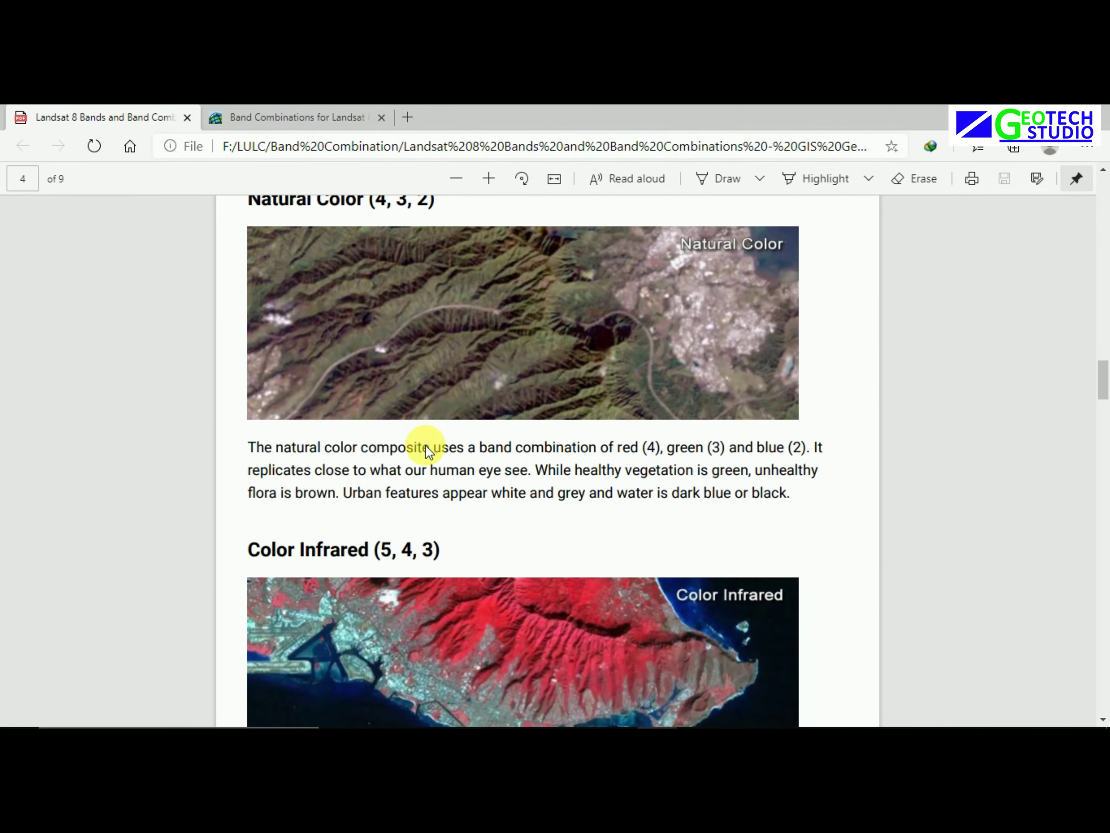
pyautogui.scroll(3, 425, 446)
pyautogui.scroll(-6, 426, 444)
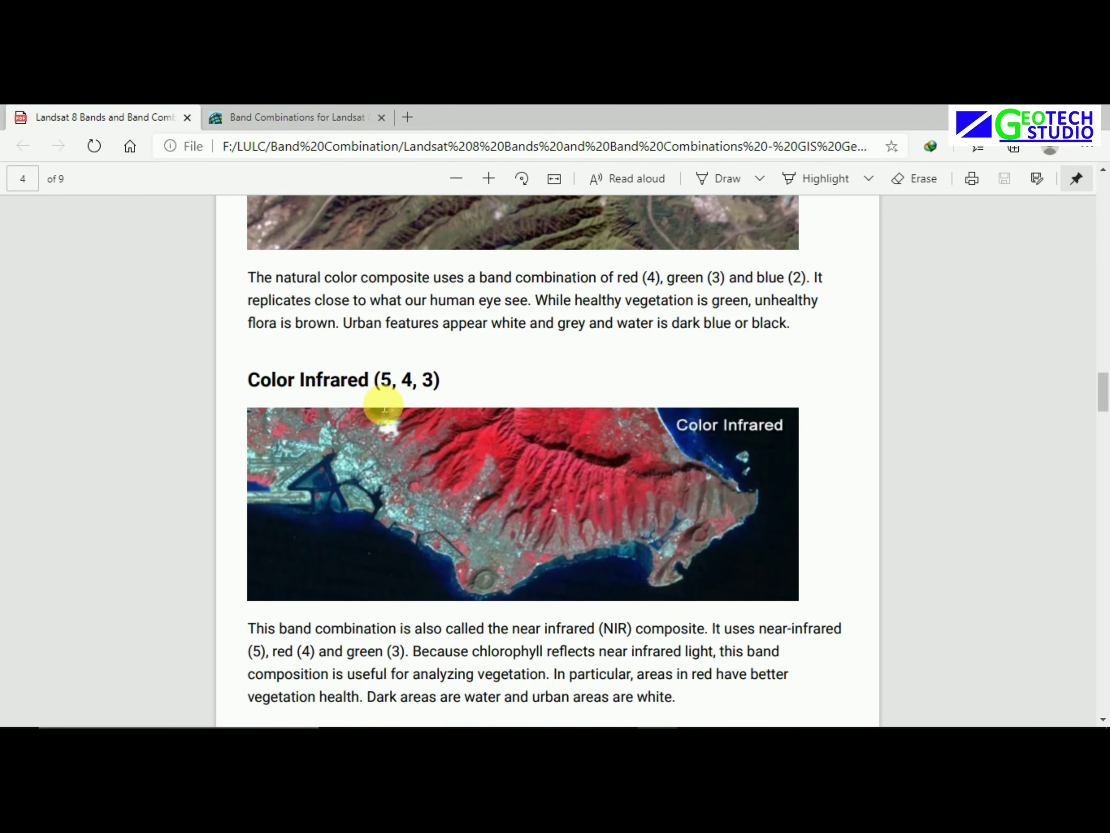
pyautogui.scroll(-3, 355, 410)
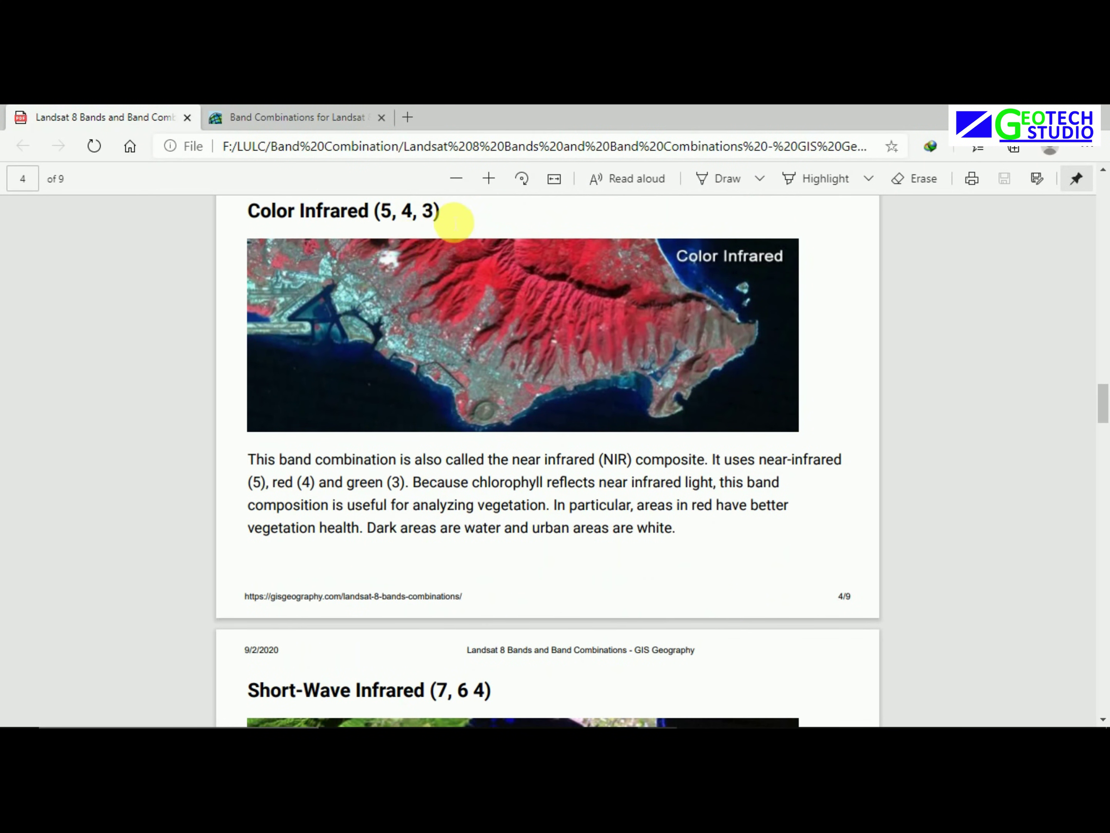
pyautogui.scroll(-5, 565, 477)
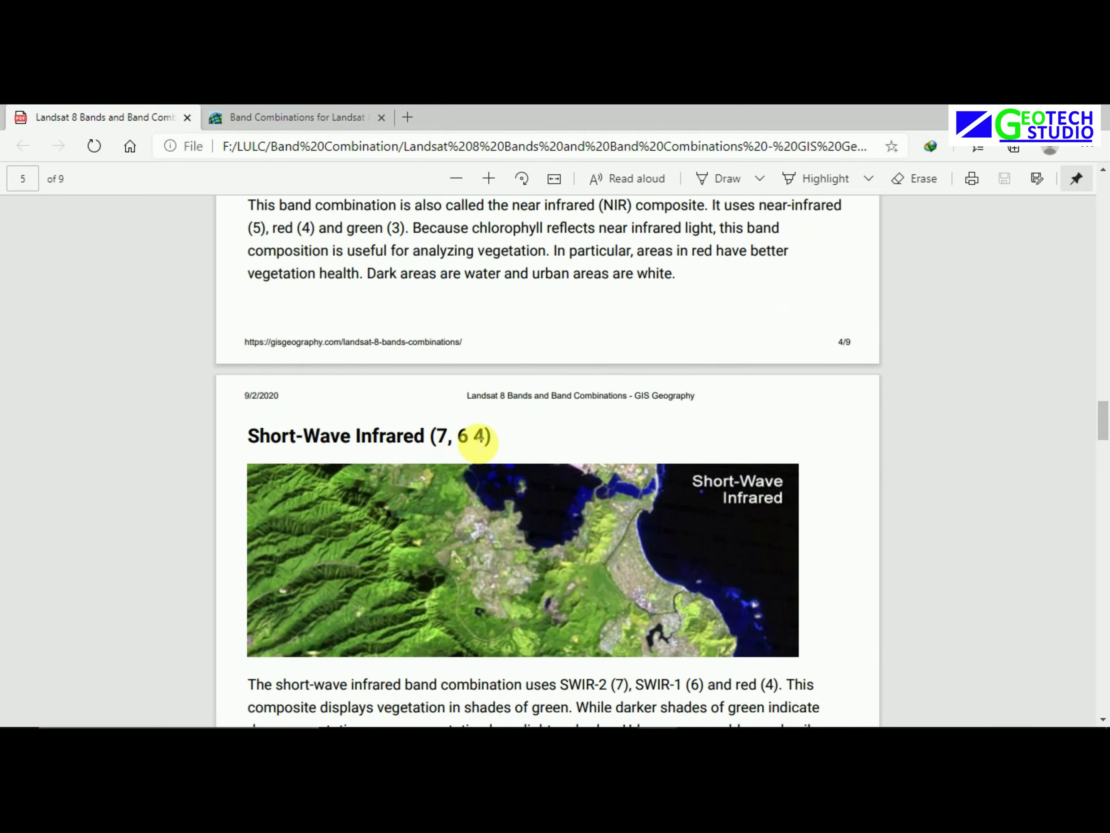
pyautogui.scroll(-9, 477, 441)
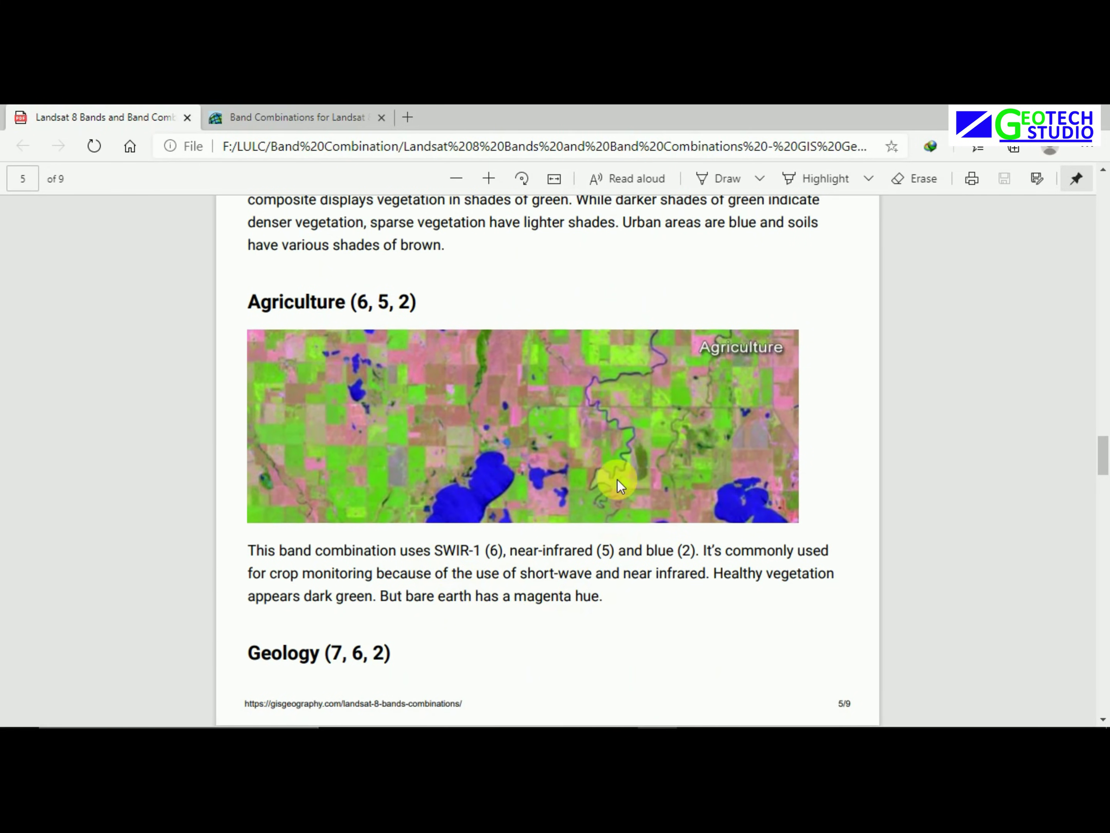
pyautogui.scroll(3, 476, 371)
pyautogui.scroll(4, 470, 477)
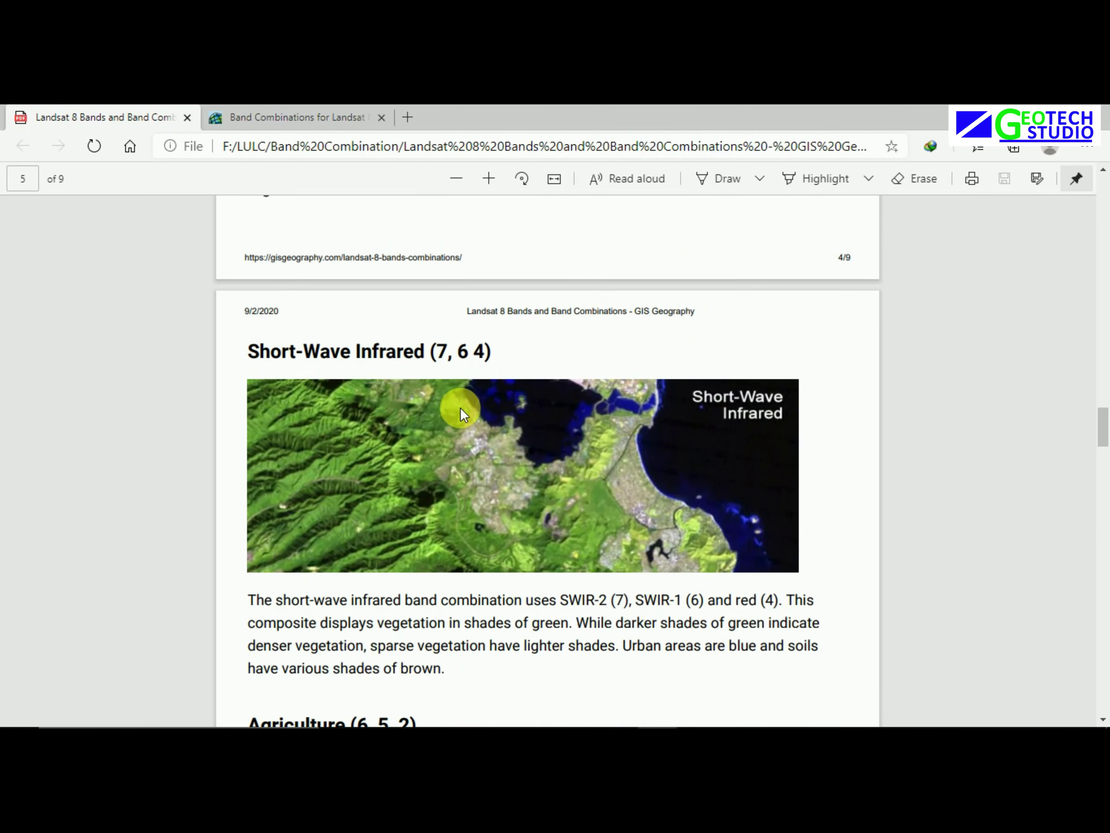
pyautogui.scroll(-9, 460, 409)
pyautogui.scroll(6, 463, 421)
pyautogui.scroll(18, 483, 503)
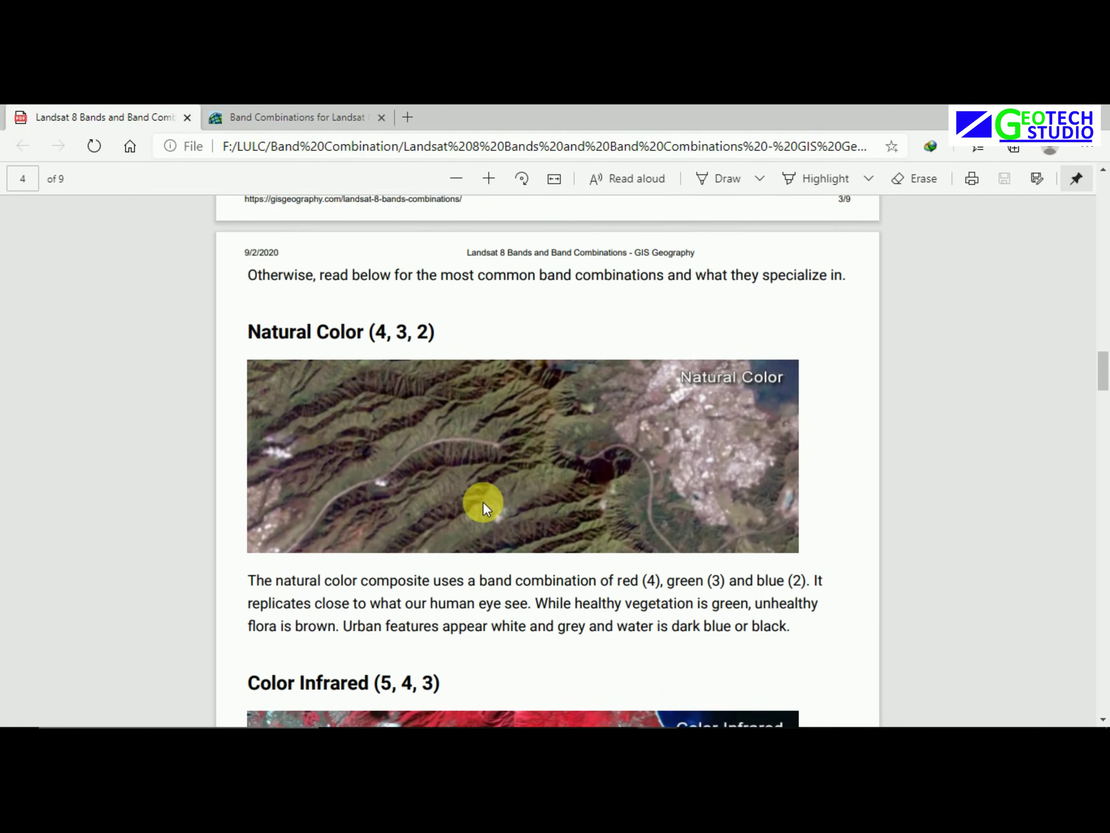
pyautogui.scroll(-4, 483, 503)
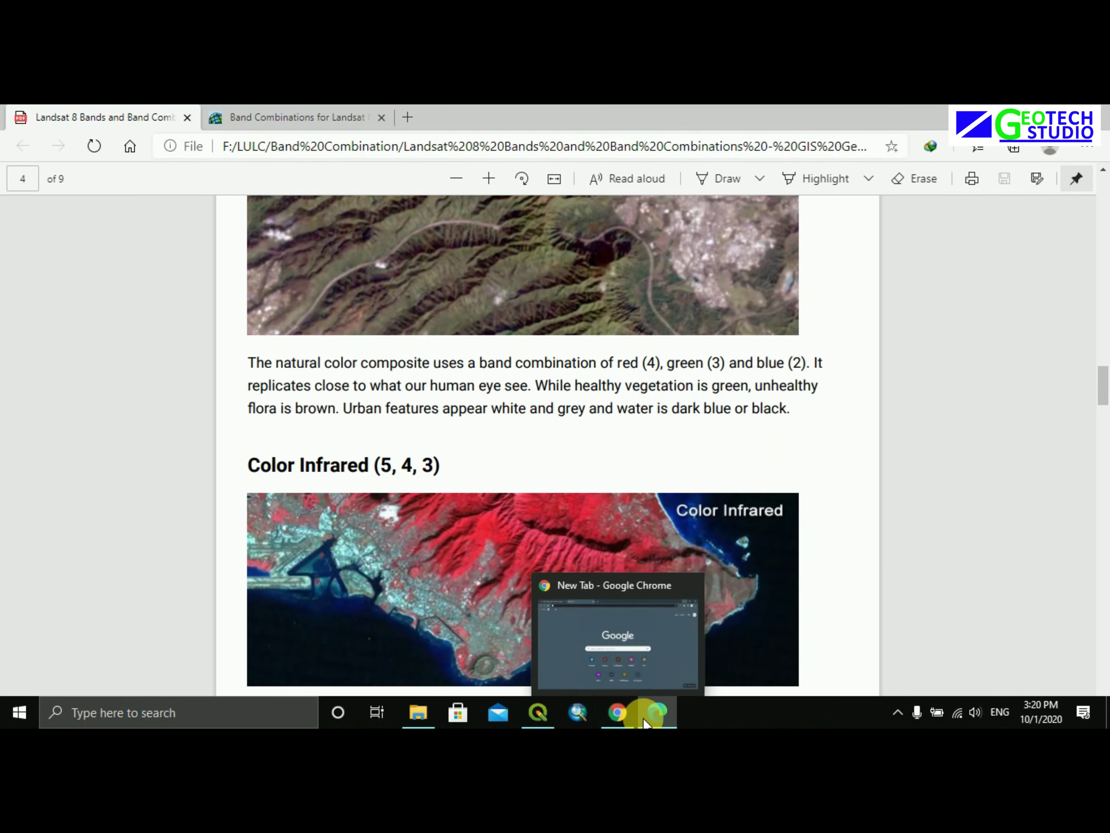
# Back in QGIS, set the stacked raster's colour rendering to Band 5 for red and Band 4 for green, keeping Band 3 for blue
pyautogui.click(552, 722)
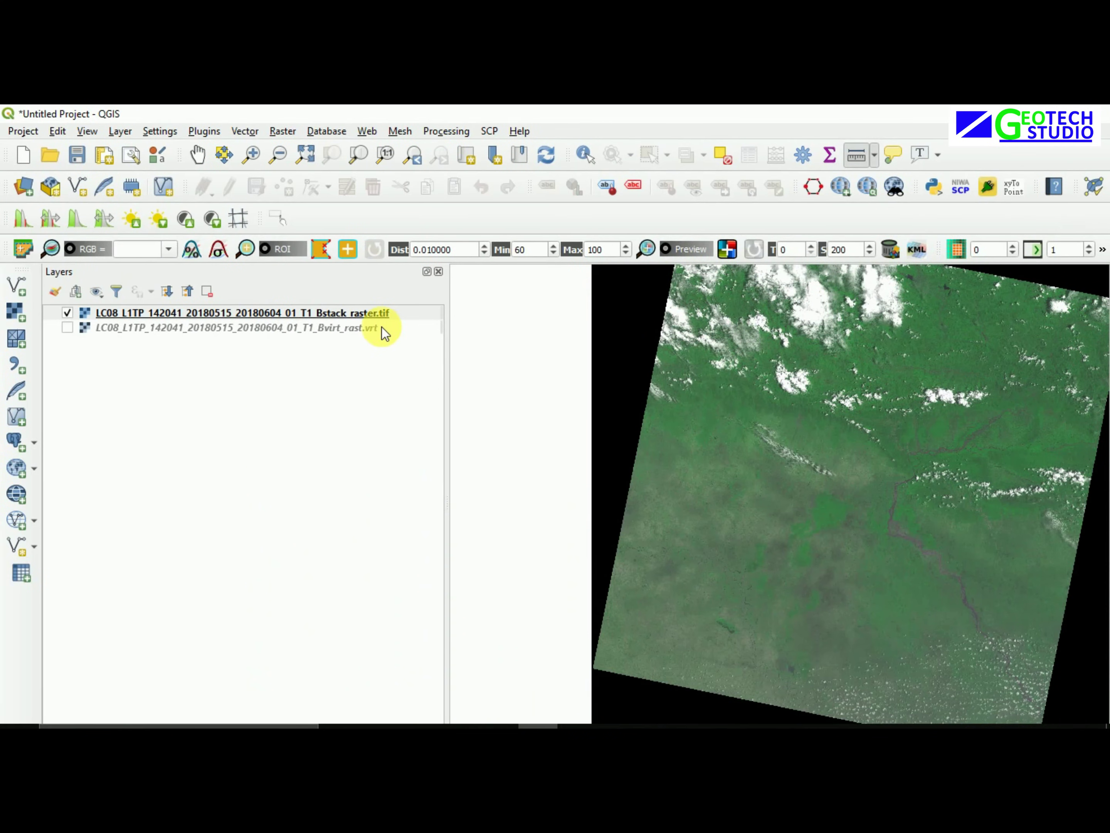
pyautogui.rightClick(159, 316)
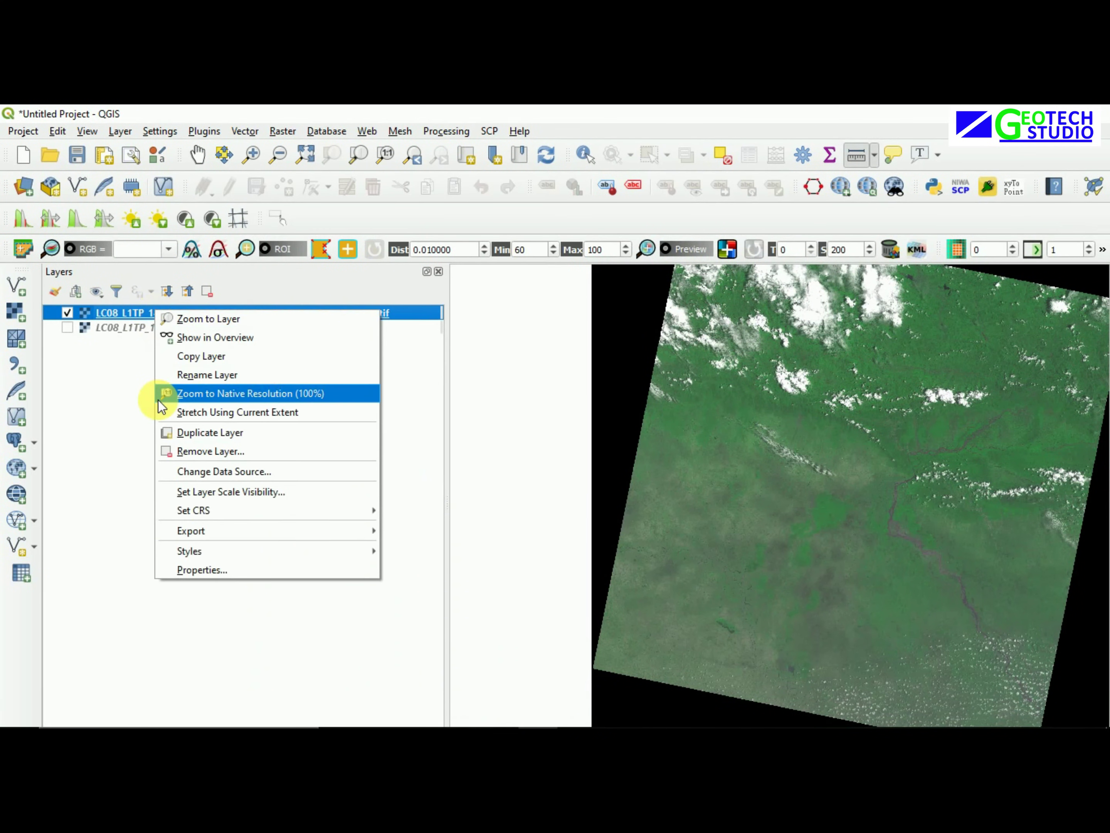
pyautogui.click(178, 568)
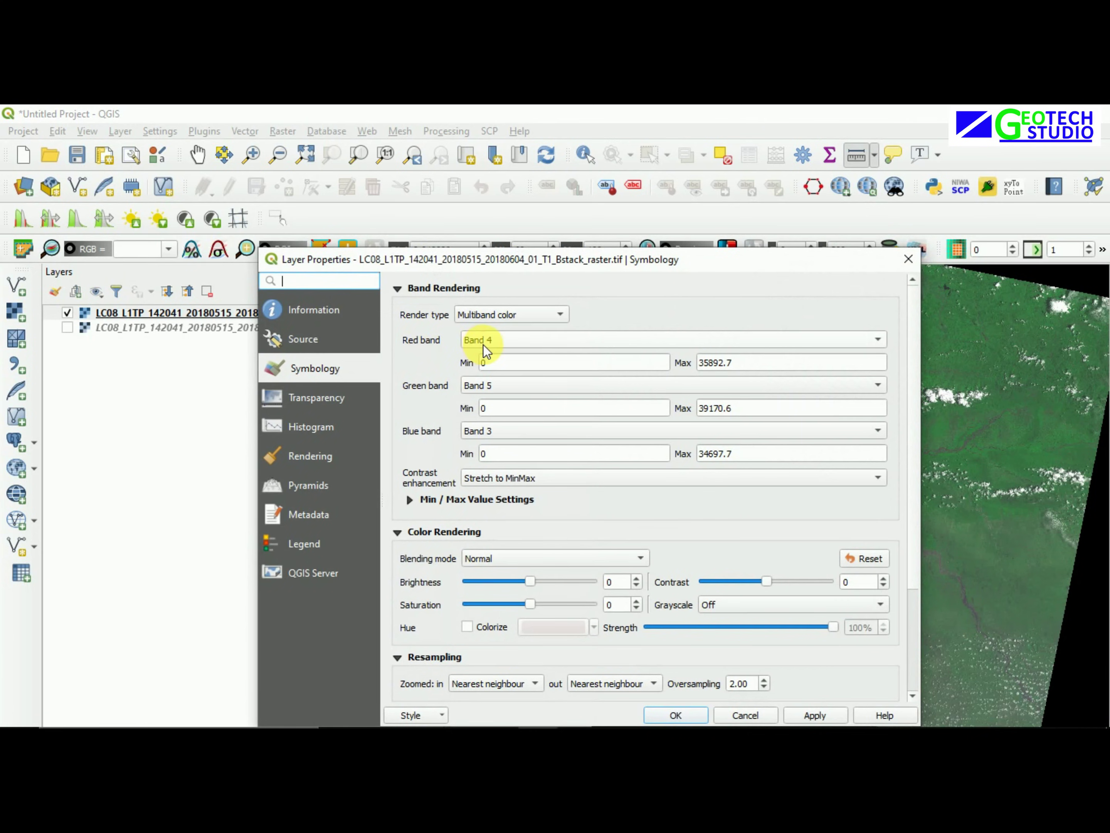
pyautogui.click(483, 344)
pyautogui.click(486, 352)
pyautogui.click(489, 387)
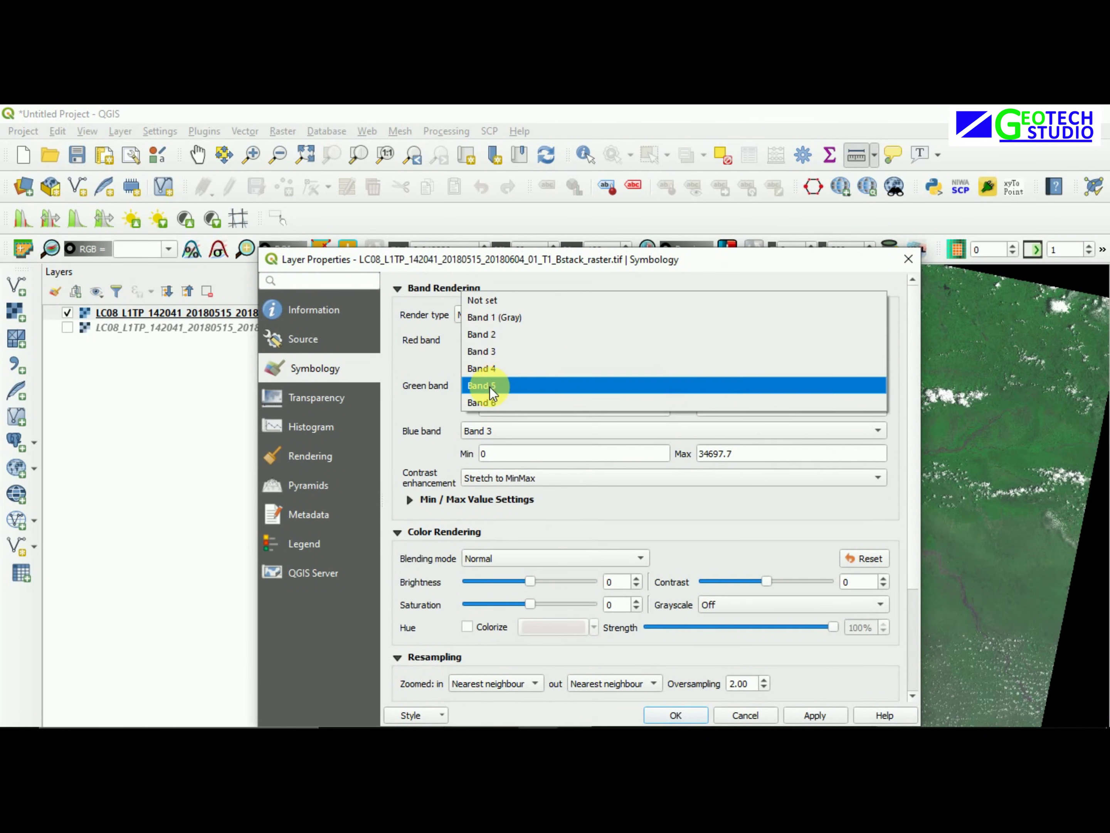
pyautogui.click(485, 367)
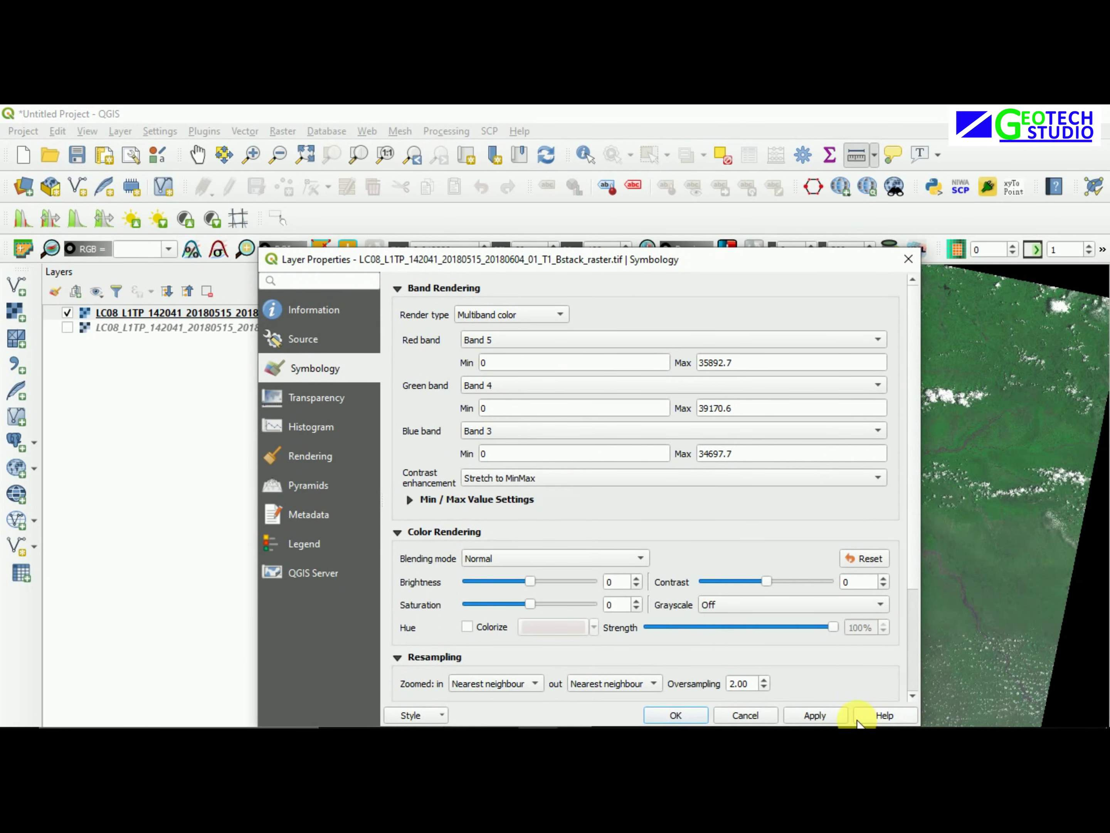
pyautogui.click(820, 718)
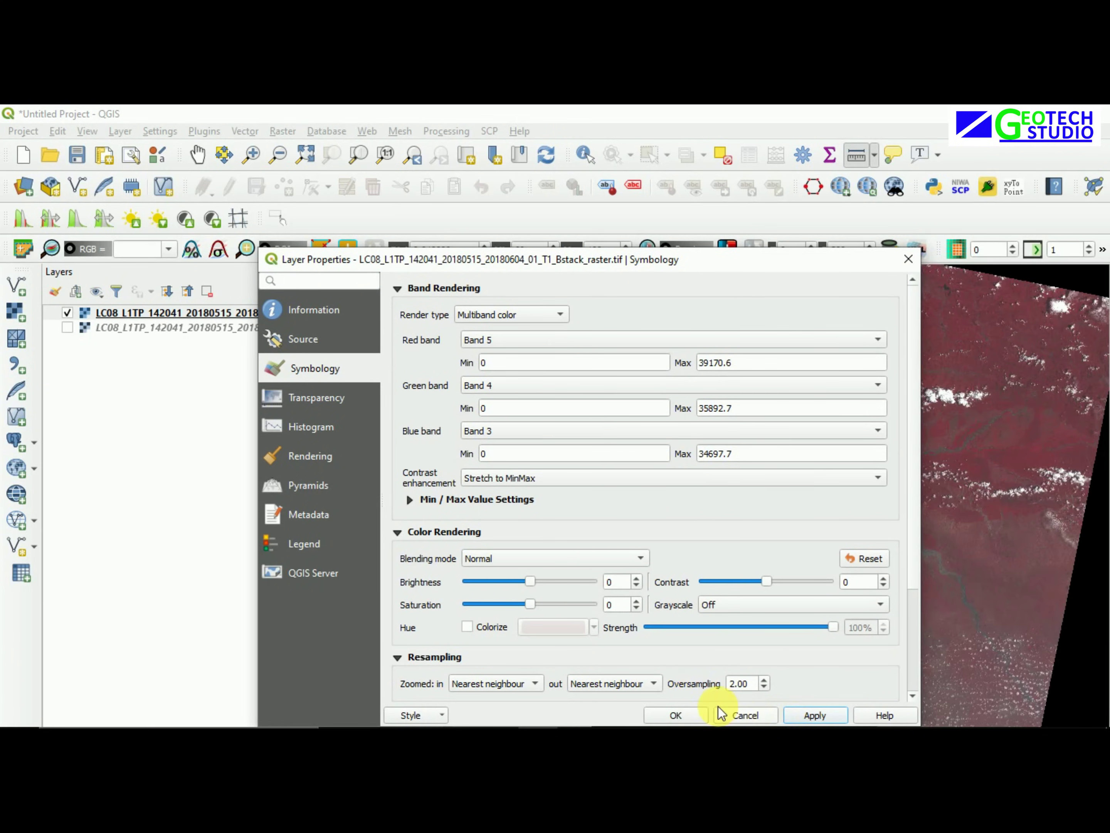
pyautogui.click(675, 715)
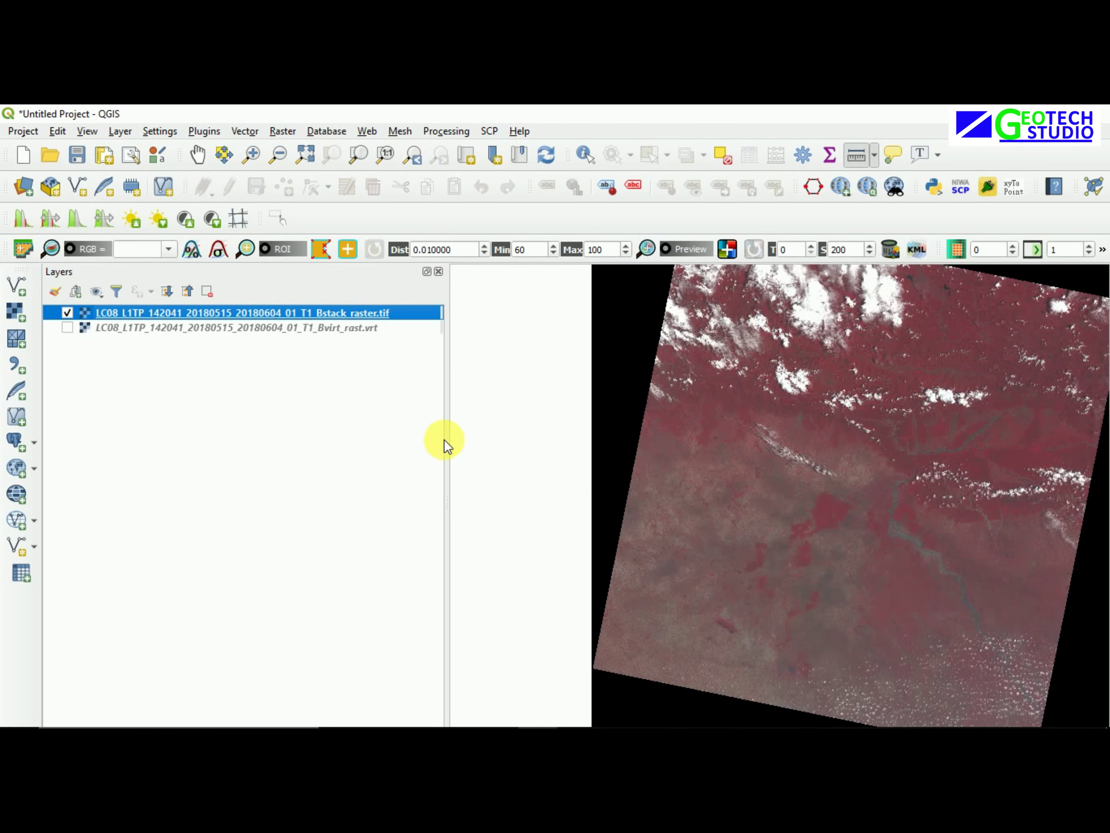
# Narrow the Layers panel to enlarge the map area and view the whole 5-4-3 scene near its centre
pyautogui.moveTo(455, 449); pyautogui.dragTo(241, 446)
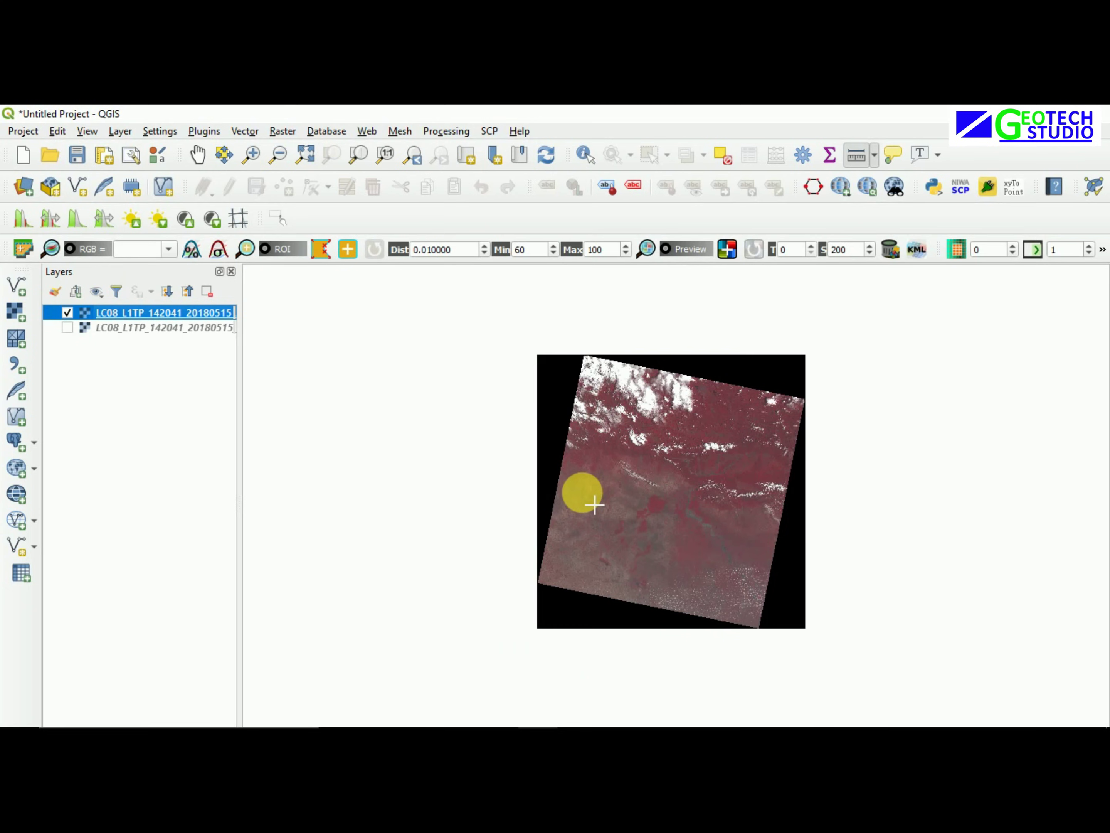
pyautogui.scroll(1, 594, 505)
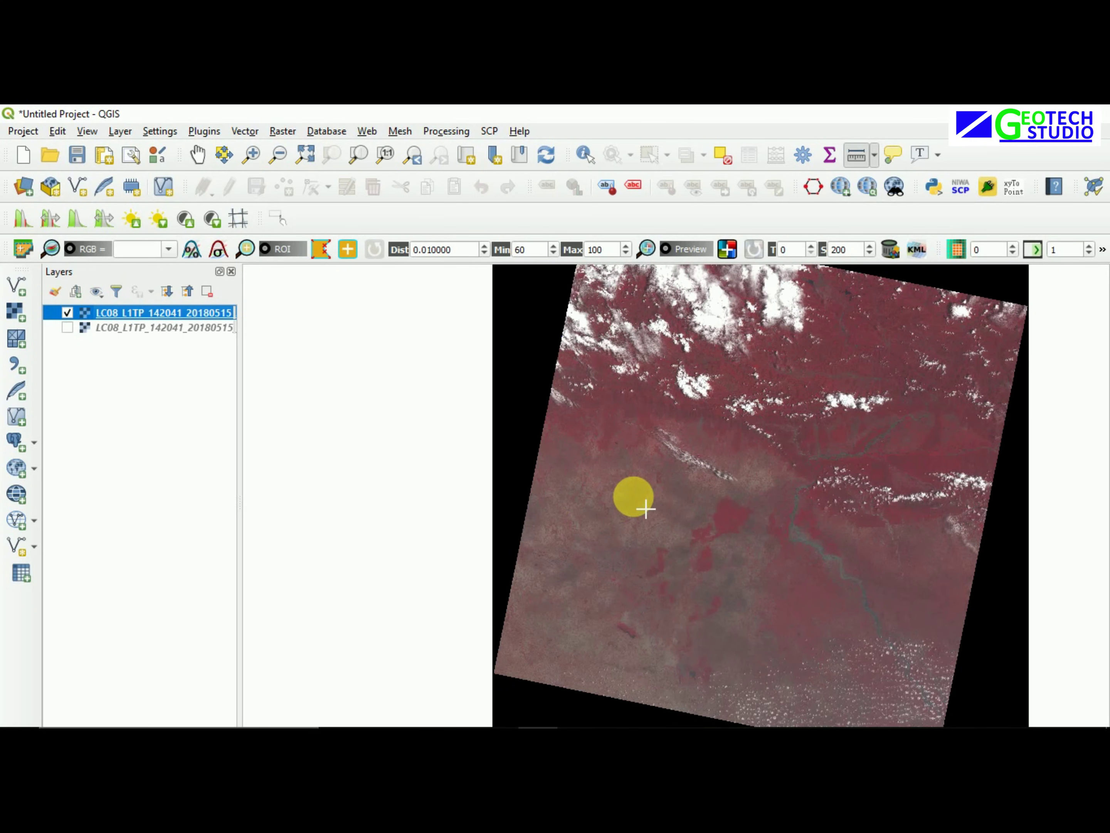
pyautogui.scroll(-1, 646, 509)
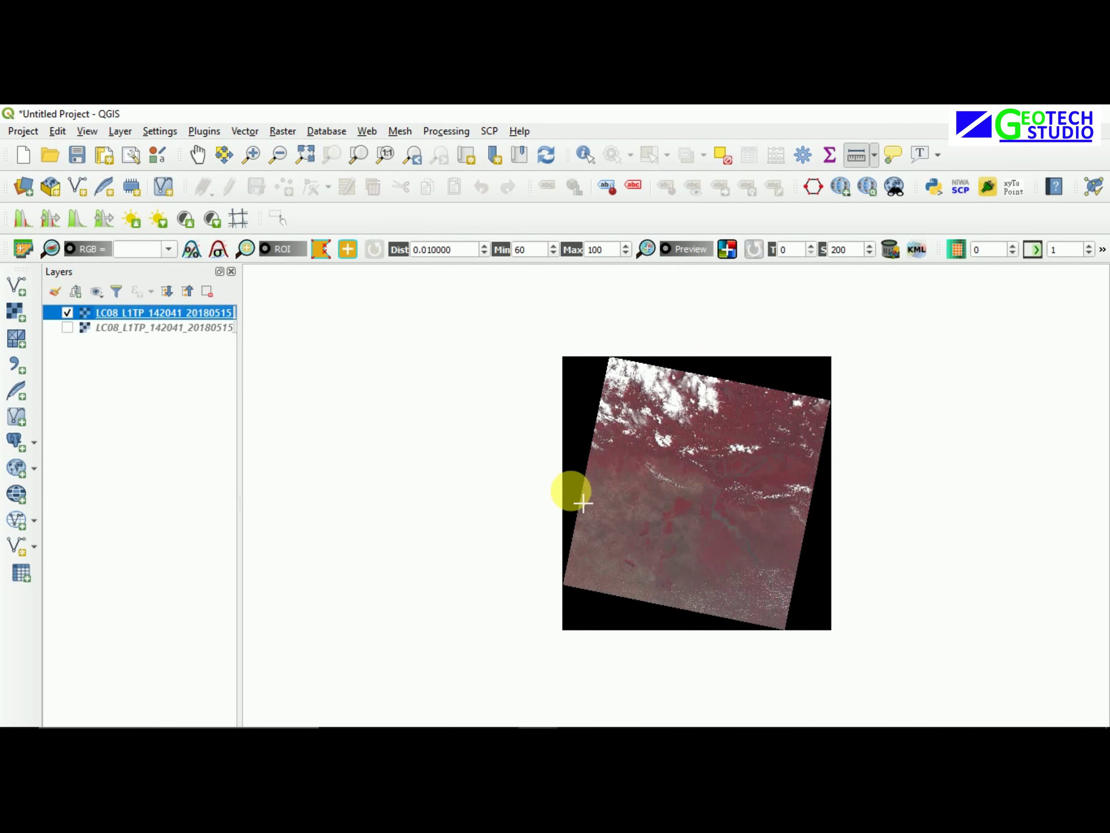
pyautogui.click(187, 161)
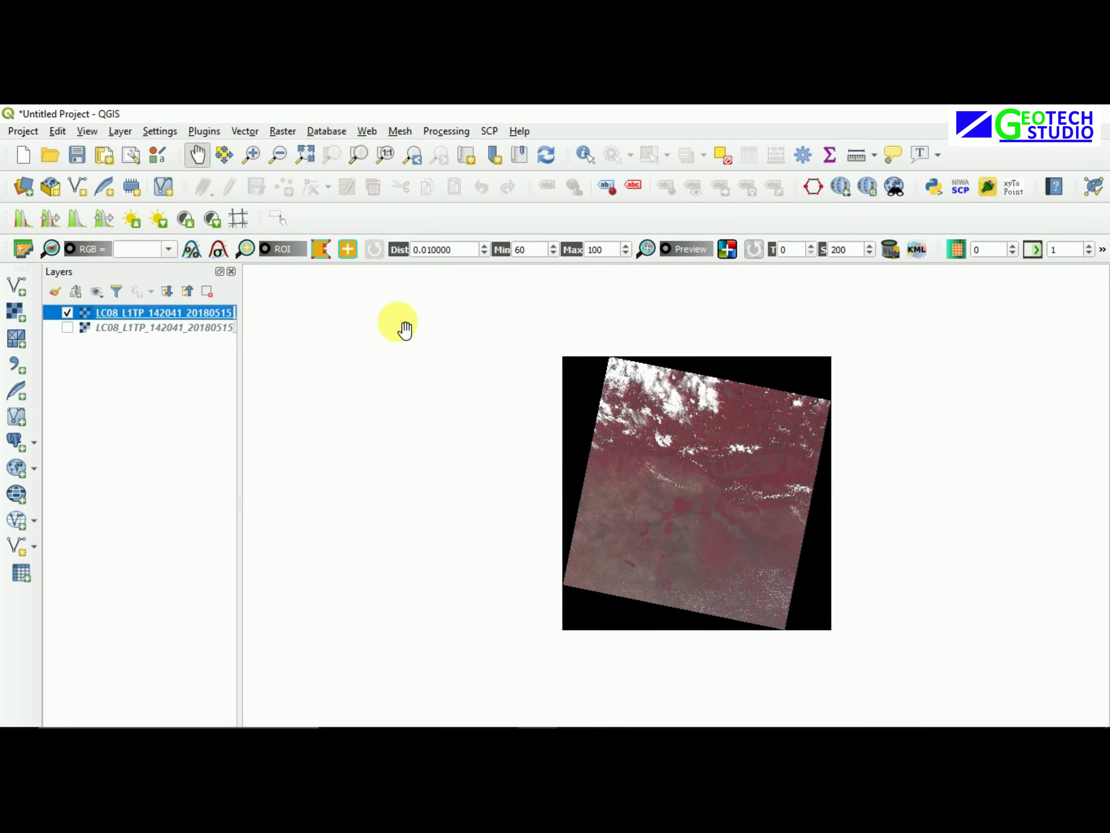
pyautogui.moveTo(580, 397); pyautogui.dragTo(516, 388)
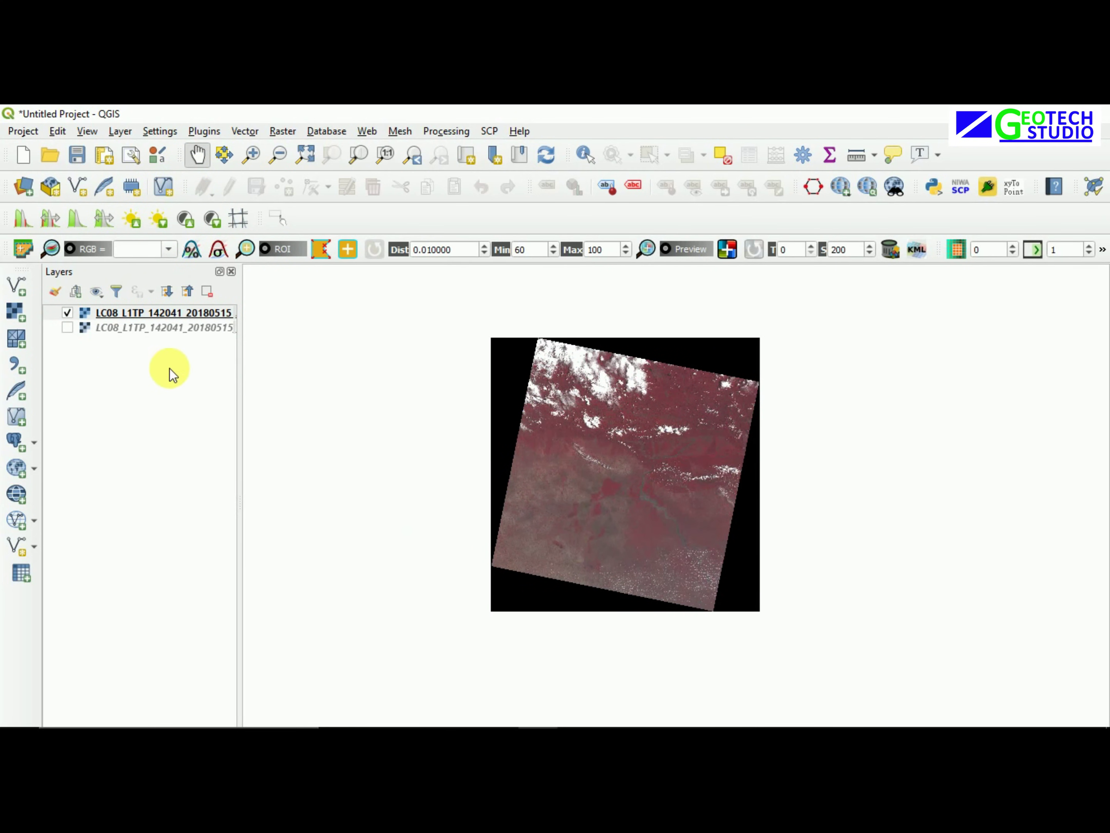
# Set the stacked raster's colour rendering to Band 6 for red and Band 2 for blue, keeping Band 4 for green
pyautogui.rightClick(113, 313)
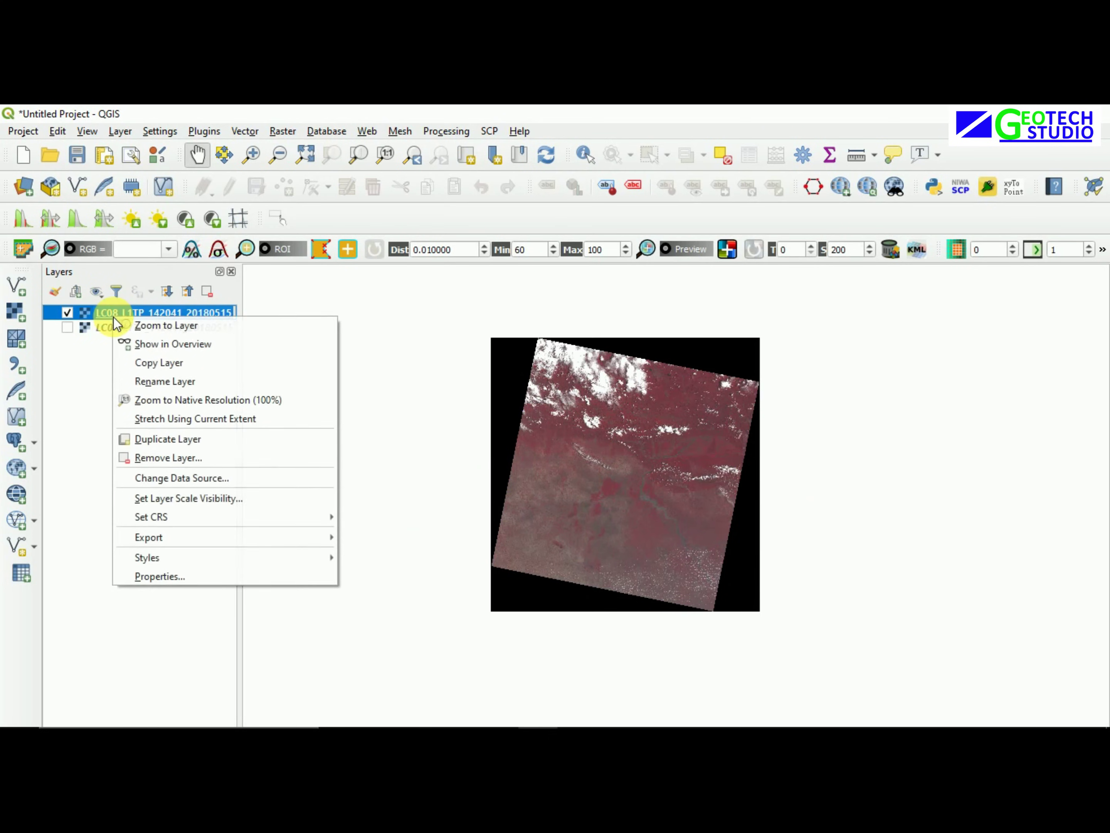
pyautogui.click(166, 579)
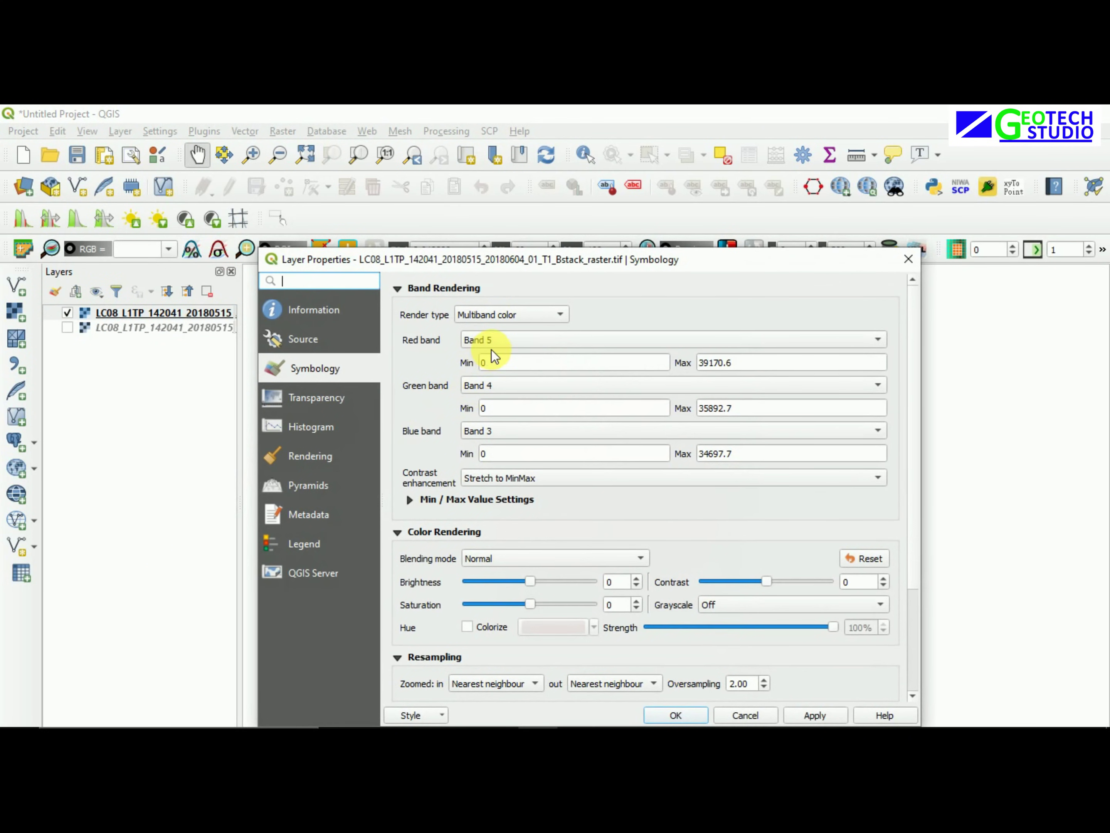
pyautogui.click(507, 339)
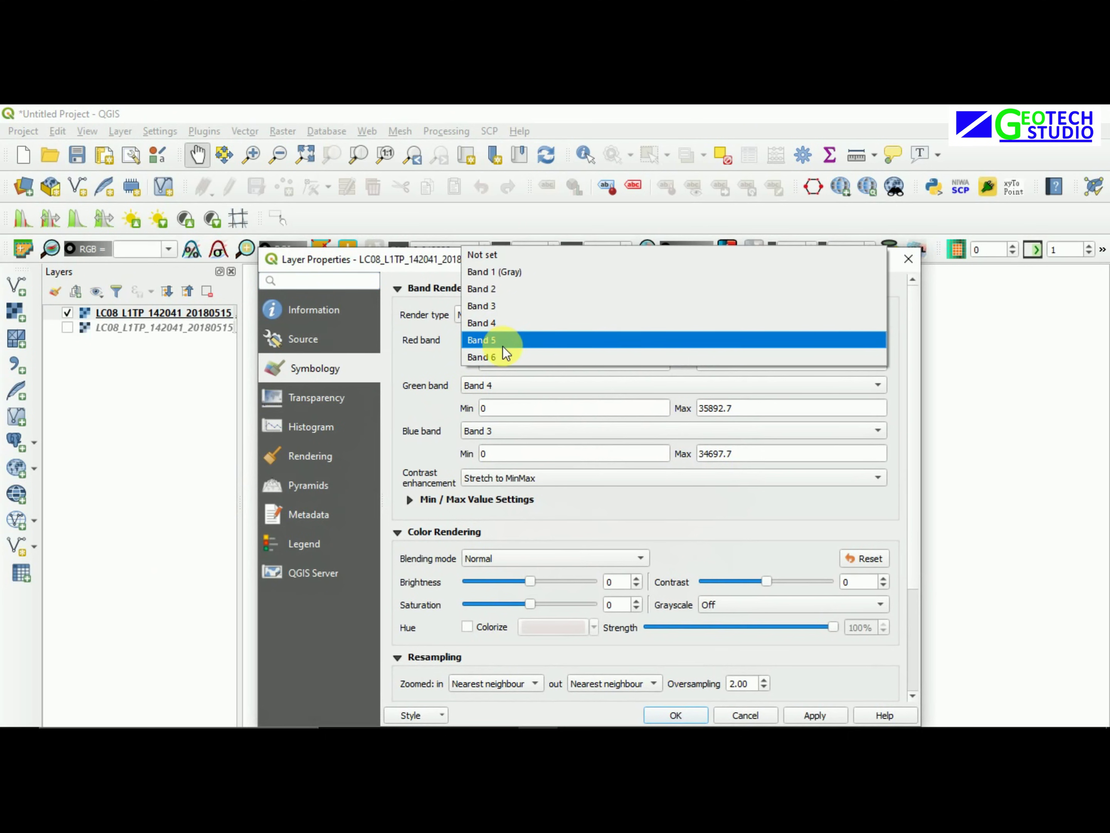
pyautogui.click(510, 355)
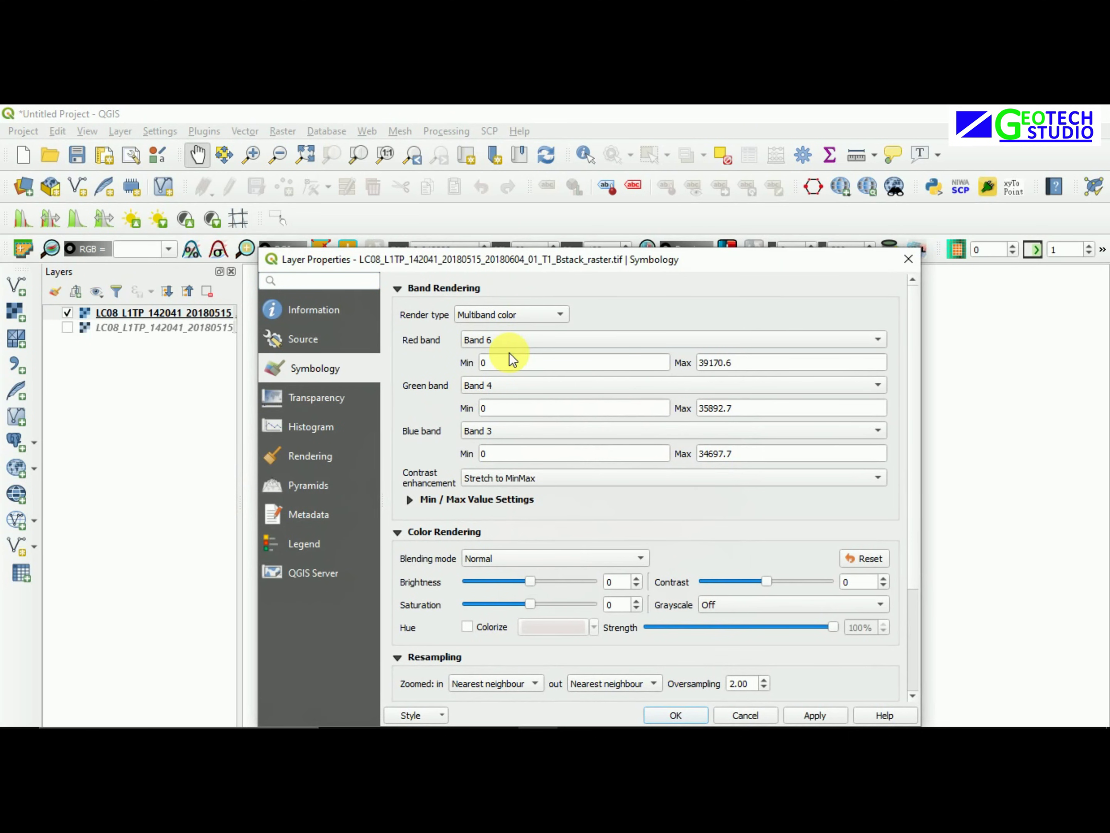
pyautogui.click(489, 387)
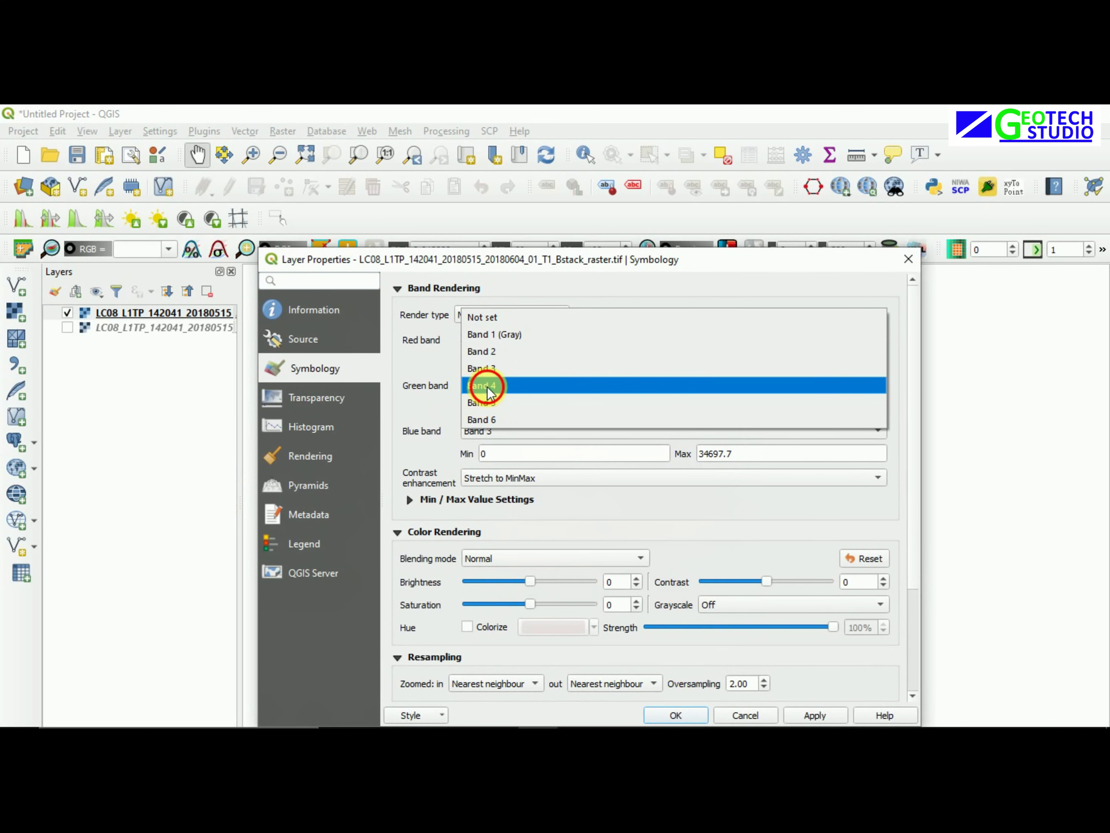
pyautogui.click(488, 385)
pyautogui.click(499, 434)
pyautogui.click(501, 412)
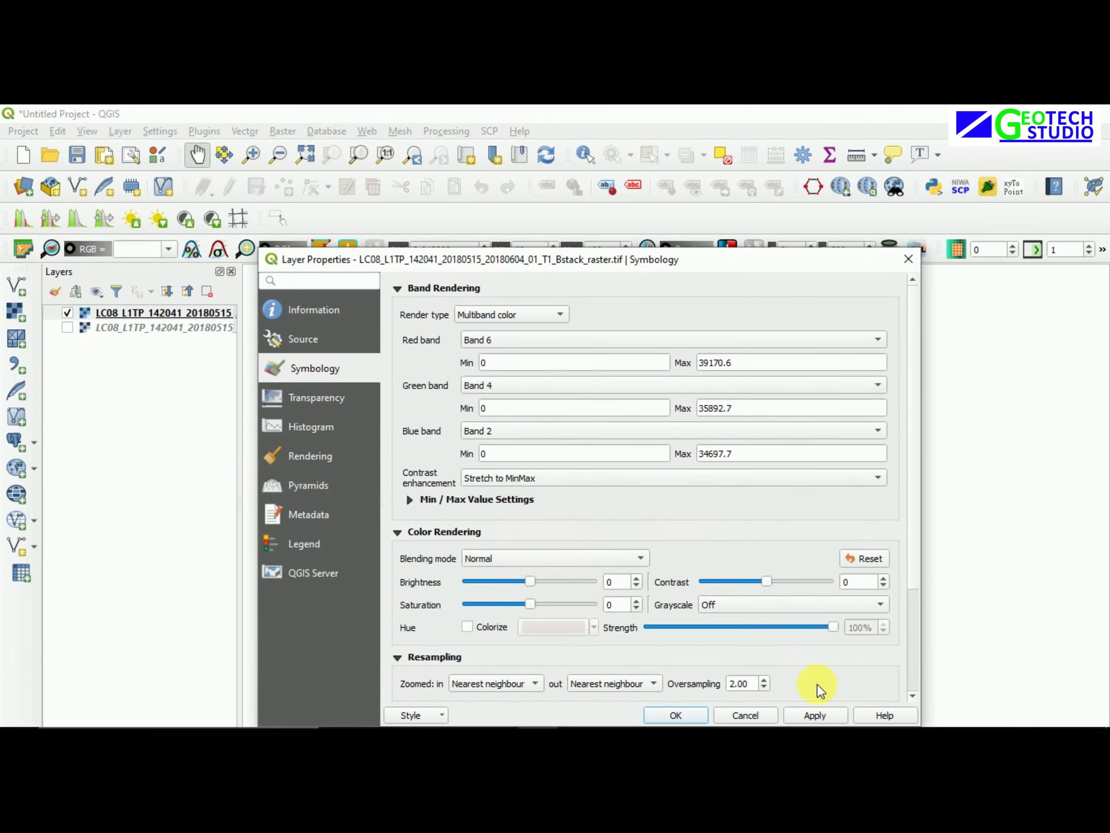
pyautogui.click(669, 709)
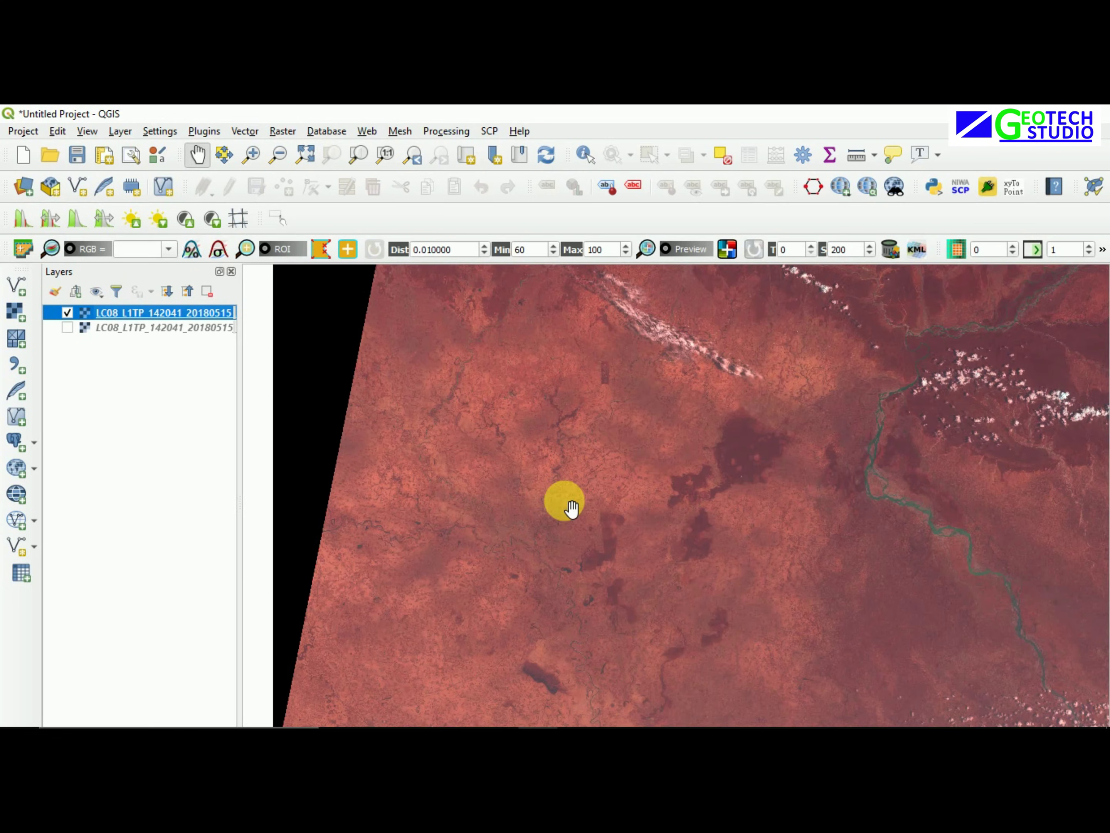
pyautogui.scroll(-1, 572, 508)
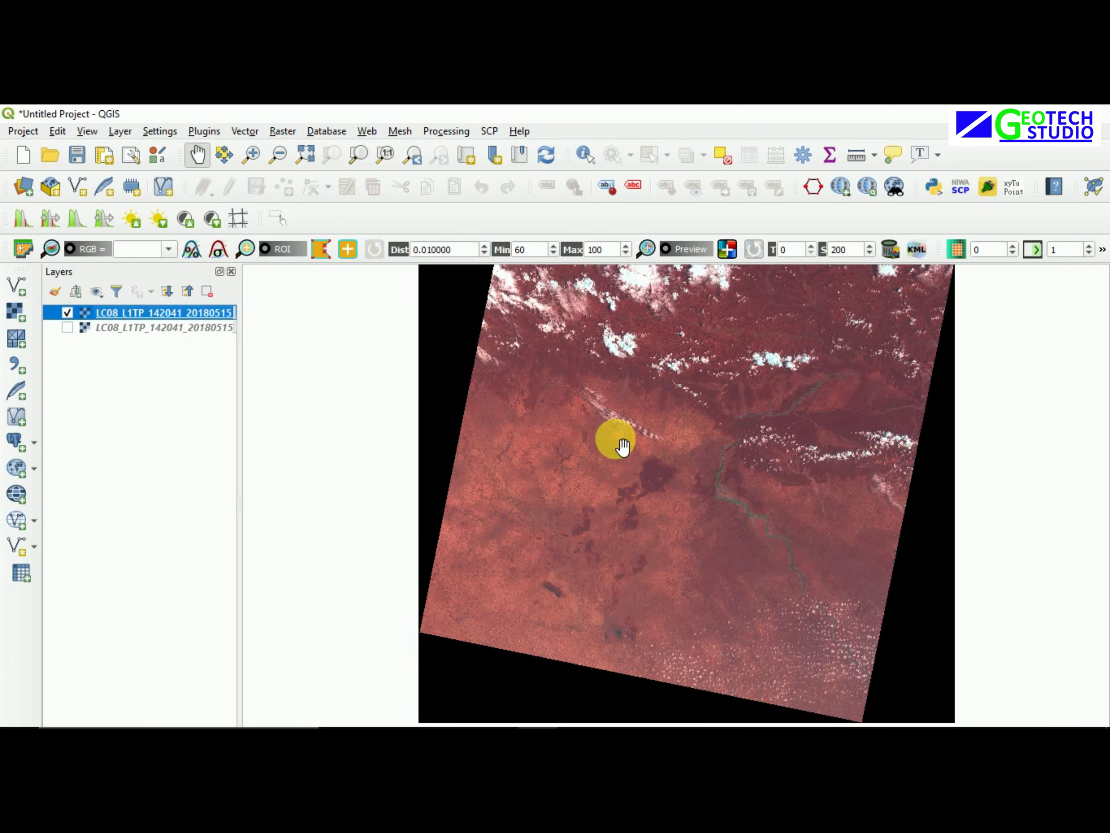
# Hide the stacked raster and switch to Microsoft Edge to read the band combinations PDF from Color Infrared through Bathymetric to the index sections
pyautogui.click(62, 313)
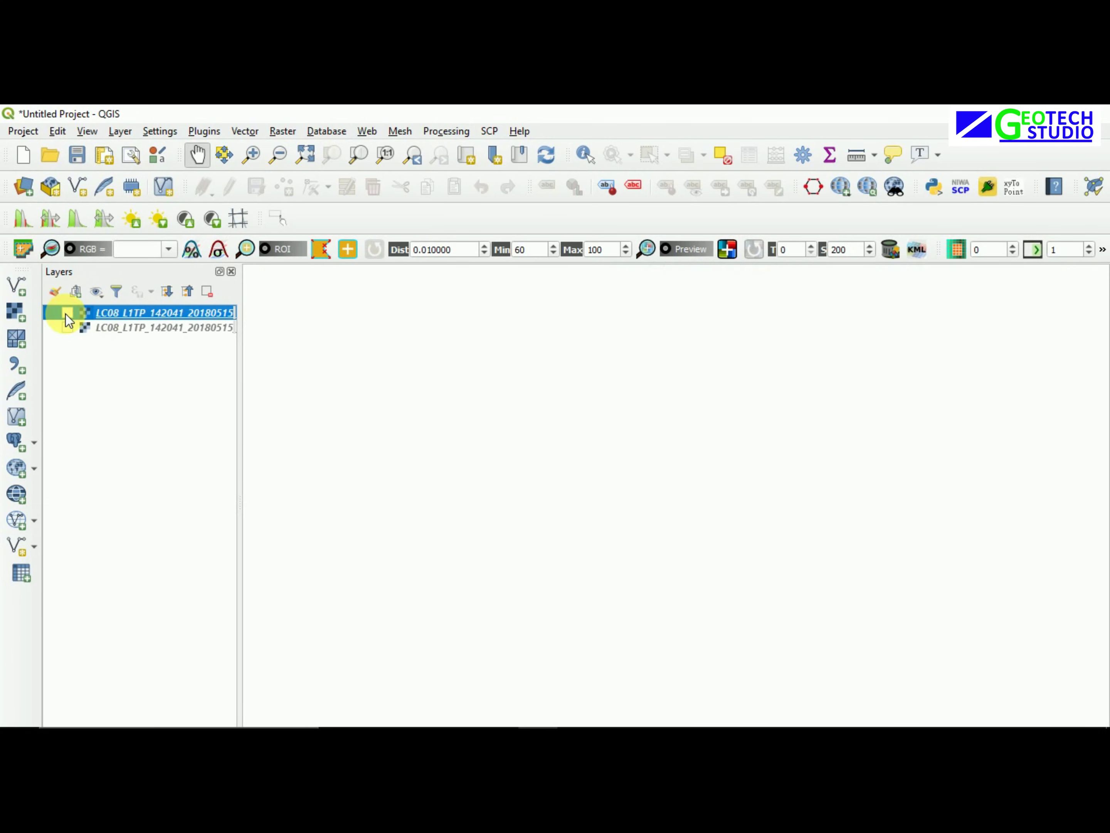
pyautogui.moveTo(616, 713)
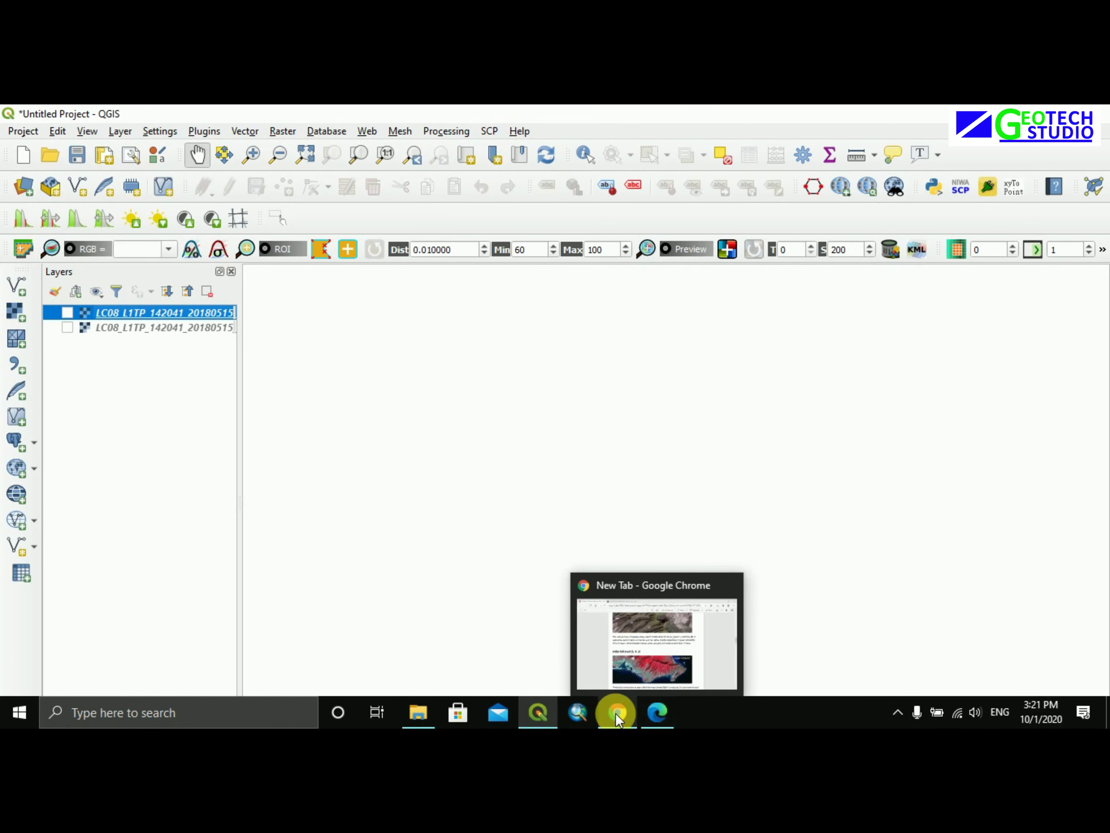
pyautogui.click(658, 712)
pyautogui.scroll(-3, 471, 528)
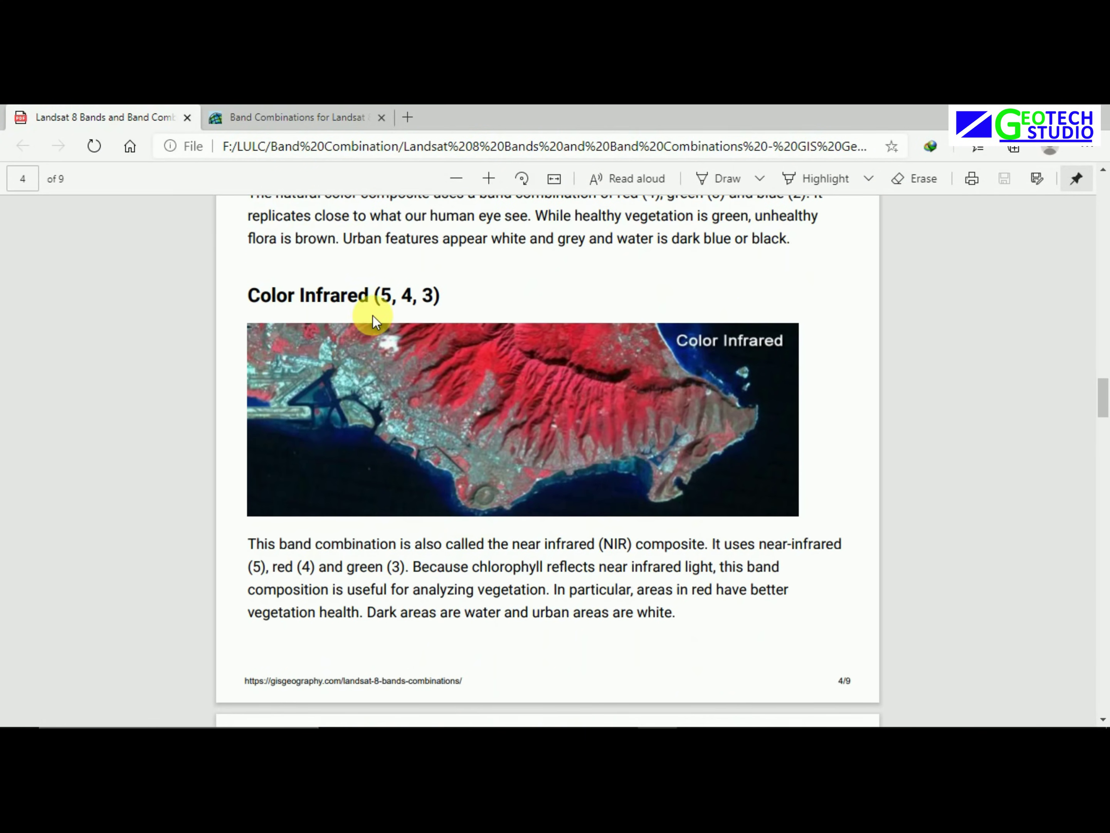
pyautogui.scroll(-9, 466, 339)
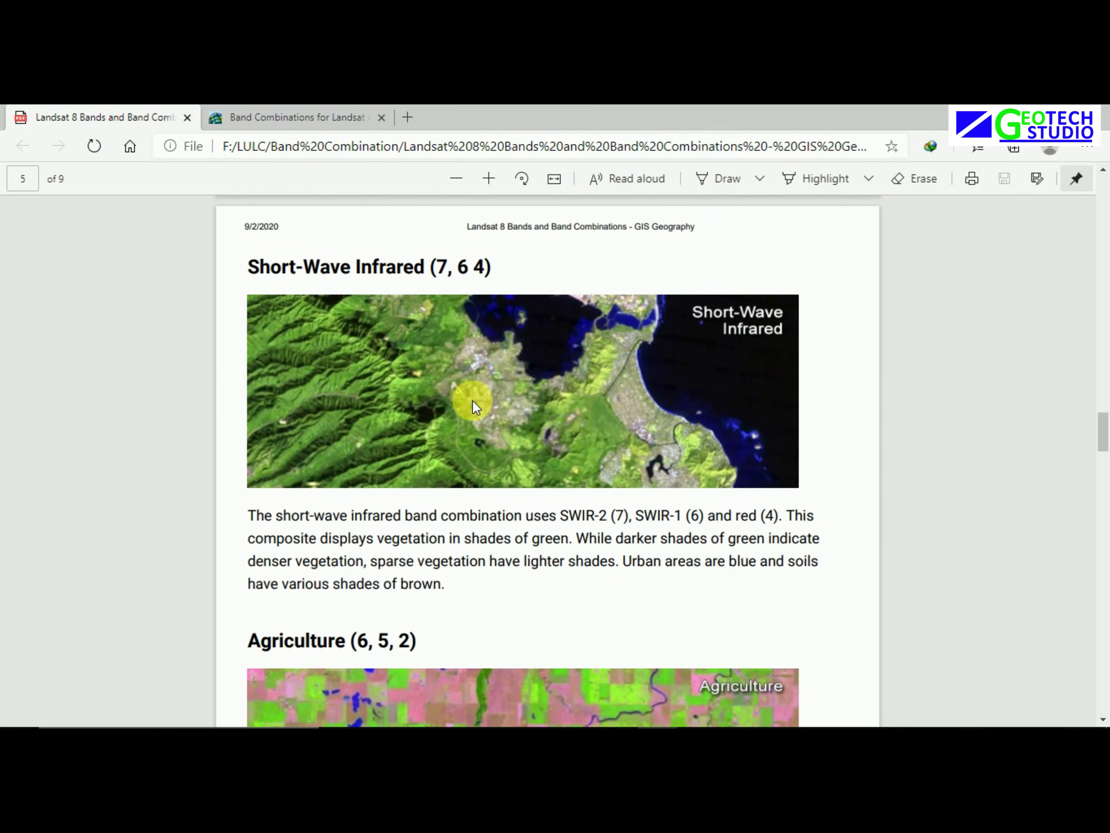
pyautogui.scroll(-5, 483, 458)
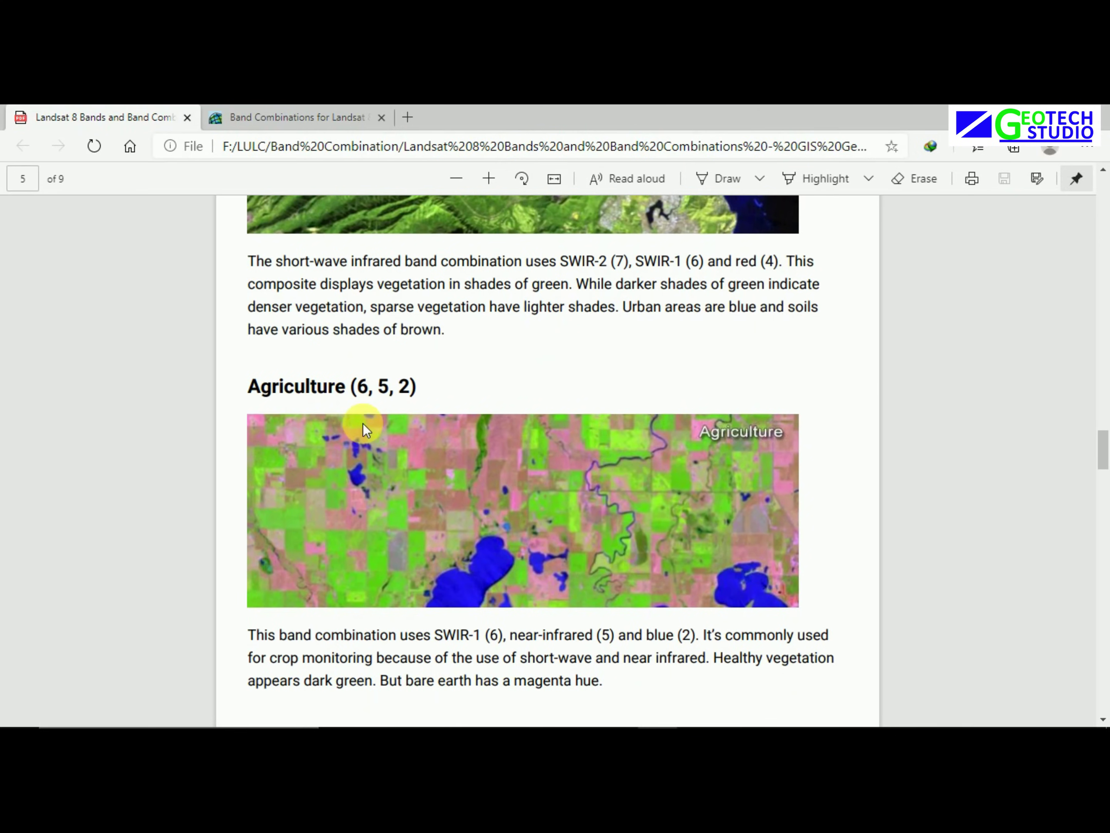
pyautogui.scroll(-18, 477, 424)
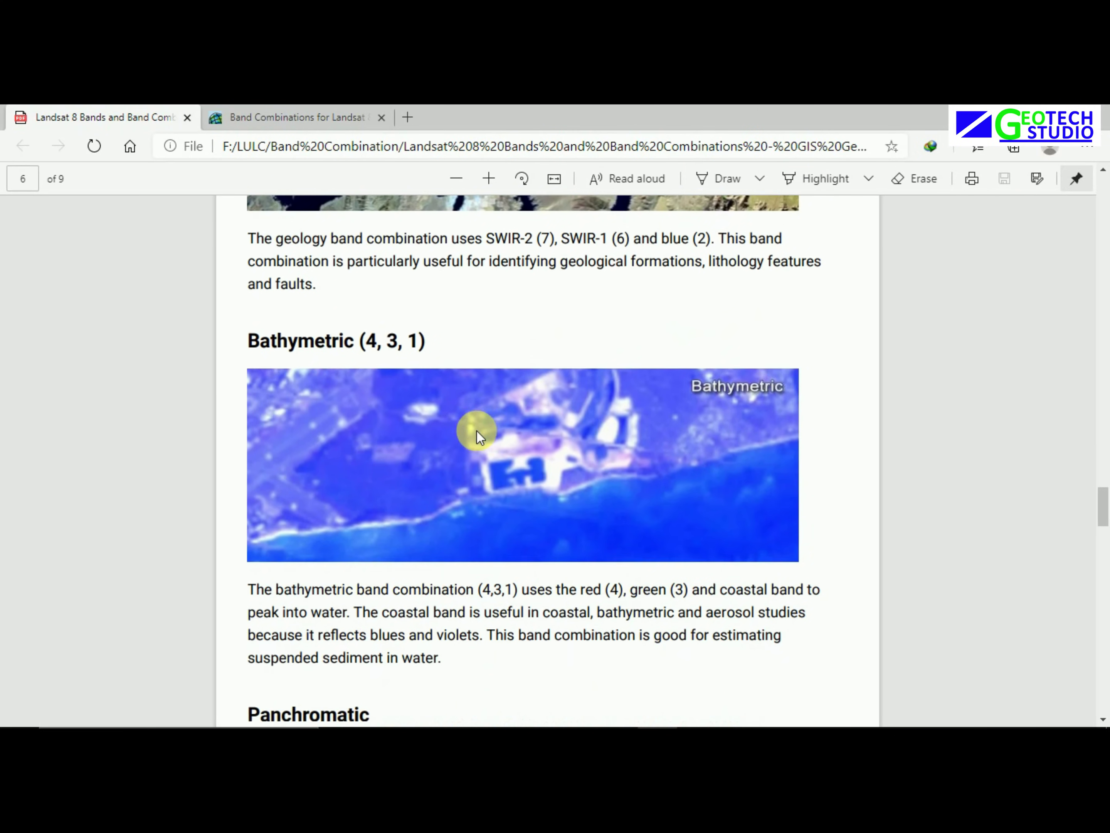
pyautogui.scroll(-4, 477, 431)
pyautogui.scroll(-17, 375, 366)
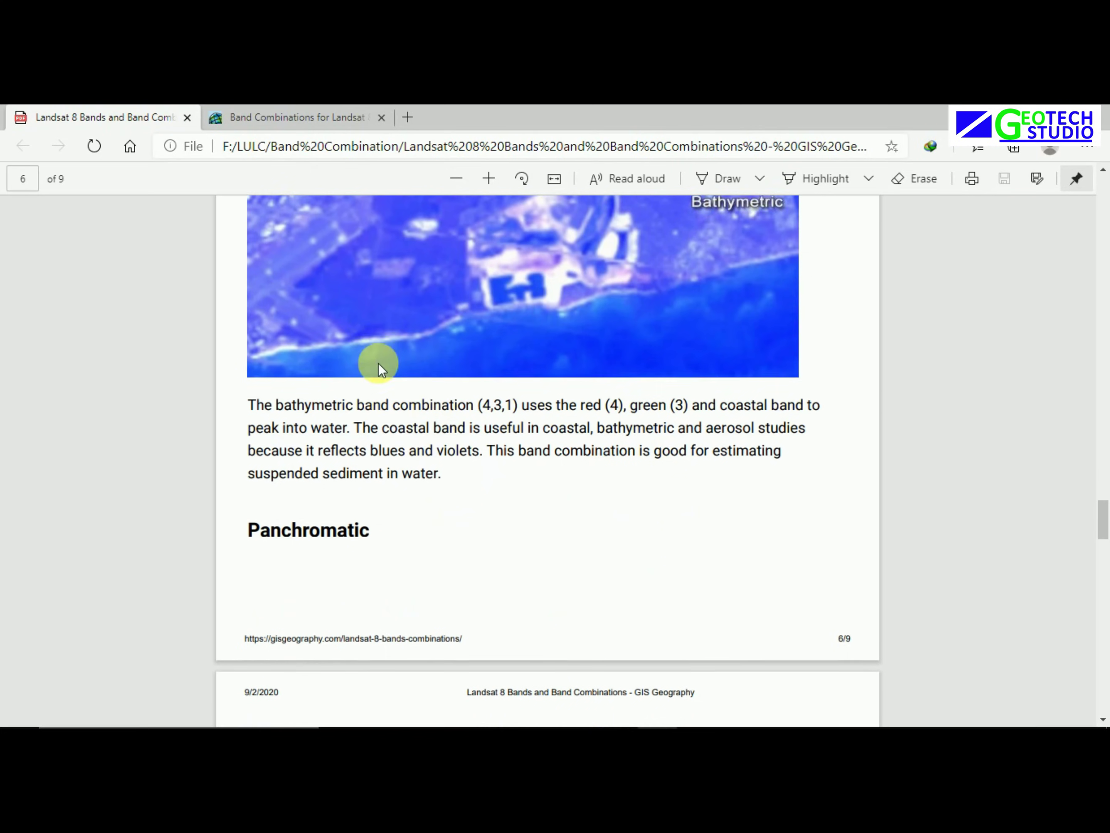
pyautogui.scroll(-2, 393, 472)
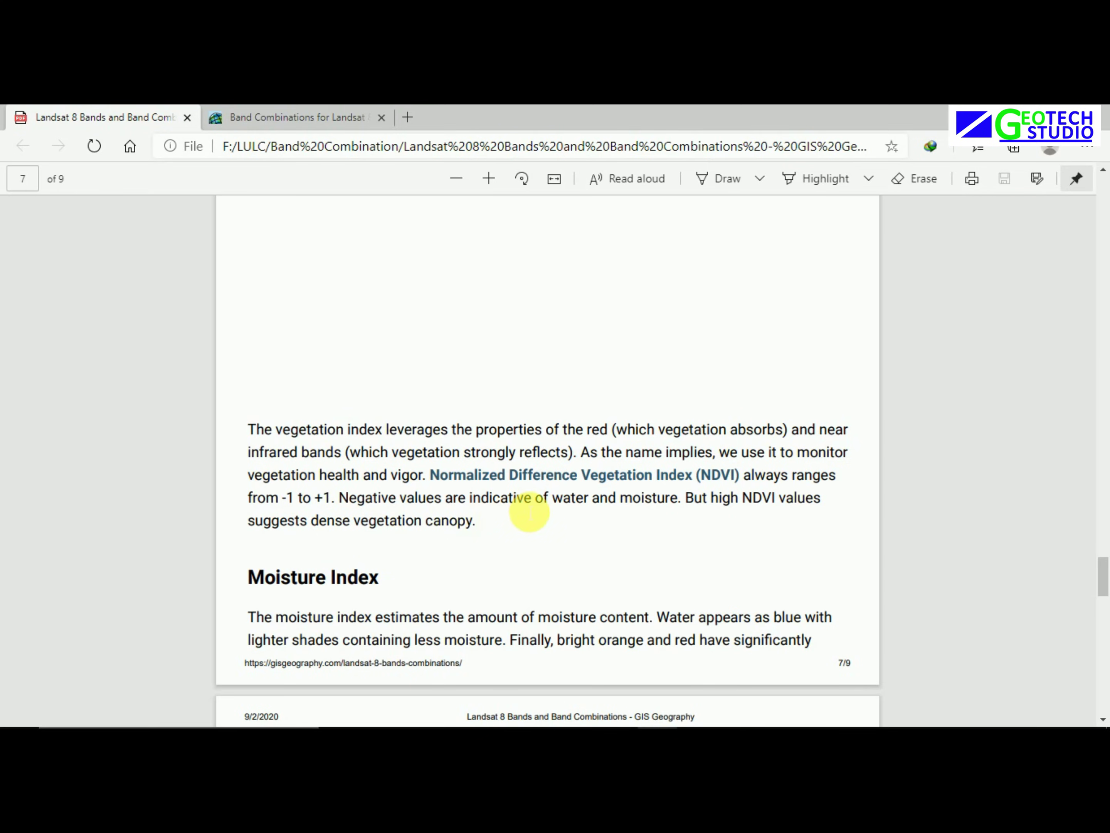
pyautogui.scroll(-12, 539, 540)
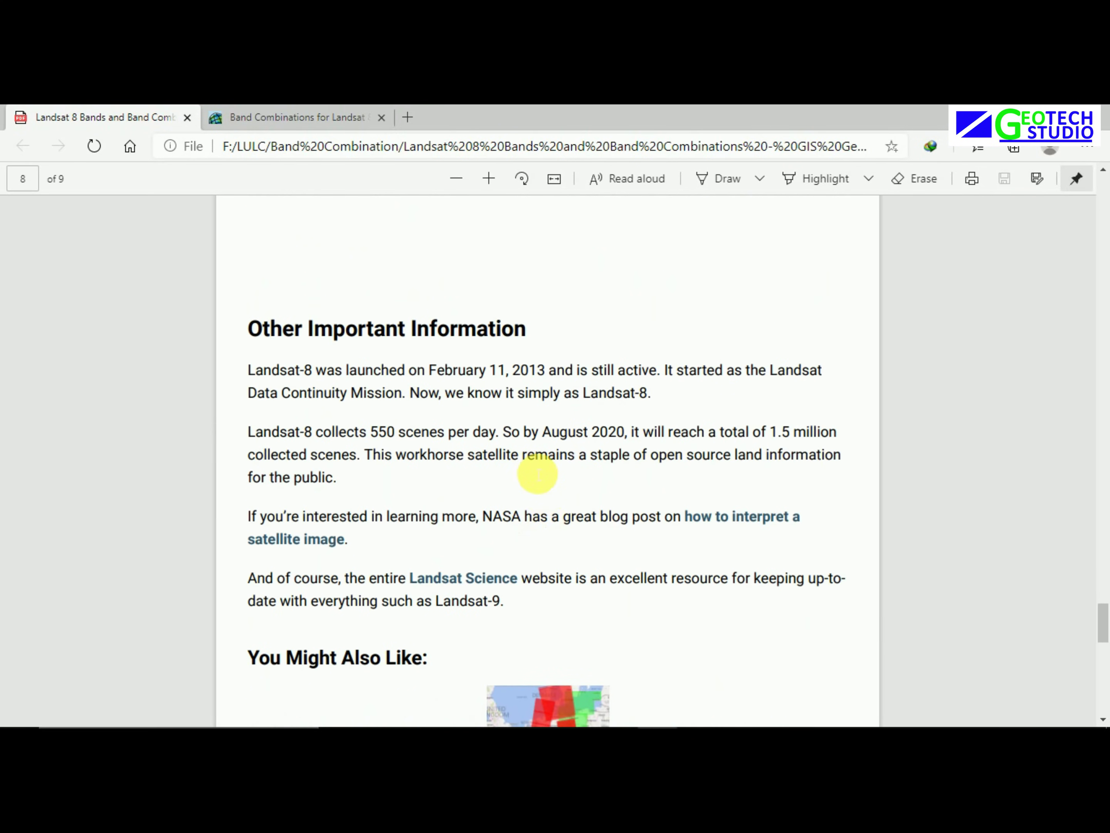
pyautogui.scroll(-5, 537, 466)
# Look over the Landsat 8 band table in the ArcGIS Blog article and return to the last pages of the band combinations PDF
pyautogui.click(293, 115)
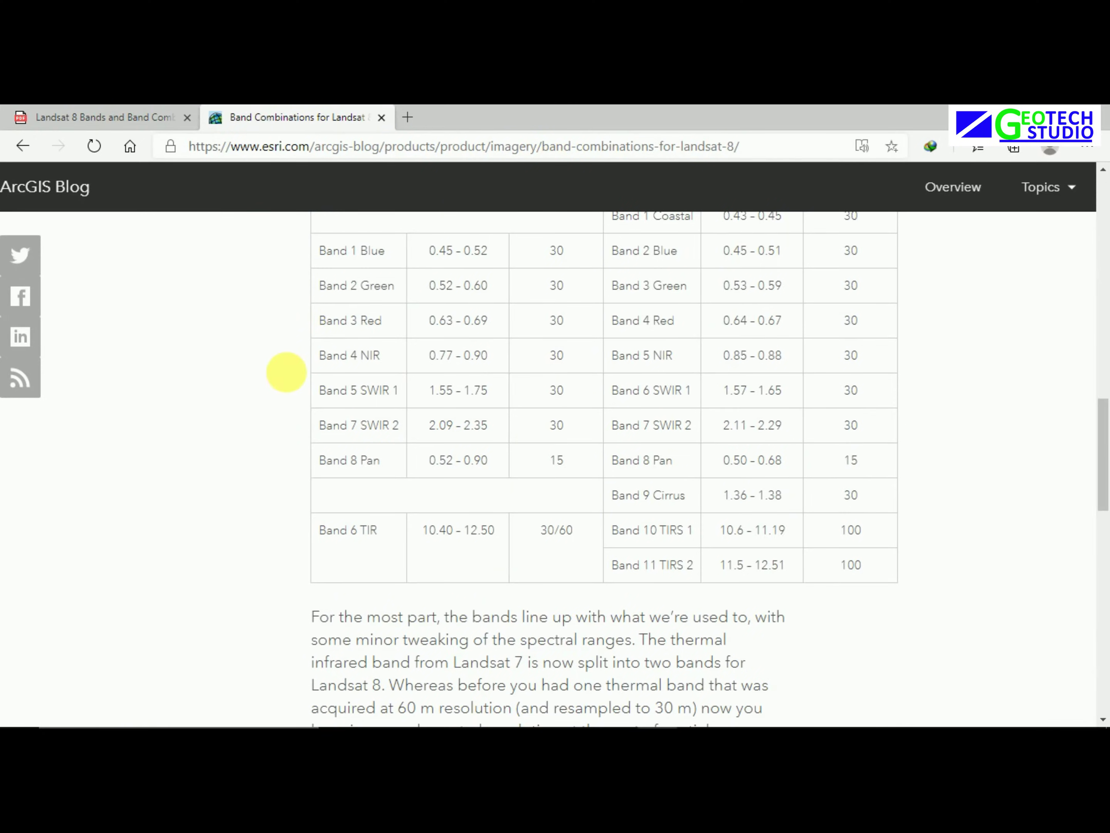
pyautogui.scroll(-5, 570, 478)
pyautogui.click(118, 108)
pyautogui.scroll(-4, 609, 417)
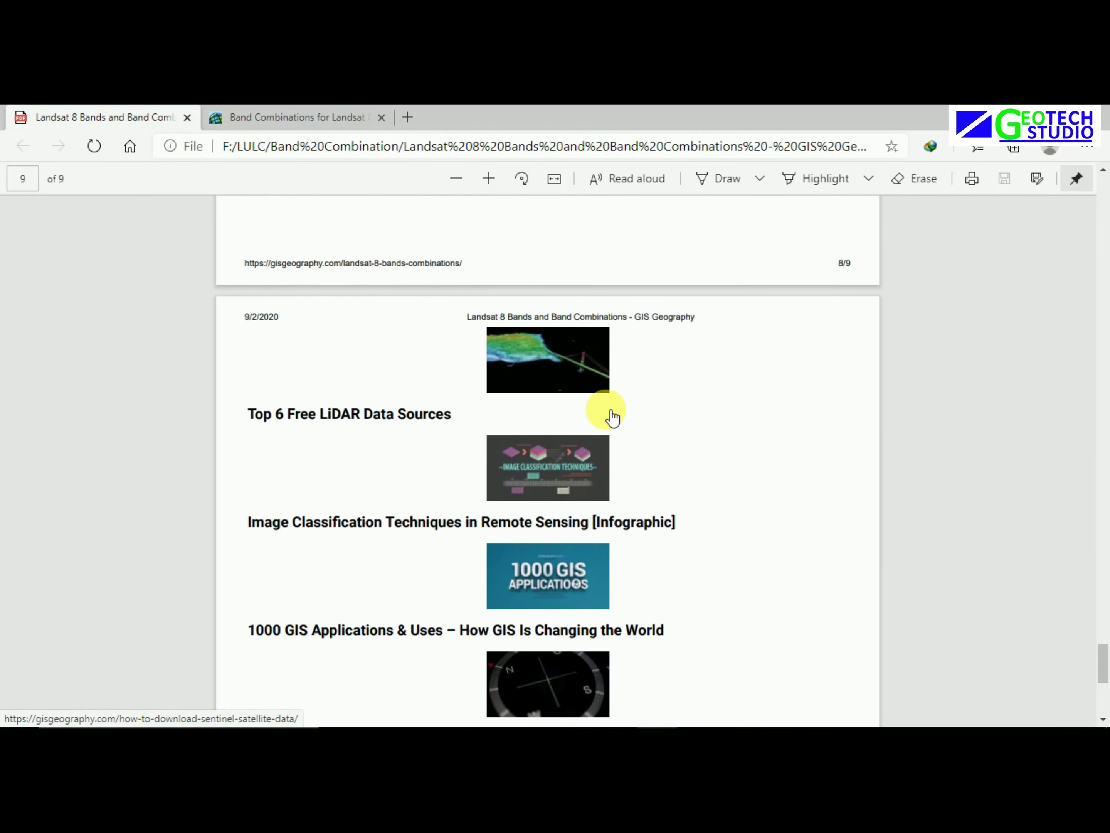
pyautogui.scroll(15, 598, 391)
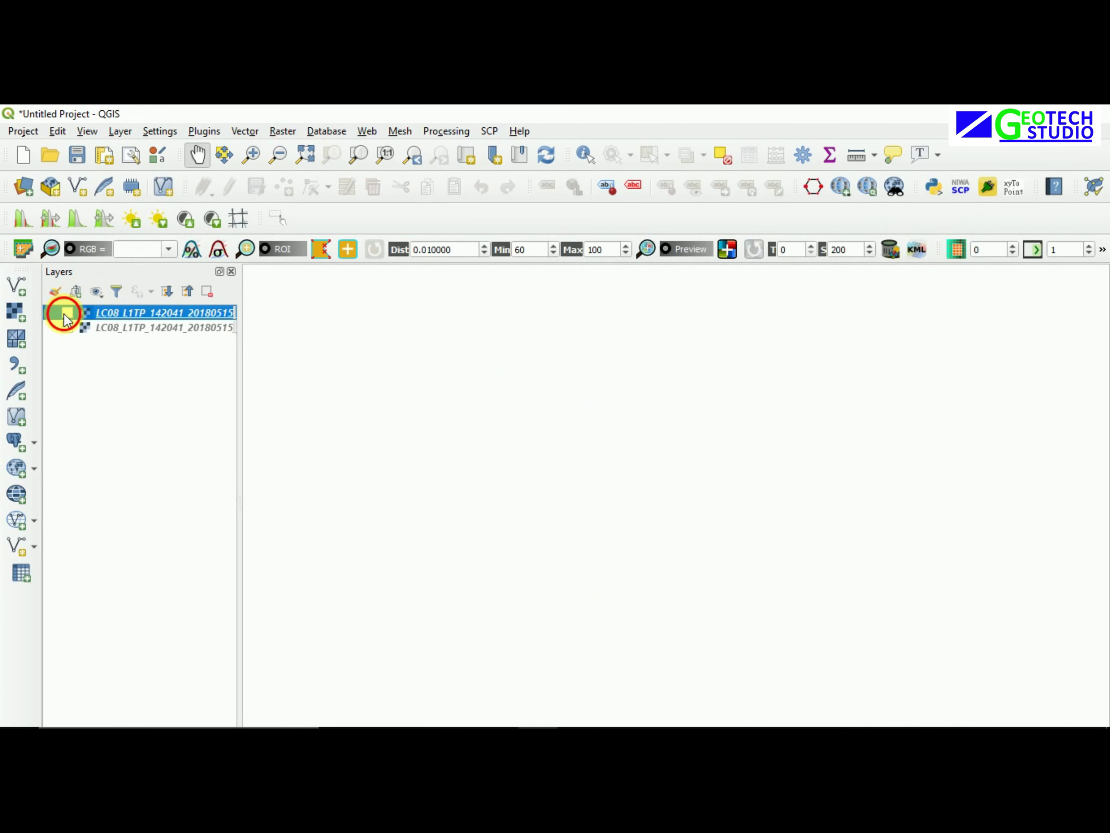
# Back in QGIS, turn the stacked raster's visibility on and view the whole 6-4-2 scene near the map's centre
pyautogui.click(66, 313)
pyautogui.scroll(-1, 675, 468)
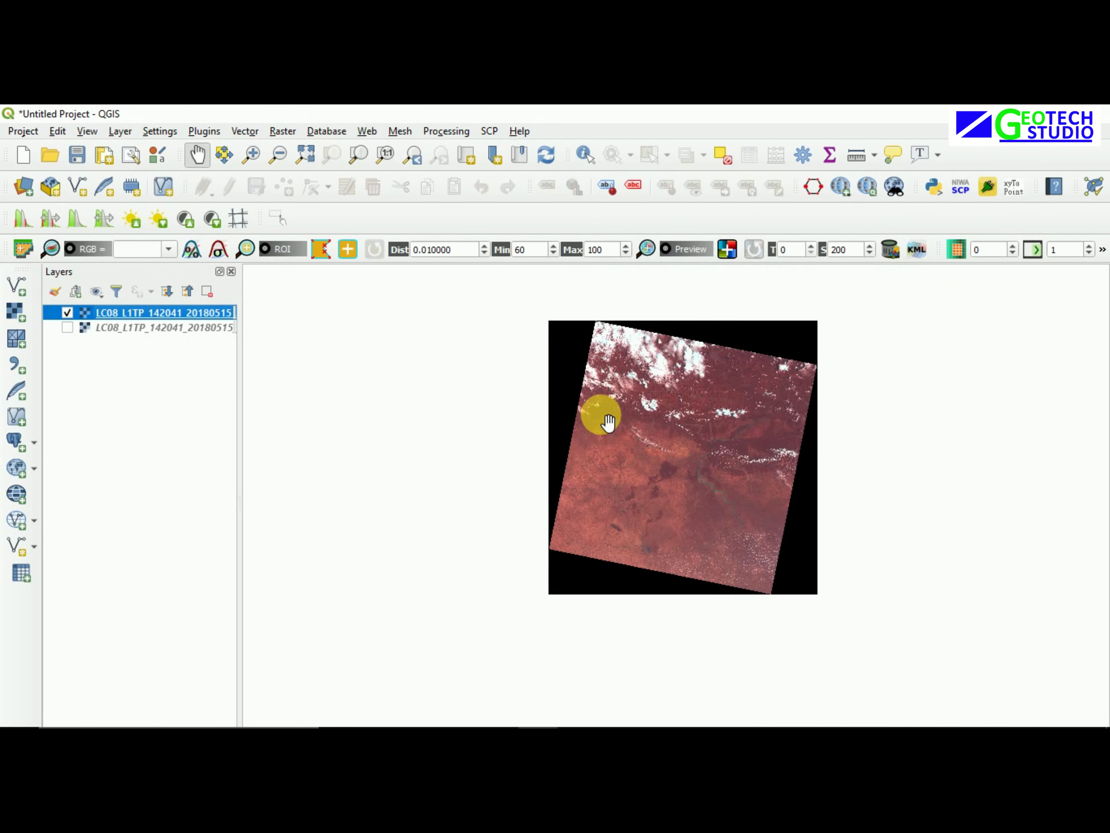
pyautogui.moveTo(608, 422); pyautogui.dragTo(498, 402)
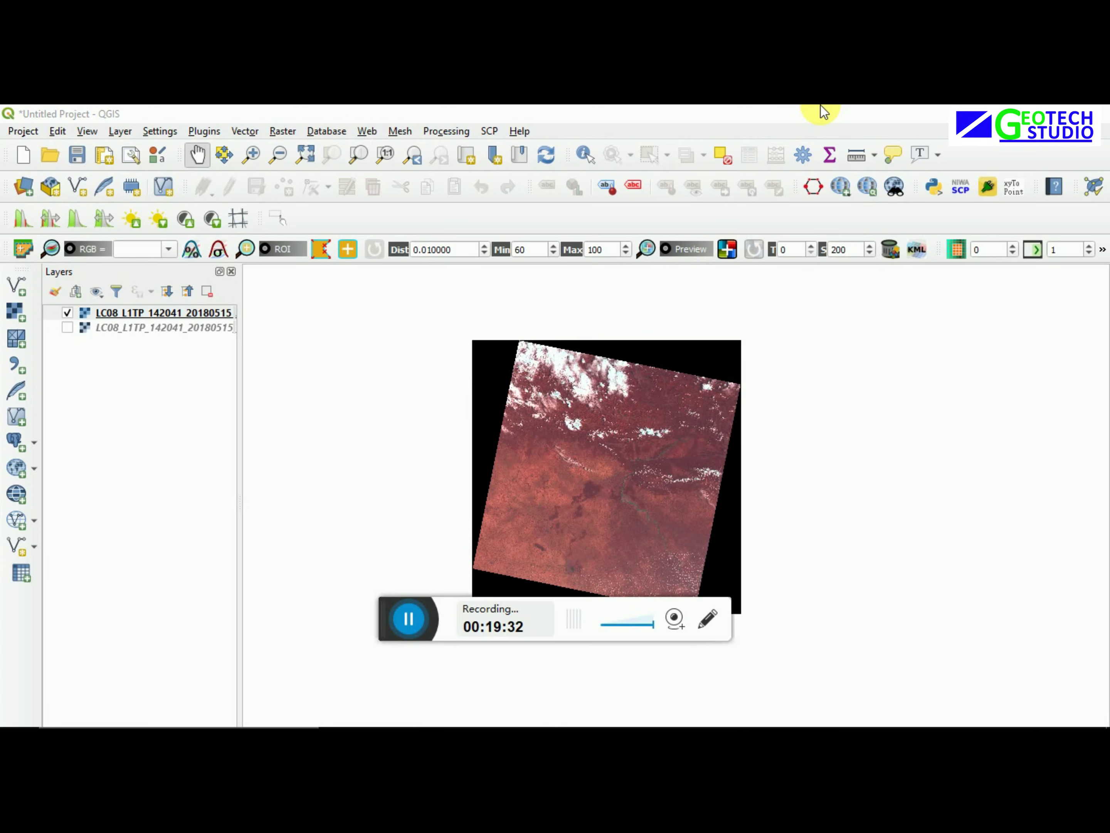
pyautogui.click(409, 618)
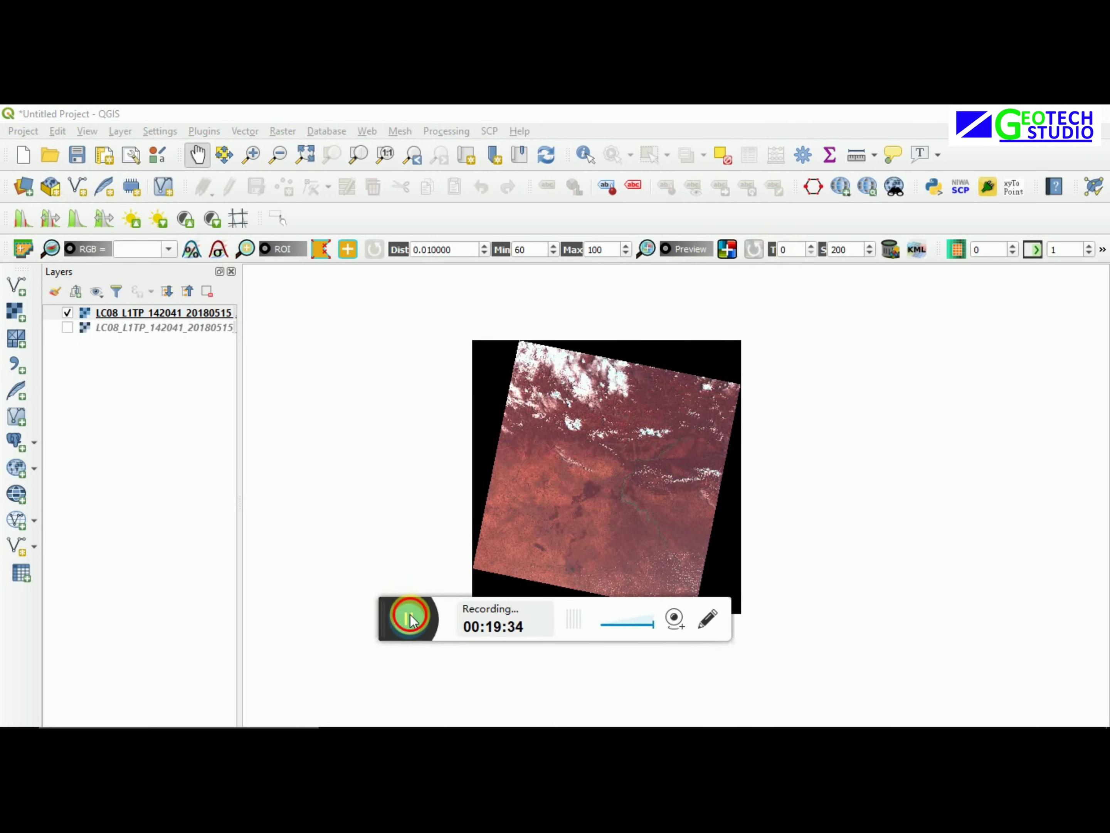